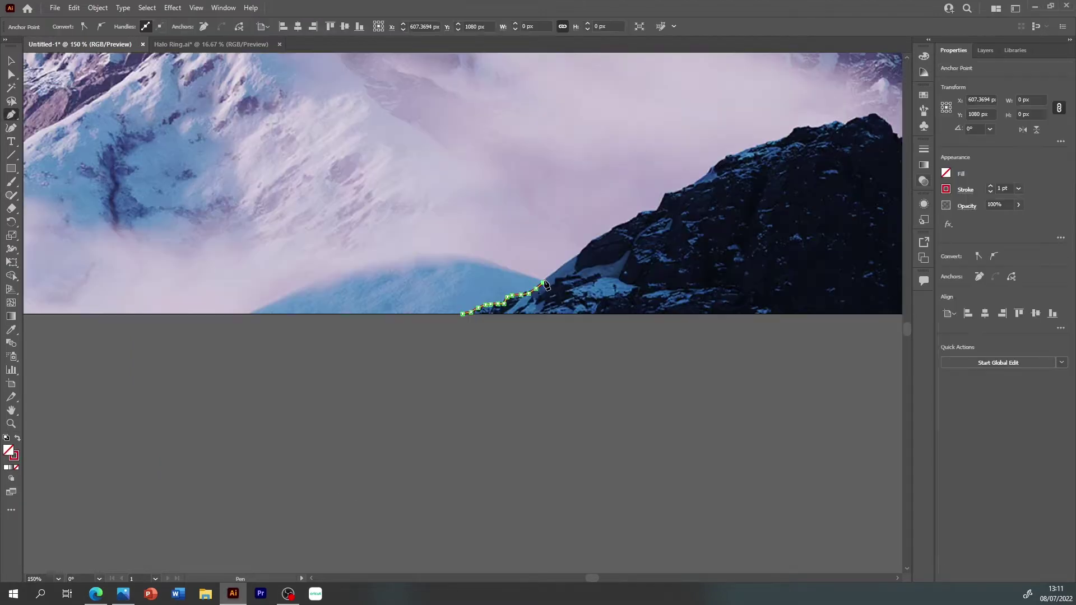
- Trace the pen path from the peak's foot up the rocky ridge toward the summit
{"action": "left_click", "coordinate": [559, 268]}
{"action": "left_click", "coordinate": [582, 249]}
{"action": "left_click", "coordinate": [590, 243]}
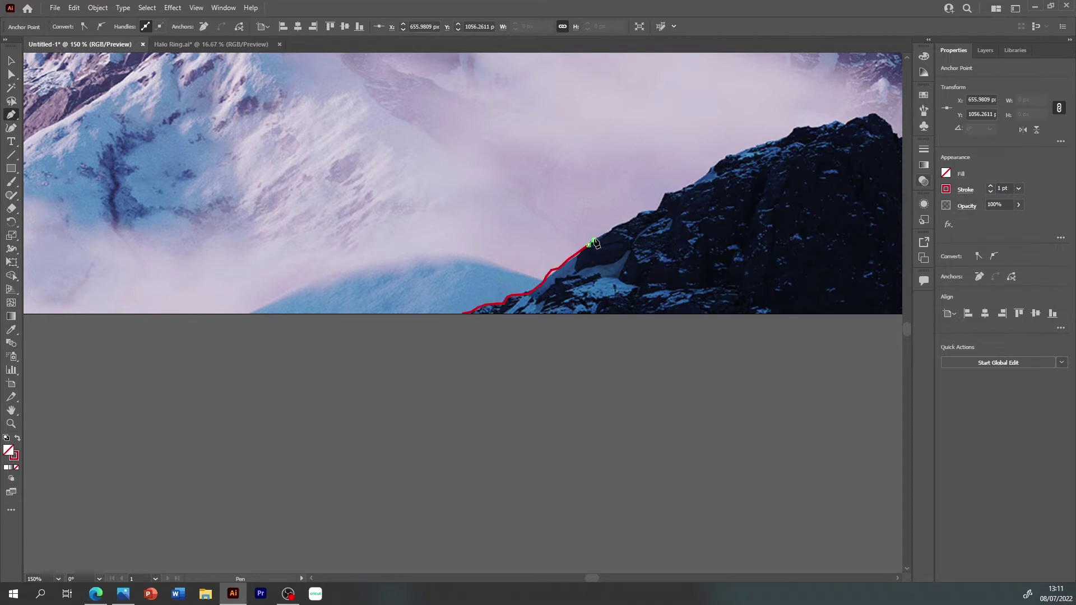
{"action": "left_click", "coordinate": [614, 226]}
{"action": "left_click", "coordinate": [632, 216]}
{"action": "left_click", "coordinate": [660, 209]}
{"action": "left_click", "coordinate": [665, 190]}
{"action": "left_click", "coordinate": [712, 168]}
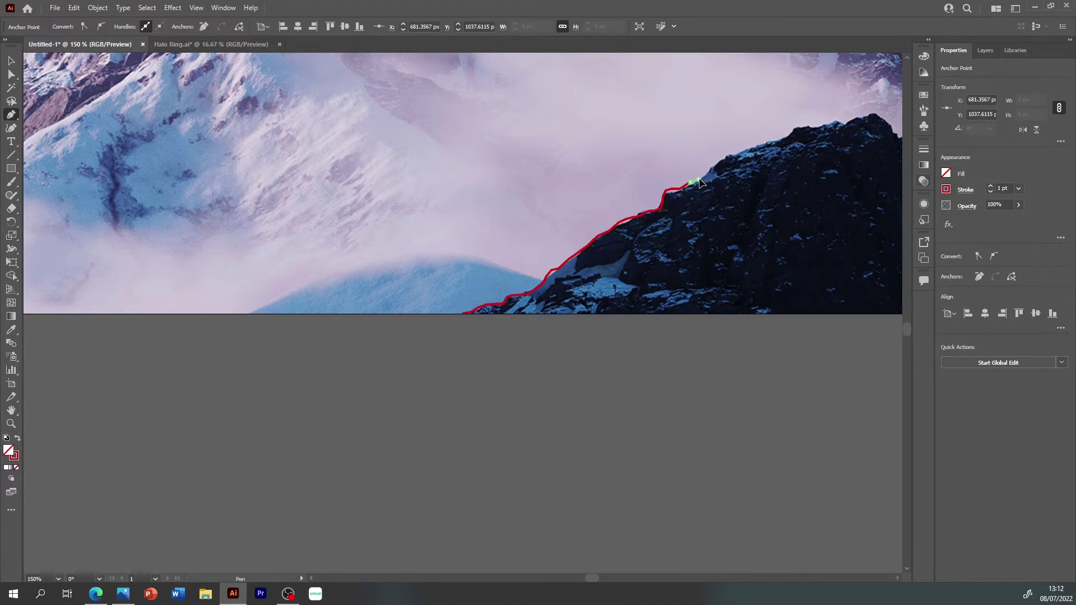
{"action": "left_click", "coordinate": [743, 150]}
{"action": "left_click", "coordinate": [750, 149]}
{"action": "left_click", "coordinate": [757, 145]}
{"action": "left_click", "coordinate": [767, 141]}
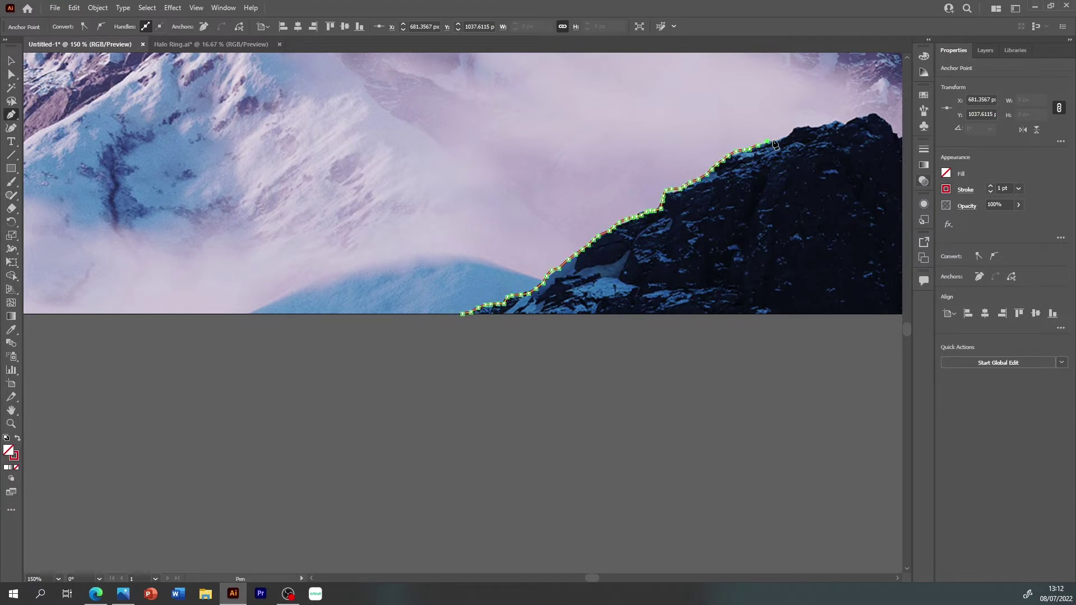
{"action": "left_click", "coordinate": [801, 126]}
{"action": "left_click", "coordinate": [808, 125]}
{"action": "left_click", "coordinate": [843, 121]}
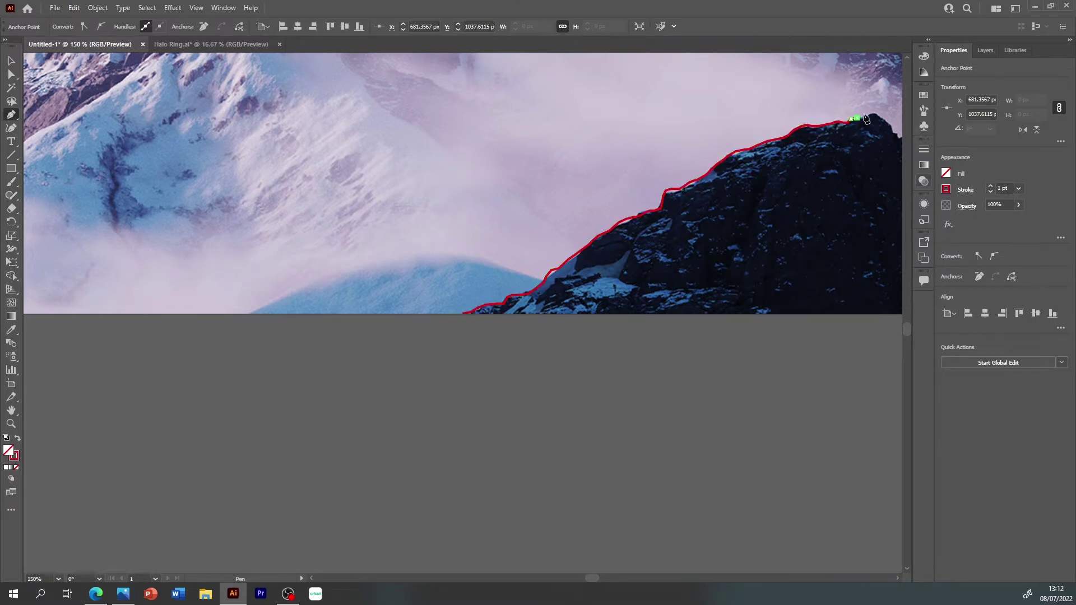
- Continue the outline over the summit, through the notch and crags, to the slope's right end
{"action": "scroll", "coordinate": [594, 576], "scroll_direction": "right", "scroll_amount": 3}
{"action": "scroll", "coordinate": [598, 576], "scroll_direction": "right", "scroll_amount": 5}
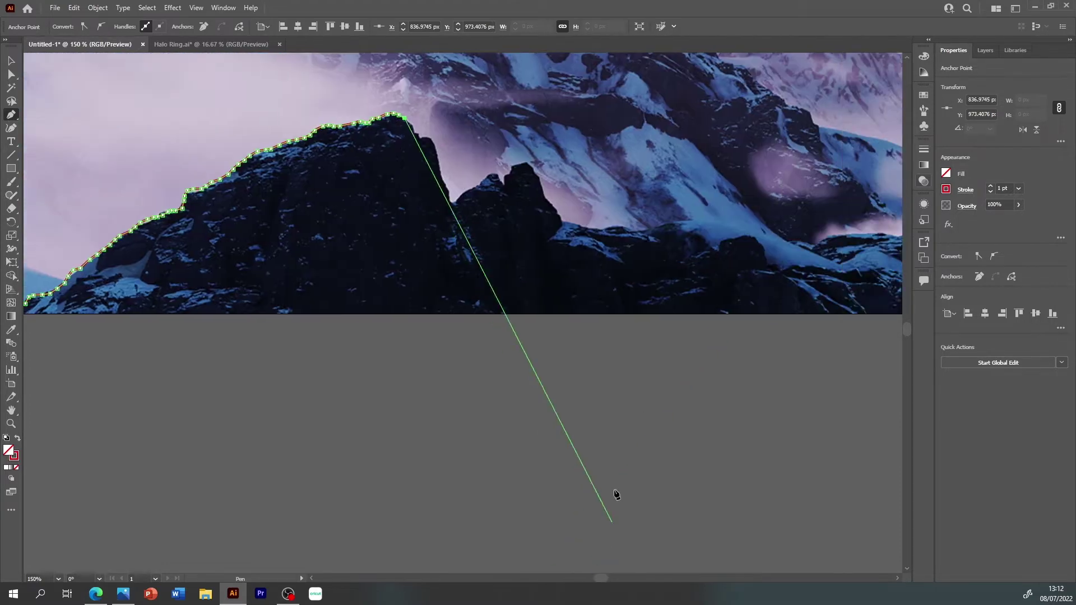
{"action": "left_click", "coordinate": [418, 134]}
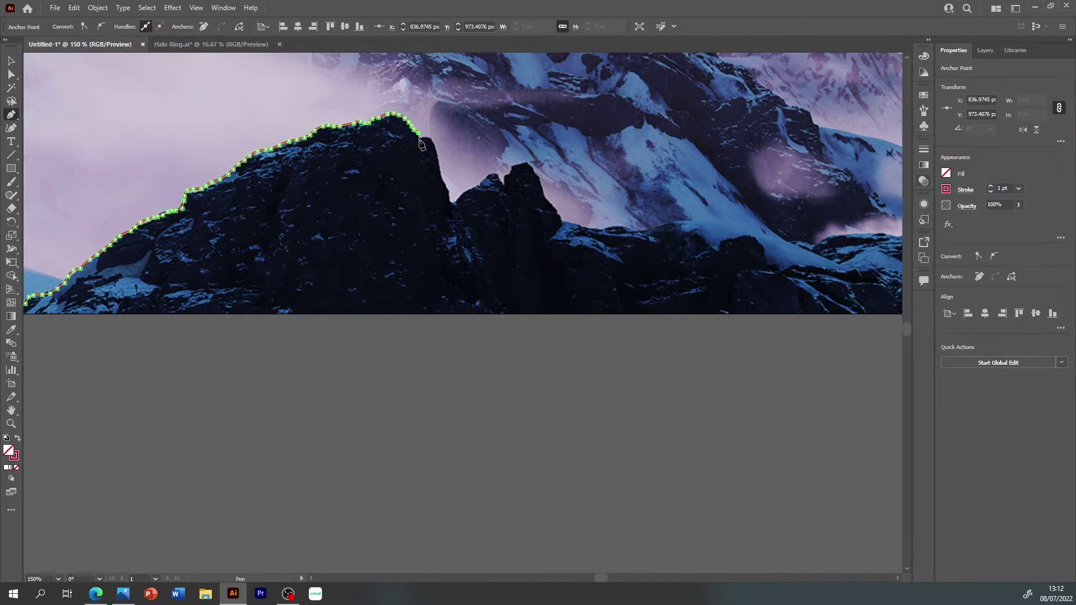
{"action": "left_click", "coordinate": [452, 200]}
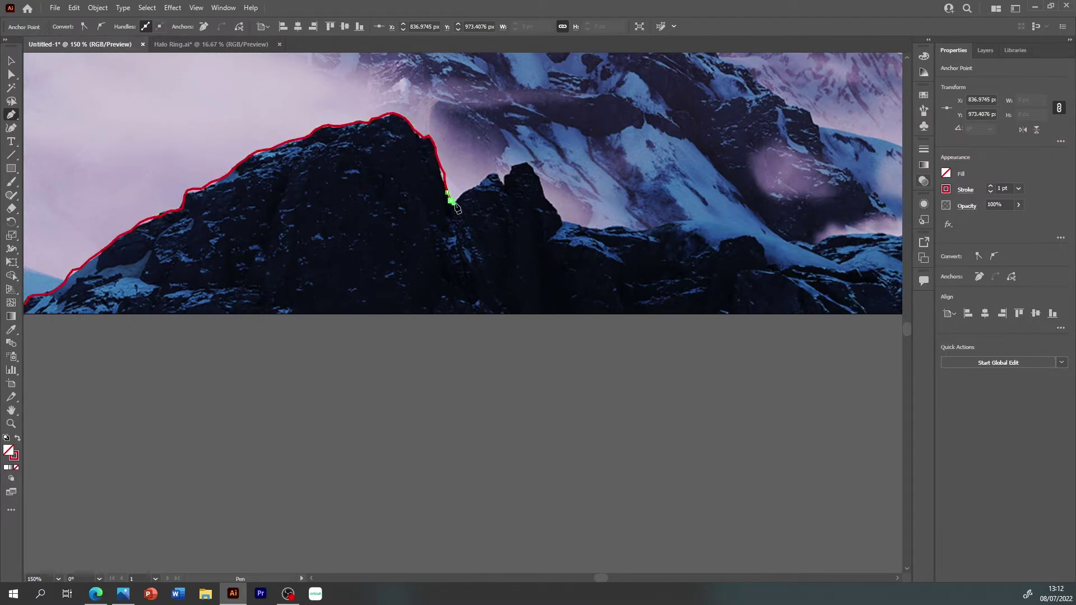
{"action": "left_click", "coordinate": [498, 177]}
{"action": "left_click", "coordinate": [506, 182]}
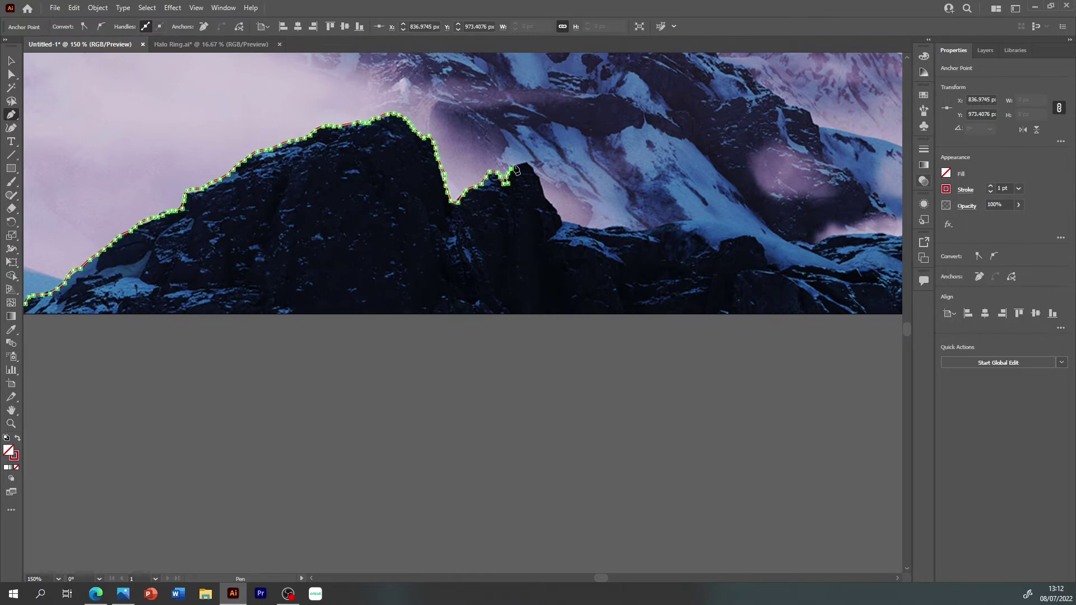
{"action": "left_click", "coordinate": [534, 173]}
{"action": "left_click", "coordinate": [549, 201]}
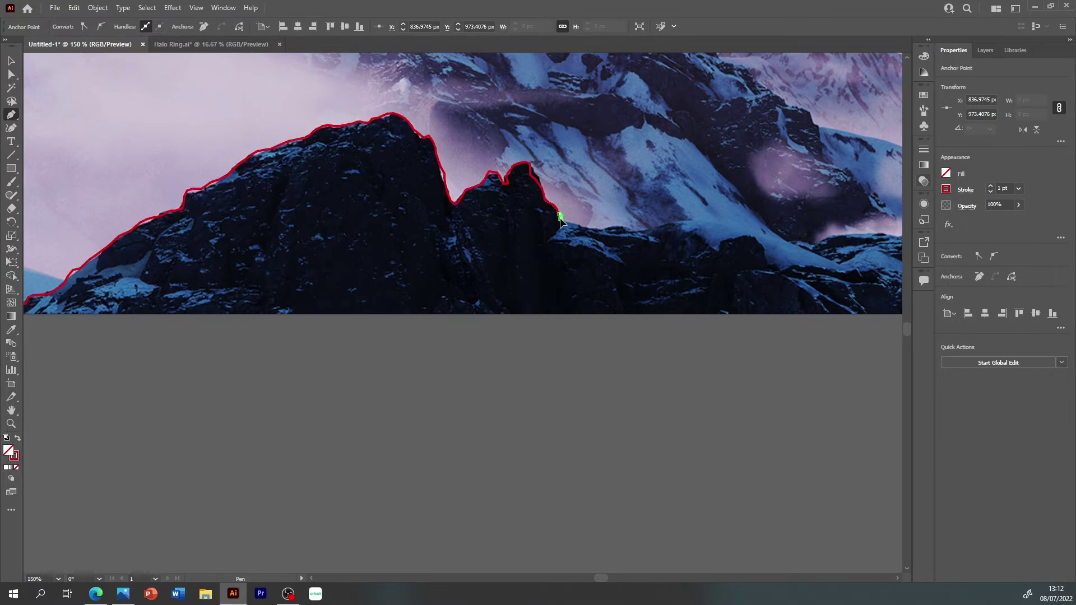
{"action": "left_click", "coordinate": [565, 221]}
{"action": "left_click", "coordinate": [577, 222]}
{"action": "left_click", "coordinate": [612, 227]}
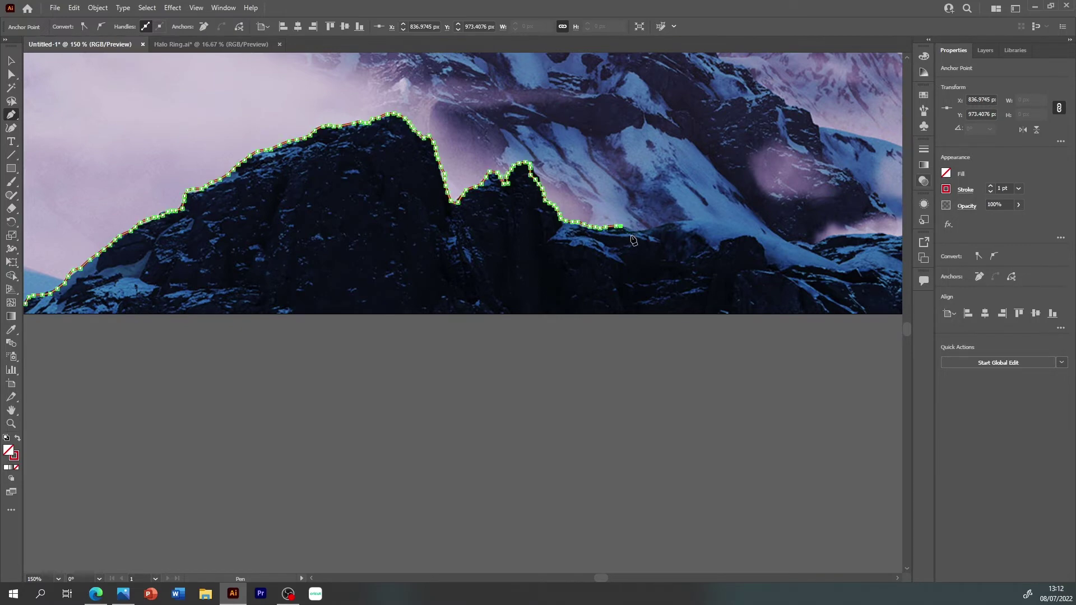
{"action": "left_click", "coordinate": [639, 230]}
{"action": "left_click", "coordinate": [670, 224]}
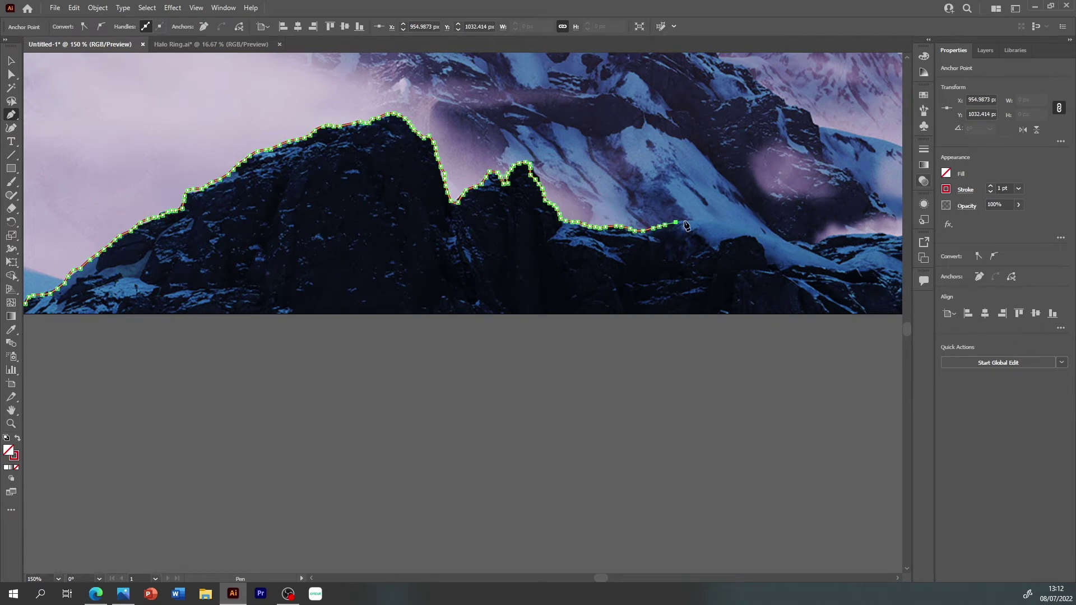
{"action": "left_click", "coordinate": [731, 223]}
{"action": "left_click", "coordinate": [763, 232]}
{"action": "left_click", "coordinate": [808, 250]}
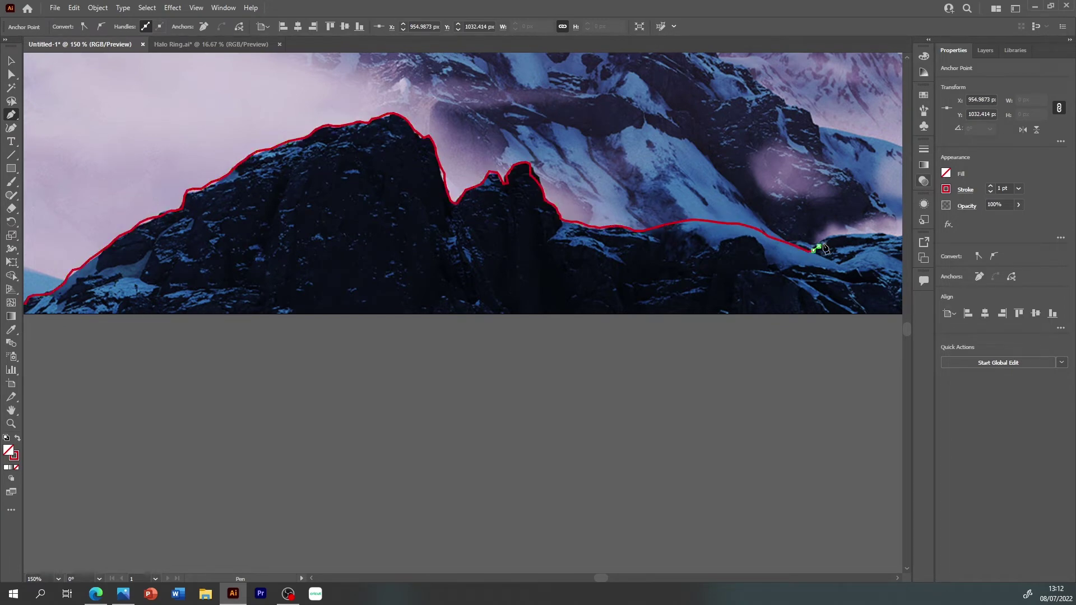
{"action": "left_click", "coordinate": [844, 239]}
- Extend the outline along the snowy ridge, through the dip, and up to the ridge top
{"action": "left_click_drag", "start_coordinate": [604, 579], "coordinate": [613, 579]}
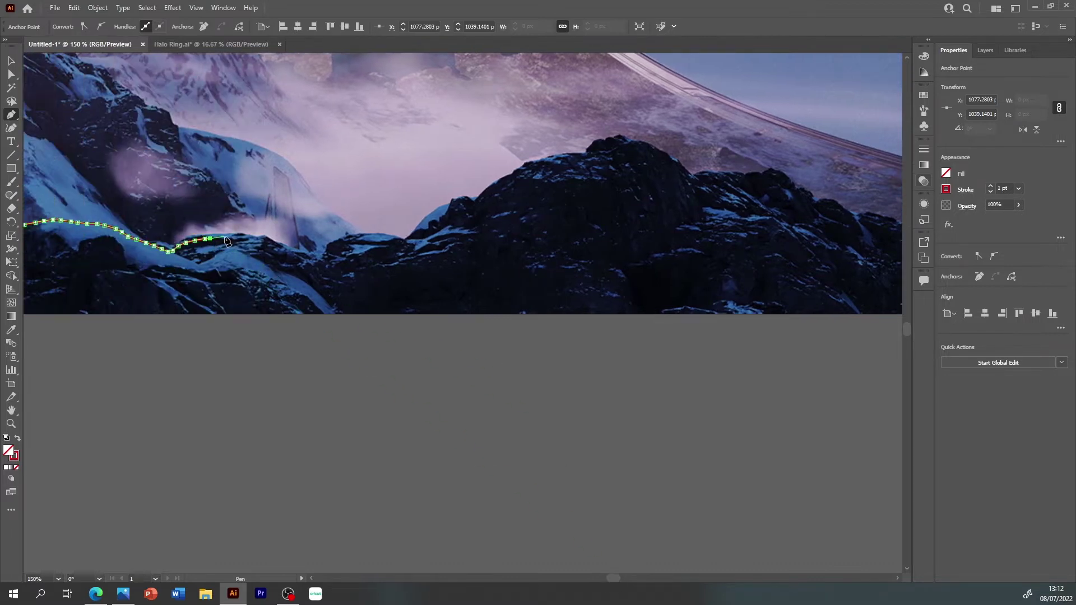
{"action": "left_click", "coordinate": [224, 237]}
{"action": "left_click", "coordinate": [237, 234]}
{"action": "left_click", "coordinate": [245, 234]}
{"action": "left_click", "coordinate": [310, 252]}
{"action": "left_click", "coordinate": [317, 253]}
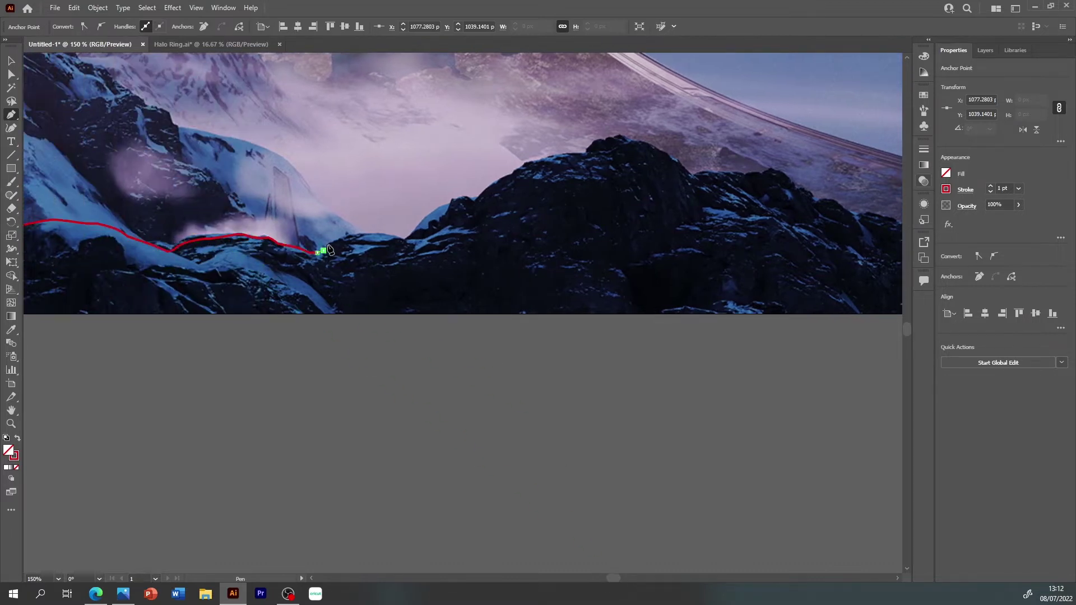
{"action": "left_click", "coordinate": [344, 237]}
{"action": "left_click", "coordinate": [391, 235]}
{"action": "left_click", "coordinate": [399, 239]}
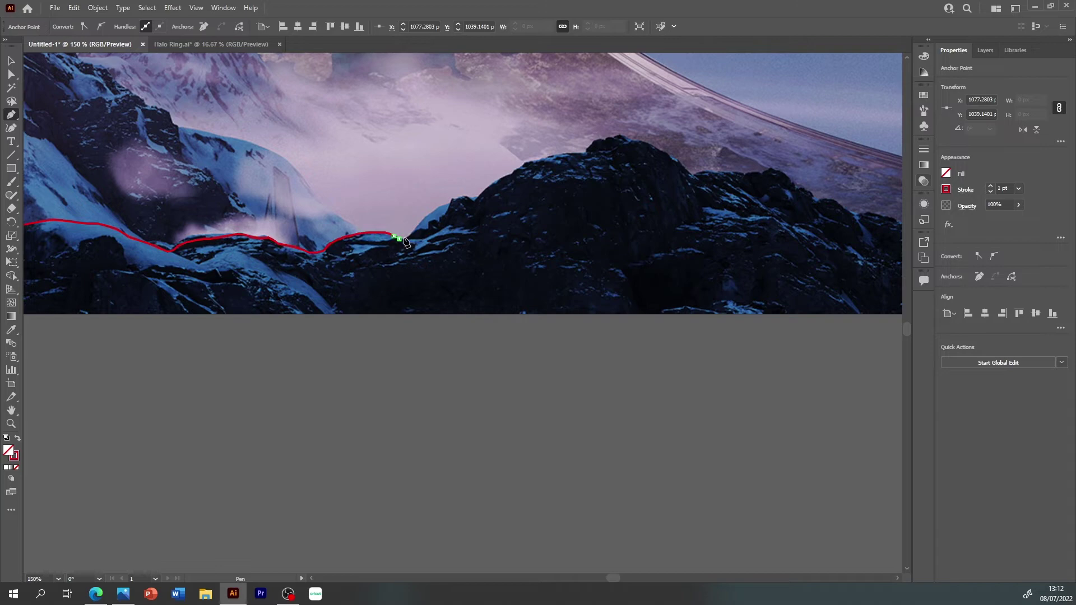
{"action": "left_click", "coordinate": [424, 217]}
{"action": "left_click", "coordinate": [431, 209]}
{"action": "left_click", "coordinate": [460, 197]}
{"action": "left_click", "coordinate": [467, 196]}
{"action": "left_click", "coordinate": [474, 198]}
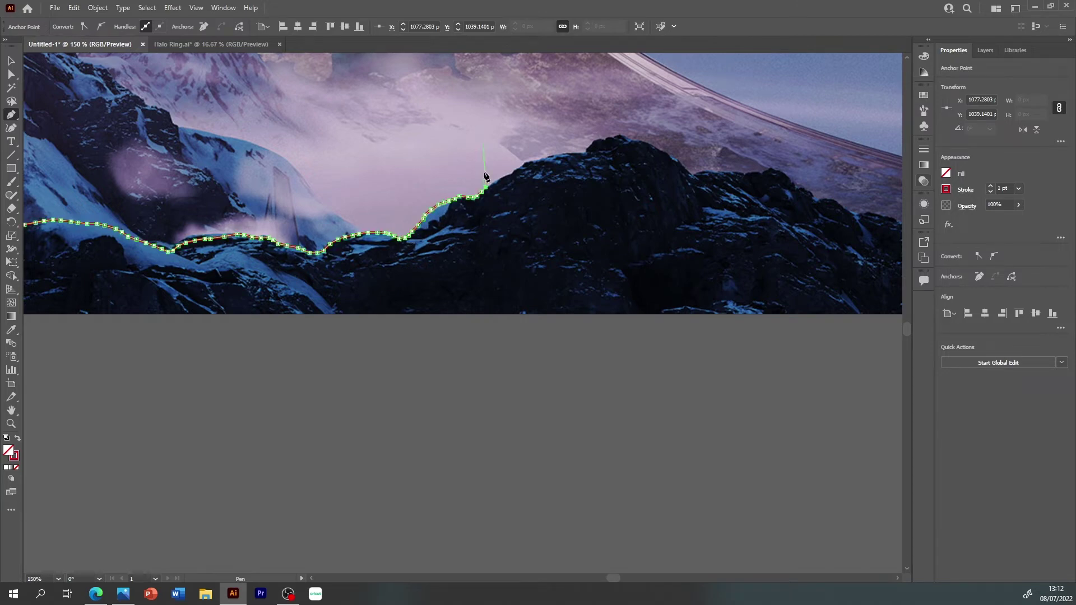
- Trace up the large dark peak, over its summit, and down the right slope
{"action": "left_click", "coordinate": [493, 183]}
{"action": "left_click", "coordinate": [508, 172]}
{"action": "left_click", "coordinate": [548, 156]}
{"action": "left_click", "coordinate": [565, 153]}
{"action": "left_click", "coordinate": [622, 136]}
{"action": "left_click", "coordinate": [635, 139]}
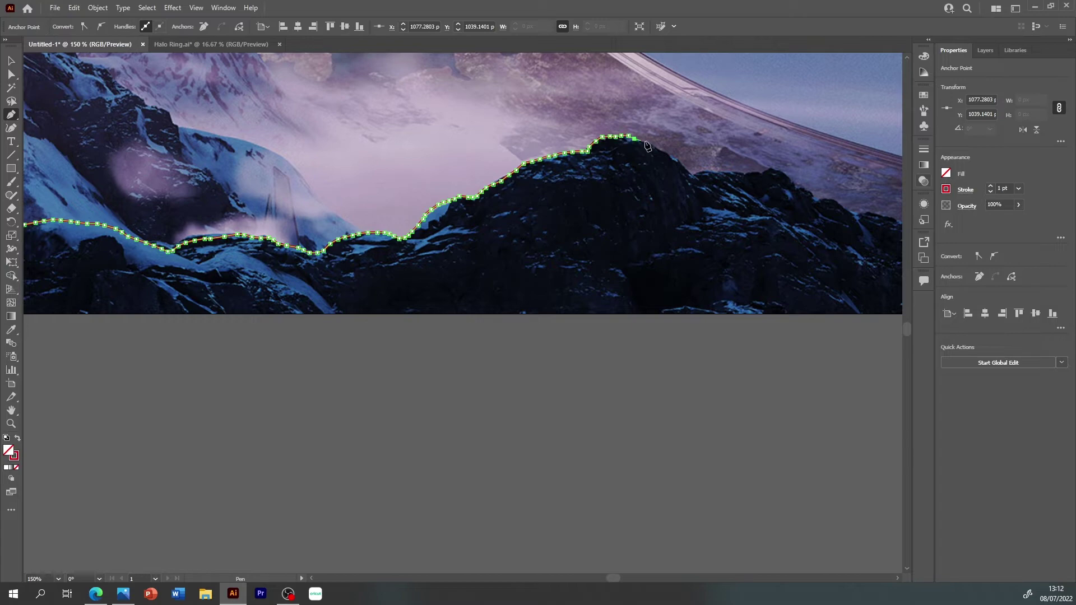
{"action": "left_click", "coordinate": [671, 157]}
{"action": "left_click", "coordinate": [676, 160]}
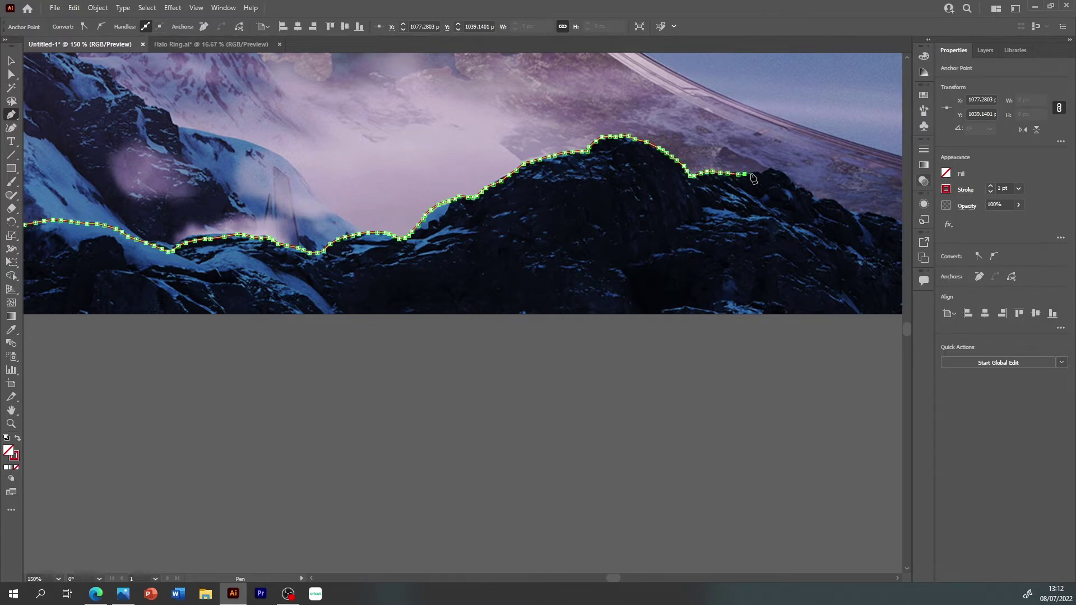
{"action": "left_click", "coordinate": [789, 180]}
{"action": "left_click", "coordinate": [795, 185]}
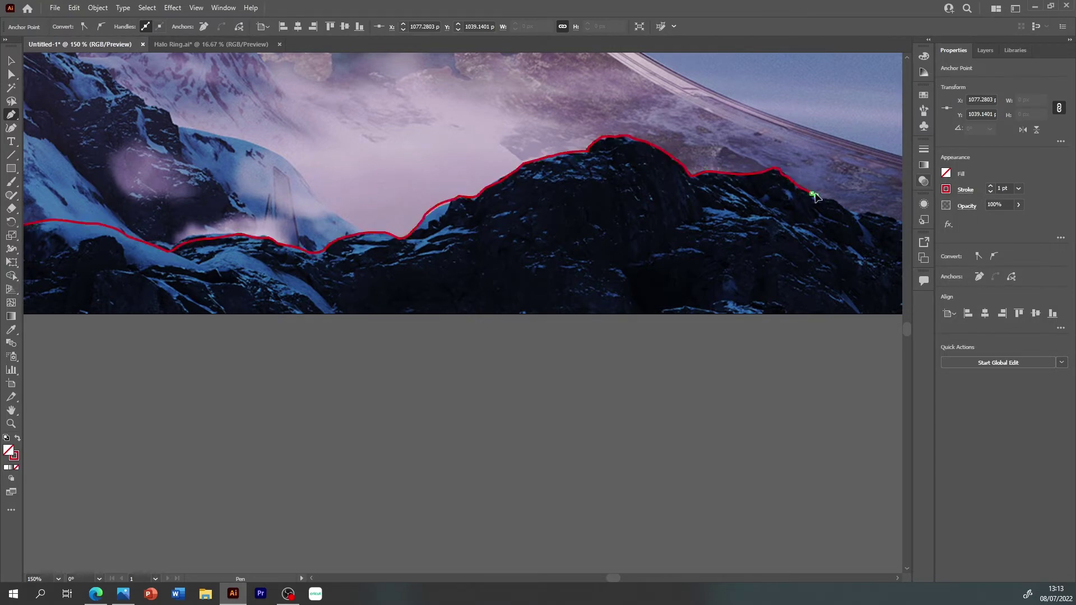
{"action": "left_click", "coordinate": [808, 194]}
{"action": "left_click", "coordinate": [815, 195]}
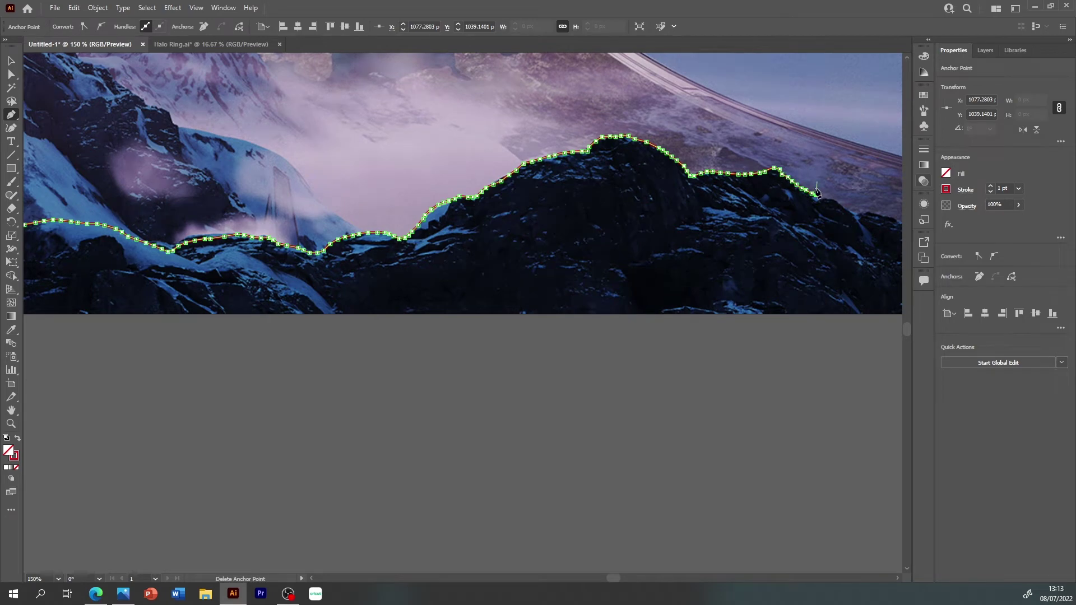
- Carry the outline down the rocky slope, past the spire and over the snowy rise
{"action": "left_click", "coordinate": [887, 217]}
{"action": "left_click", "coordinate": [895, 219]}
{"action": "left_click_drag", "start_coordinate": [604, 577], "coordinate": [616, 578]}
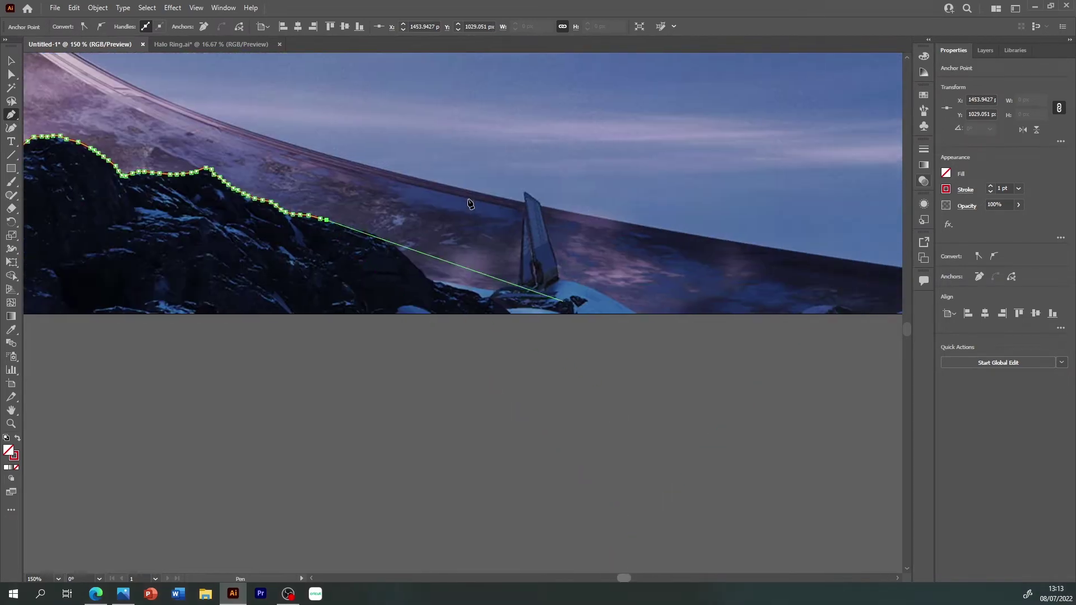
{"action": "left_click", "coordinate": [336, 223]}
{"action": "left_click", "coordinate": [348, 227]}
{"action": "left_click", "coordinate": [369, 236]}
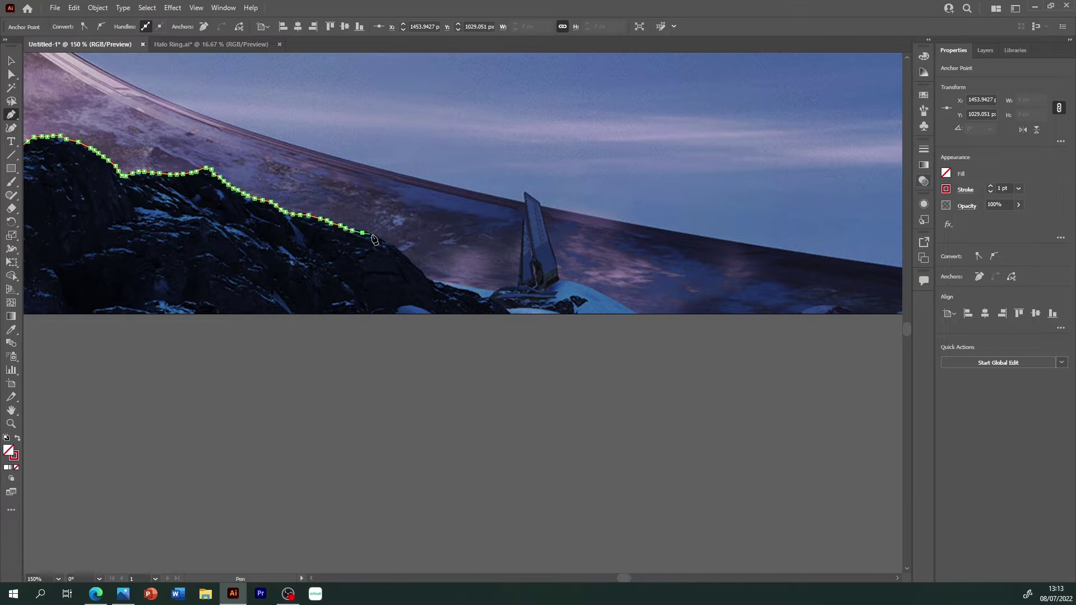
{"action": "left_click", "coordinate": [402, 253]}
{"action": "left_click", "coordinate": [427, 273]}
{"action": "left_click", "coordinate": [458, 288]}
{"action": "left_click", "coordinate": [476, 294]}
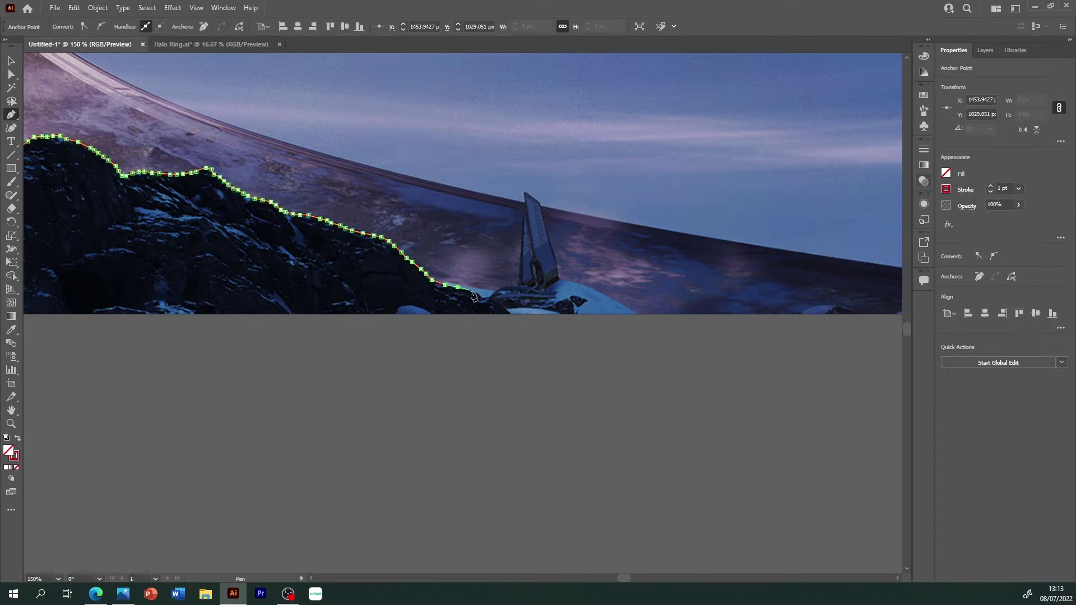
{"action": "left_click", "coordinate": [503, 290]}
{"action": "left_click", "coordinate": [511, 289]}
{"action": "left_click", "coordinate": [519, 288]}
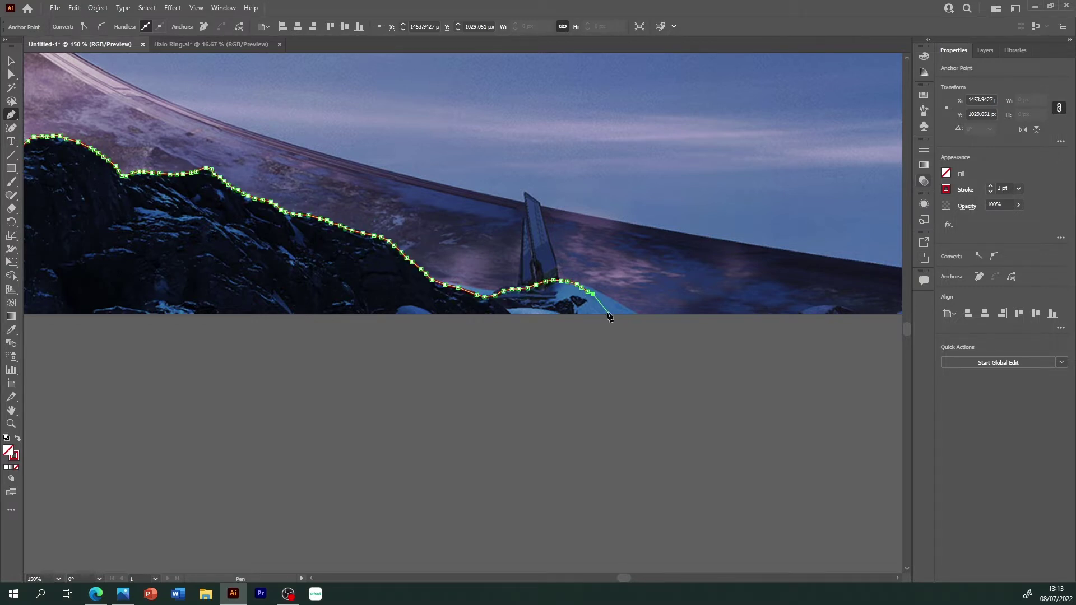
{"action": "left_click", "coordinate": [600, 297]}
{"action": "left_click", "coordinate": [624, 306]}
{"action": "left_click", "coordinate": [633, 305]}
{"action": "left_click", "coordinate": [652, 304]}
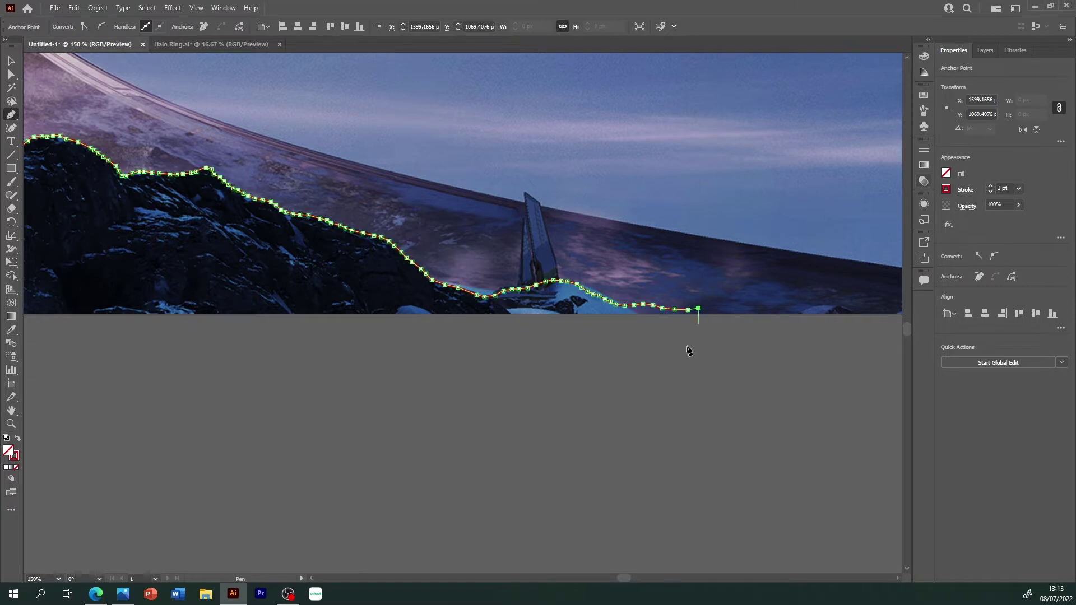
- Extend the outline along the low ridge and over the snowy mound to the right
{"action": "left_click_drag", "start_coordinate": [624, 578], "coordinate": [631, 578]}
{"action": "left_click", "coordinate": [320, 308]}
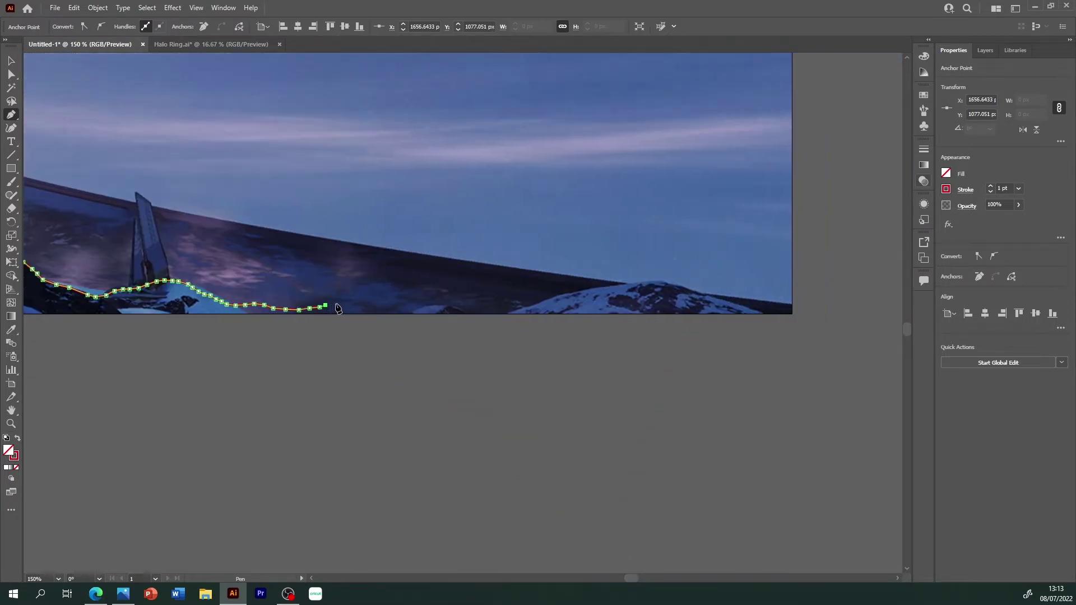
{"action": "left_click", "coordinate": [364, 308]}
{"action": "left_click", "coordinate": [415, 304]}
{"action": "left_click", "coordinate": [468, 300]}
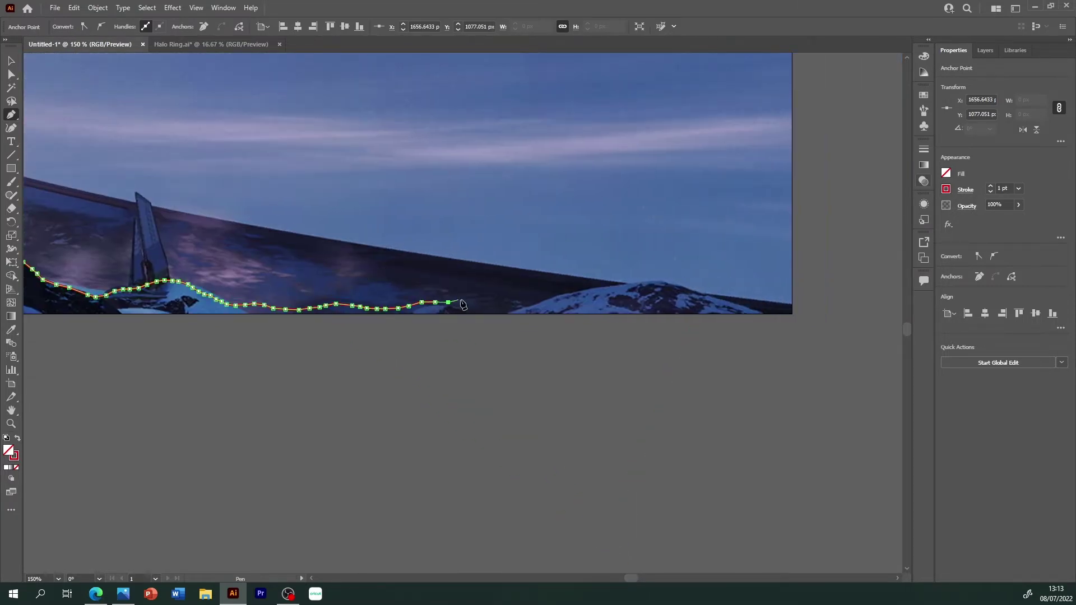
{"action": "left_click", "coordinate": [516, 297]}
{"action": "left_click", "coordinate": [564, 293]}
{"action": "left_click", "coordinate": [613, 285]}
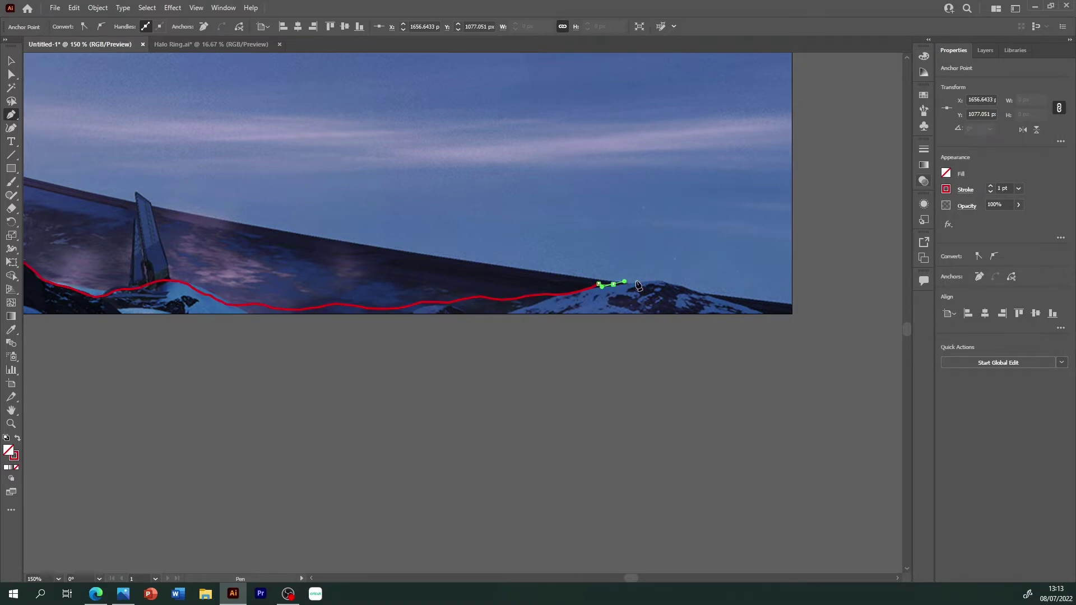
{"action": "left_click", "coordinate": [658, 282]}
{"action": "left_click", "coordinate": [695, 291]}
{"action": "left_click", "coordinate": [722, 301]}
{"action": "left_click", "coordinate": [740, 306]}
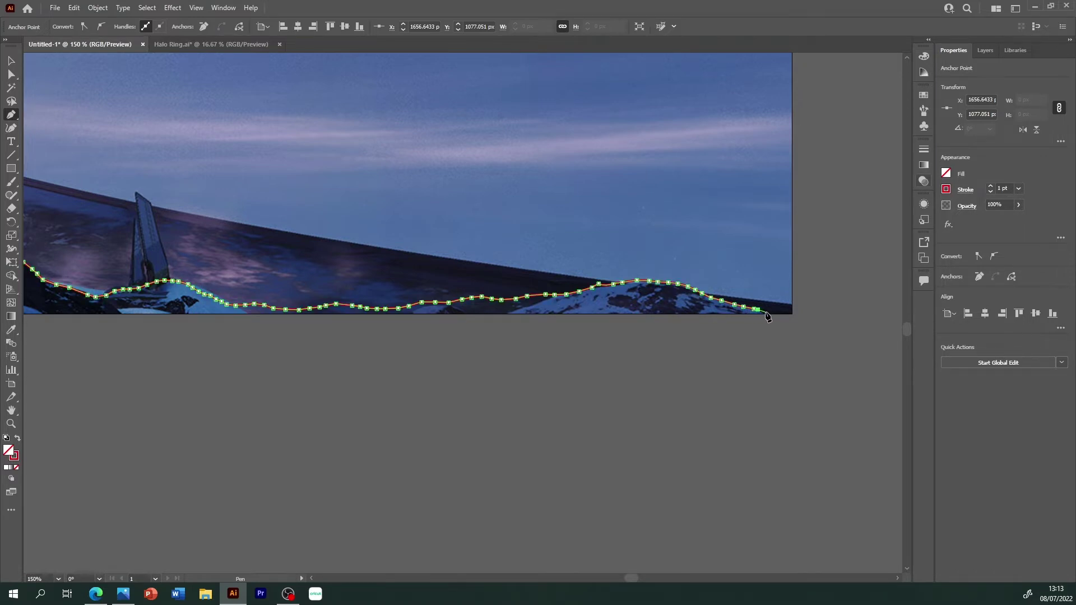
{"action": "left_click", "coordinate": [767, 312]}
- Redo the misplaced end points, reach the right edge, drop to the bottom-right corner, and close the shape
{"action": "key", "text": "ctrl+z"}
{"action": "key", "text": "ctrl+z"}
{"action": "key", "text": "ctrl+z"}
{"action": "key", "text": "ctrl+z"}
{"action": "left_click", "coordinate": [712, 295]}
{"action": "left_click", "coordinate": [724, 294]}
{"action": "left_click", "coordinate": [757, 291]}
{"action": "left_click", "coordinate": [769, 288]}
{"action": "left_click", "coordinate": [782, 282]}
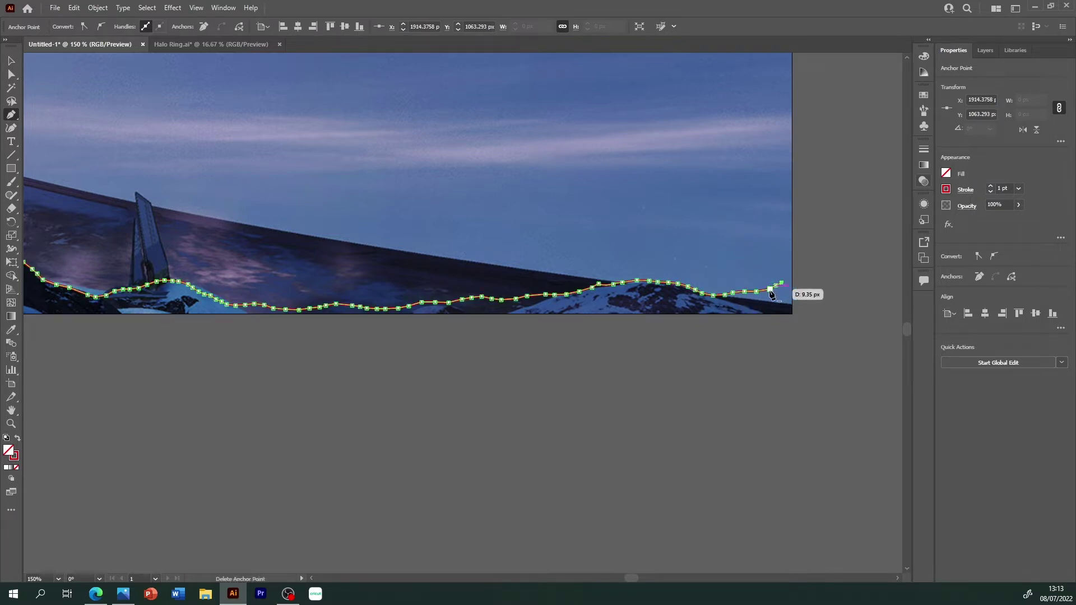
{"action": "left_click", "coordinate": [792, 278]}
{"action": "left_click", "coordinate": [792, 314]}
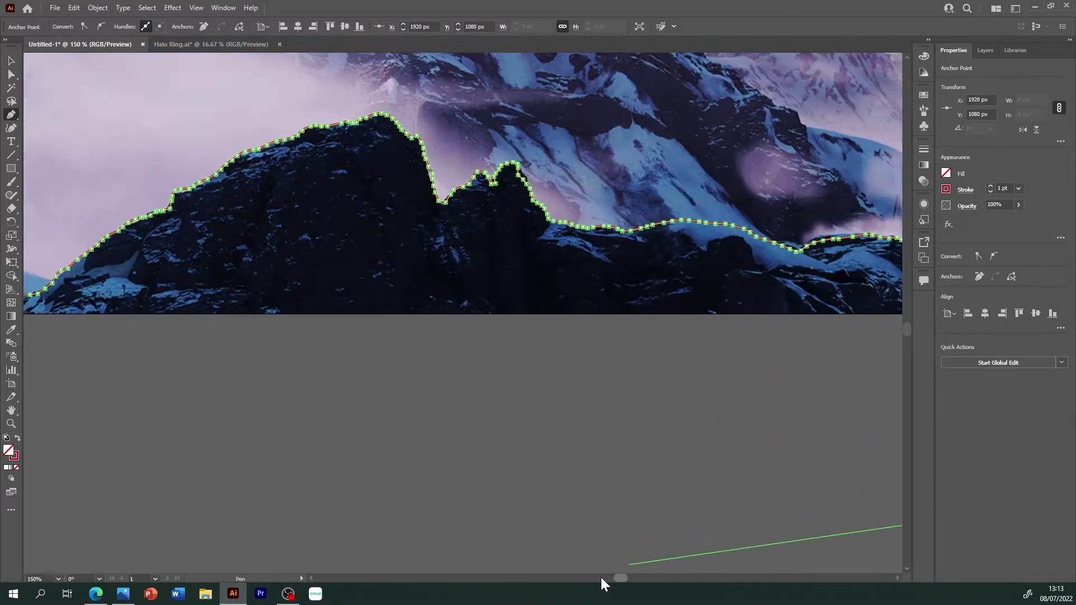
{"action": "left_click_drag", "start_coordinate": [630, 580], "coordinate": [586, 576]}
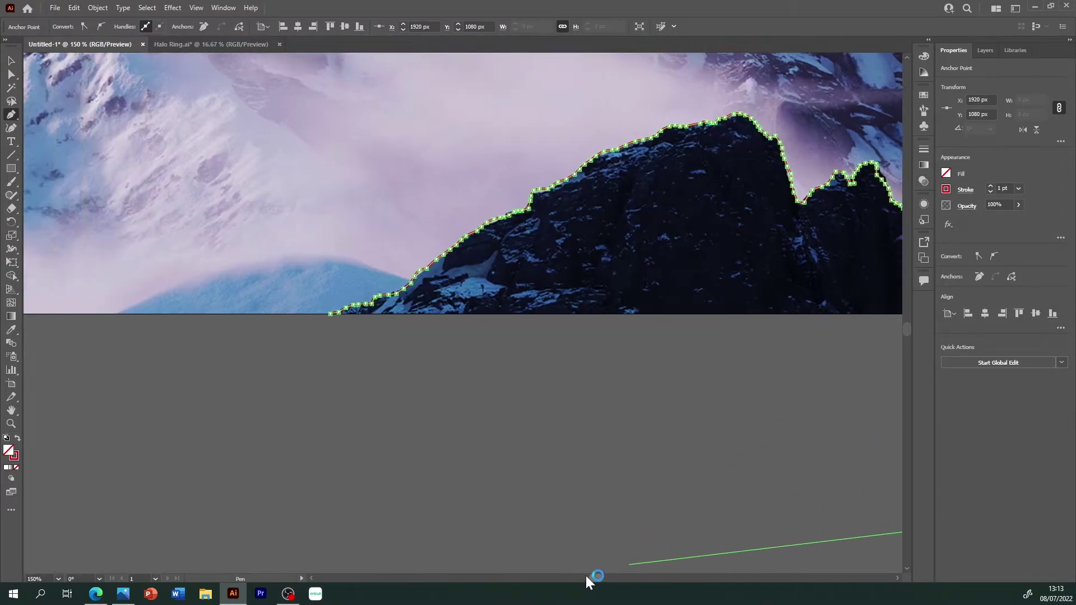
{"action": "left_click", "coordinate": [330, 313]}
- Leave the pen, check the Layers panel, then return to Properties and move around the artwork
{"action": "key", "text": "v"}
{"action": "left_click", "coordinate": [985, 50]}
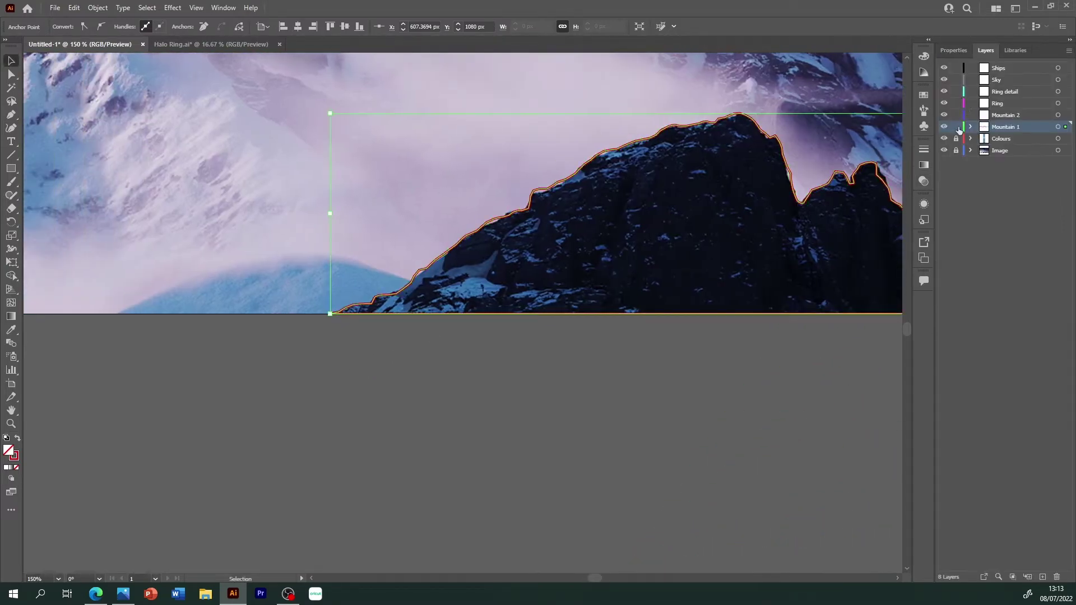
{"action": "left_click", "coordinate": [953, 49]}
{"action": "scroll", "coordinate": [906, 56], "scroll_direction": "up", "scroll_amount": 4}
{"action": "scroll", "coordinate": [906, 56], "scroll_direction": "up", "scroll_amount": 5}
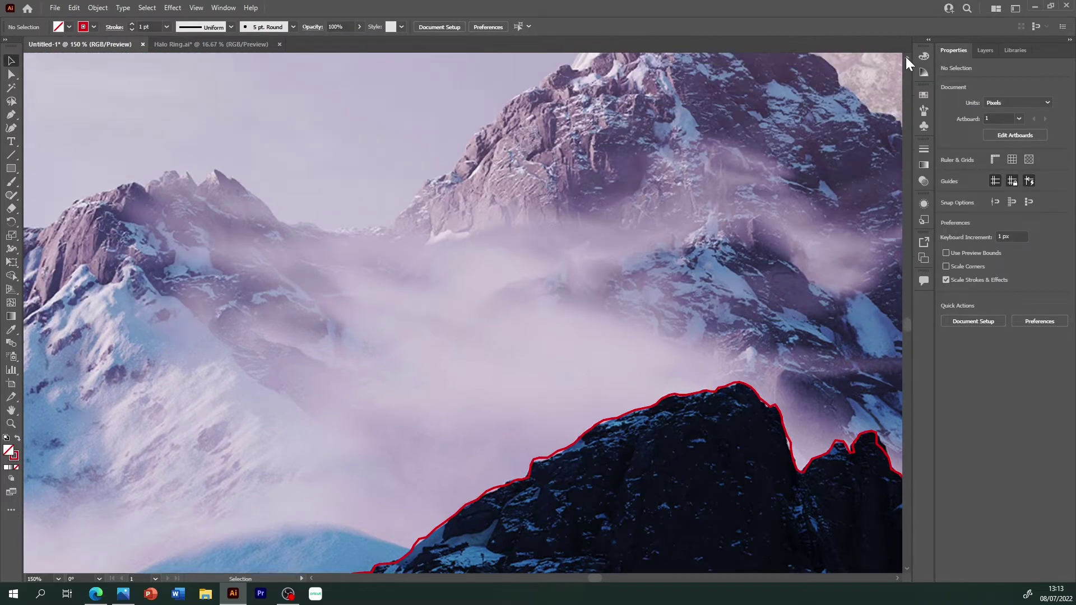
{"action": "left_click_drag", "start_coordinate": [597, 577], "coordinate": [580, 578]}
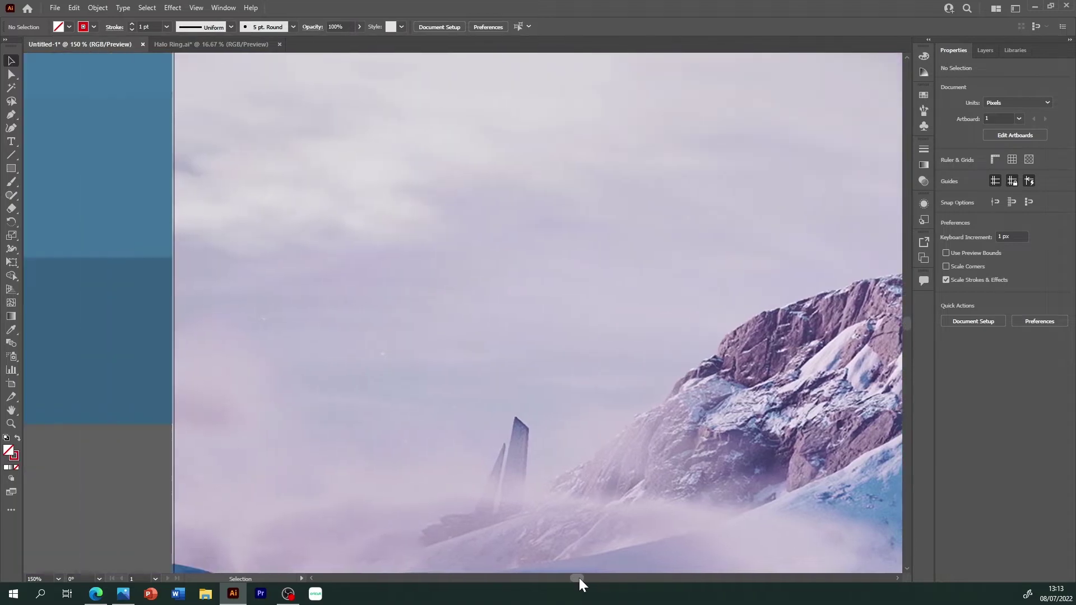
{"action": "scroll", "coordinate": [907, 330], "scroll_direction": "down", "scroll_amount": 1}
{"action": "scroll", "coordinate": [907, 329], "scroll_direction": "down", "scroll_amount": 1}
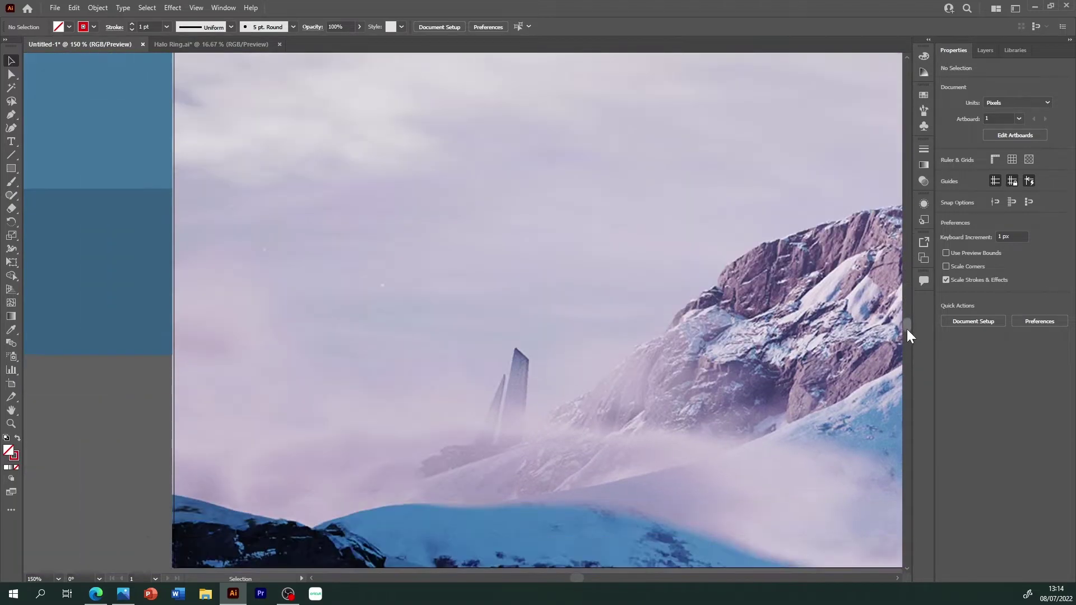
- Set the pen stroke to yellow and begin a new path at the distant ridge's left end
{"action": "key", "text": "p"}
{"action": "left_click", "coordinate": [946, 189]}
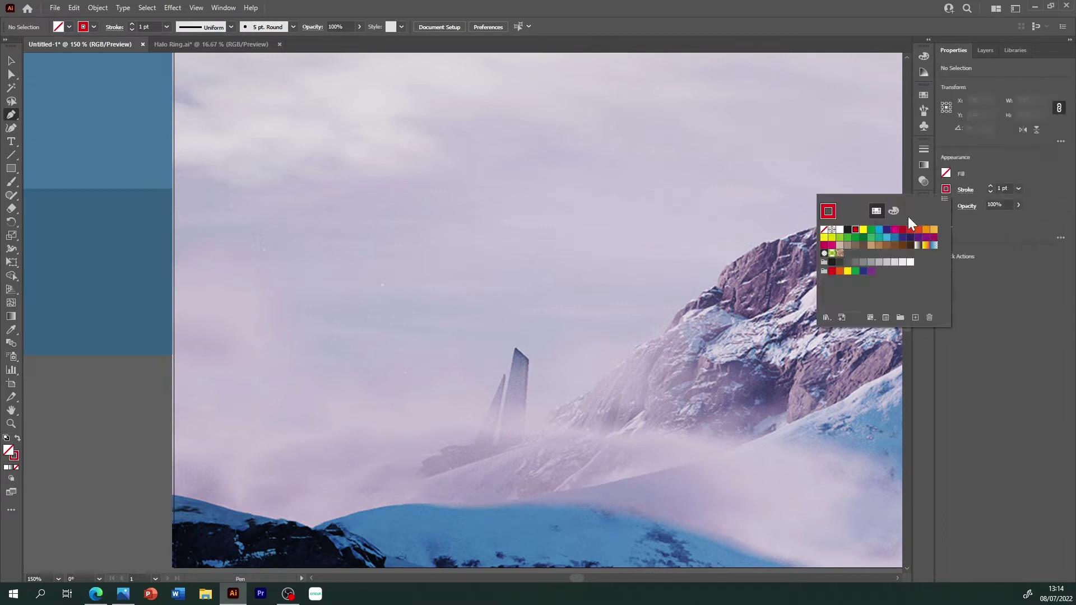
{"action": "left_click", "coordinate": [862, 230]}
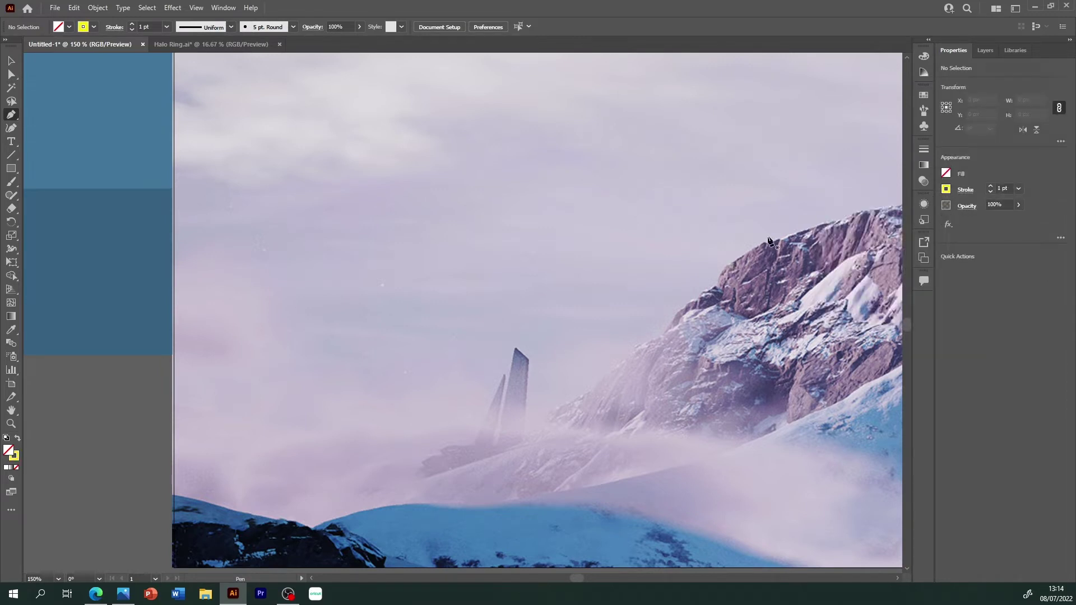
{"action": "mouse_move", "coordinate": [174, 497]}
{"action": "left_mouse_down"}
{"action": "mouse_move", "coordinate": [248, 511]}
{"action": "mouse_move", "coordinate": [533, 435]}
{"action": "mouse_move", "coordinate": [742, 263]}
{"action": "mouse_move", "coordinate": [828, 225]}
{"action": "left_mouse_up"}
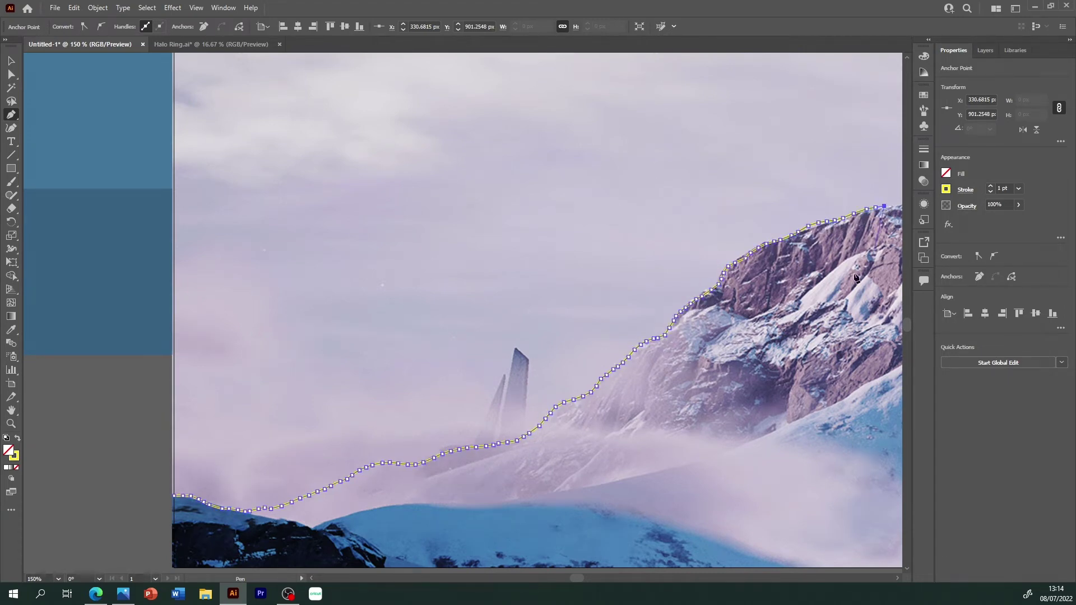
- Undo the two misplaced anchors and extend the yellow ridge outline rightward
{"action": "left_click_drag", "start_coordinate": [577, 577], "coordinate": [587, 577]}
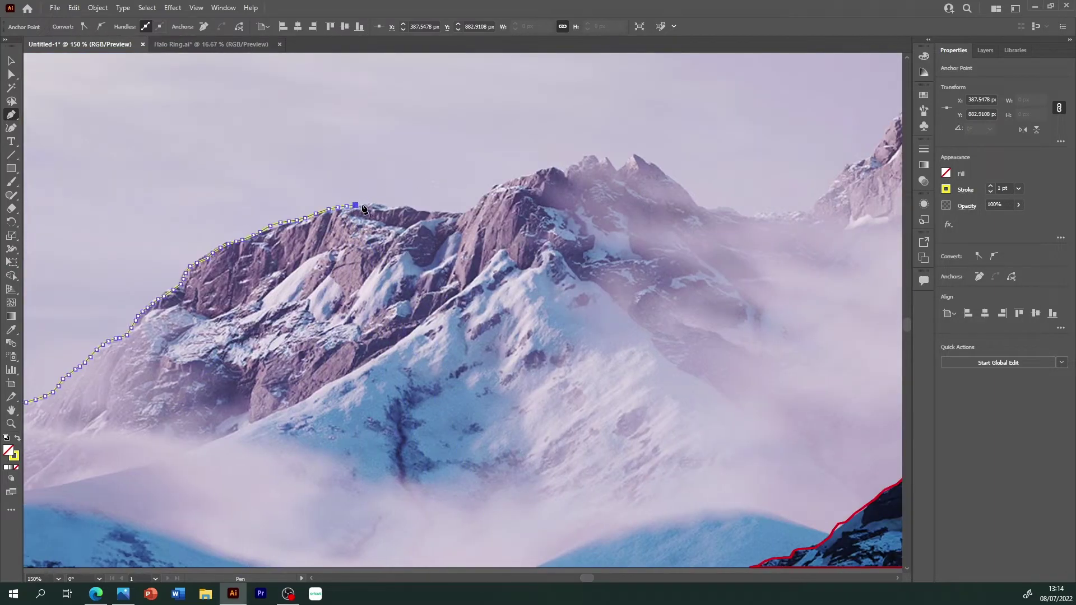
{"action": "key", "text": "ctrl+z"}
{"action": "key", "text": "ctrl+z"}
{"action": "mouse_move", "coordinate": [444, 215]}
{"action": "left_mouse_down"}
{"action": "mouse_move", "coordinate": [607, 163]}
{"action": "mouse_move", "coordinate": [767, 219]}
{"action": "mouse_move", "coordinate": [805, 216]}
{"action": "mouse_move", "coordinate": [874, 148]}
{"action": "left_mouse_up"}
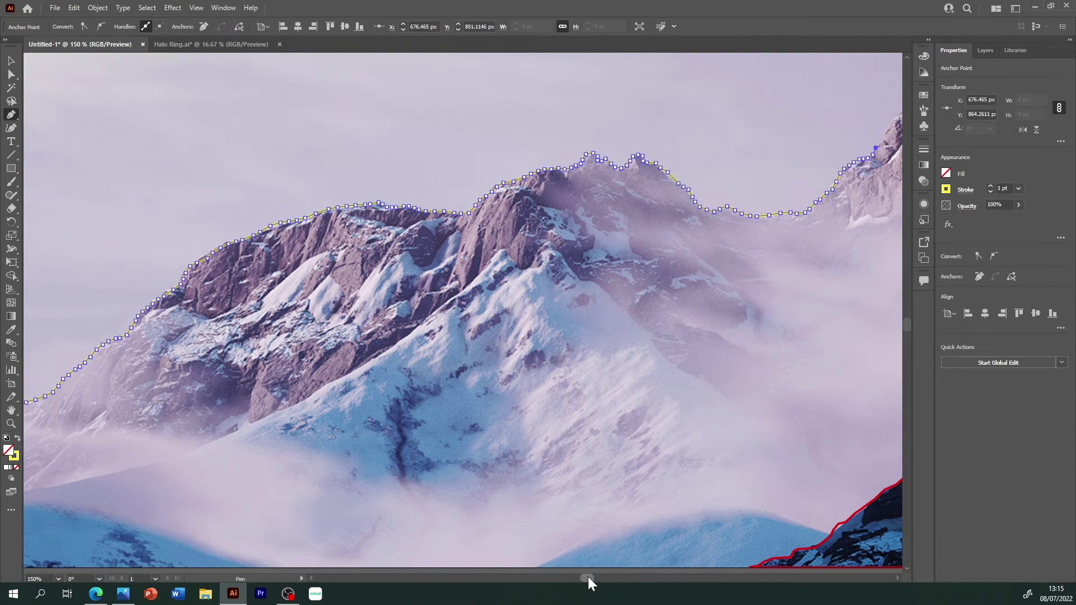
{"action": "left_click_drag", "start_coordinate": [588, 576], "coordinate": [598, 576]}
{"action": "left_click_drag", "start_coordinate": [906, 326], "coordinate": [906, 322]}
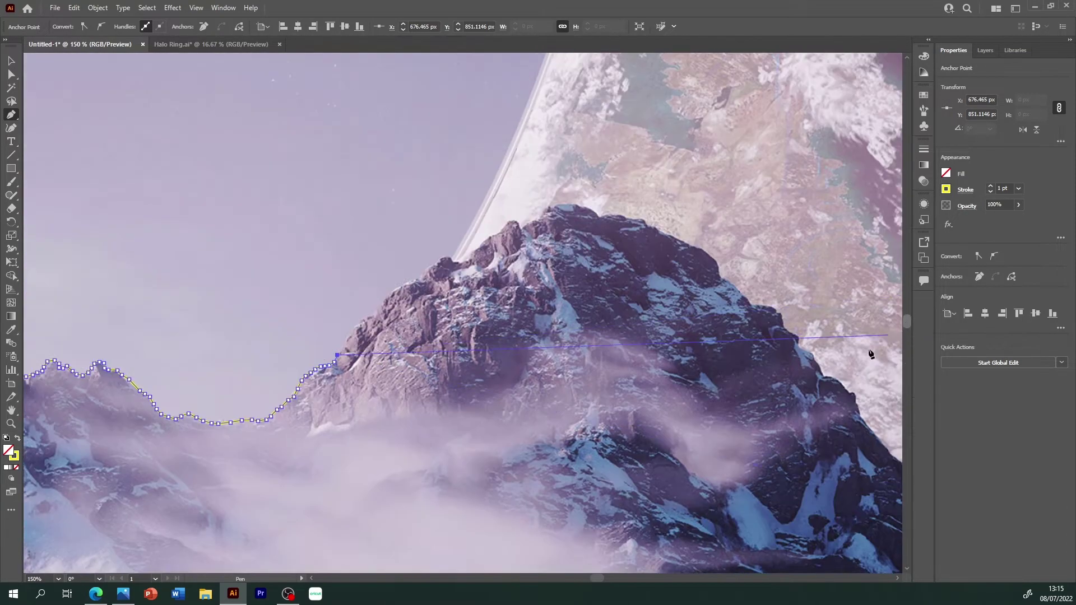
{"action": "left_click_drag", "start_coordinate": [598, 577], "coordinate": [603, 584]}
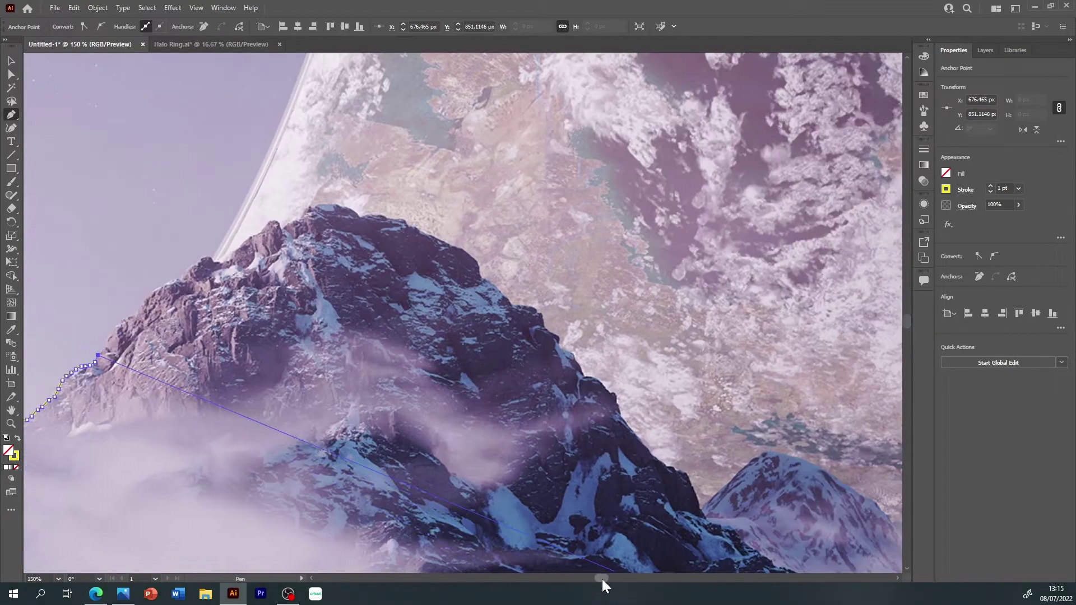
- Trace the yellow outline up the big peak's left flank to the summit ridge
{"action": "left_click", "coordinate": [105, 347]}
{"action": "left_click", "coordinate": [117, 325]}
{"action": "left_click", "coordinate": [126, 321]}
{"action": "left_click", "coordinate": [135, 317]}
{"action": "left_click", "coordinate": [144, 298]}
{"action": "left_click", "coordinate": [183, 275]}
{"action": "left_click", "coordinate": [194, 262]}
{"action": "left_click", "coordinate": [221, 261]}
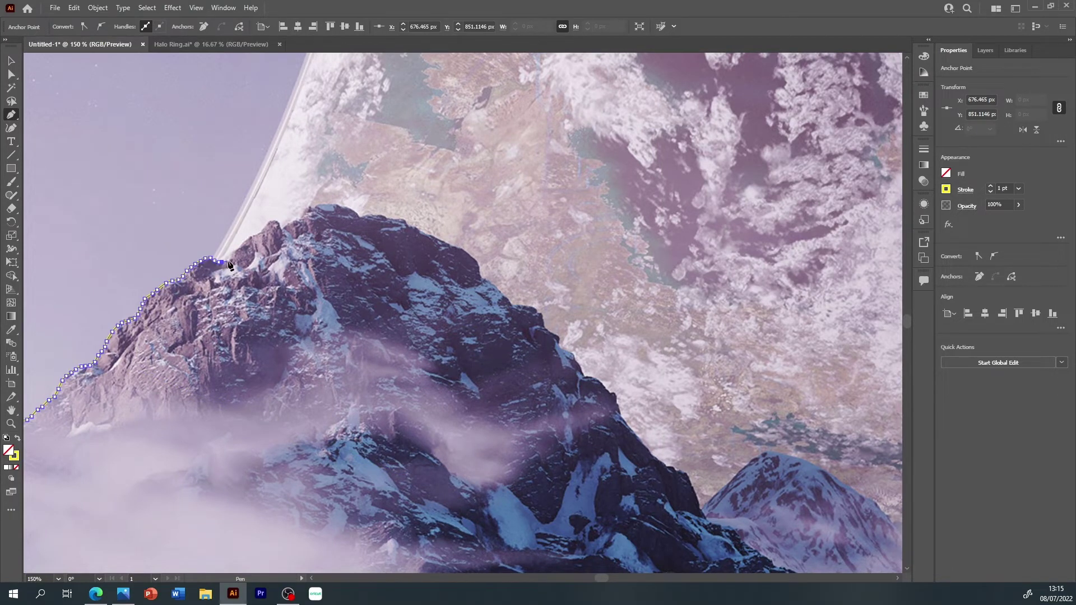
{"action": "left_click", "coordinate": [252, 234]}
{"action": "left_click", "coordinate": [258, 231]}
{"action": "left_click", "coordinate": [280, 224]}
{"action": "left_click", "coordinate": [285, 224]}
- Carry the yellow outline across the summit and start down the far side
{"action": "left_click", "coordinate": [354, 208]}
{"action": "left_click", "coordinate": [382, 217]}
{"action": "left_click", "coordinate": [390, 218]}
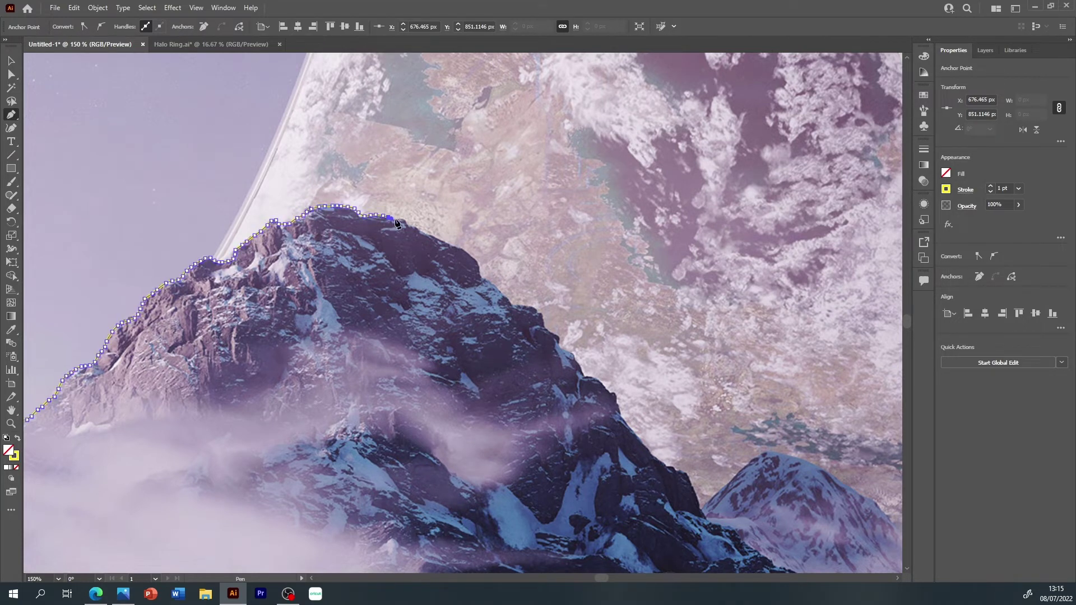
{"action": "left_click", "coordinate": [423, 230]}
{"action": "left_click", "coordinate": [429, 233]}
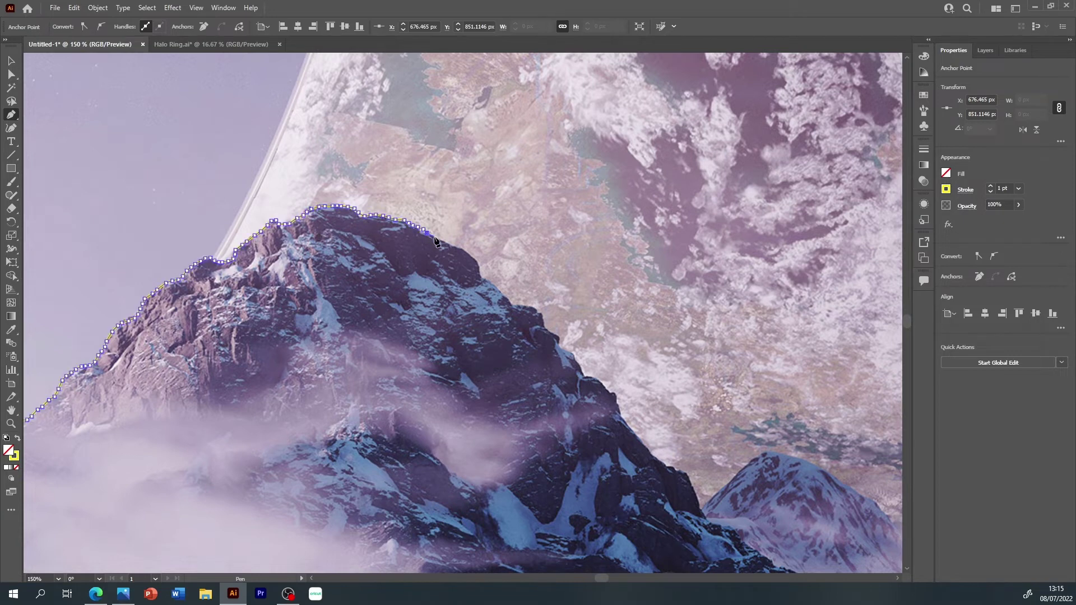
- Trace the outline down the big peak's right slope into the valley between peaks
{"action": "left_click", "coordinate": [478, 263]}
{"action": "left_click", "coordinate": [482, 275]}
{"action": "left_click", "coordinate": [502, 296]}
{"action": "left_click", "coordinate": [530, 308]}
{"action": "left_click", "coordinate": [554, 336]}
{"action": "left_click", "coordinate": [577, 361]}
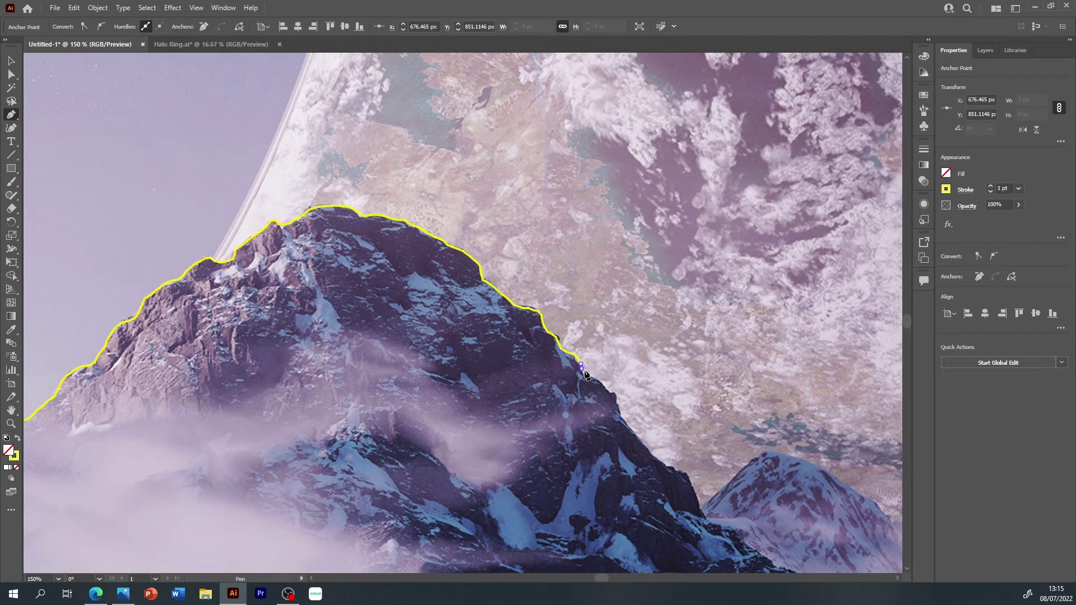
{"action": "left_click", "coordinate": [593, 378]}
{"action": "left_click", "coordinate": [609, 387]}
{"action": "left_click", "coordinate": [620, 412]}
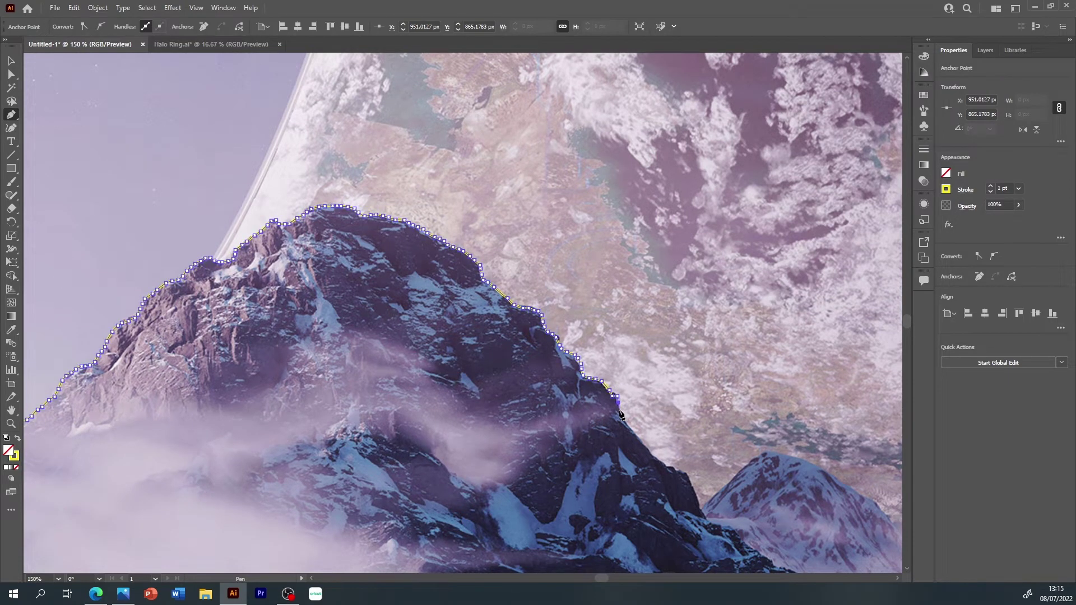
{"action": "left_click", "coordinate": [638, 440]}
{"action": "left_click", "coordinate": [660, 465]}
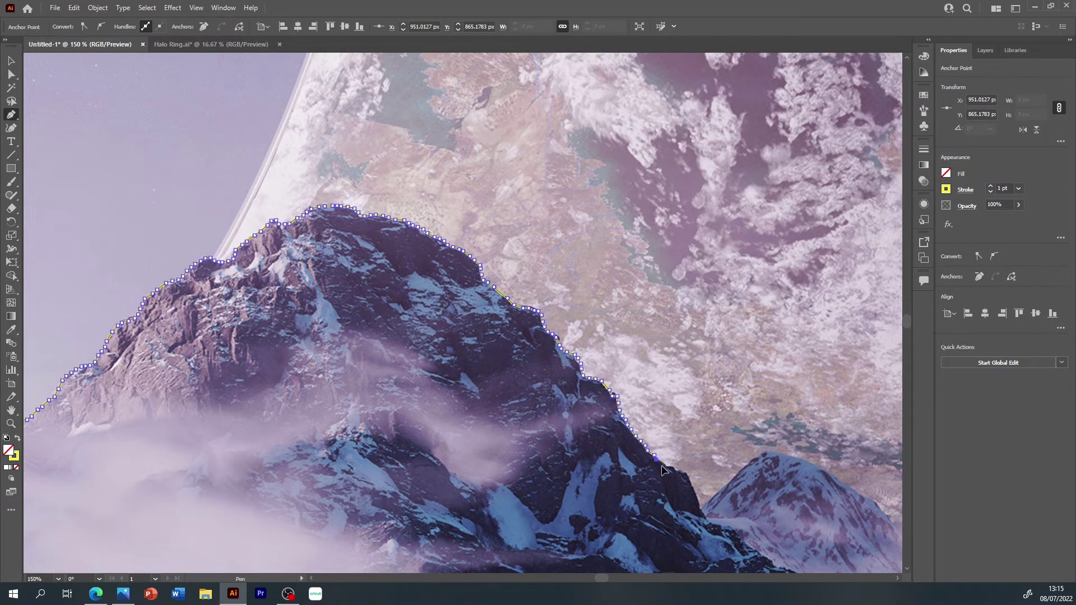
{"action": "left_click", "coordinate": [693, 482]}
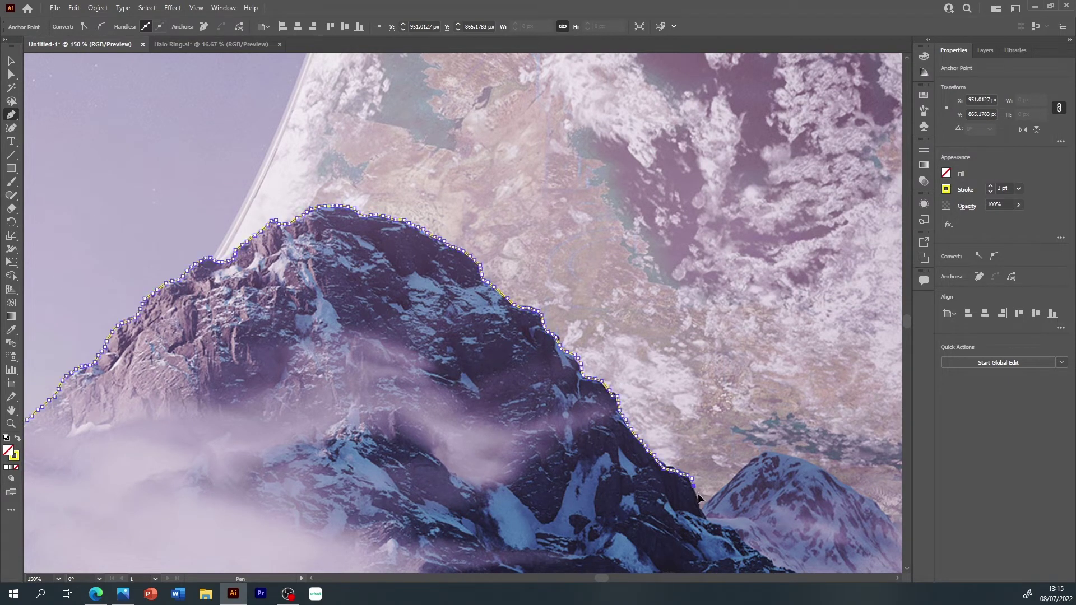
- Trace the outline up and over the small peak on the right
{"action": "left_click", "coordinate": [734, 476]}
{"action": "left_click", "coordinate": [751, 460]}
{"action": "left_click", "coordinate": [773, 453]}
{"action": "left_click", "coordinate": [813, 465]}
{"action": "left_click", "coordinate": [824, 470]}
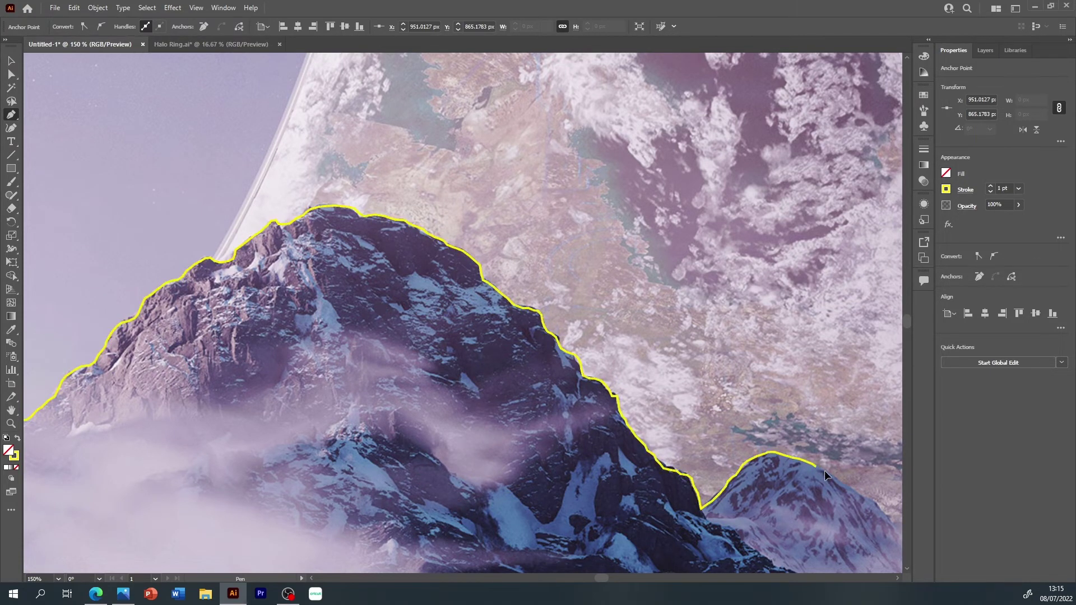
{"action": "left_click", "coordinate": [855, 492]}
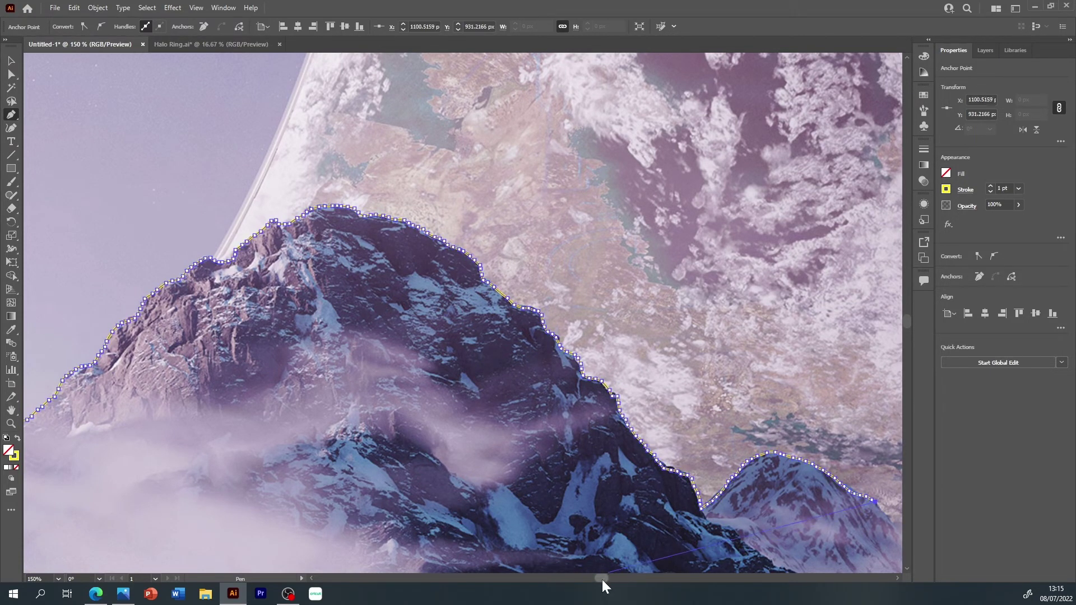
{"action": "left_click_drag", "start_coordinate": [601, 579], "coordinate": [621, 578]}
{"action": "left_click_drag", "start_coordinate": [908, 321], "coordinate": [909, 327]}
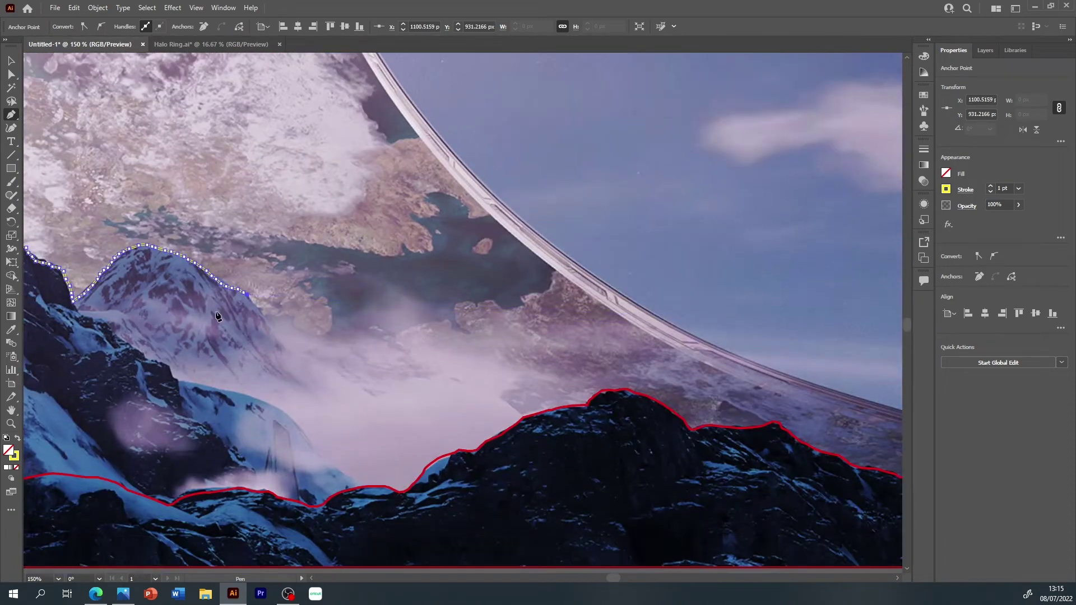
- Trace the ridge through the mist and down to where it meets the front ridge
{"action": "left_click", "coordinate": [256, 305]}
{"action": "left_click", "coordinate": [267, 324]}
{"action": "left_click", "coordinate": [294, 350]}
{"action": "left_click", "coordinate": [305, 361]}
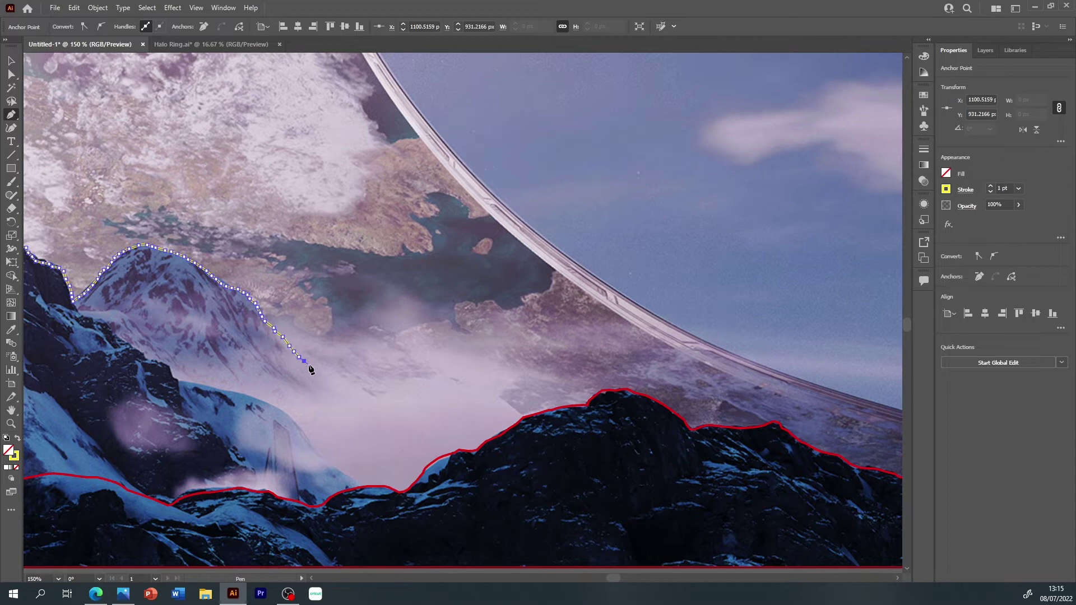
{"action": "left_click", "coordinate": [344, 379]}
{"action": "left_click", "coordinate": [360, 394]}
{"action": "left_click", "coordinate": [395, 389]}
{"action": "left_click", "coordinate": [401, 382]}
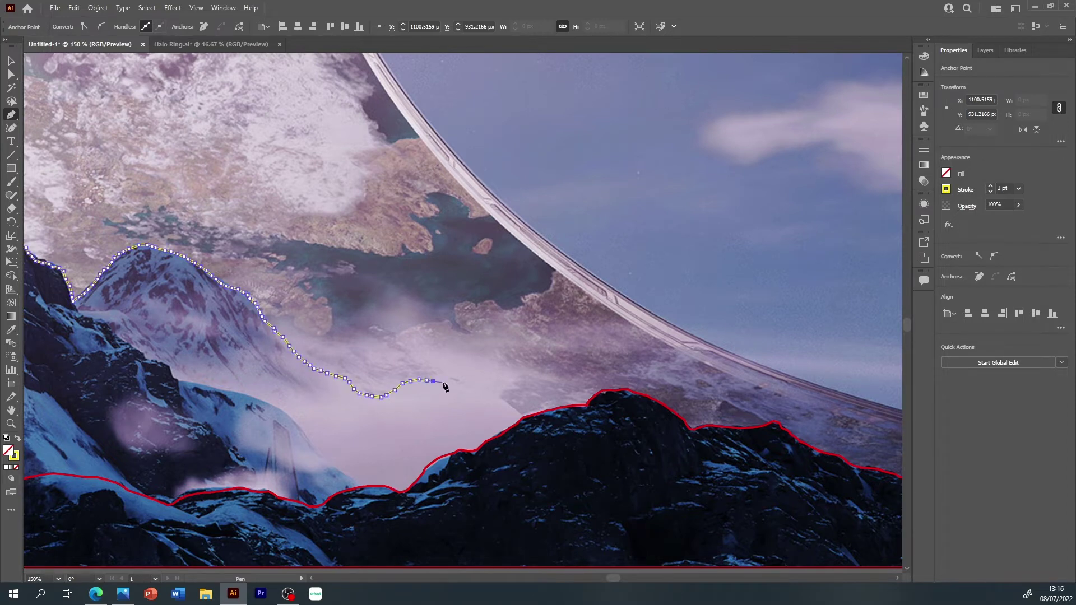
{"action": "left_click", "coordinate": [469, 387]}
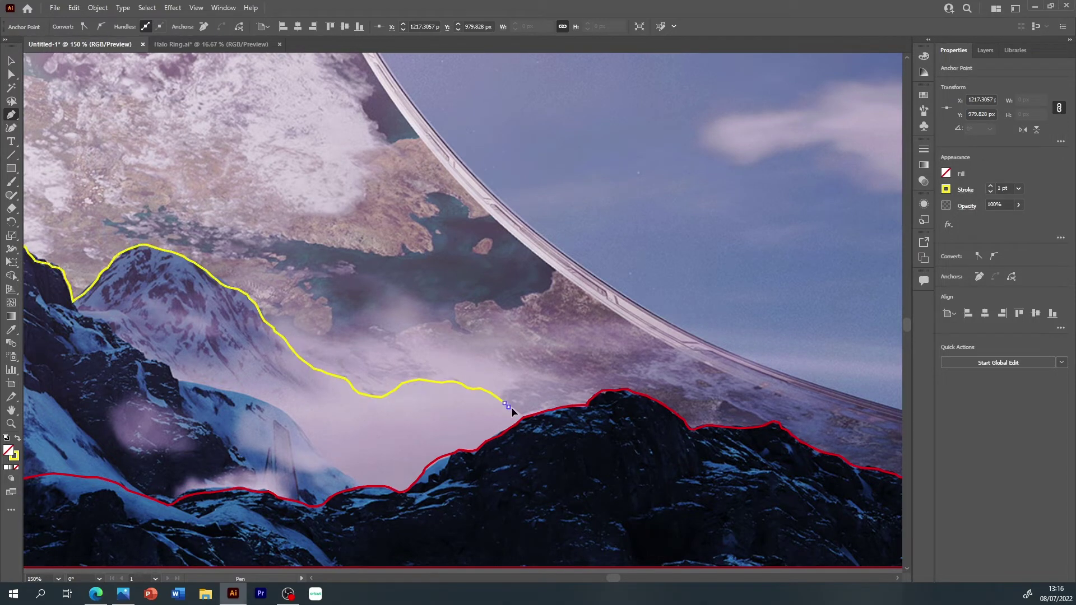
{"action": "left_click", "coordinate": [527, 417]}
{"action": "left_click", "coordinate": [560, 436]}
{"action": "left_click", "coordinate": [612, 476]}
- Drop the outline to the artboard bottom, close it at its start anchor, and deselect
{"action": "key", "text": "ctrl+minus"}
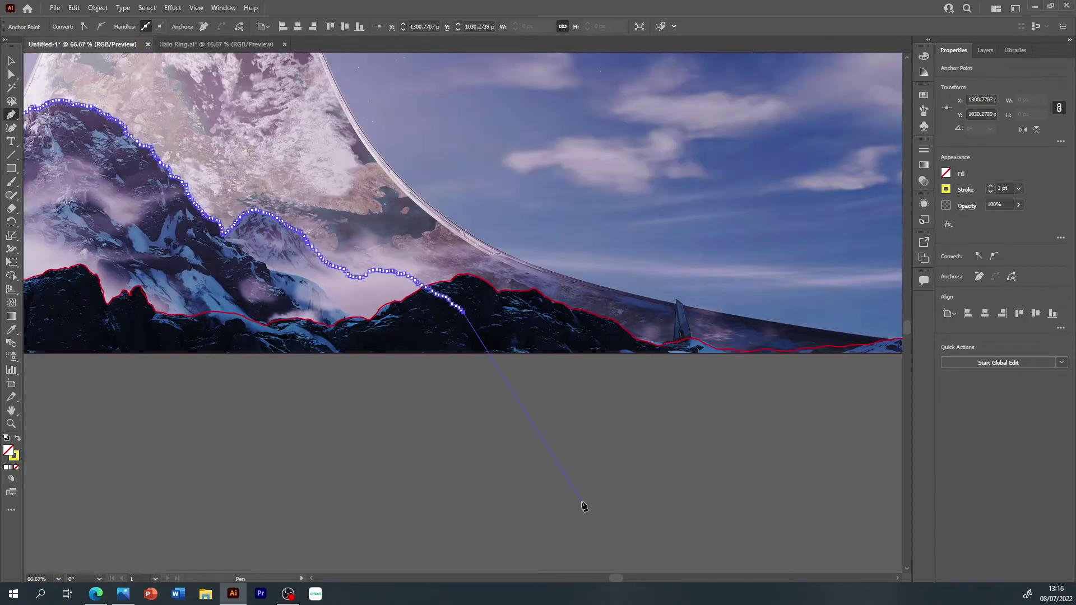
{"action": "key", "text": "ctrl+minus"}
{"action": "left_click", "coordinate": [463, 353]}
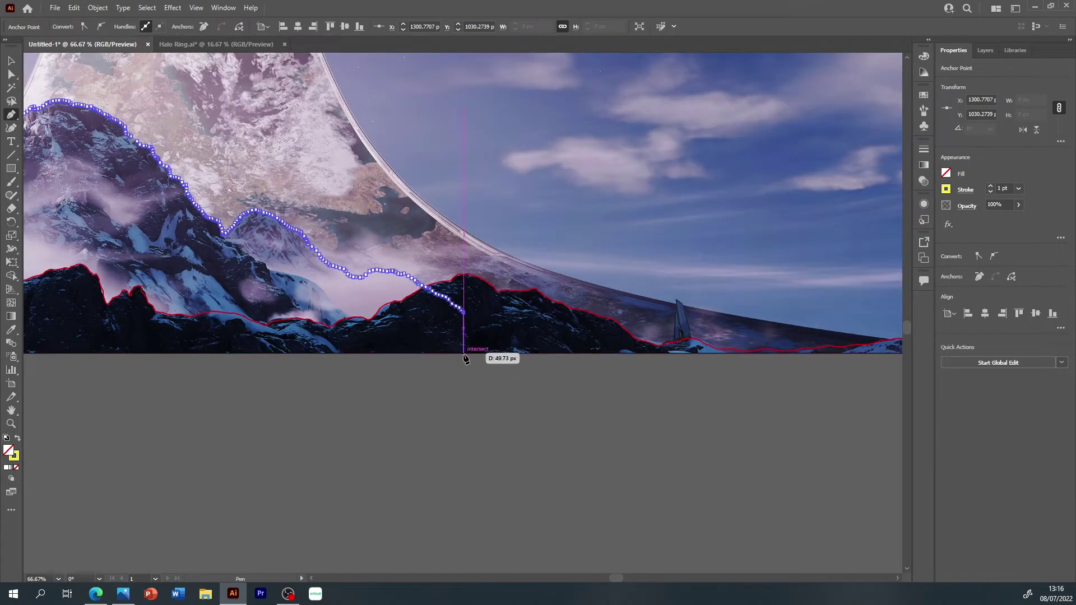
{"action": "scroll", "coordinate": [599, 576], "scroll_direction": "left", "scroll_amount": 5}
{"action": "scroll", "coordinate": [505, 521], "scroll_direction": "left", "scroll_amount": 5}
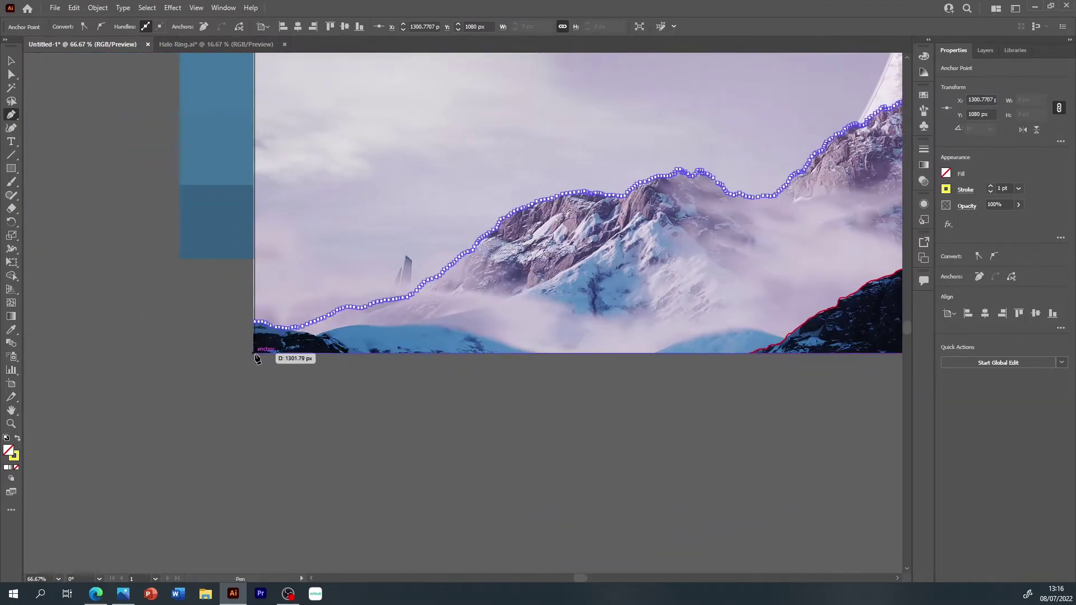
{"action": "left_click", "coordinate": [256, 359], "text": "ctrl"}
{"action": "key", "text": "v"}
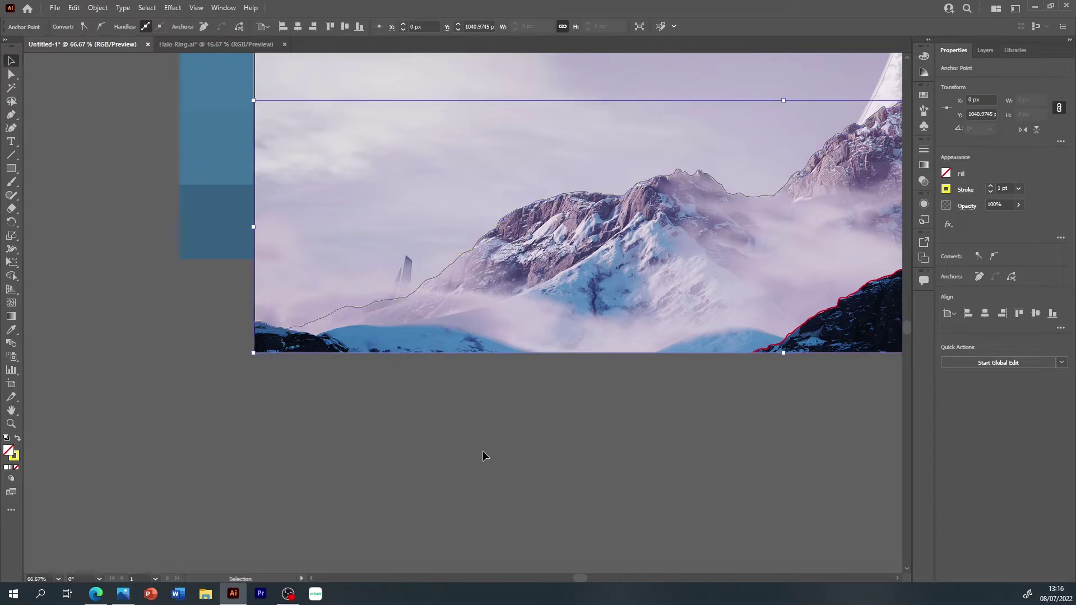
{"action": "left_click", "coordinate": [558, 546]}
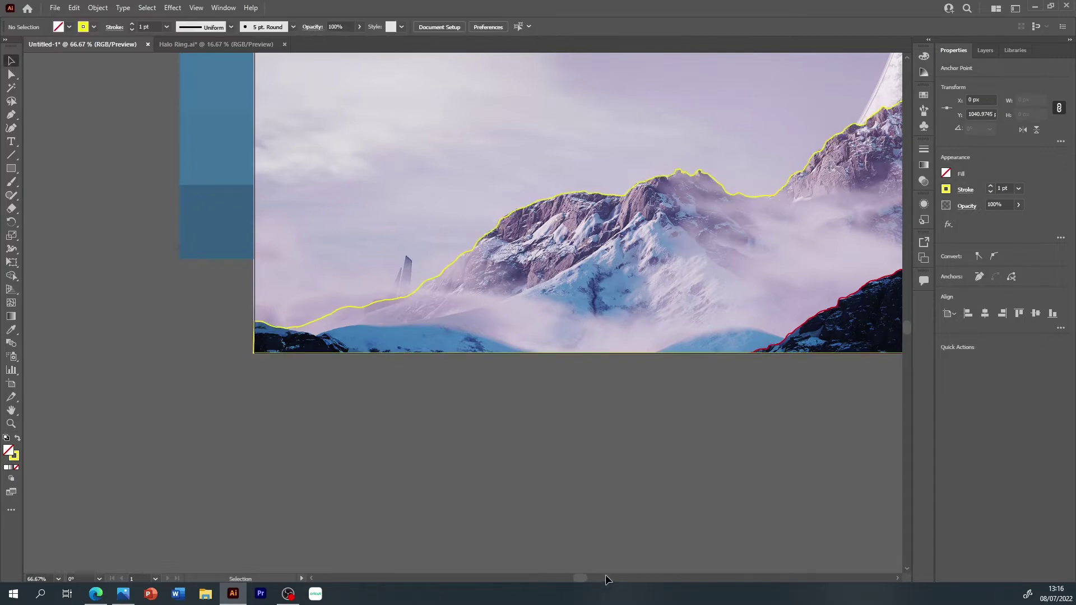
- Scroll up to the ring column's top and glance at the Layers panel
{"action": "scroll", "coordinate": [628, 574], "scroll_direction": "right", "scroll_amount": 10}
{"action": "scroll", "coordinate": [611, 576], "scroll_direction": "left", "scroll_amount": 5}
{"action": "scroll", "coordinate": [604, 575], "scroll_direction": "right", "scroll_amount": 1}
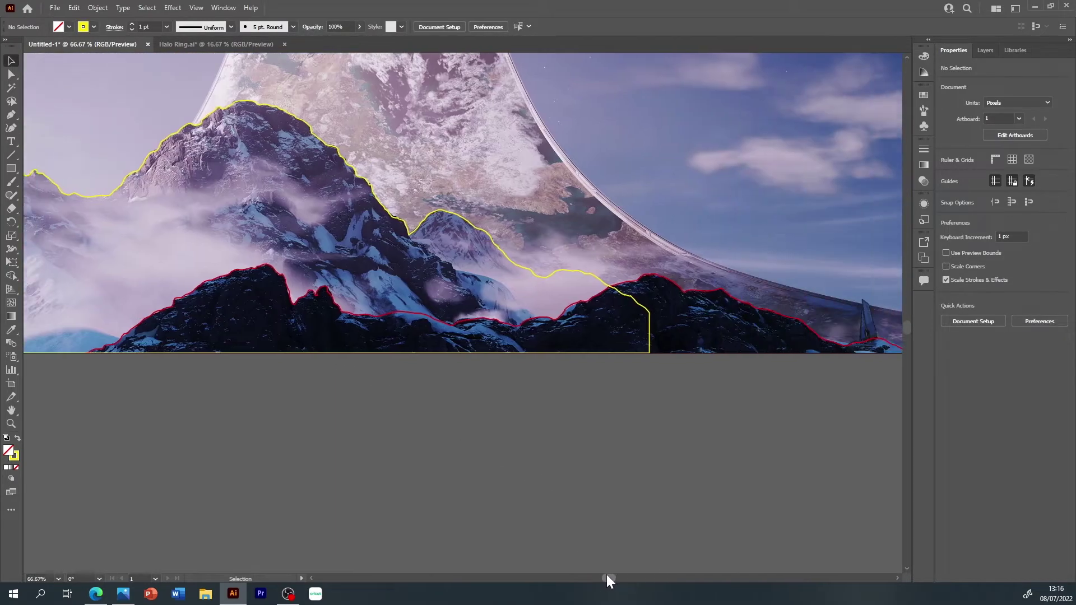
{"action": "scroll", "coordinate": [906, 322], "scroll_direction": "up", "scroll_amount": 3}
{"action": "scroll", "coordinate": [906, 307], "scroll_direction": "up", "scroll_amount": 10}
{"action": "scroll", "coordinate": [905, 237], "scroll_direction": "up", "scroll_amount": 5}
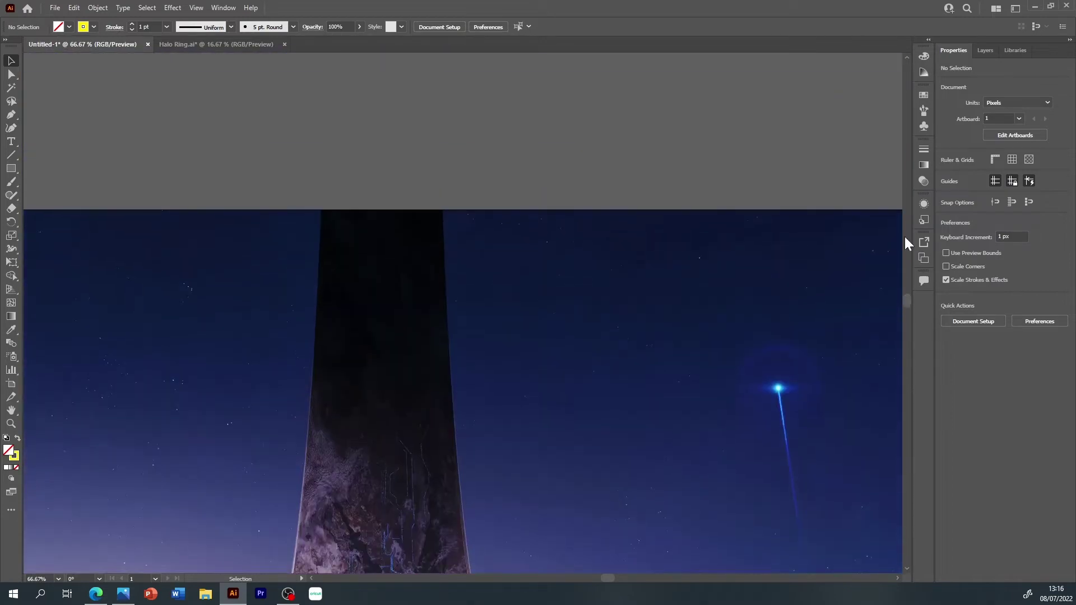
{"action": "left_click", "coordinate": [980, 49]}
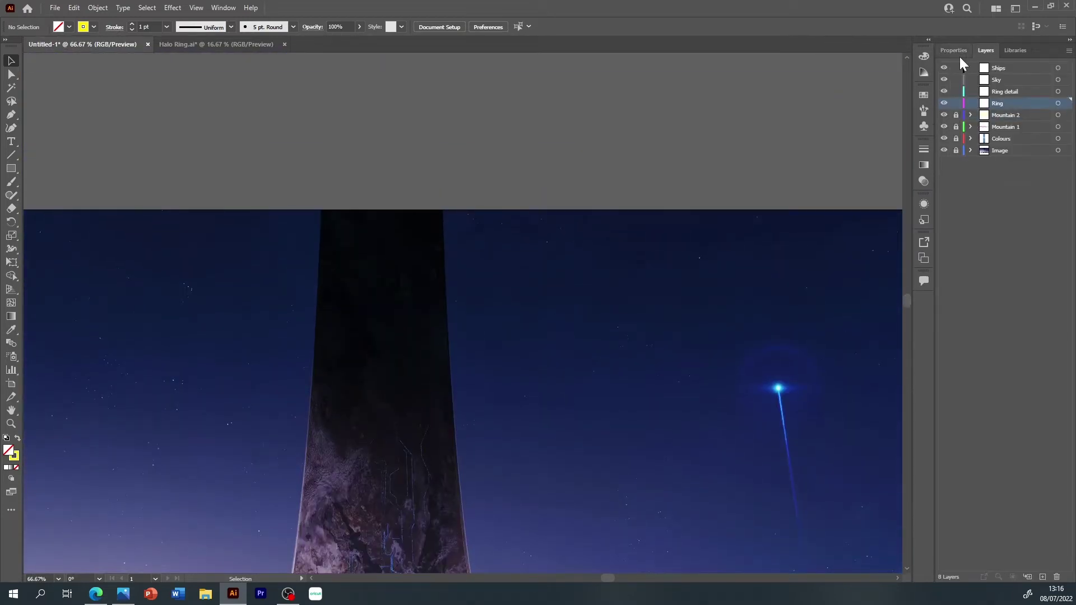
{"action": "left_click", "coordinate": [959, 56]}
- Set a green pen stroke and anchor the ring column's top left and right corners
{"action": "key", "text": "p"}
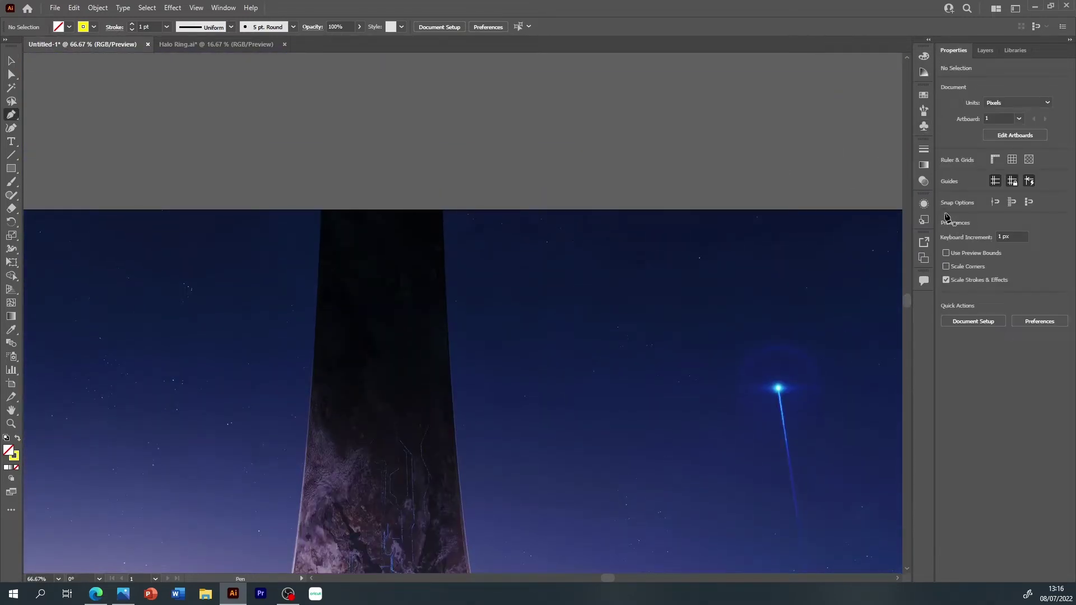
{"action": "left_click", "coordinate": [946, 189]}
{"action": "left_click", "coordinate": [875, 230]}
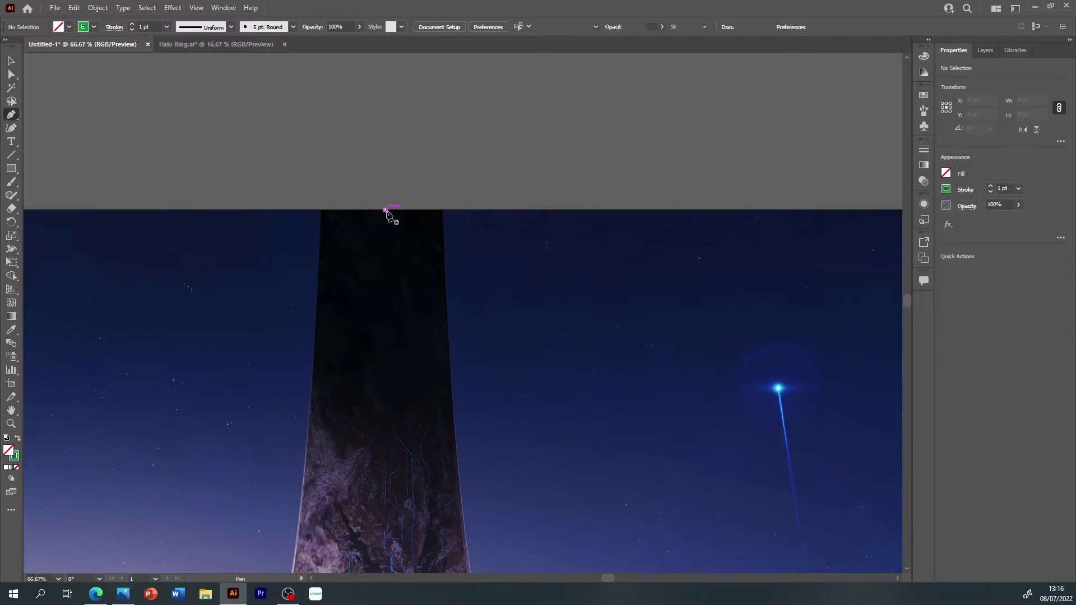
{"action": "left_click", "coordinate": [384, 209]}
{"action": "left_click", "coordinate": [443, 209]}
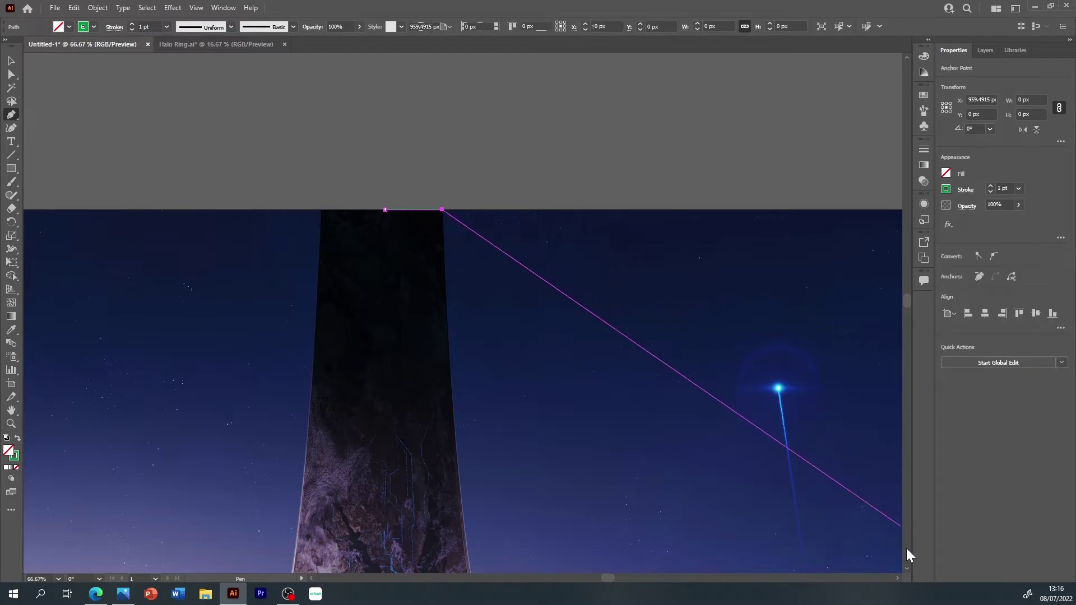
- Add a curved anchor on the ring's right edge and bend the path to its curve
{"action": "left_click", "coordinate": [907, 567]}
{"action": "scroll", "coordinate": [910, 567], "scroll_direction": "down", "scroll_amount": 5}
{"action": "scroll", "coordinate": [909, 567], "scroll_direction": "down", "scroll_amount": 5}
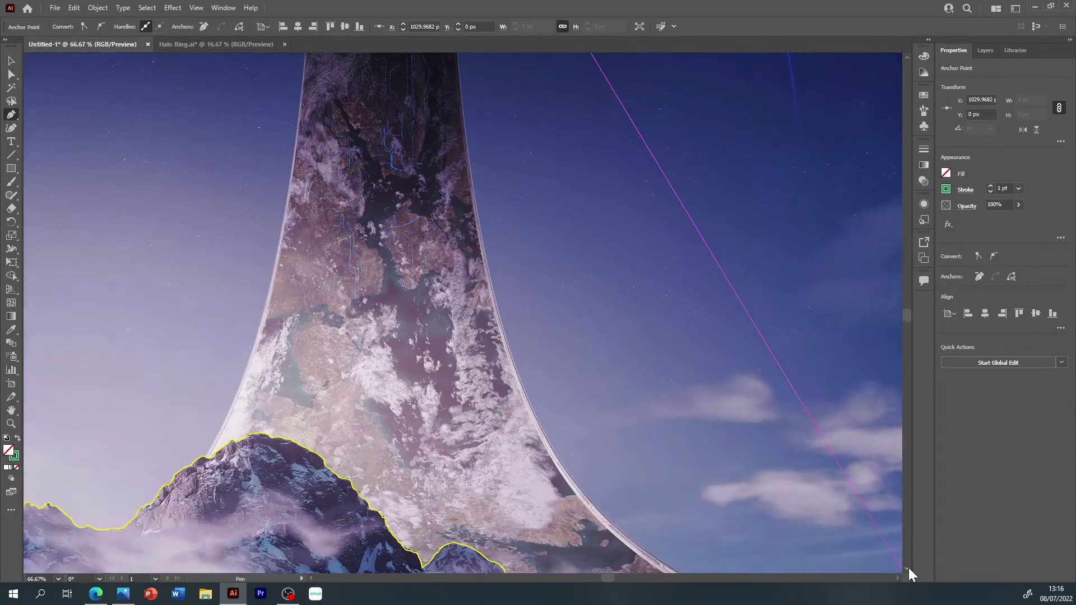
{"action": "scroll", "coordinate": [909, 567], "scroll_direction": "down", "scroll_amount": 1}
{"action": "left_click_drag", "start_coordinate": [586, 468], "coordinate": [610, 498]}
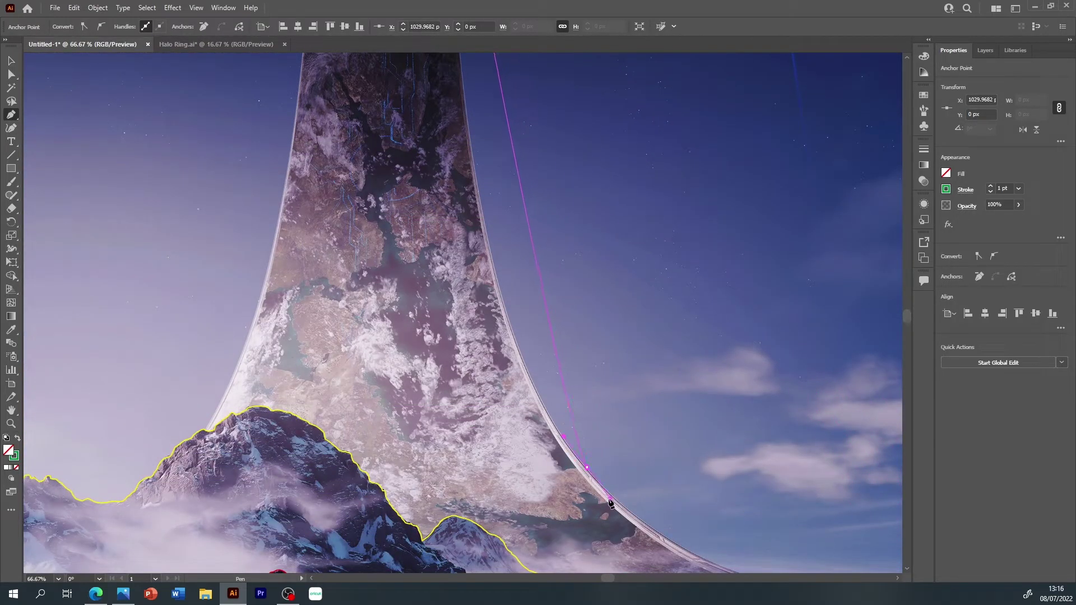
{"action": "key", "text": "ctrl"}
{"action": "mouse_move", "coordinate": [571, 433]}
{"action": "left_mouse_down"}
{"action": "mouse_move", "coordinate": [450, 324]}
{"action": "mouse_move", "coordinate": [460, 344]}
{"action": "mouse_move", "coordinate": [448, 338]}
{"action": "left_mouse_up"}
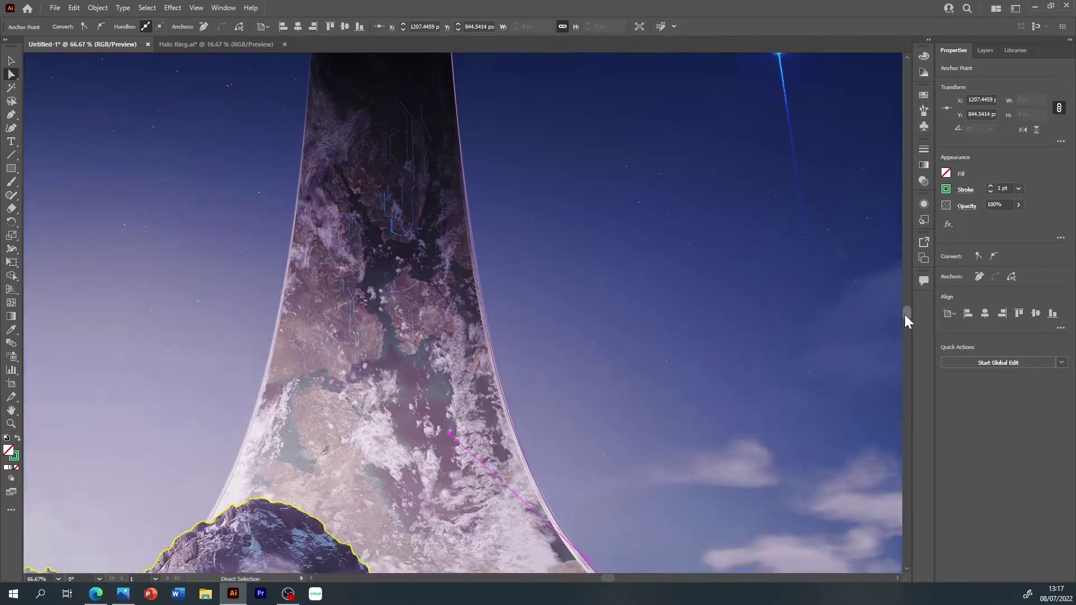
- Nudge the green path's top anchors back onto the ring edge
{"action": "left_click_drag", "start_coordinate": [907, 314], "coordinate": [903, 327]}
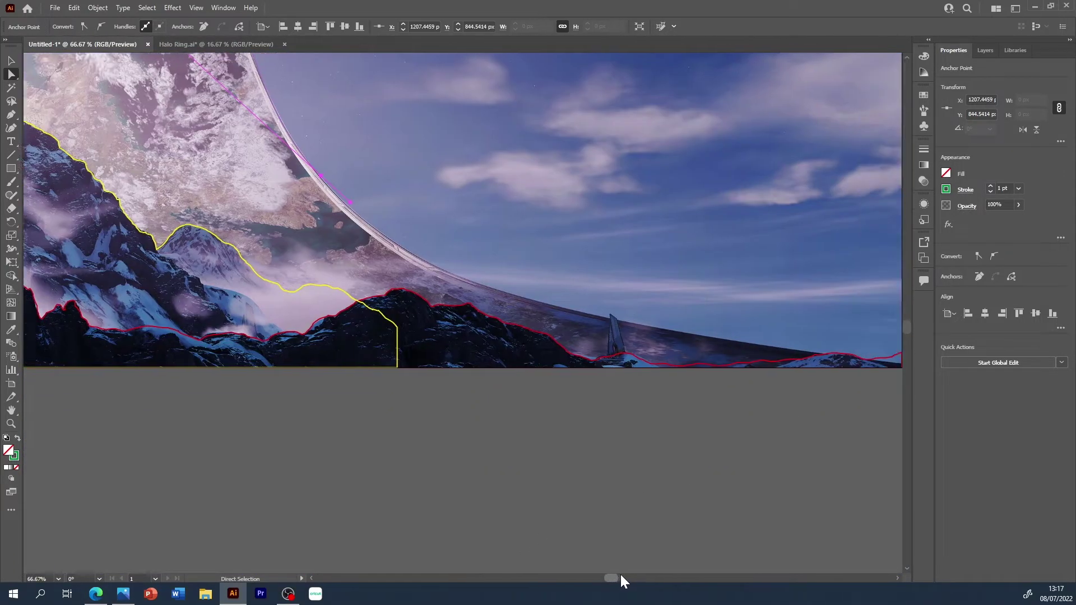
{"action": "left_click_drag", "start_coordinate": [606, 578], "coordinate": [622, 576]}
{"action": "left_click", "coordinate": [600, 521]}
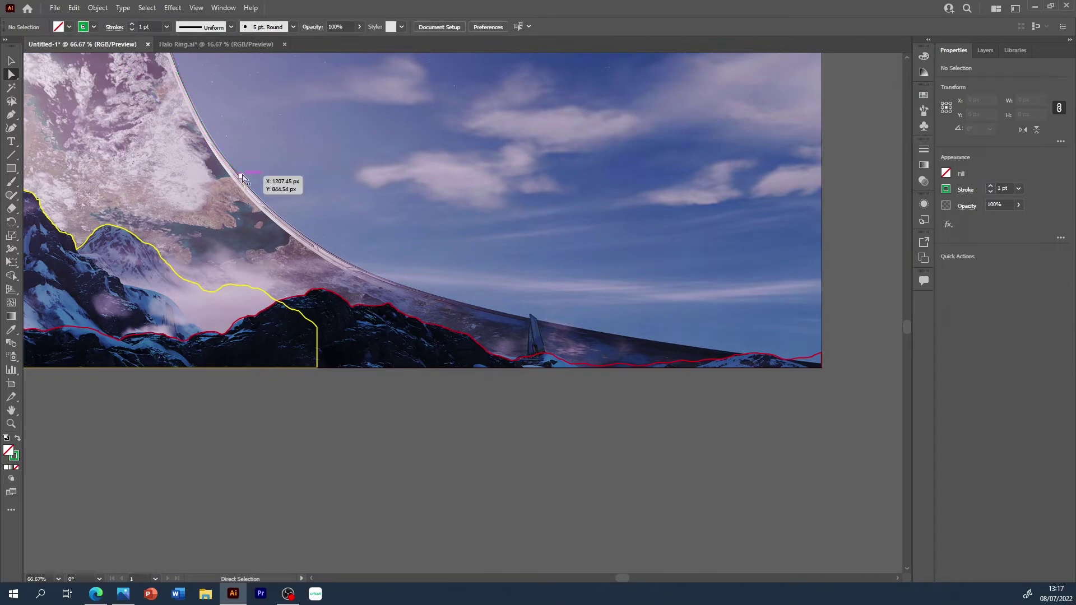
{"action": "left_click_drag", "start_coordinate": [242, 179], "coordinate": [241, 180]}
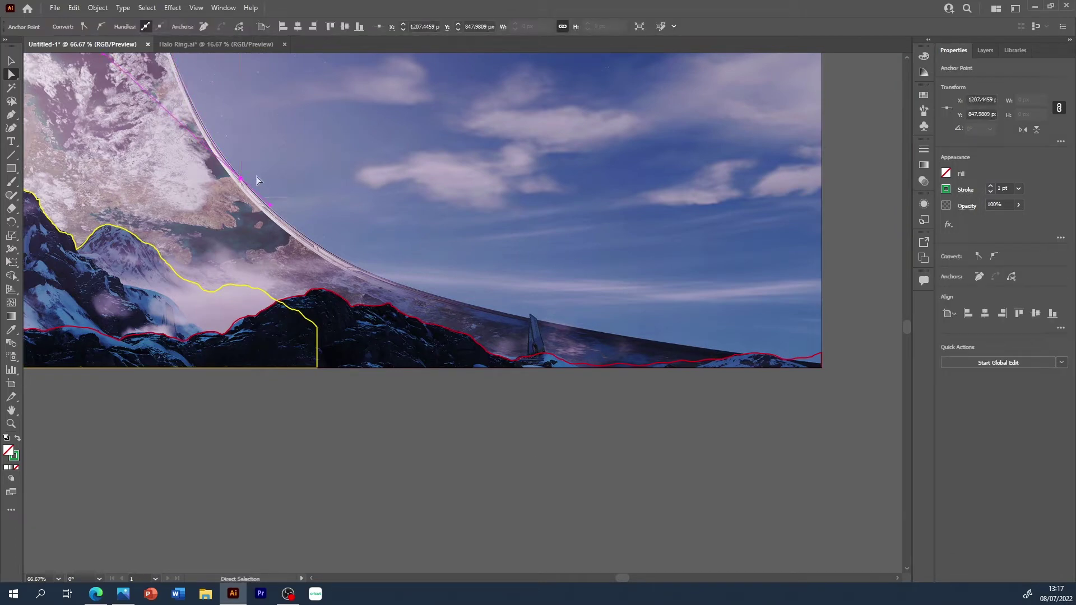
{"action": "left_click", "coordinate": [906, 57]}
{"action": "left_click_drag", "start_coordinate": [102, 164], "coordinate": [103, 159]}
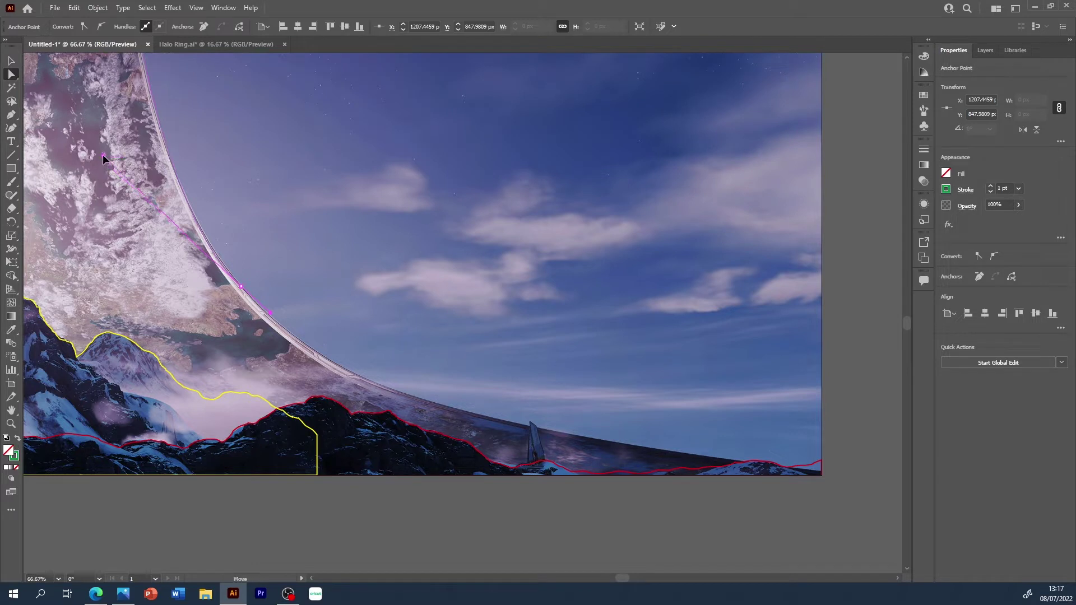
{"action": "left_click", "coordinate": [220, 217]}
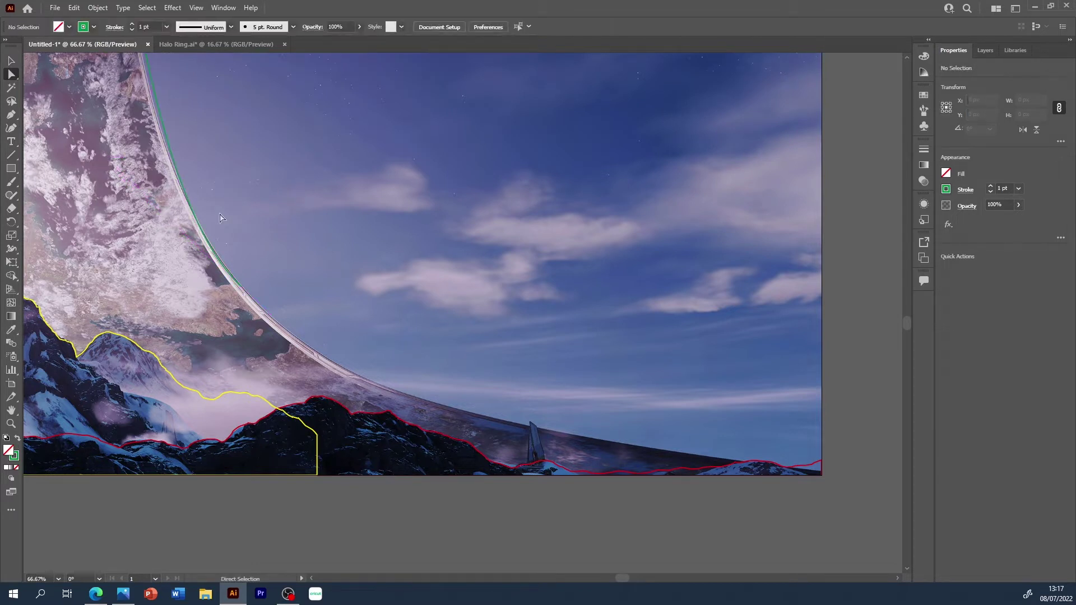
{"action": "left_click", "coordinate": [194, 221]}
{"action": "mouse_move", "coordinate": [105, 160]}
{"action": "left_mouse_down"}
{"action": "mouse_move", "coordinate": [124, 197]}
{"action": "mouse_move", "coordinate": [105, 160]}
{"action": "left_mouse_up"}
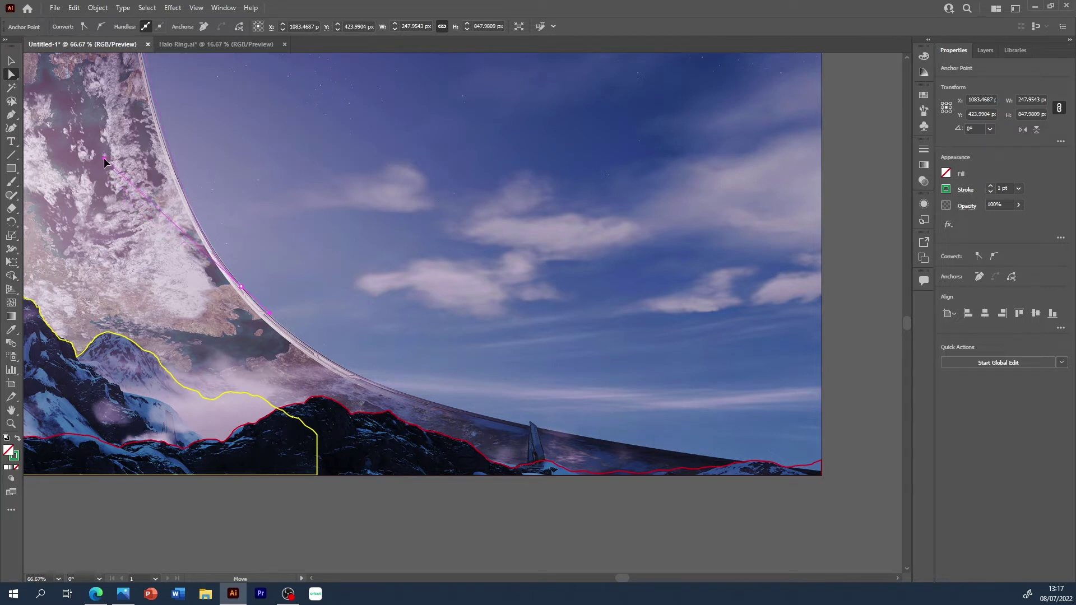
{"action": "left_click", "coordinate": [265, 241]}
- Extend the green path with anchors along the ring's lower edge, adjusting one onto the edge
{"action": "key", "text": "p"}
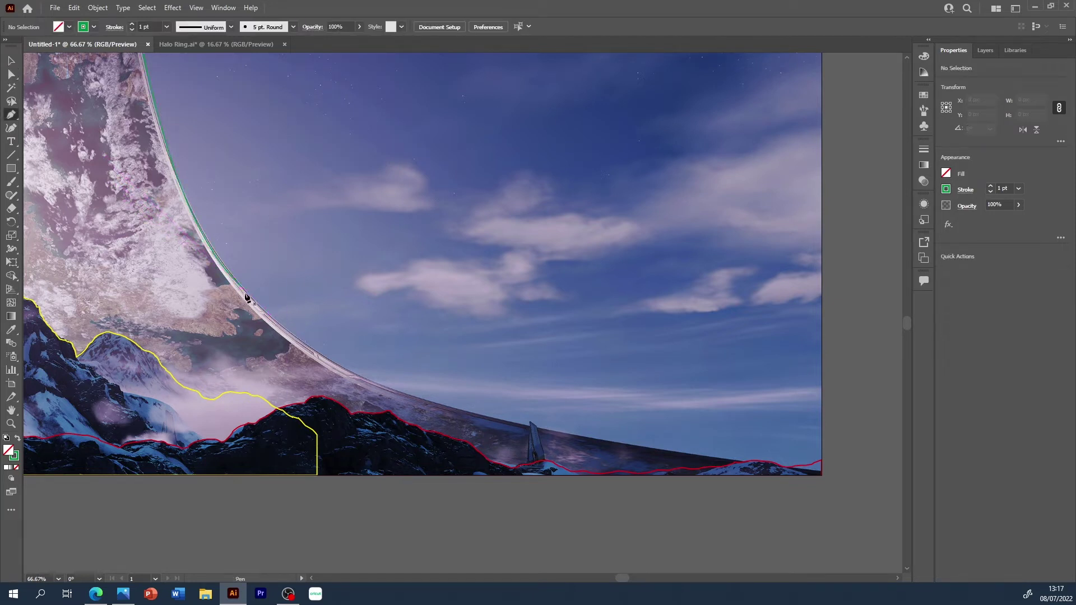
{"action": "left_click", "coordinate": [241, 287]}
{"action": "left_click", "coordinate": [546, 429]}
{"action": "left_click", "coordinate": [604, 442]}
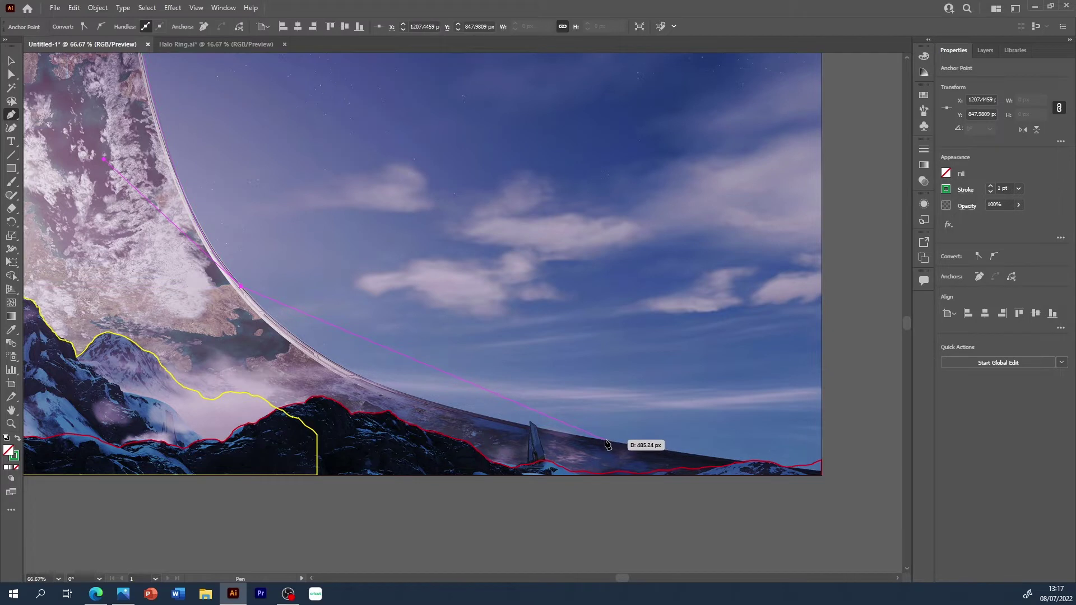
{"action": "left_click", "coordinate": [662, 453]}
{"action": "left_click", "coordinate": [744, 474]}
{"action": "mouse_move", "coordinate": [546, 430]}
{"action": "left_mouse_down"}
{"action": "mouse_move", "coordinate": [450, 410]}
{"action": "mouse_move", "coordinate": [323, 408]}
{"action": "left_mouse_up"}
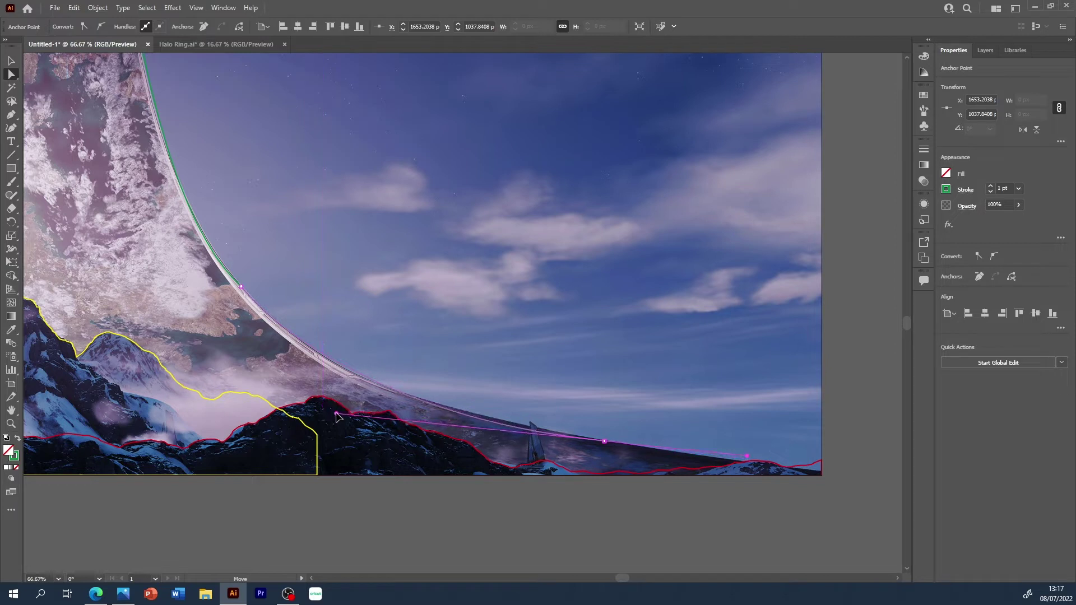
{"action": "left_click_drag", "start_coordinate": [323, 407], "coordinate": [313, 407]}
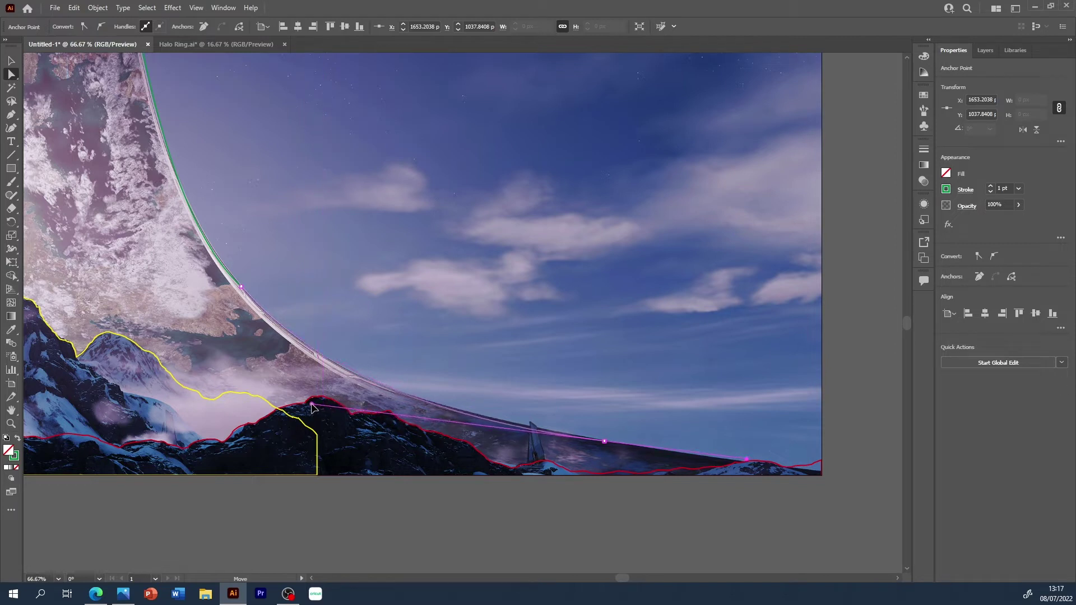
{"action": "left_click", "coordinate": [535, 378]}
- Add the bottom-right corner anchor and a bottom midpoint anchor to finish the green outline
{"action": "key", "text": "p"}
{"action": "left_click", "coordinate": [605, 442]}
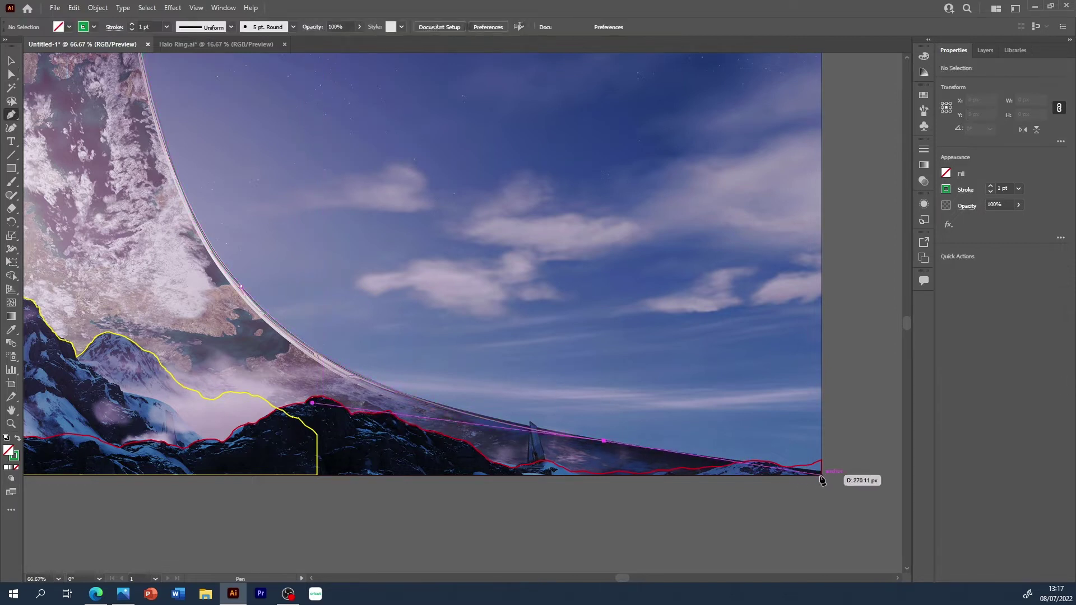
{"action": "left_click", "coordinate": [821, 473]}
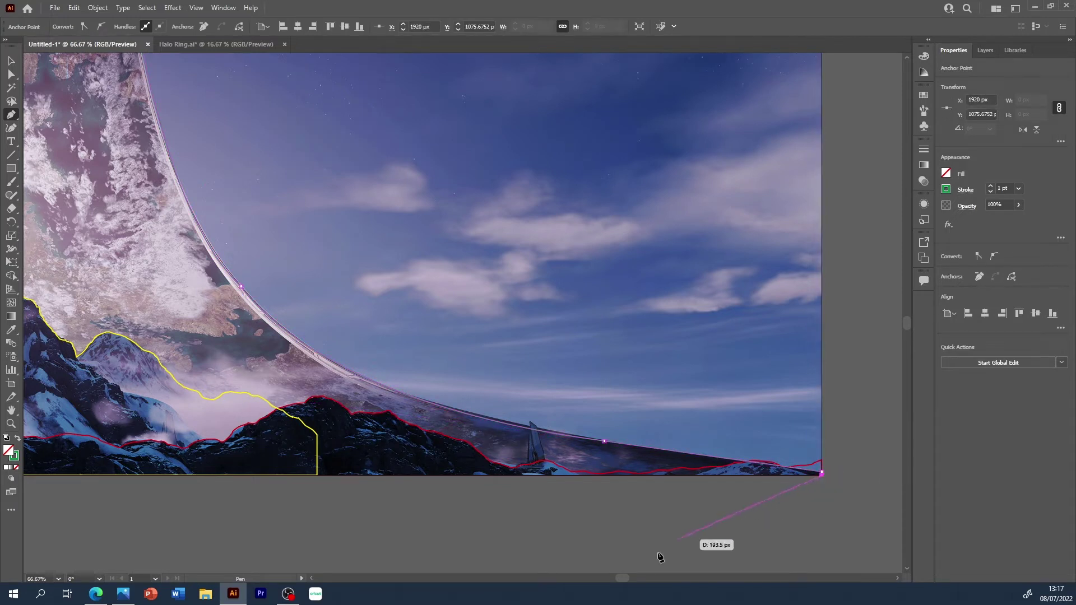
{"action": "left_click_drag", "start_coordinate": [822, 473], "coordinate": [825, 494]}
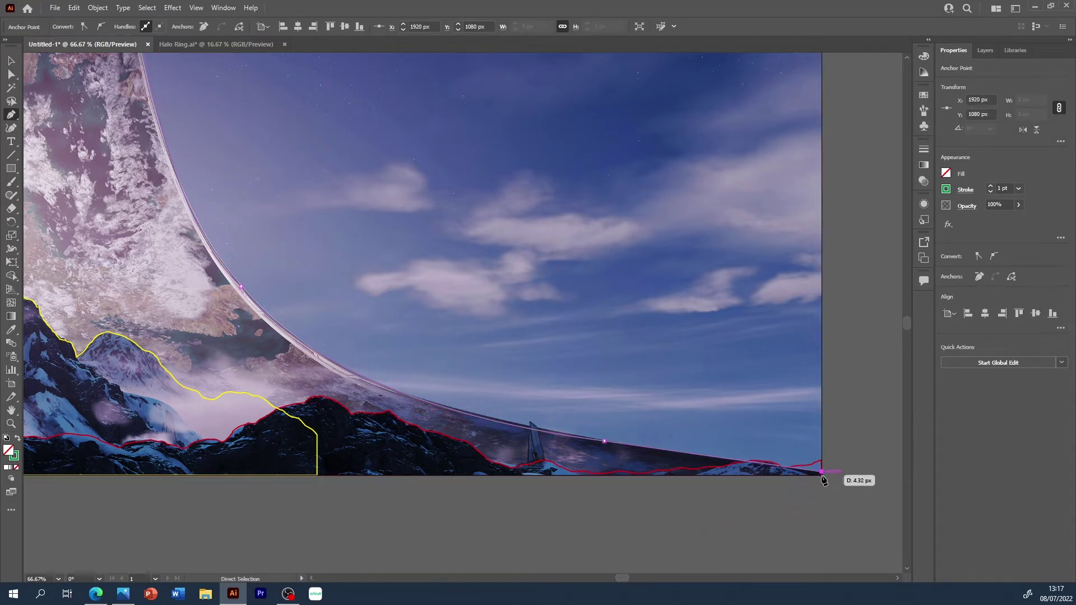
{"action": "left_click_drag", "start_coordinate": [628, 577], "coordinate": [599, 578]}
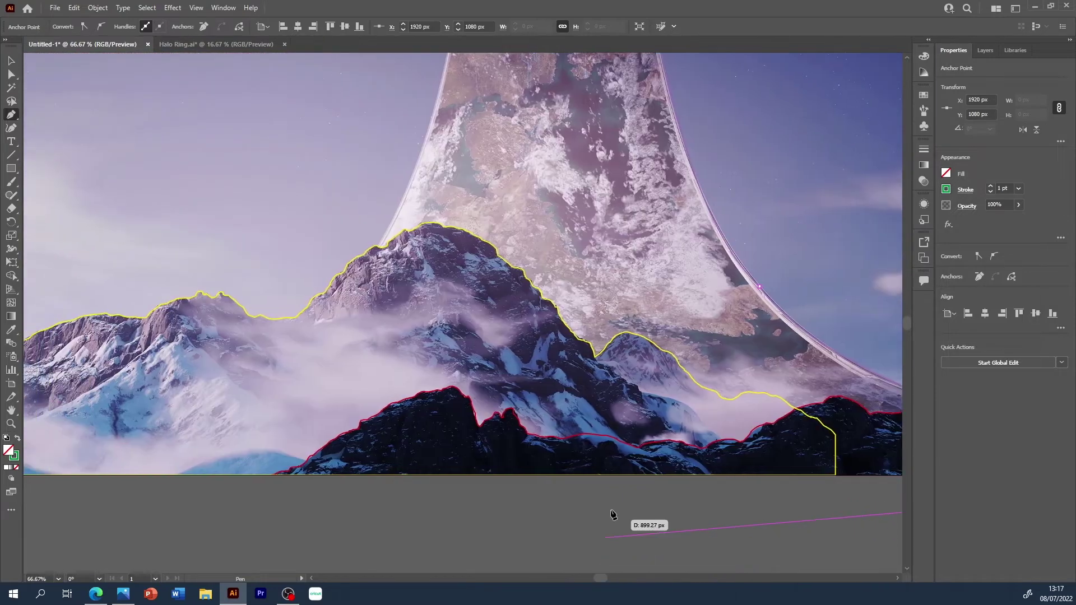
{"action": "left_click", "coordinate": [558, 477]}
{"action": "key", "text": "v"}
{"action": "left_click", "coordinate": [638, 503]}
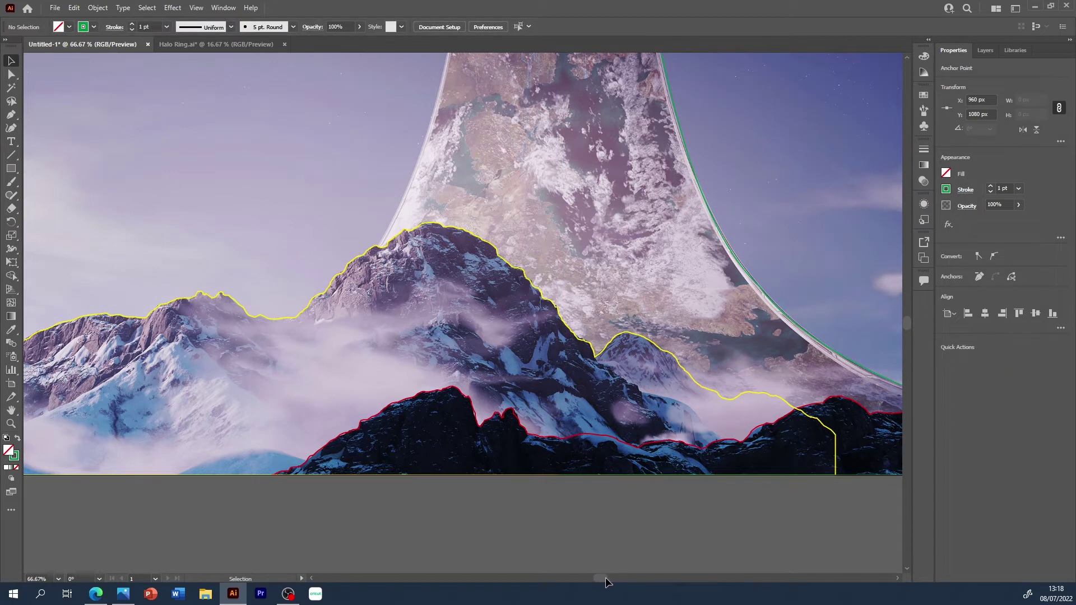
{"action": "left_click_drag", "start_coordinate": [605, 578], "coordinate": [625, 577]}
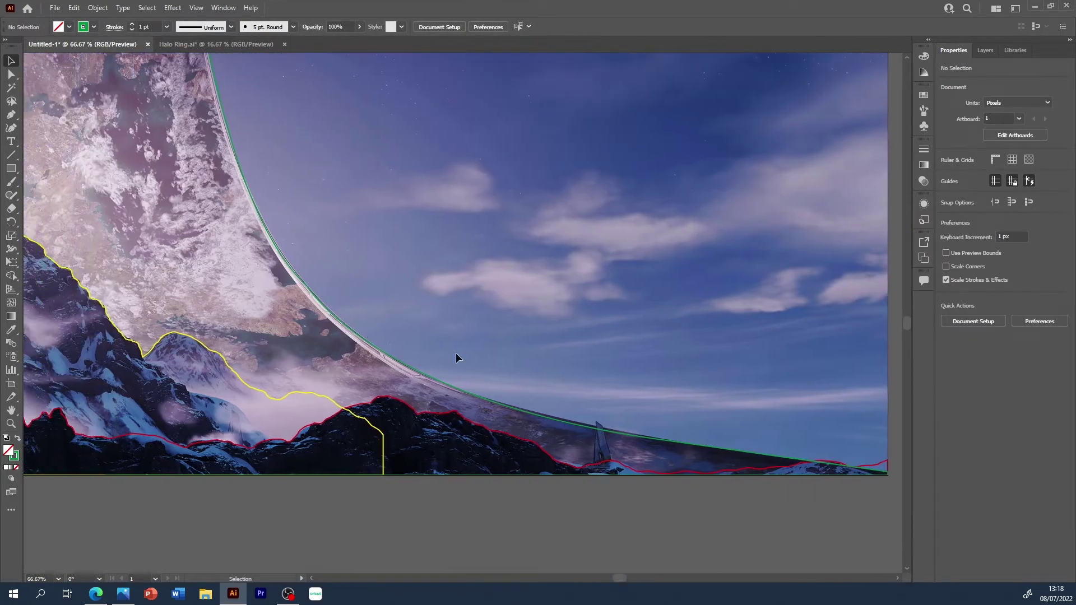
- Flip the green ring line horizontally and move the mirror onto the ring's left edge
{"action": "left_click", "coordinate": [407, 372]}
{"action": "key", "text": "ctrl+minus"}
{"action": "key", "text": "ctrl+minus"}
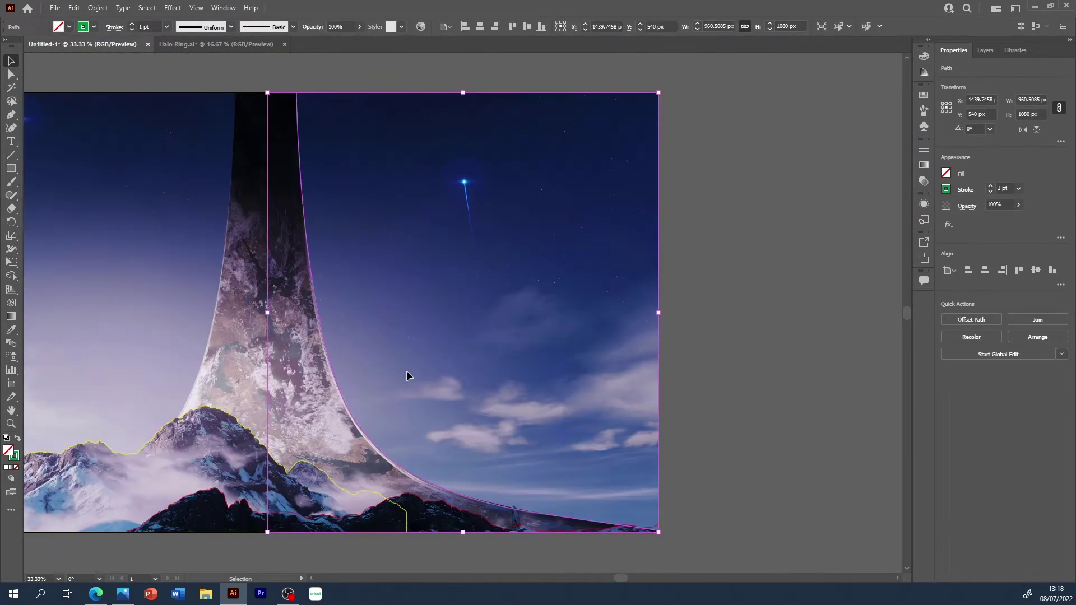
{"action": "left_click", "coordinate": [1023, 131]}
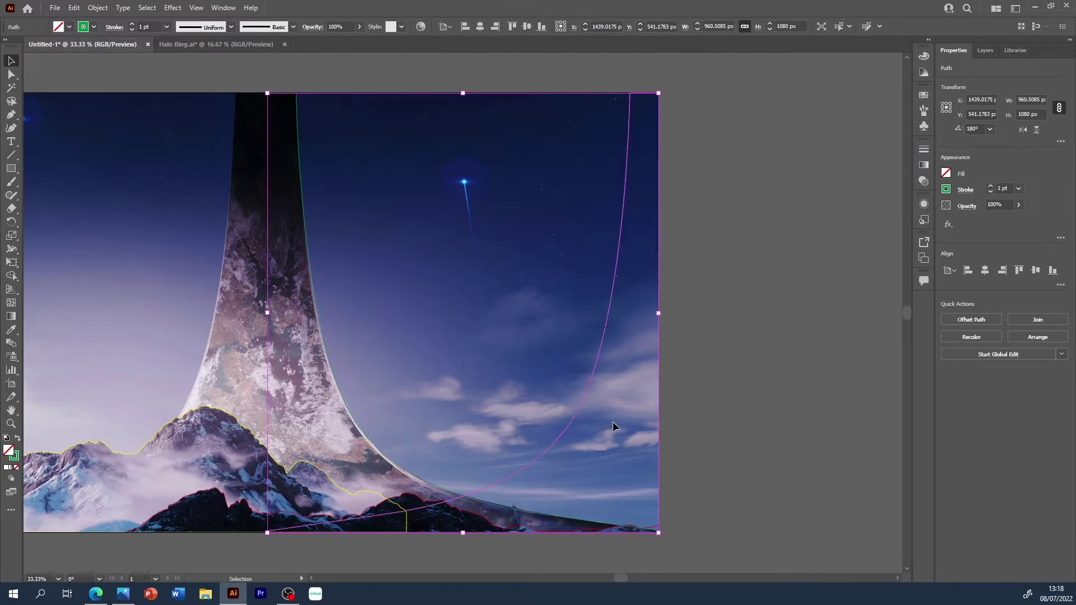
{"action": "scroll", "coordinate": [621, 580], "scroll_direction": "left", "scroll_amount": 3}
{"action": "left_click", "coordinate": [763, 365]}
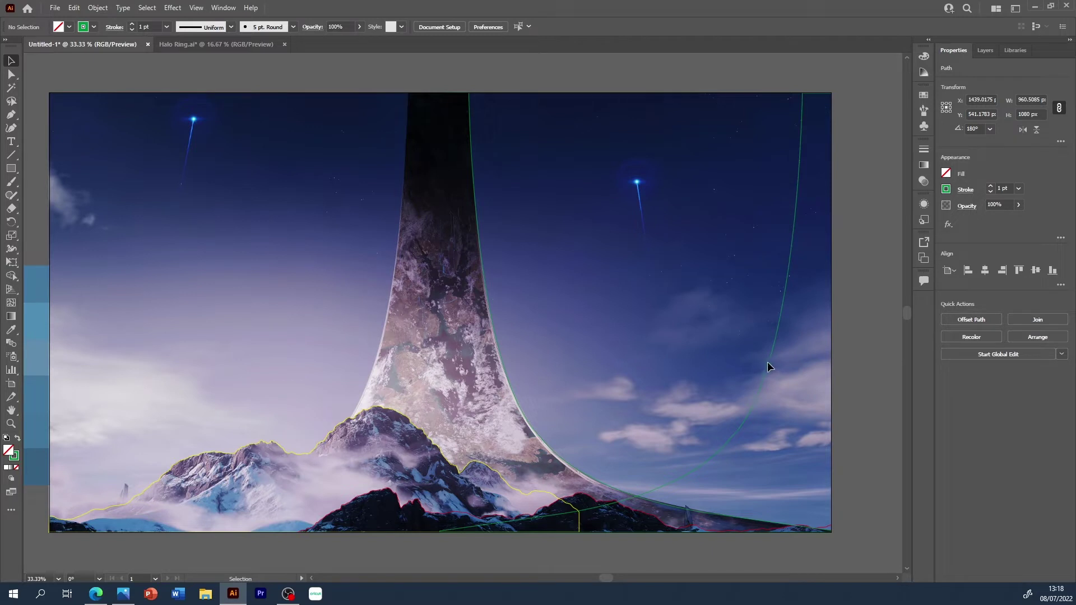
{"action": "mouse_move", "coordinate": [768, 361]}
{"action": "left_mouse_down"}
{"action": "mouse_move", "coordinate": [748, 372]}
{"action": "mouse_move", "coordinate": [372, 368]}
{"action": "left_mouse_up"}
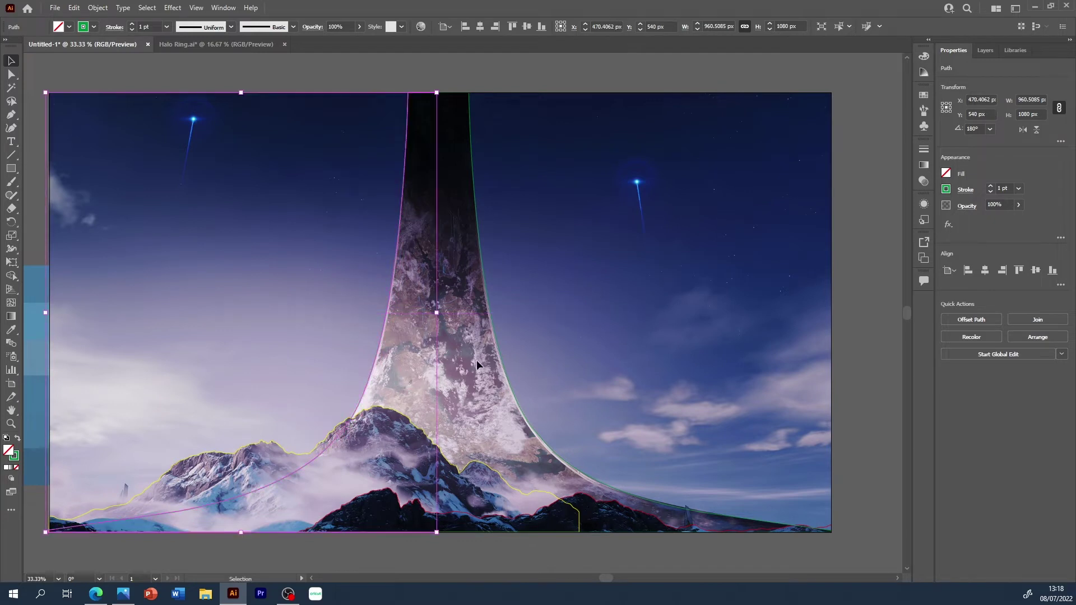
- Select the right ring line's top end point with Direct Selection and zoom in
{"action": "key", "text": "p"}
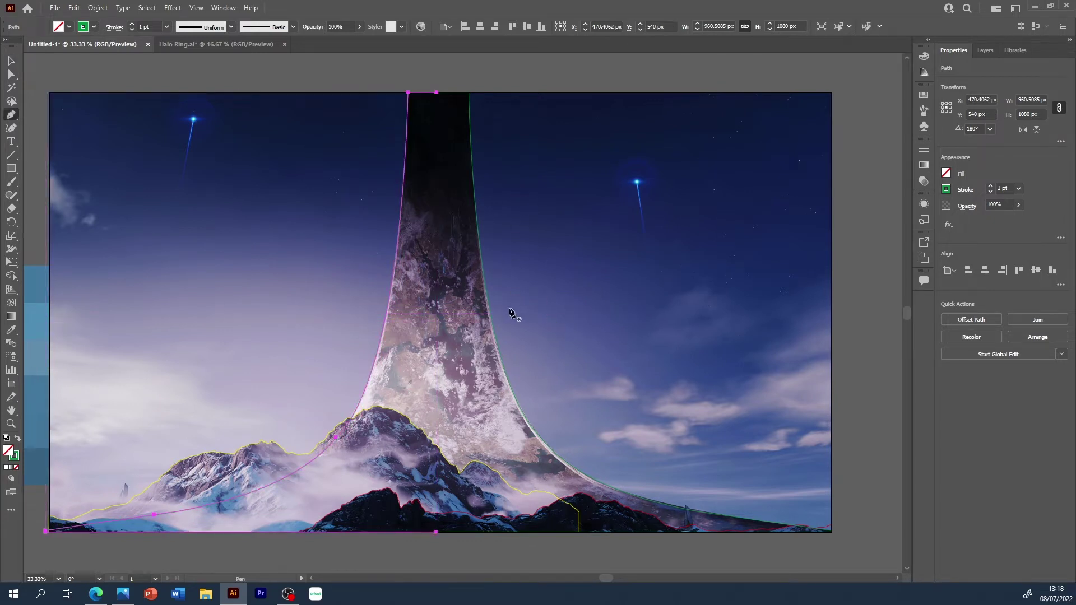
{"action": "key", "text": "v"}
{"action": "left_click", "coordinate": [491, 294]}
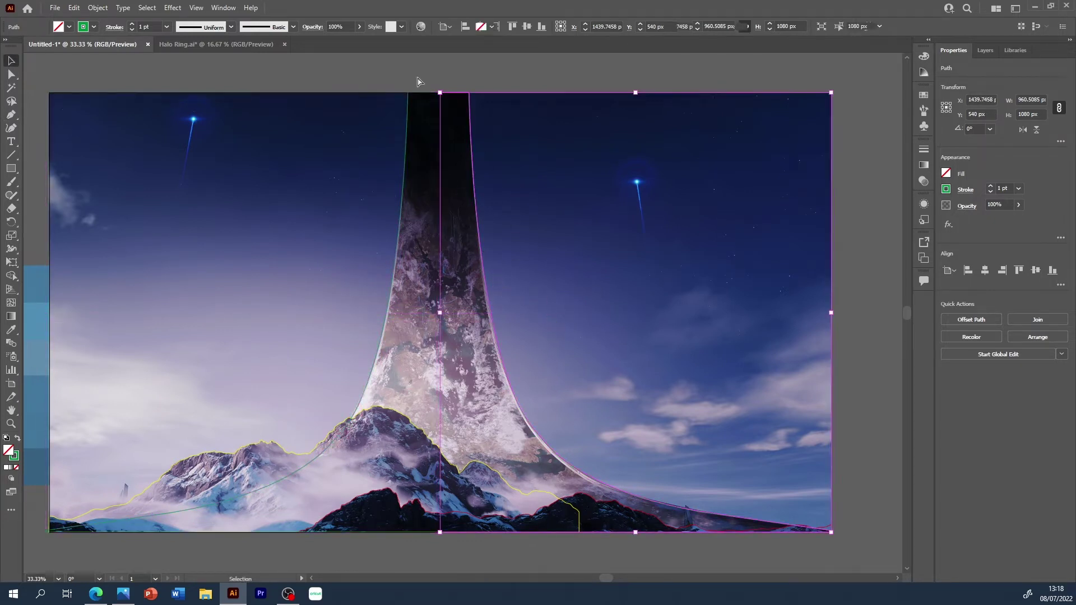
{"action": "key", "text": "a"}
{"action": "left_click", "coordinate": [439, 92]}
{"action": "key", "text": "ctrl+plus"}
{"action": "key", "text": "ctrl+plus"}
{"action": "key", "text": "ctrl+plus"}
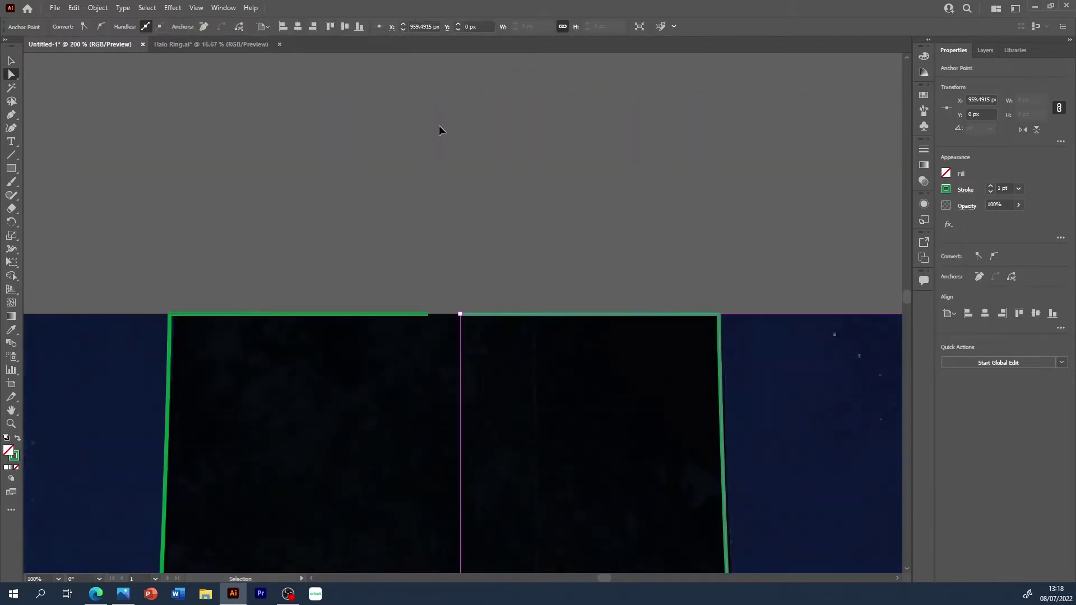
- Join the left and right green ring lines at their top and bottom end points, then zoom out
{"action": "key", "text": "p"}
{"action": "left_click", "coordinate": [458, 314]}
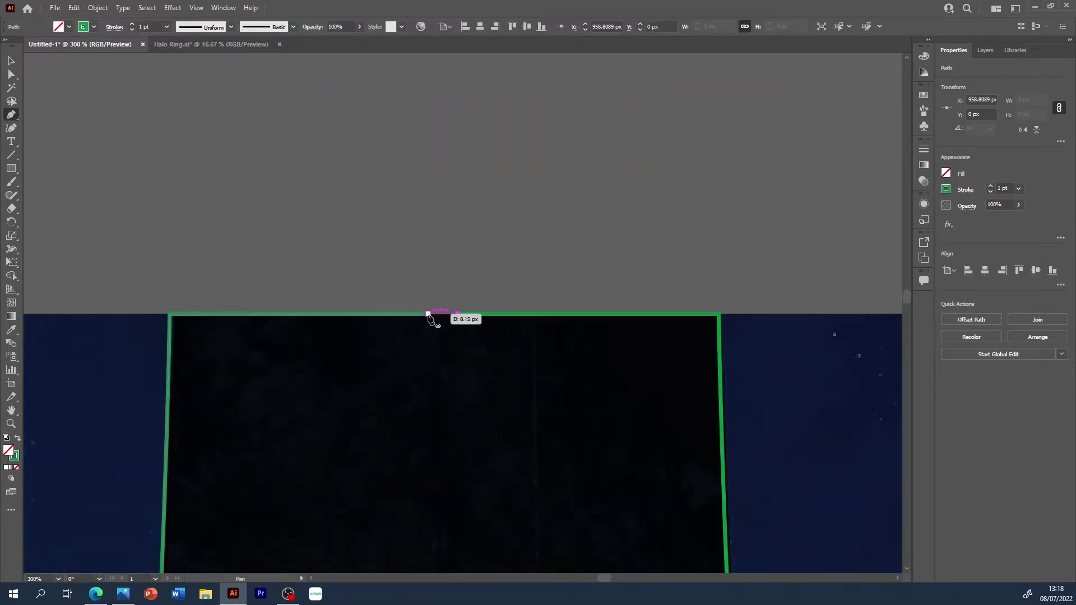
{"action": "left_click_drag", "start_coordinate": [906, 298], "coordinate": [909, 336]}
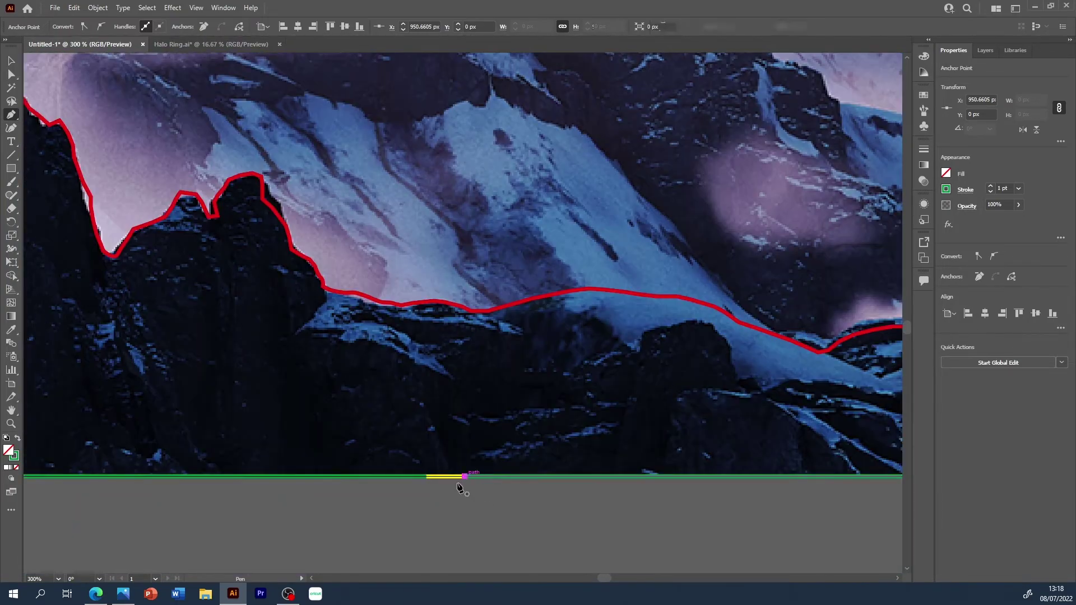
{"action": "left_click_drag", "start_coordinate": [459, 485], "coordinate": [429, 479]}
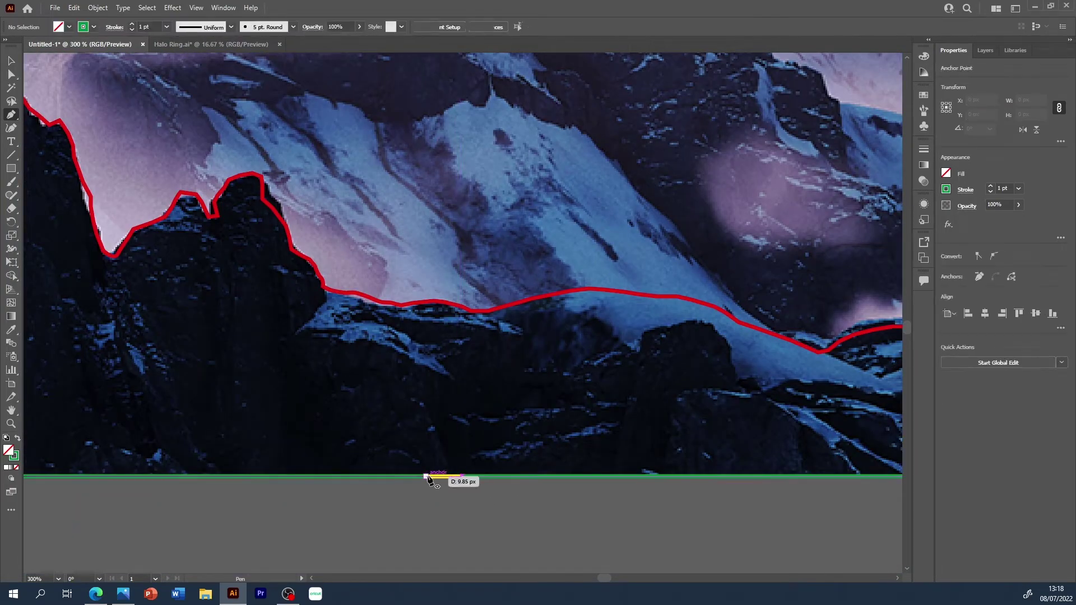
{"action": "key", "text": "v"}
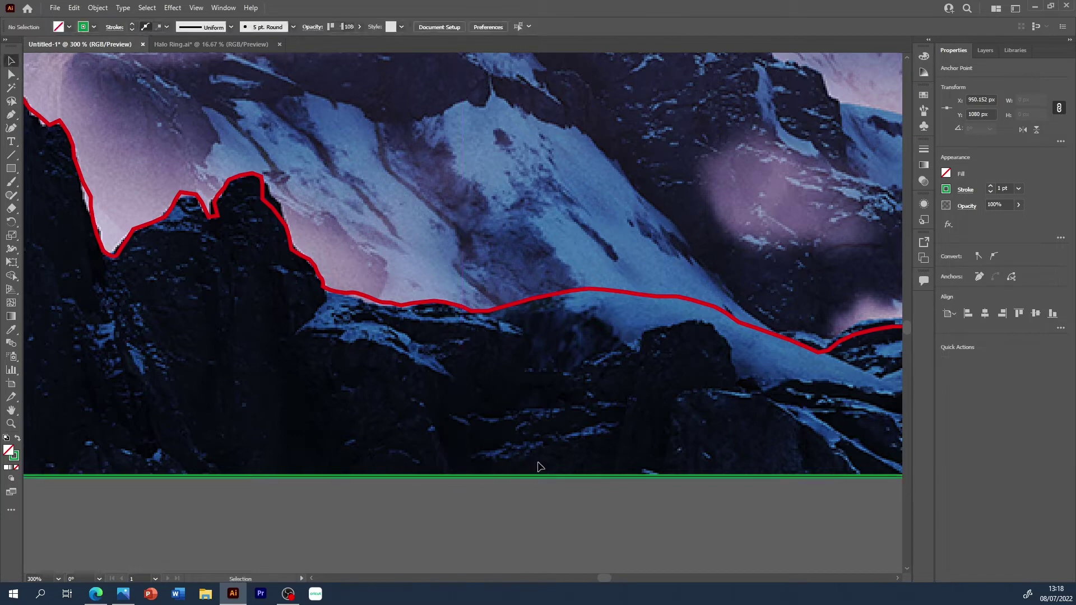
{"action": "key", "text": "ctrl+minus"}
{"action": "key", "text": "ctrl+minus"}
{"action": "key", "text": "ctrl+minus"}
{"action": "key", "text": "ctrl+minus"}
{"action": "key", "text": "ctrl+minus"}
{"action": "key", "text": "ctrl+minus"}
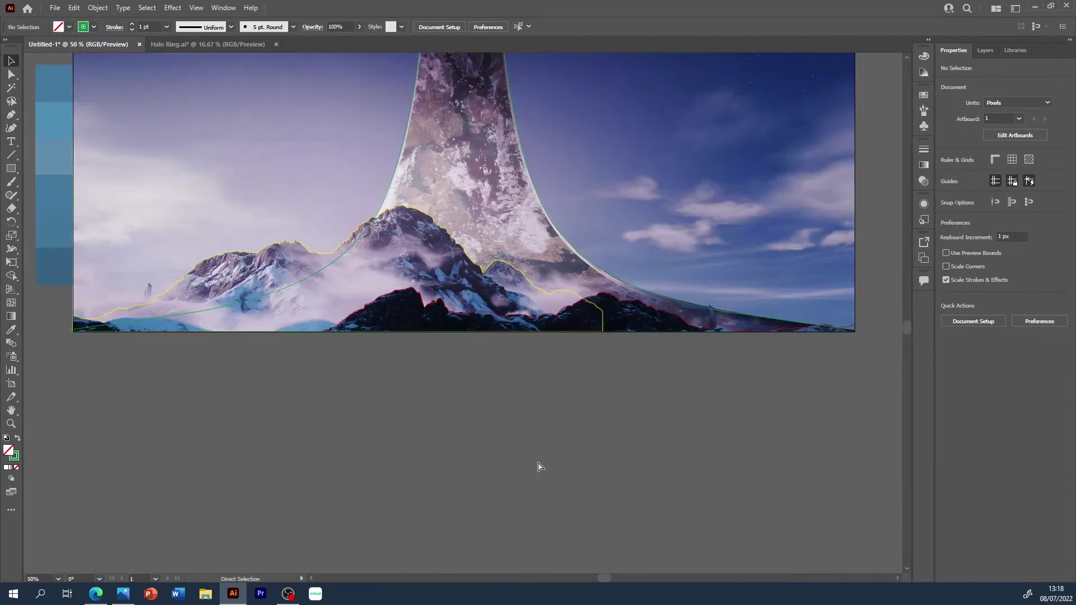
- Briefly hide and reshow the photo, then make Ring detail the active layer
{"action": "scroll", "coordinate": [897, 341], "scroll_direction": "up", "scroll_amount": 3}
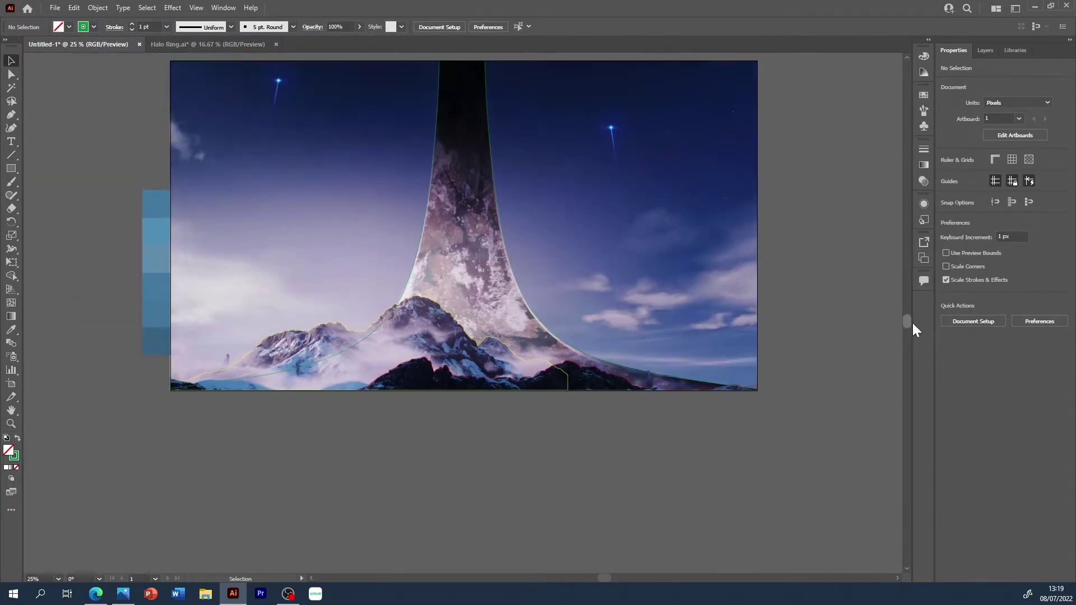
{"action": "left_click", "coordinate": [945, 150]}
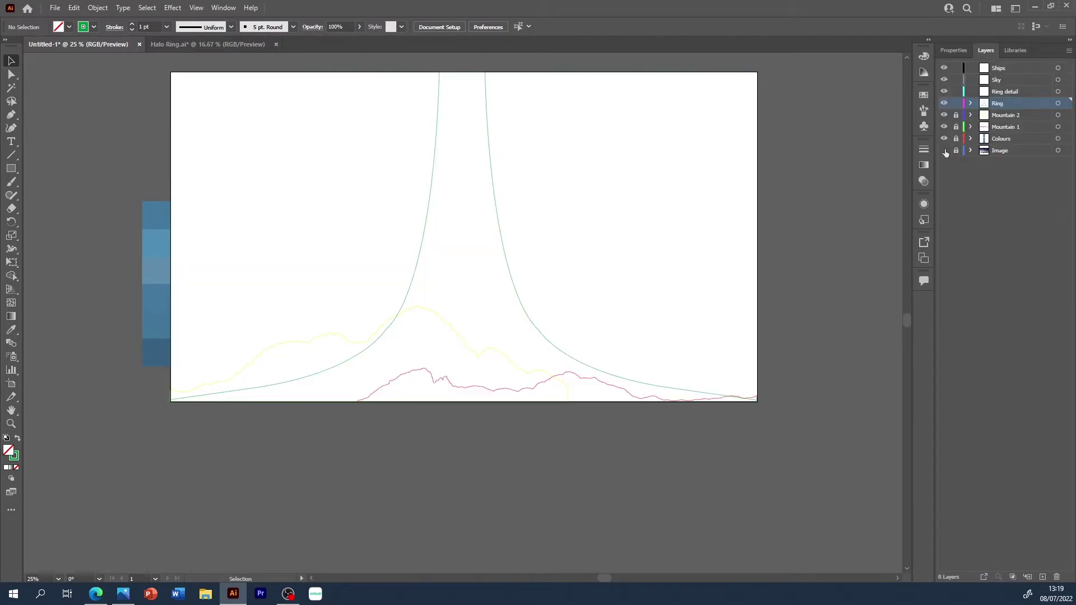
{"action": "left_click", "coordinate": [944, 150]}
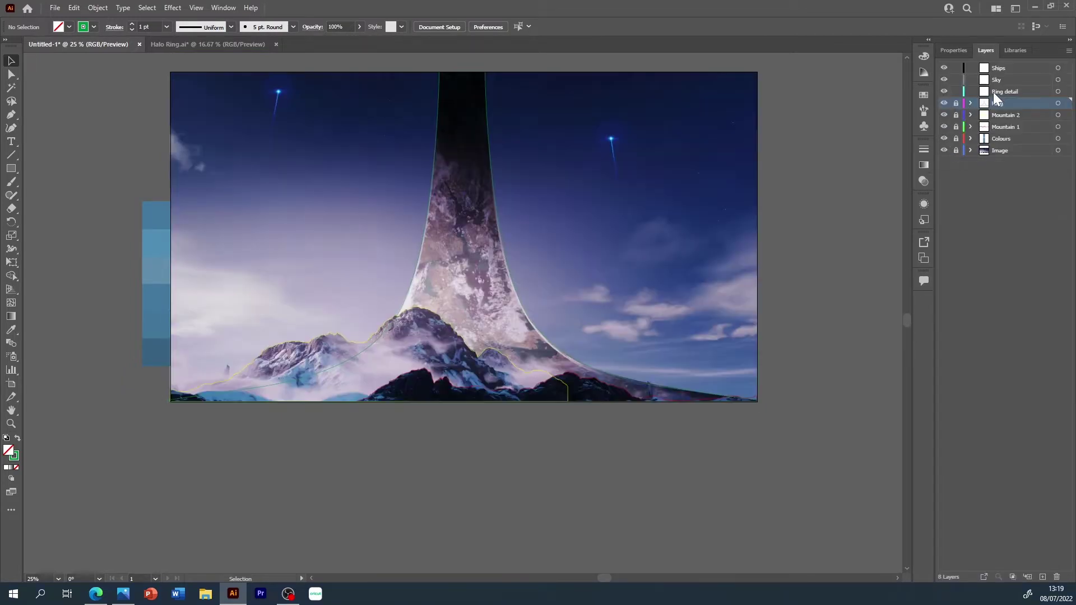
{"action": "left_click", "coordinate": [993, 92]}
- Set the pen stroke to magenta and place the first anchor on the ring's surface
{"action": "key", "text": "p"}
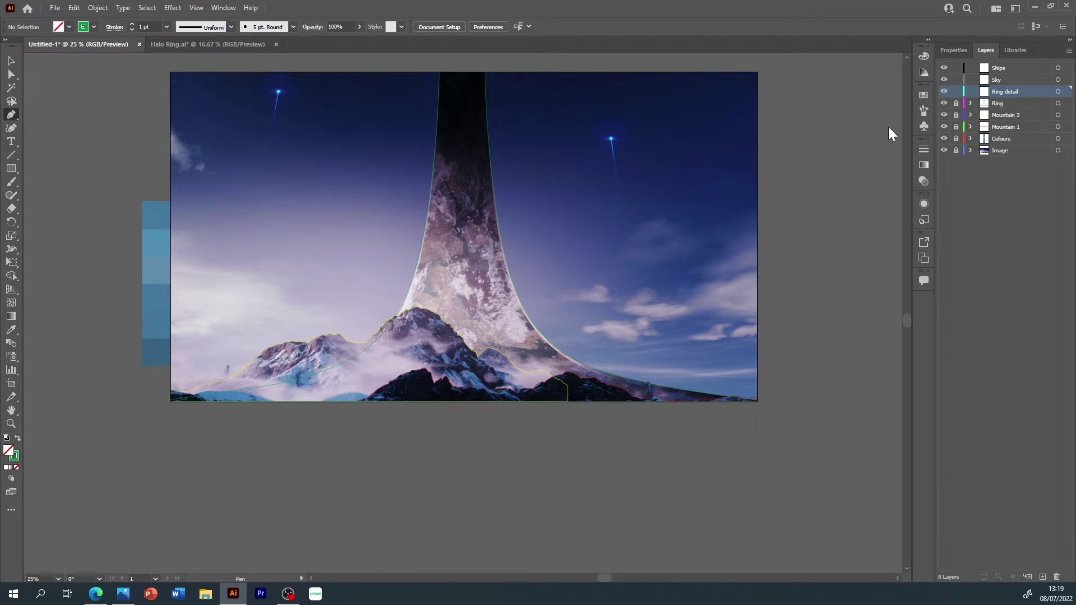
{"action": "left_click", "coordinate": [946, 189]}
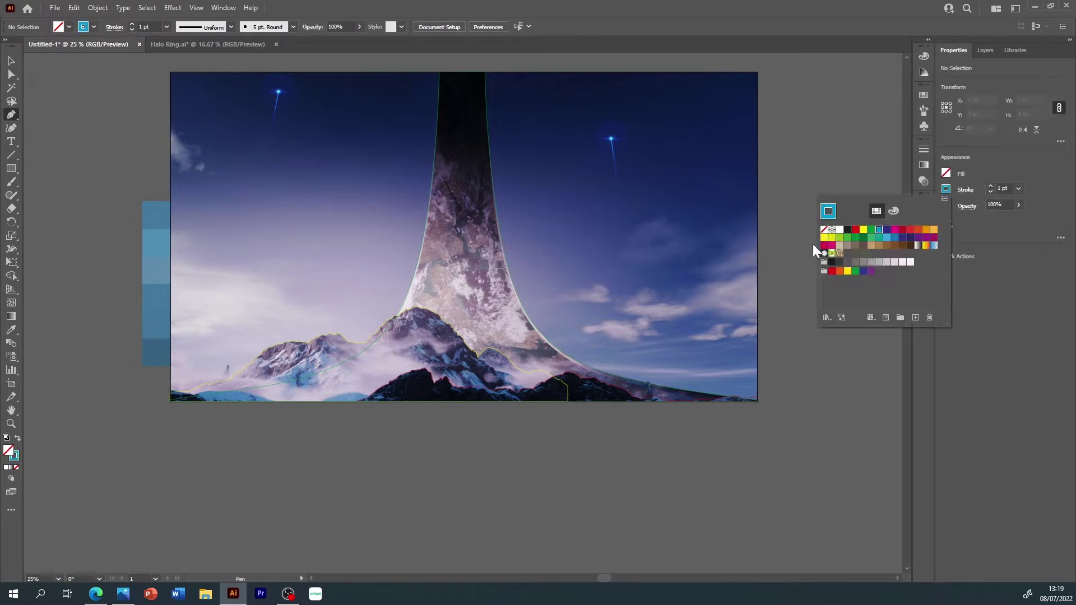
{"action": "left_click", "coordinate": [895, 230]}
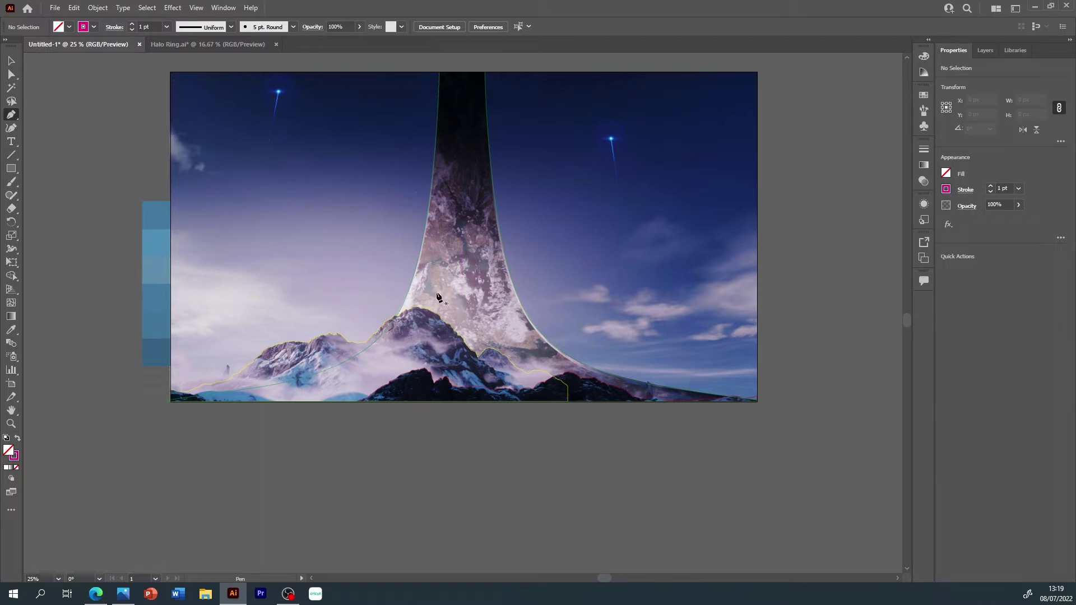
{"action": "left_click", "coordinate": [439, 295]}
- Zoom in, undo the stray point, and restart the coastline trace from the mountain ridge to the inlet
{"action": "key", "text": "ctrl+equal"}
{"action": "key", "text": "ctrl+equal"}
{"action": "key", "text": "ctrl+equal"}
{"action": "key", "text": "ctrl+equal"}
{"action": "key", "text": "ctrl+equal"}
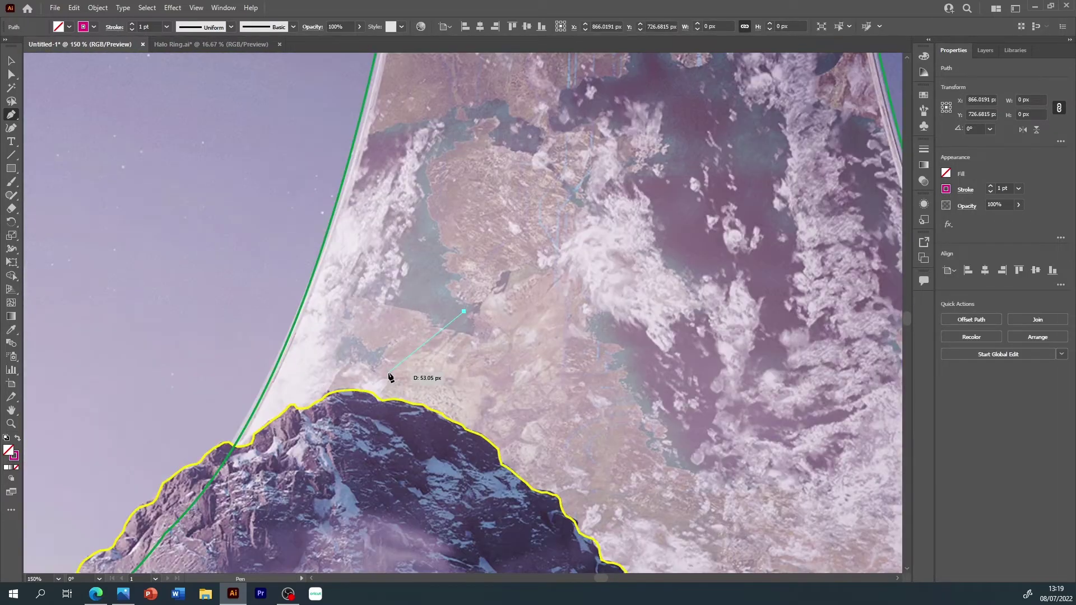
{"action": "key", "text": "ctrl+z"}
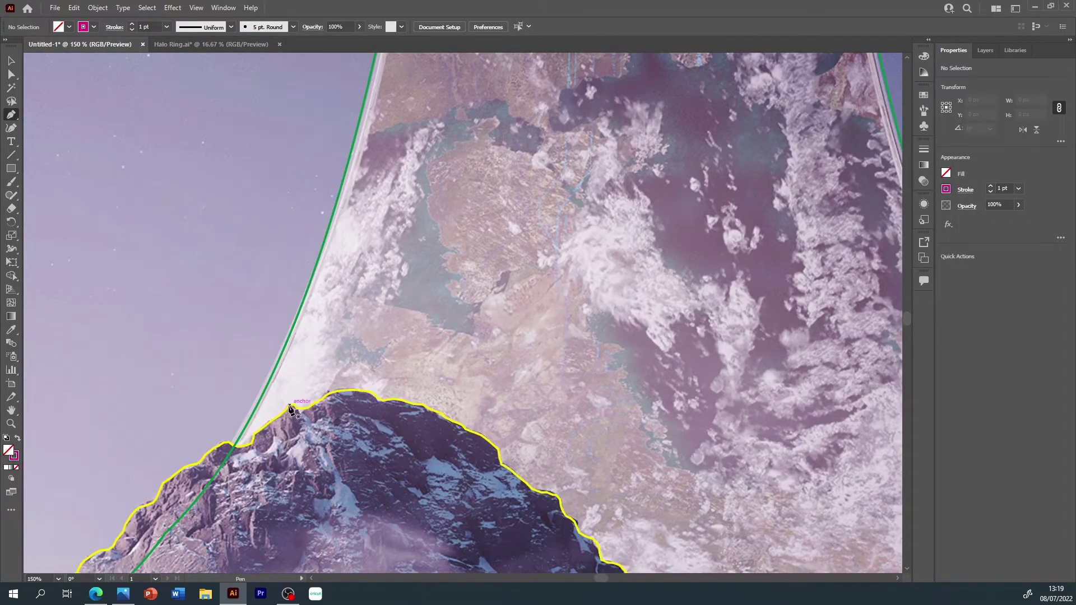
{"action": "left_click", "coordinate": [287, 409]}
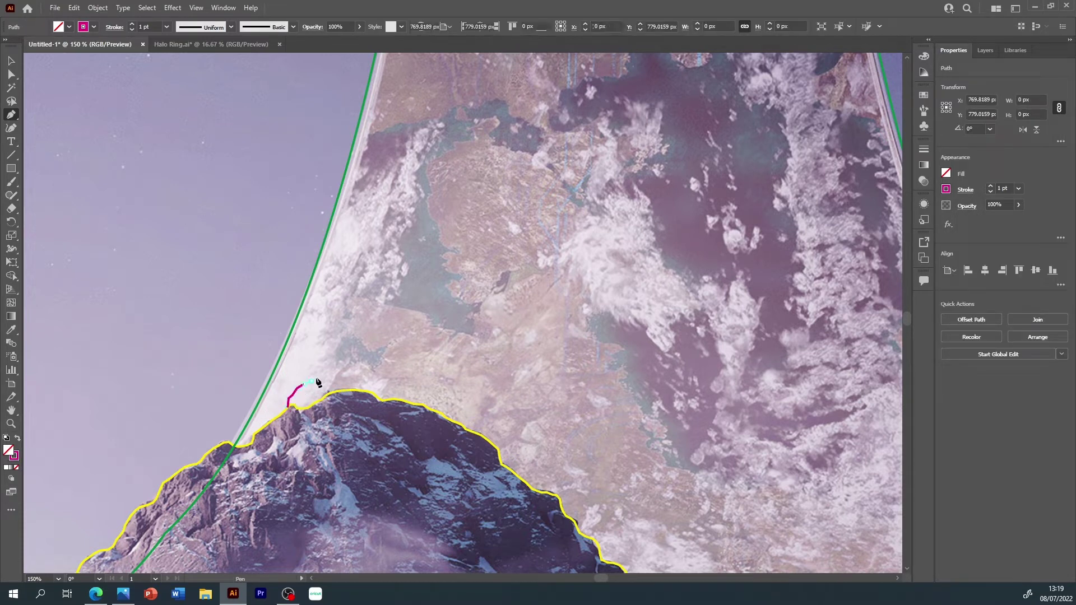
{"action": "mouse_move", "coordinate": [333, 361]}
{"action": "left_mouse_down"}
{"action": "mouse_move", "coordinate": [355, 366]}
{"action": "mouse_move", "coordinate": [346, 319]}
{"action": "mouse_move", "coordinate": [366, 302]}
{"action": "left_mouse_up"}
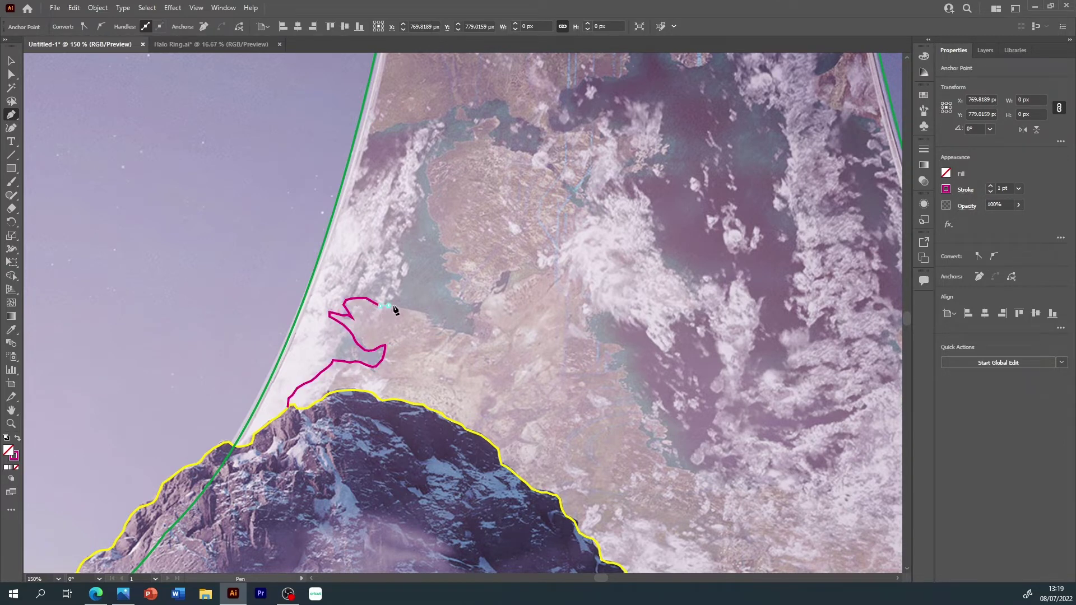
{"action": "left_click_drag", "start_coordinate": [429, 315], "coordinate": [431, 325]}
{"action": "left_click", "coordinate": [476, 336]}
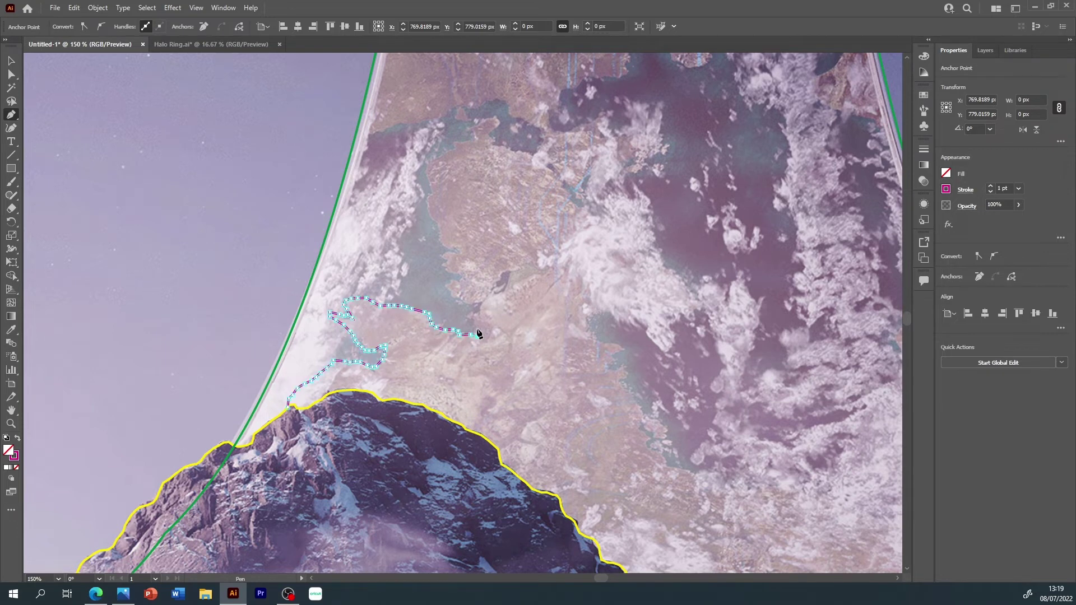
{"action": "left_click", "coordinate": [481, 307]}
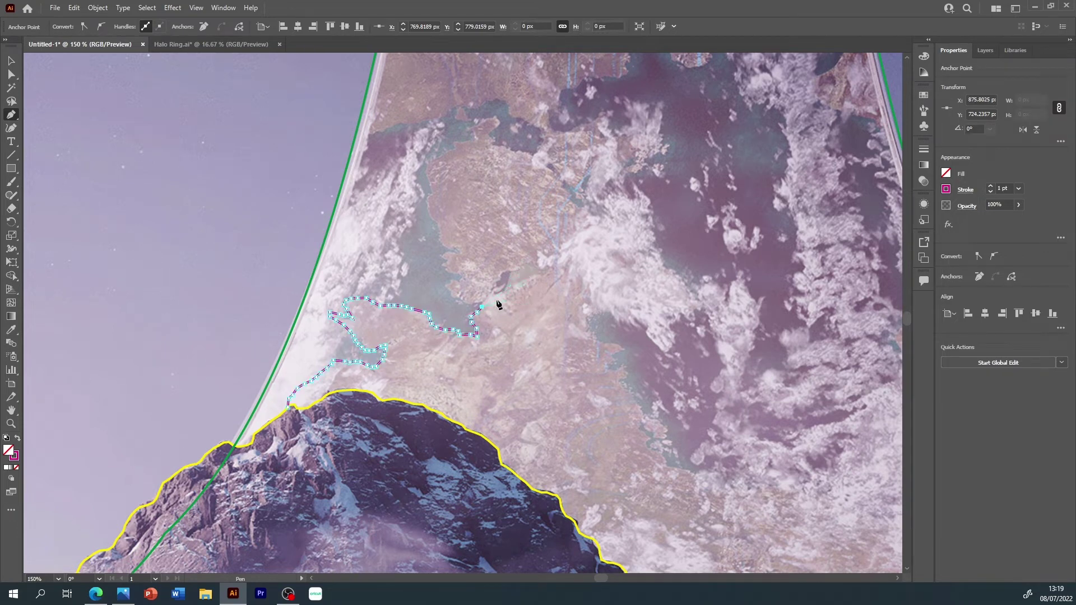
- Trace the coastline around the small peninsula's tip and back up its other side
{"action": "left_click", "coordinate": [509, 288]}
{"action": "left_click", "coordinate": [507, 269]}
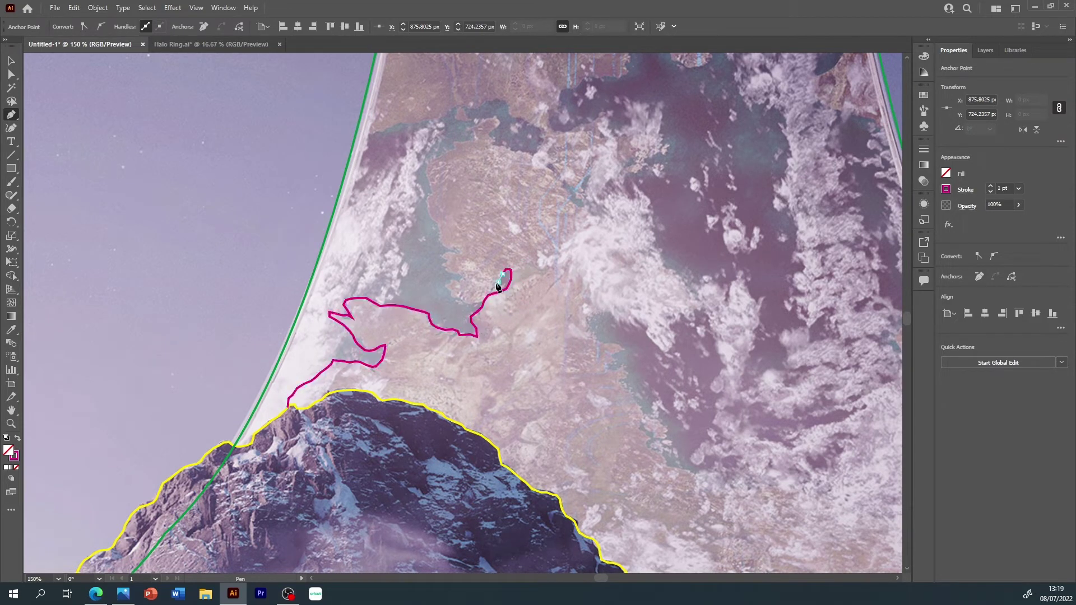
{"action": "left_click", "coordinate": [472, 303]}
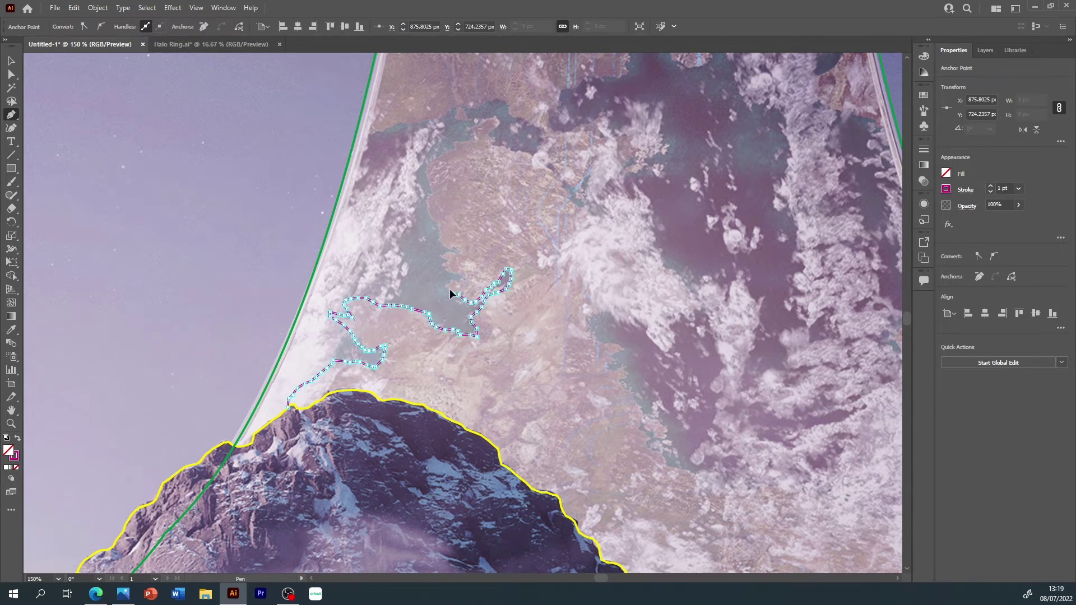
{"action": "left_click", "coordinate": [461, 279]}
{"action": "left_click", "coordinate": [446, 268]}
{"action": "left_click", "coordinate": [453, 250]}
- Continue the shoreline upward along the water, across the top, and turn it downward
{"action": "left_click", "coordinate": [439, 238]}
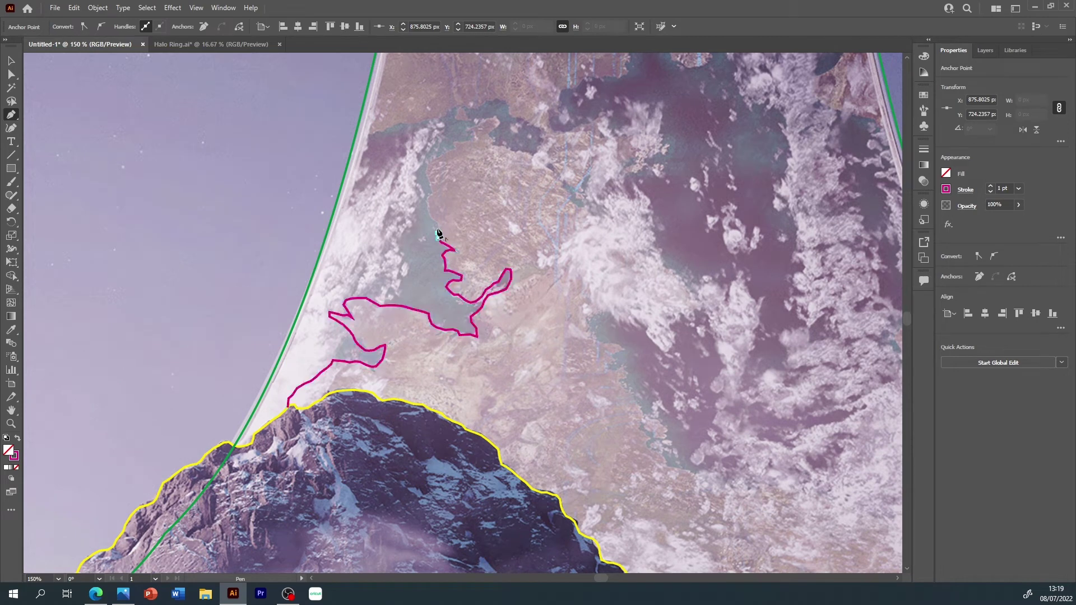
{"action": "left_click", "coordinate": [429, 179]}
{"action": "left_click", "coordinate": [433, 158]}
{"action": "left_click", "coordinate": [474, 134]}
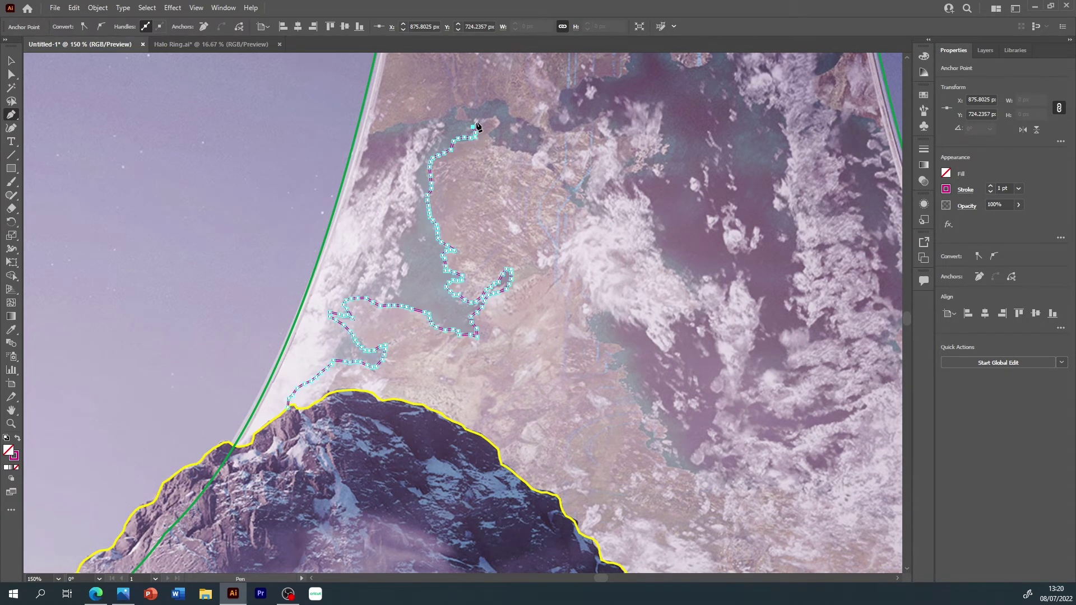
{"action": "left_click", "coordinate": [492, 119]}
{"action": "left_click", "coordinate": [492, 143]}
- Extend the magenta coastline outline down and to the right along the shore
{"action": "left_click", "coordinate": [559, 182]}
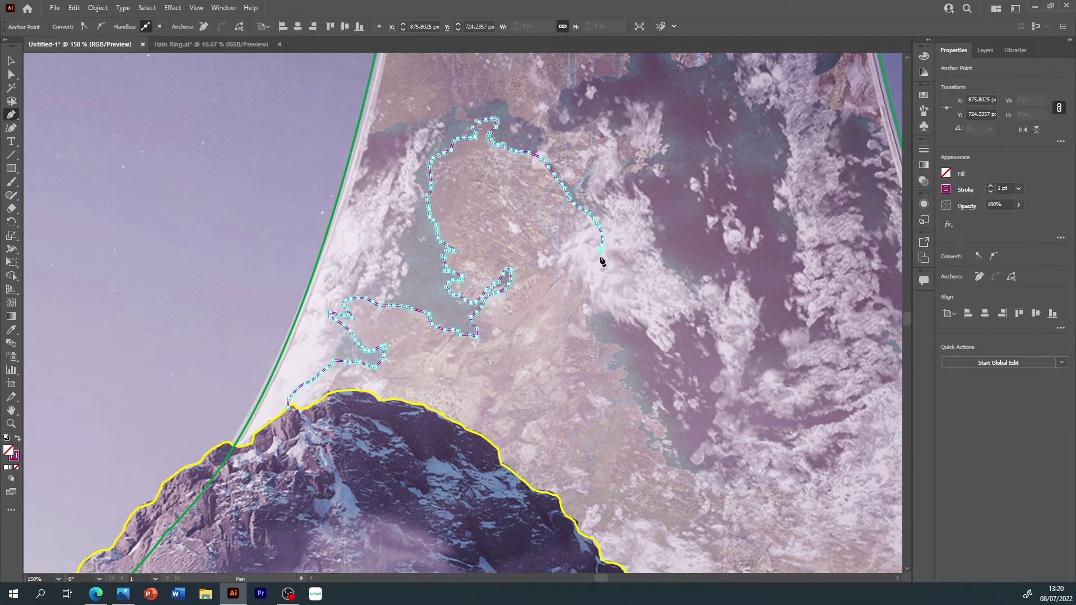
{"action": "left_click", "coordinate": [601, 287]}
{"action": "left_click", "coordinate": [595, 310]}
{"action": "left_click", "coordinate": [597, 339]}
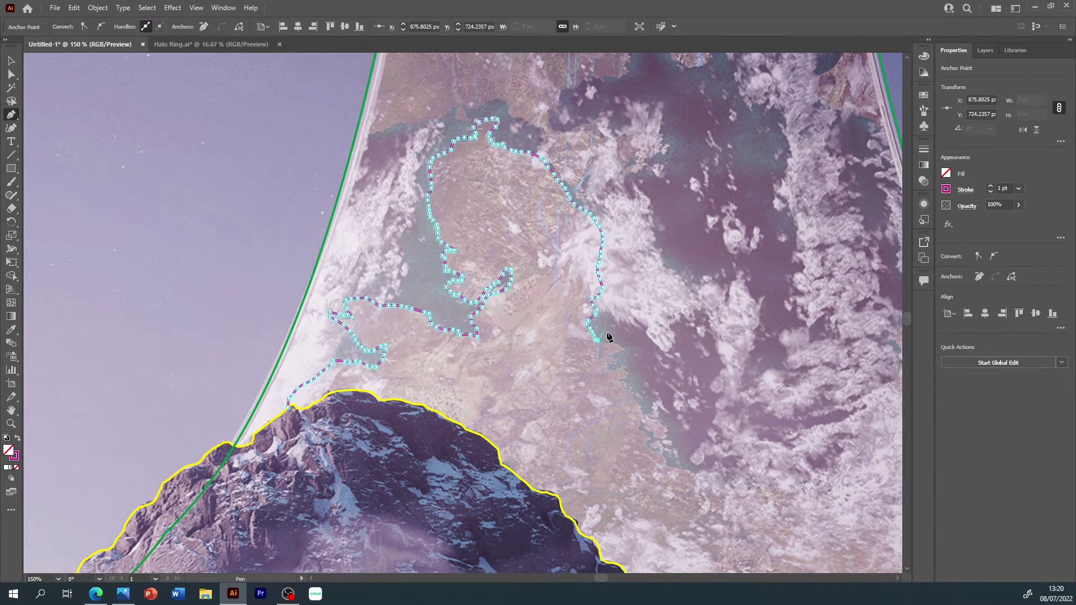
{"action": "left_click", "coordinate": [624, 371]}
{"action": "left_click", "coordinate": [639, 403]}
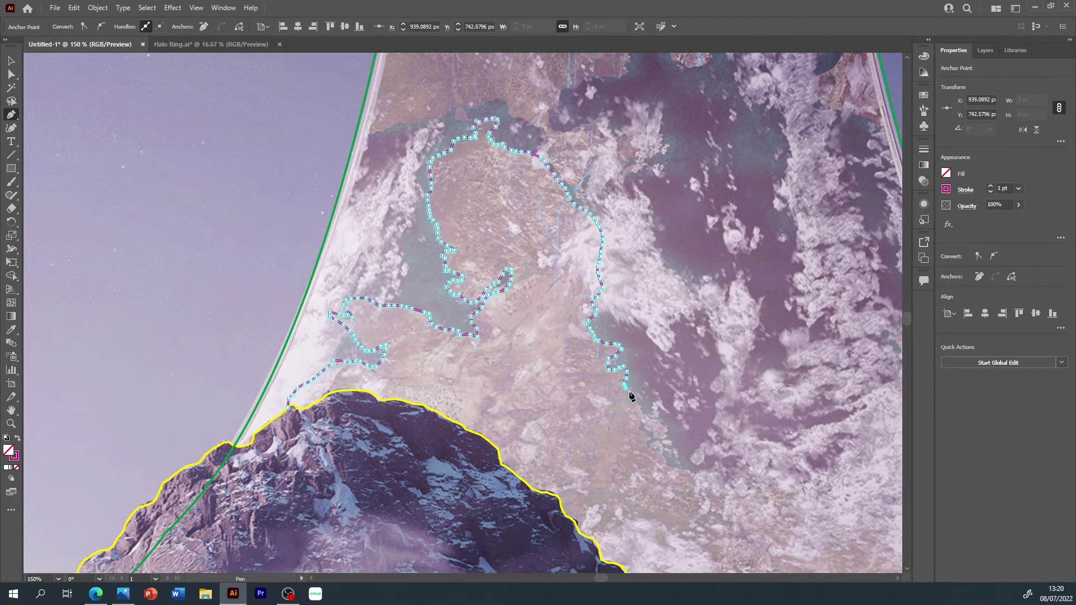
{"action": "left_click", "coordinate": [664, 439]}
{"action": "left_click", "coordinate": [647, 447]}
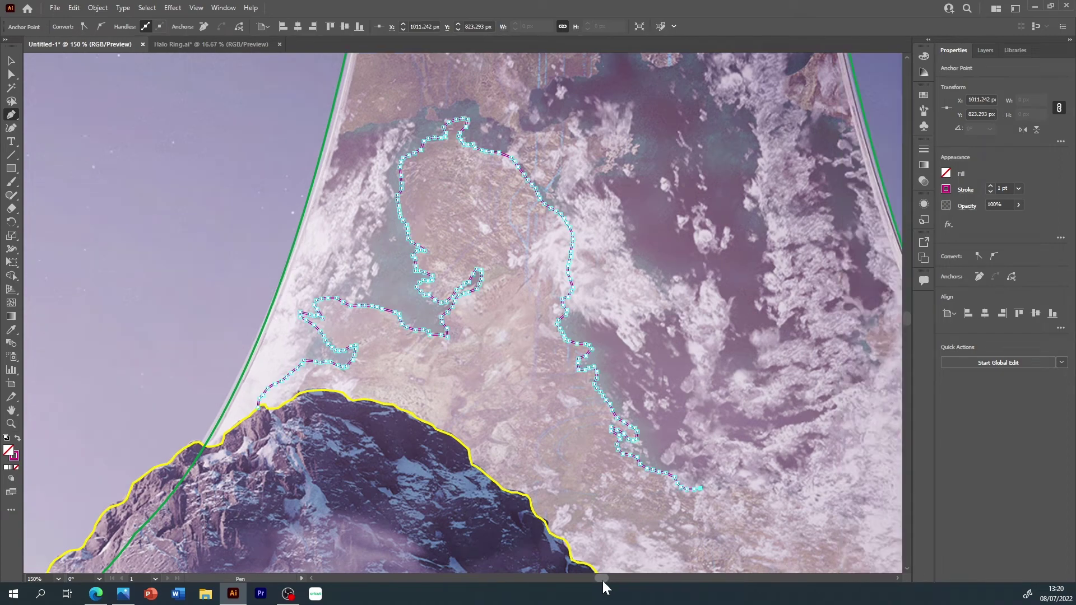
- Shift the view and resume the coastline outline rightward along the coast
{"action": "left_click_drag", "start_coordinate": [603, 581], "coordinate": [608, 581]}
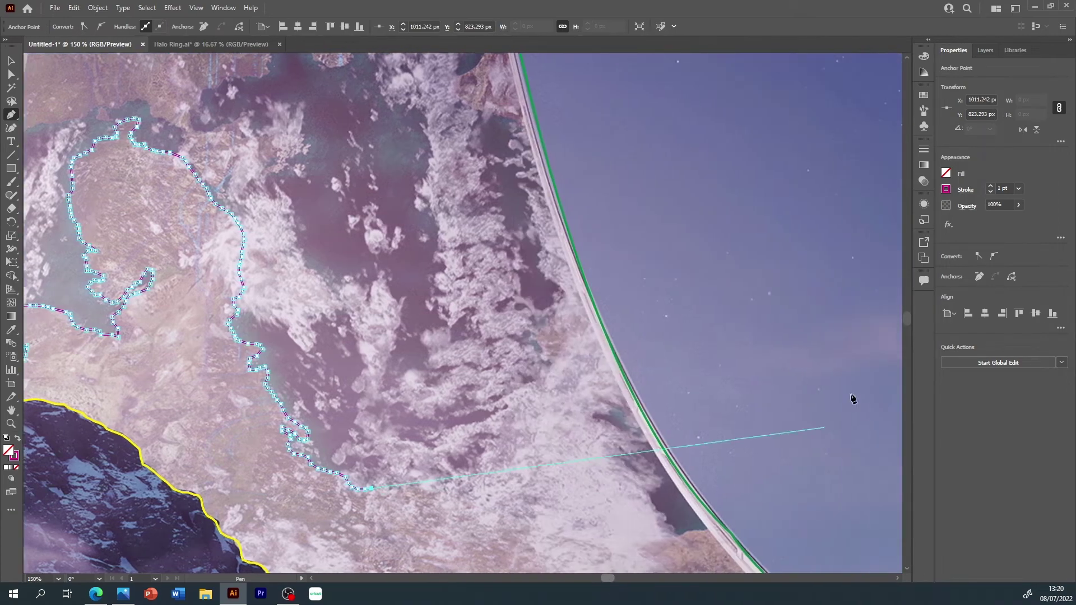
{"action": "left_click_drag", "start_coordinate": [909, 318], "coordinate": [910, 322]}
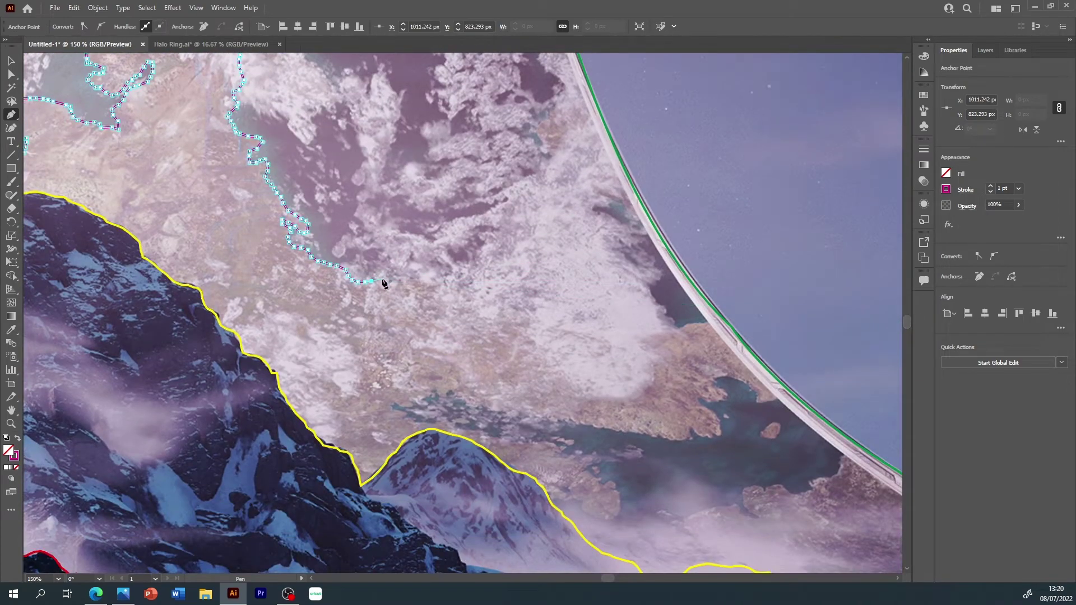
{"action": "left_click", "coordinate": [384, 282]}
{"action": "left_click", "coordinate": [443, 284]}
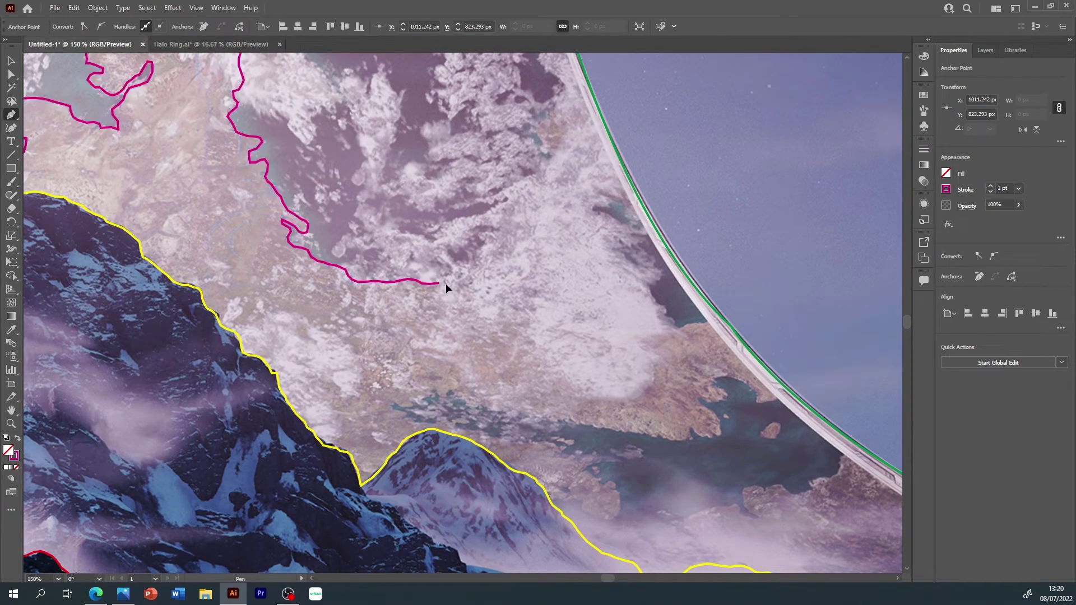
{"action": "left_click", "coordinate": [476, 297]}
{"action": "left_click", "coordinate": [512, 309]}
- Carry the outline right to the green ring edge, run along it, and close the shape
{"action": "left_click", "coordinate": [562, 325]}
{"action": "left_click", "coordinate": [589, 329]}
{"action": "left_click", "coordinate": [652, 331]}
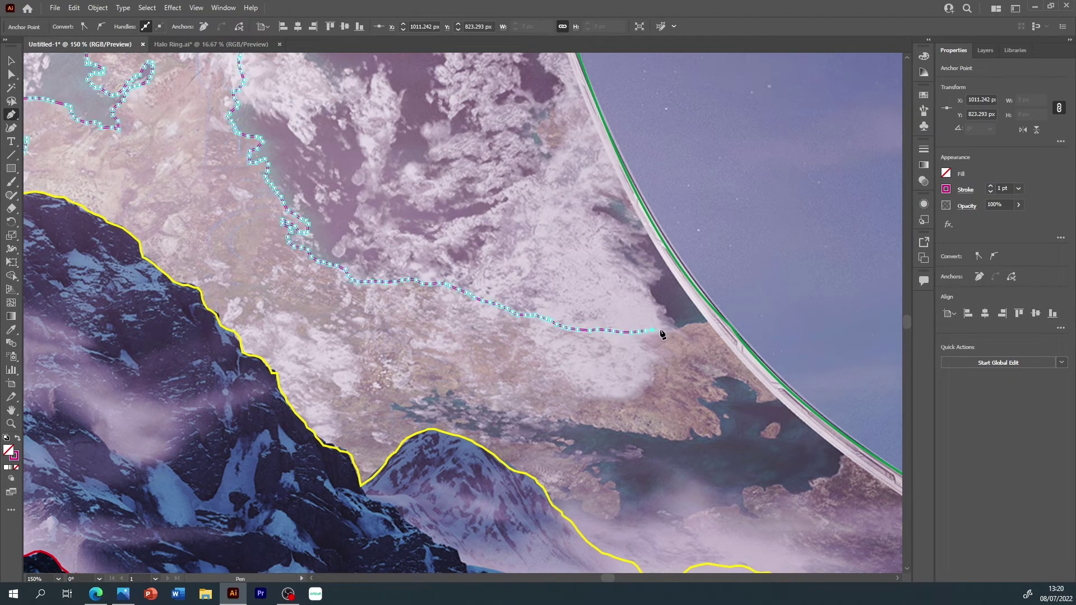
{"action": "left_click", "coordinate": [719, 320]}
{"action": "left_click", "coordinate": [793, 393]}
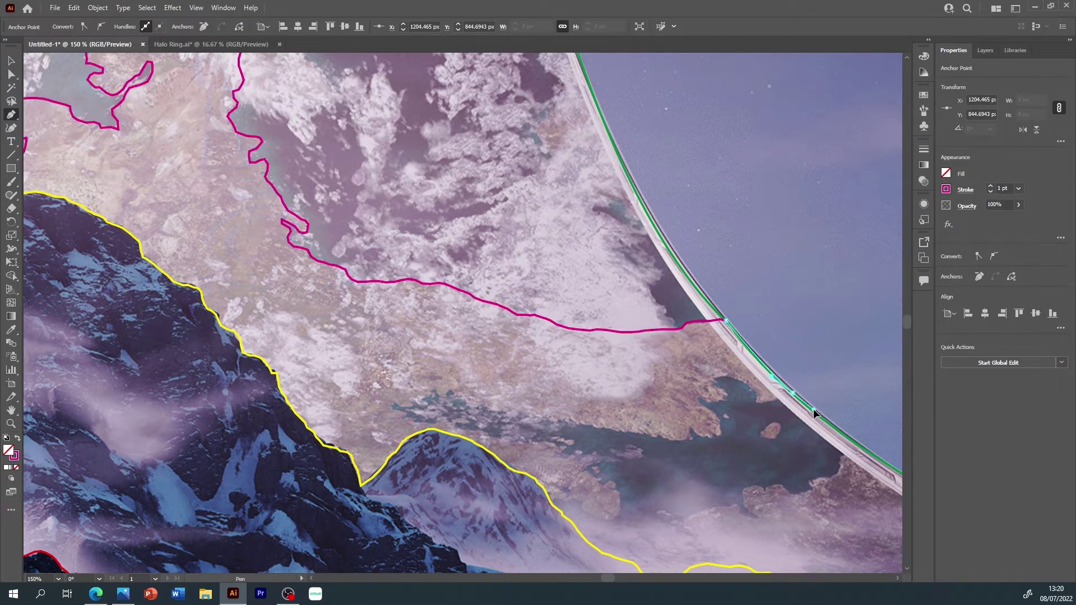
{"action": "left_click", "coordinate": [787, 395]}
{"action": "left_click", "coordinate": [760, 402]}
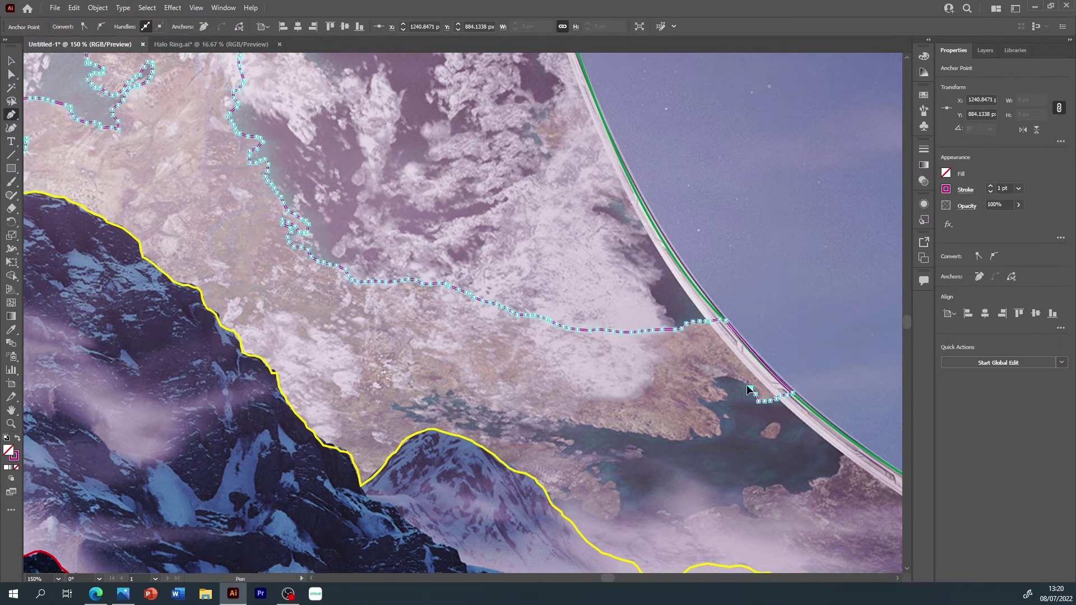
- Start a new path tracing the bay shore leftward and the inlet's lower shore back right
{"action": "left_click", "coordinate": [710, 402]}
{"action": "left_click", "coordinate": [689, 431]}
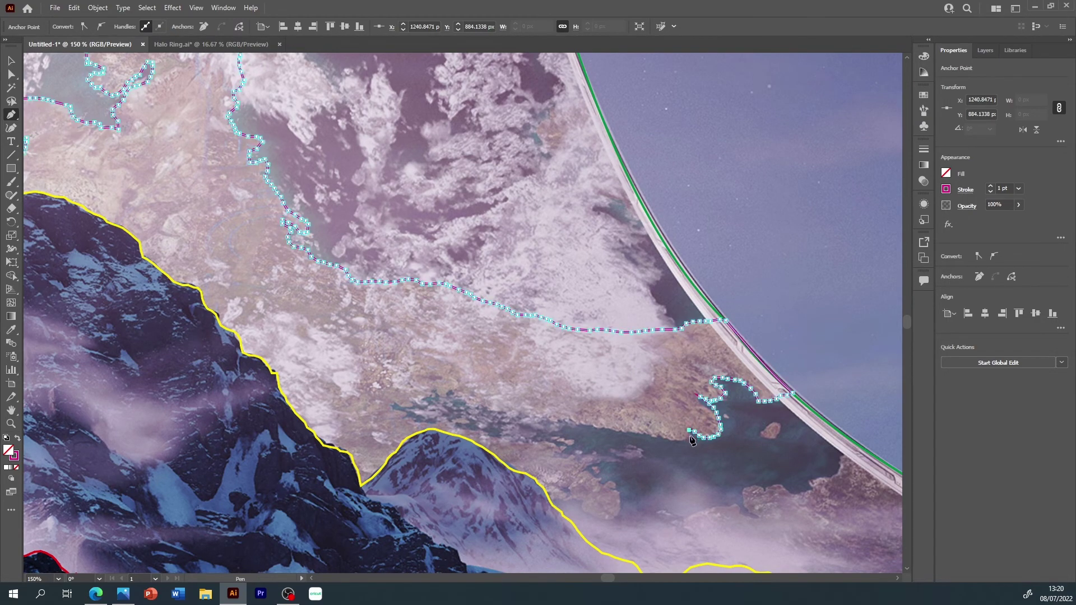
{"action": "left_click_drag", "start_coordinate": [628, 437], "coordinate": [537, 420]}
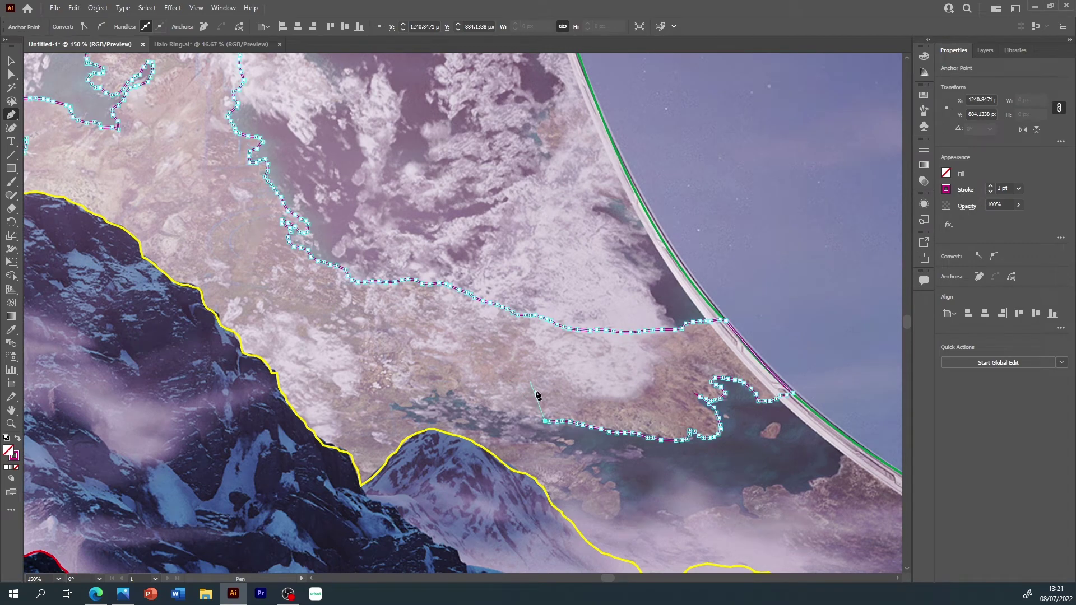
{"action": "mouse_move", "coordinate": [539, 426]}
{"action": "left_mouse_down"}
{"action": "mouse_move", "coordinate": [450, 397]}
{"action": "mouse_move", "coordinate": [396, 409]}
{"action": "mouse_move", "coordinate": [436, 427]}
{"action": "left_mouse_up"}
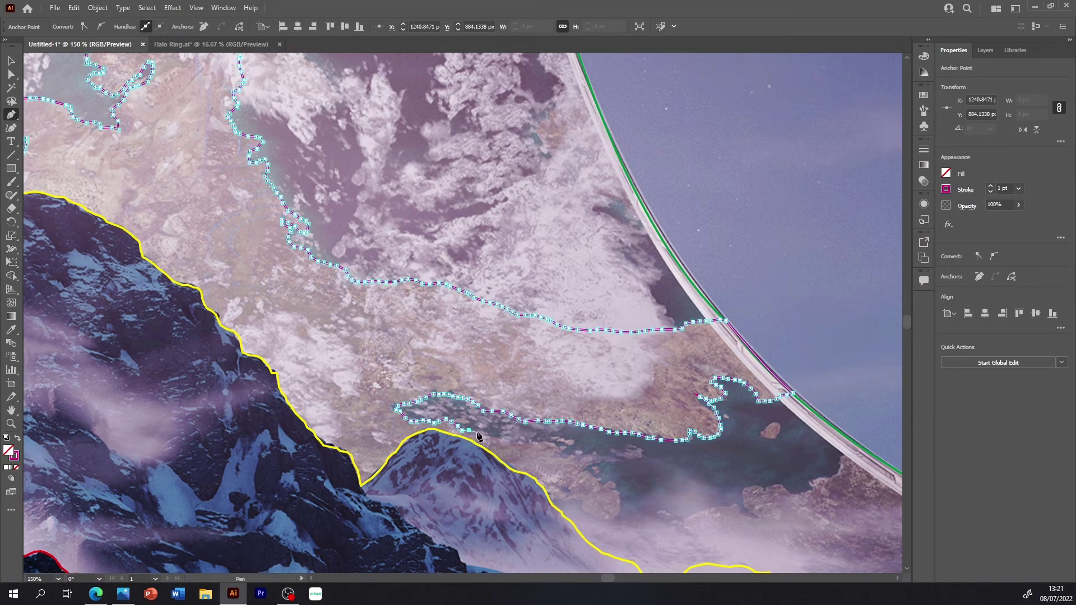
{"action": "left_click_drag", "start_coordinate": [499, 442], "coordinate": [549, 446]}
{"action": "left_click", "coordinate": [545, 442]}
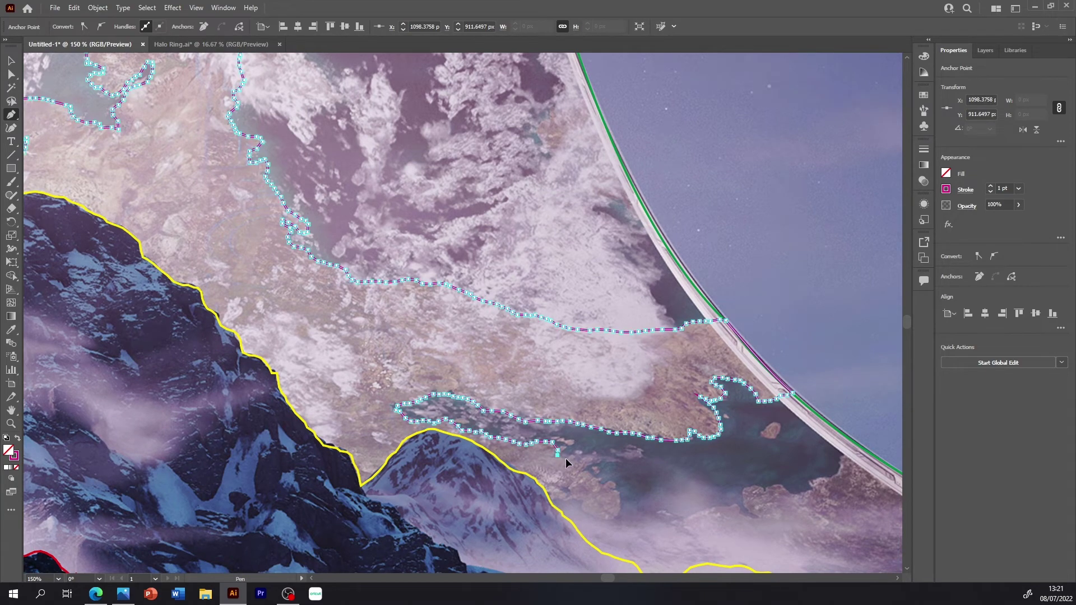
- Extend the bay path down-right, across the mountain, and join it to the upper path's end
{"action": "mouse_move", "coordinate": [586, 466]}
{"action": "left_mouse_down"}
{"action": "mouse_move", "coordinate": [615, 493]}
{"action": "mouse_move", "coordinate": [589, 511]}
{"action": "mouse_move", "coordinate": [579, 503]}
{"action": "left_mouse_up"}
{"action": "left_click", "coordinate": [551, 498]}
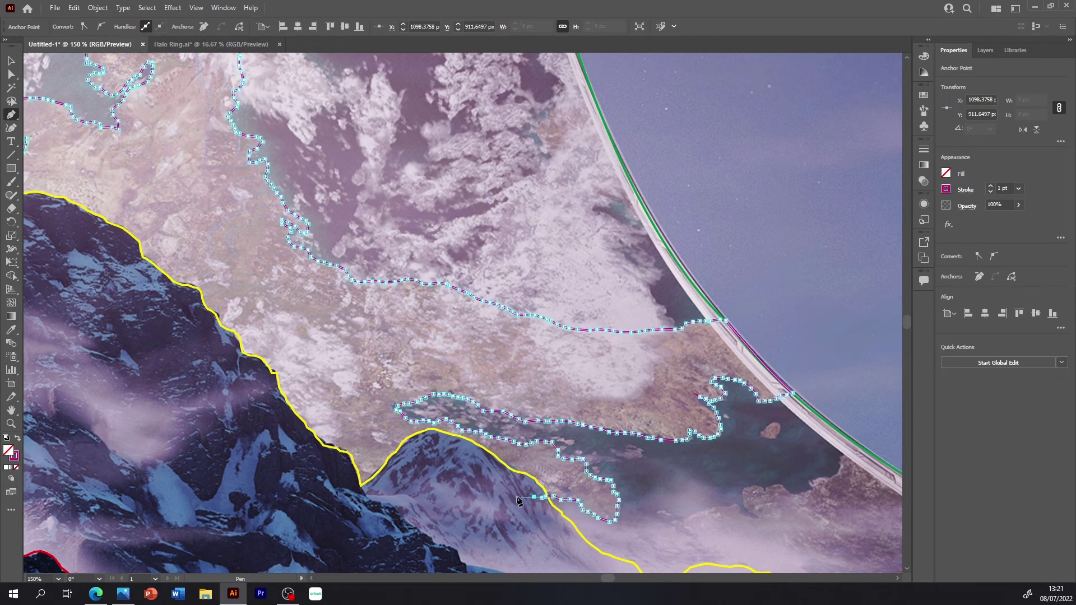
{"action": "left_click", "coordinate": [510, 498]}
{"action": "left_click_drag", "start_coordinate": [292, 533], "coordinate": [38, 314]}
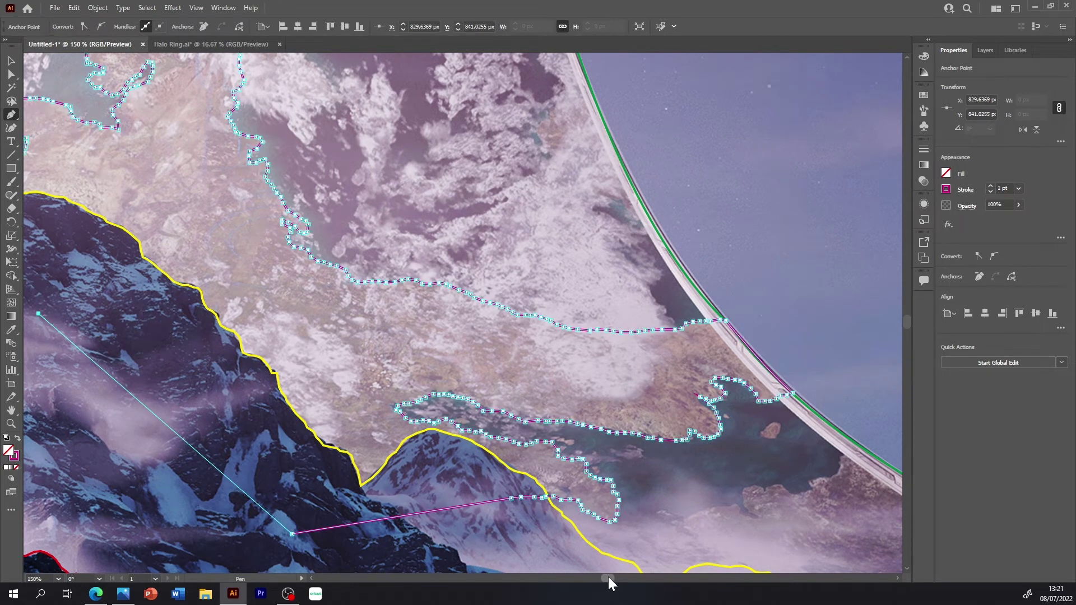
{"action": "left_click_drag", "start_coordinate": [607, 578], "coordinate": [598, 578]}
{"action": "left_click", "coordinate": [408, 200]}
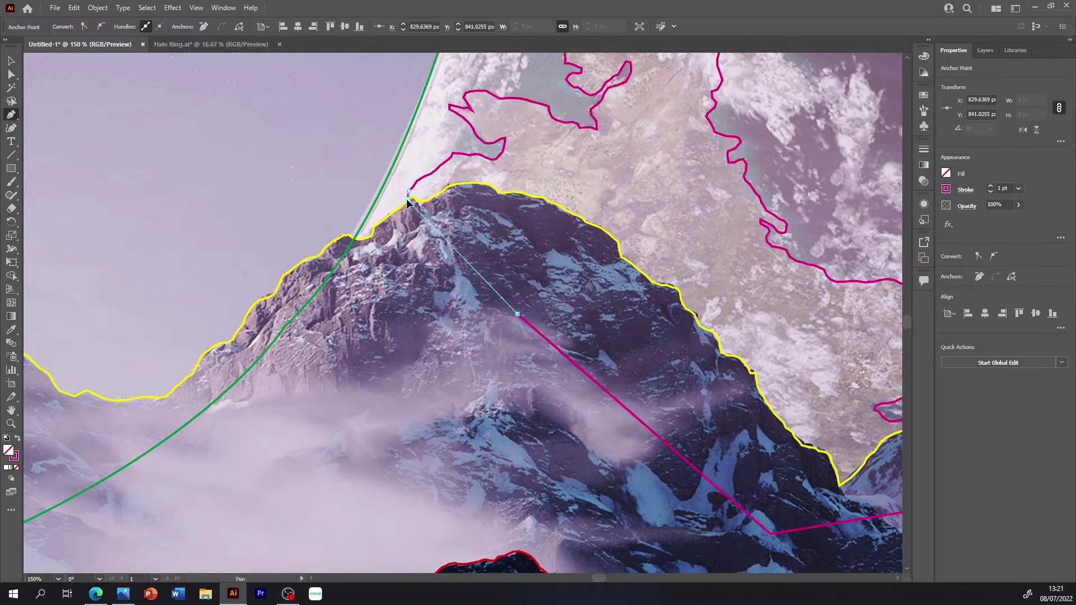
- Reposition the view and start a new outline on the green ring edge, tracing the coastline leftward
{"action": "key", "text": "v"}
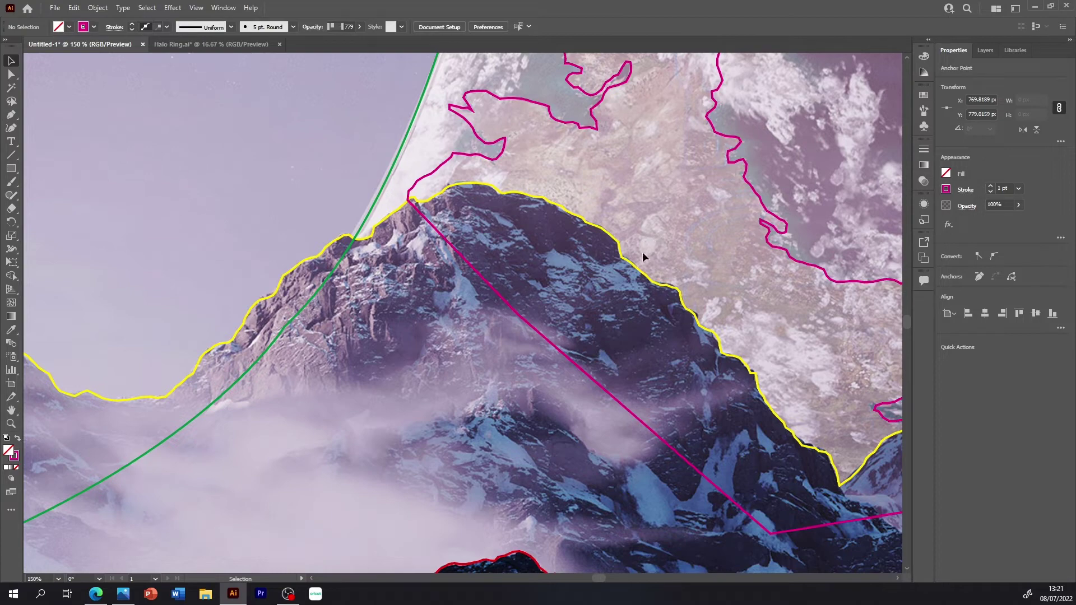
{"action": "scroll", "coordinate": [598, 581], "scroll_direction": "up", "scroll_amount": 5}
{"action": "scroll", "coordinate": [598, 580], "scroll_direction": "right", "scroll_amount": 5}
{"action": "scroll", "coordinate": [614, 578], "scroll_direction": "right", "scroll_amount": 1}
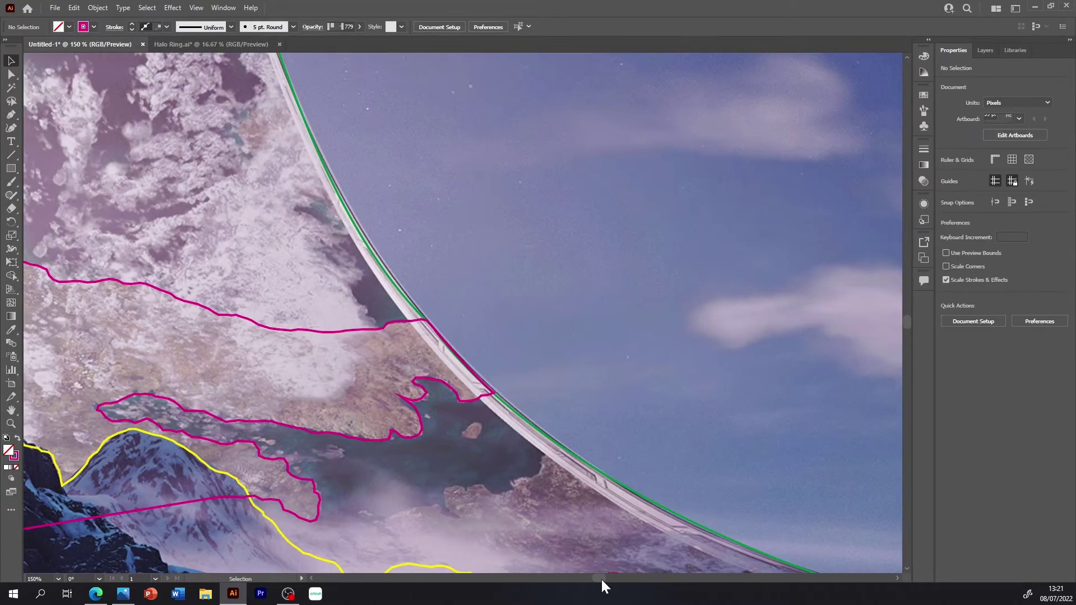
{"action": "scroll", "coordinate": [602, 578], "scroll_direction": "down", "scroll_amount": 5}
{"action": "scroll", "coordinate": [607, 577], "scroll_direction": "up", "scroll_amount": 5}
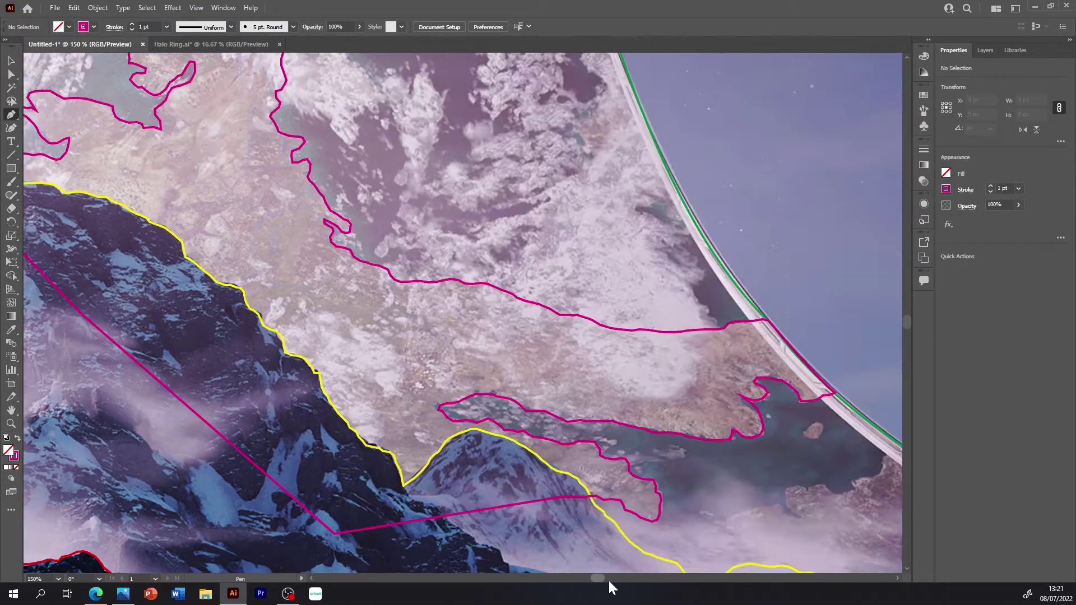
{"action": "scroll", "coordinate": [608, 579], "scroll_direction": "right", "scroll_amount": 3}
{"action": "key", "text": "p"}
{"action": "scroll", "coordinate": [907, 330], "scroll_direction": "down", "scroll_amount": 5}
{"action": "scroll", "coordinate": [907, 332], "scroll_direction": "down", "scroll_amount": 1}
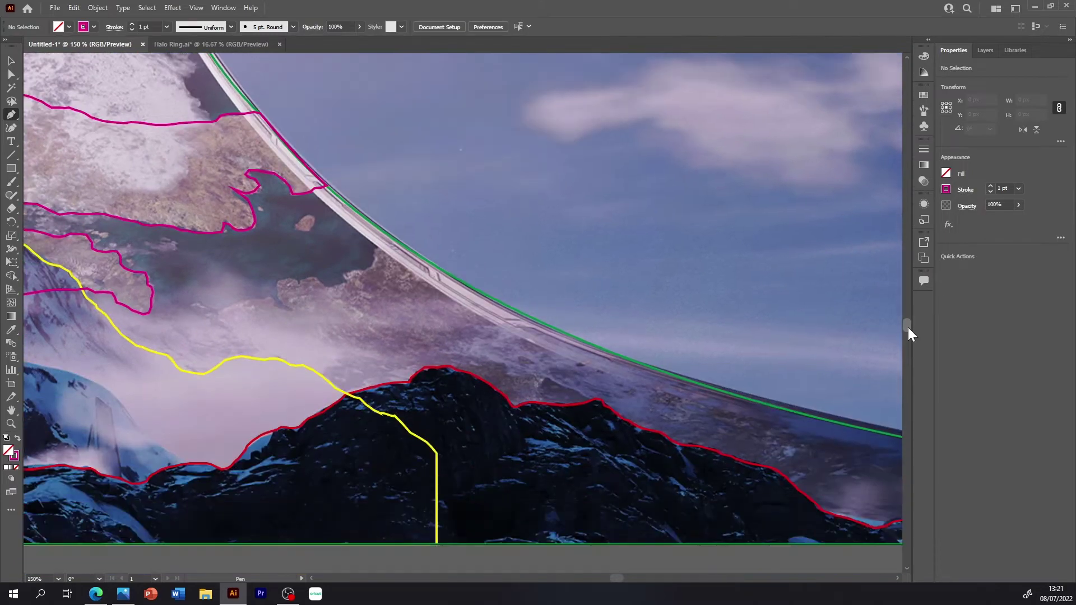
{"action": "scroll", "coordinate": [707, 283], "scroll_direction": "up", "scroll_amount": 1}
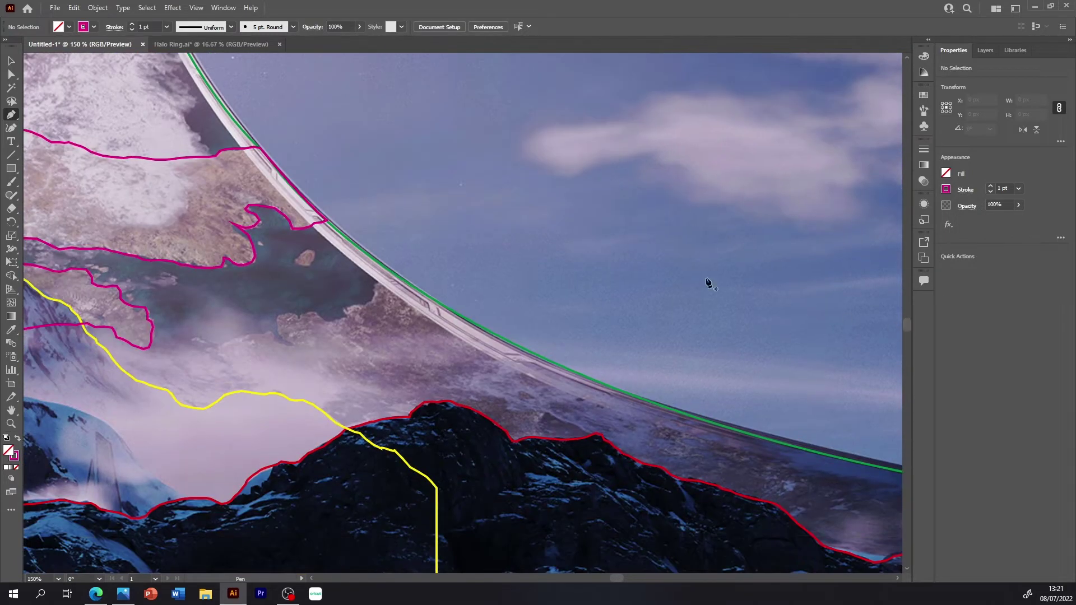
{"action": "left_click", "coordinate": [393, 273]}
{"action": "mouse_move", "coordinate": [363, 312]}
{"action": "left_mouse_down"}
{"action": "mouse_move", "coordinate": [283, 320]}
{"action": "mouse_move", "coordinate": [283, 344]}
{"action": "mouse_move", "coordinate": [228, 345]}
{"action": "mouse_move", "coordinate": [179, 384]}
{"action": "left_mouse_up"}
- Run the outline down and then right across the mountains
{"action": "left_click", "coordinate": [164, 396]}
{"action": "left_click", "coordinate": [172, 423]}
{"action": "left_click", "coordinate": [322, 493]}
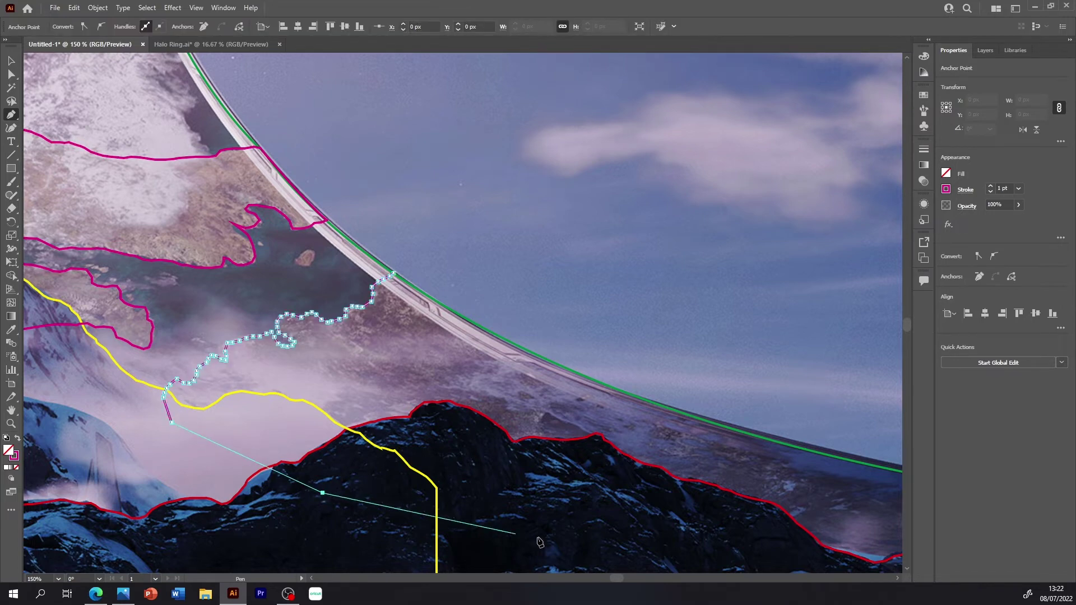
{"action": "left_click", "coordinate": [563, 529]}
{"action": "left_click", "coordinate": [770, 544]}
{"action": "scroll", "coordinate": [616, 583], "scroll_direction": "right", "scroll_amount": 3}
{"action": "scroll", "coordinate": [620, 582], "scroll_direction": "right", "scroll_amount": 2}
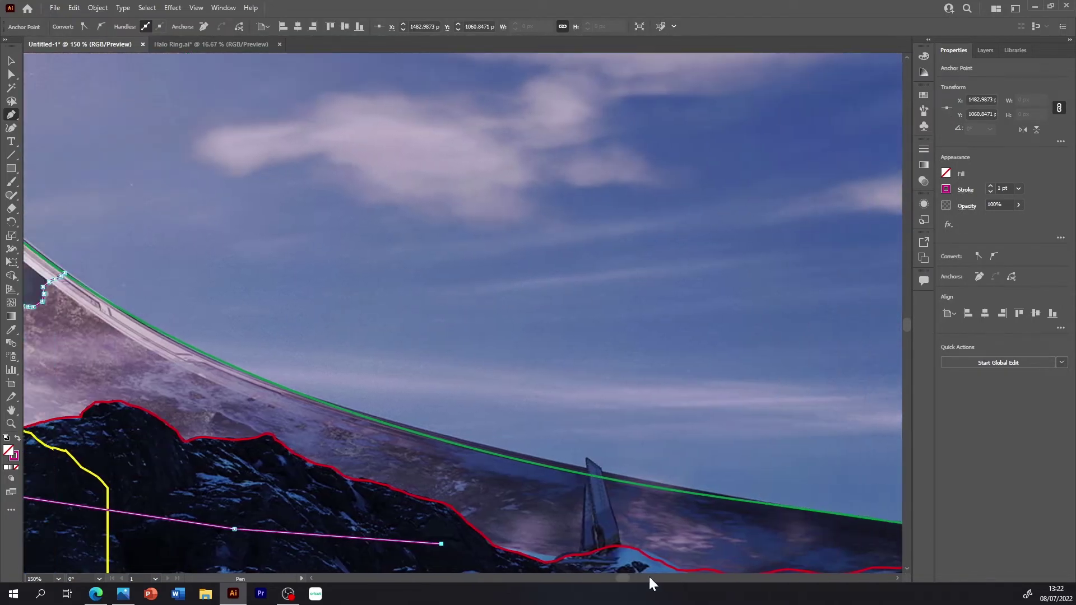
{"action": "scroll", "coordinate": [908, 577], "scroll_direction": "down", "scroll_amount": 2}
{"action": "scroll", "coordinate": [908, 577], "scroll_direction": "down", "scroll_amount": 1}
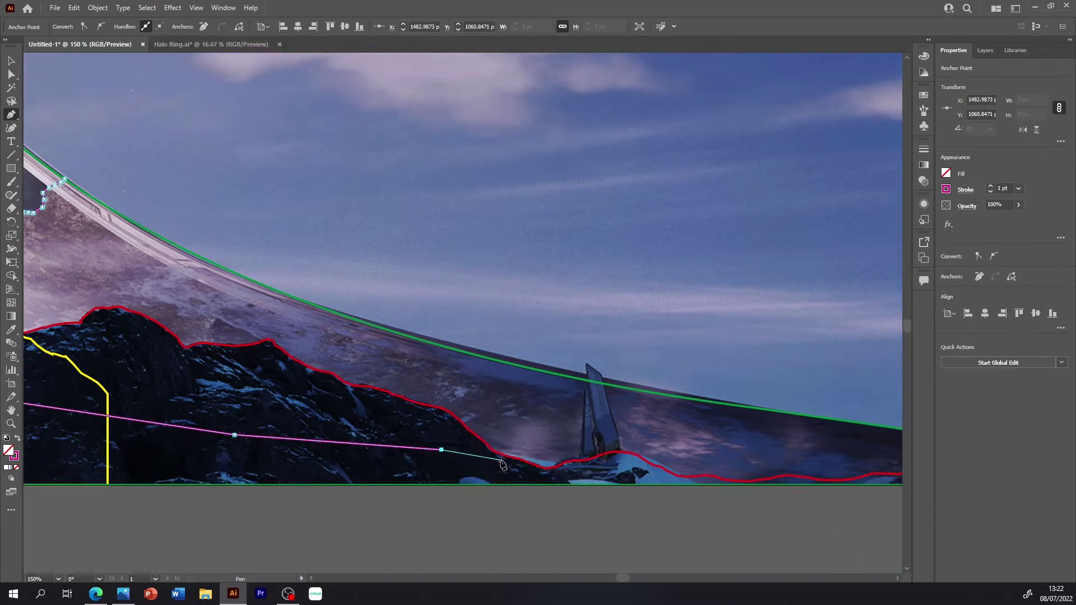
- Bring the outline past the spire's base up to the ring line and close it with a curve along the arc
{"action": "left_click", "coordinate": [524, 473]}
{"action": "left_click_drag", "start_coordinate": [589, 471], "coordinate": [589, 453]}
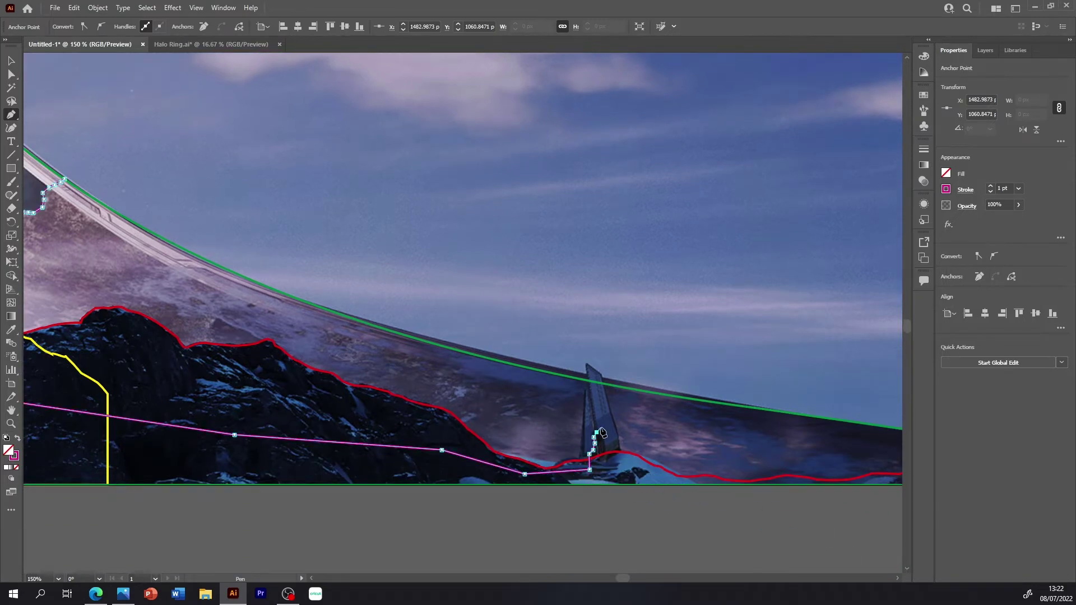
{"action": "left_click", "coordinate": [602, 384]}
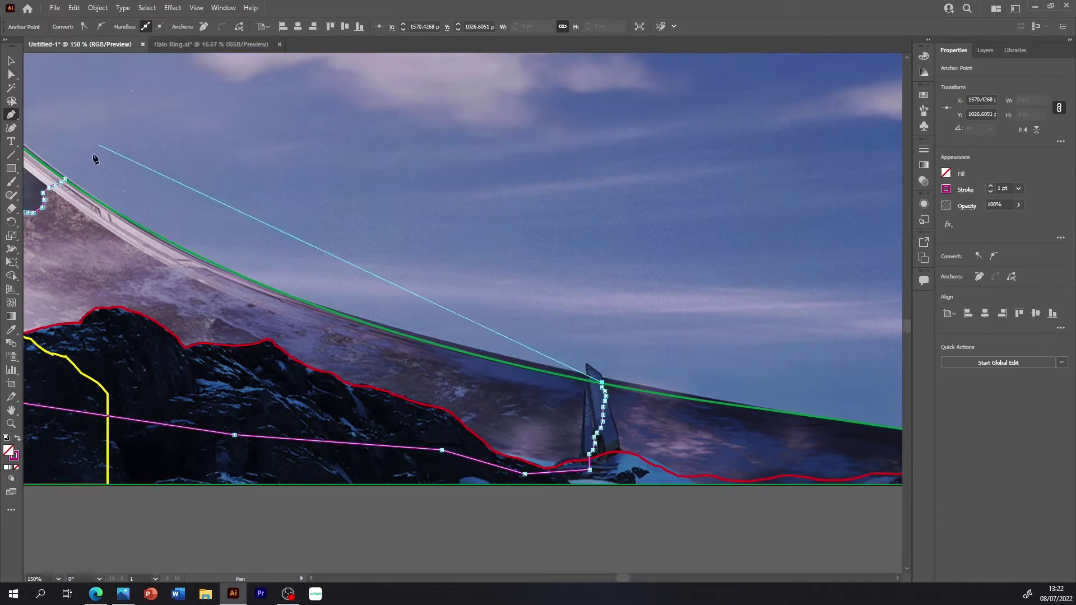
{"action": "mouse_move", "coordinate": [64, 179]}
{"action": "left_mouse_down"}
{"action": "mouse_move", "coordinate": [262, 308]}
{"action": "mouse_move", "coordinate": [229, 318]}
{"action": "left_mouse_up"}
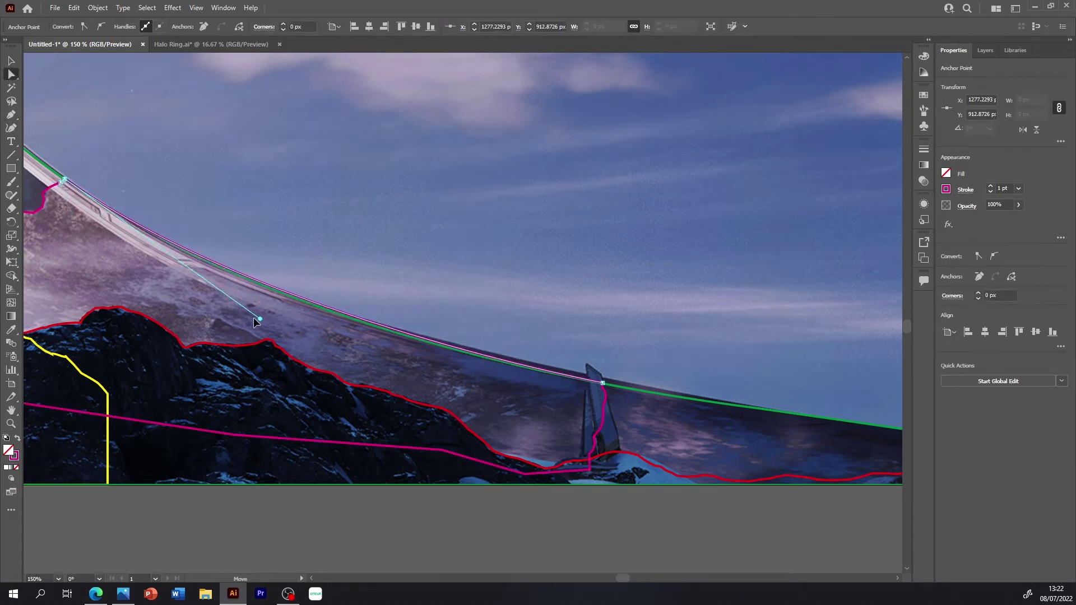
- Deselect, scroll to the upper ring, and start a new outline tracing the coastline toward the ring edge
{"action": "key", "text": "ctrl+shift+a"}
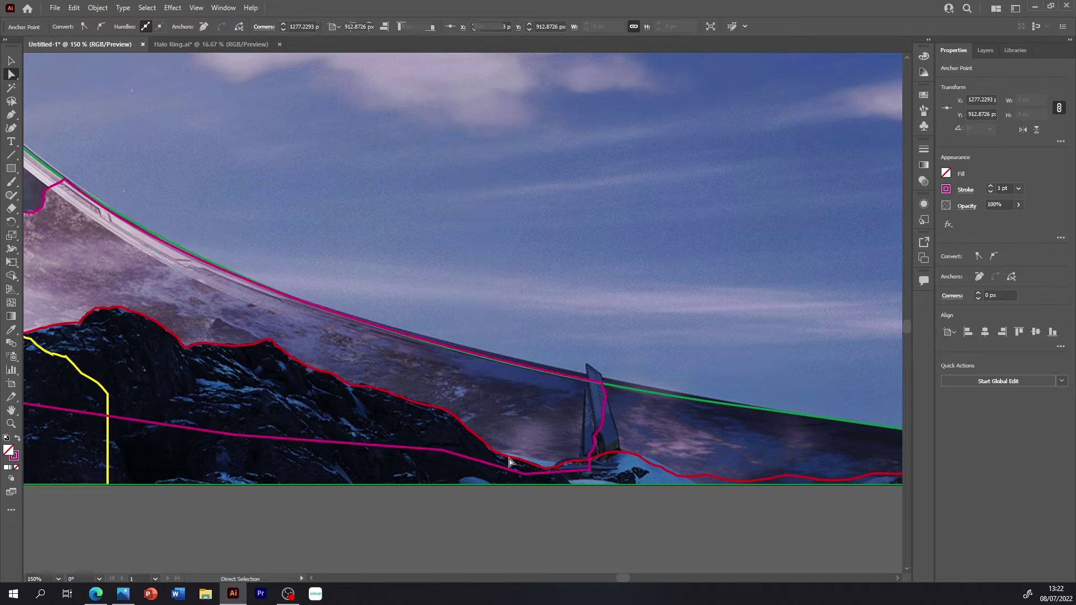
{"action": "scroll", "coordinate": [320, 580], "scroll_direction": "left", "scroll_amount": 1}
{"action": "scroll", "coordinate": [316, 581], "scroll_direction": "left", "scroll_amount": 3}
{"action": "scroll", "coordinate": [314, 581], "scroll_direction": "left", "scroll_amount": 3}
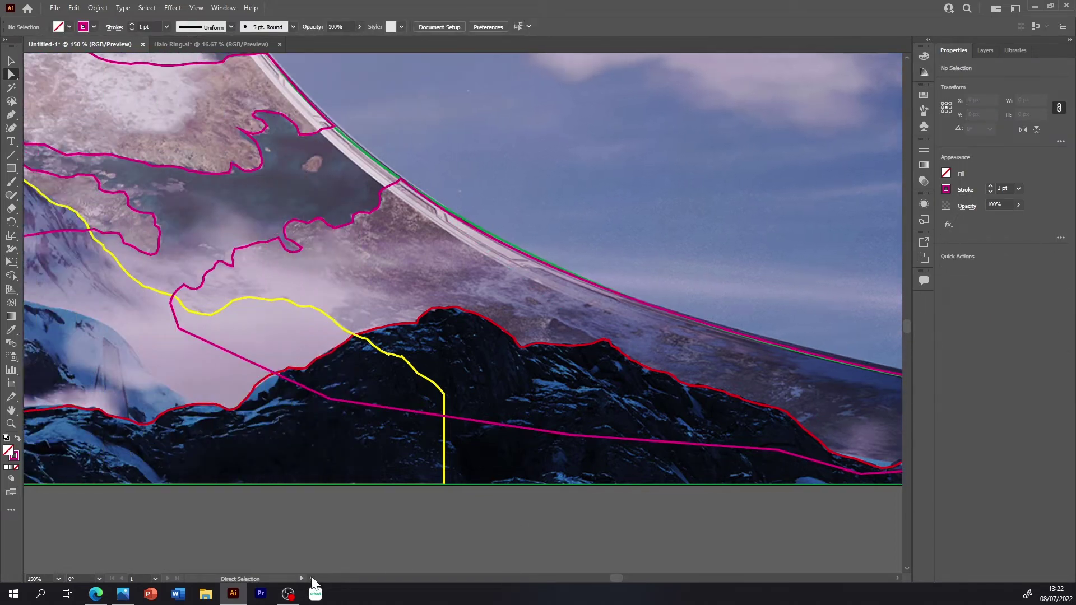
{"action": "scroll", "coordinate": [312, 582], "scroll_direction": "left", "scroll_amount": 3}
{"action": "scroll", "coordinate": [313, 583], "scroll_direction": "left", "scroll_amount": 2}
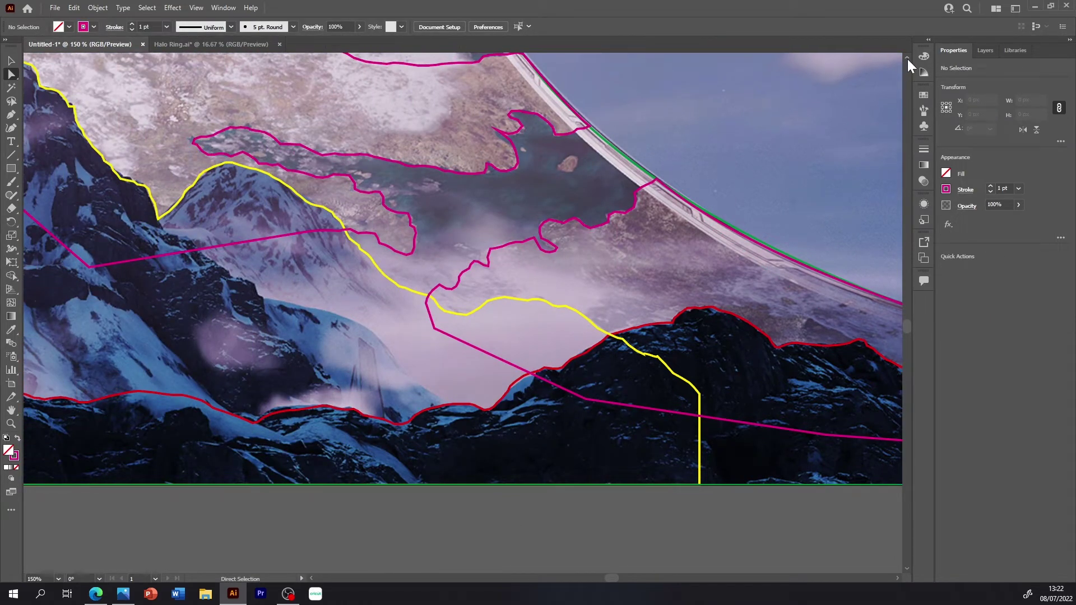
{"action": "scroll", "coordinate": [907, 58], "scroll_direction": "up", "scroll_amount": 4}
{"action": "scroll", "coordinate": [906, 59], "scroll_direction": "up", "scroll_amount": 2}
{"action": "key", "text": "p"}
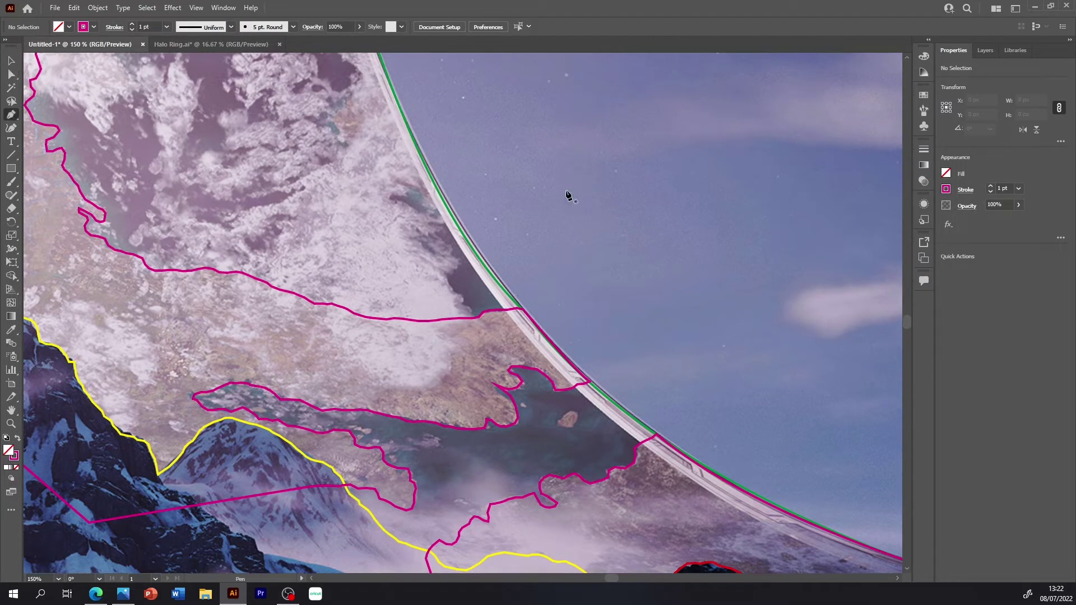
{"action": "left_click", "coordinate": [438, 209]}
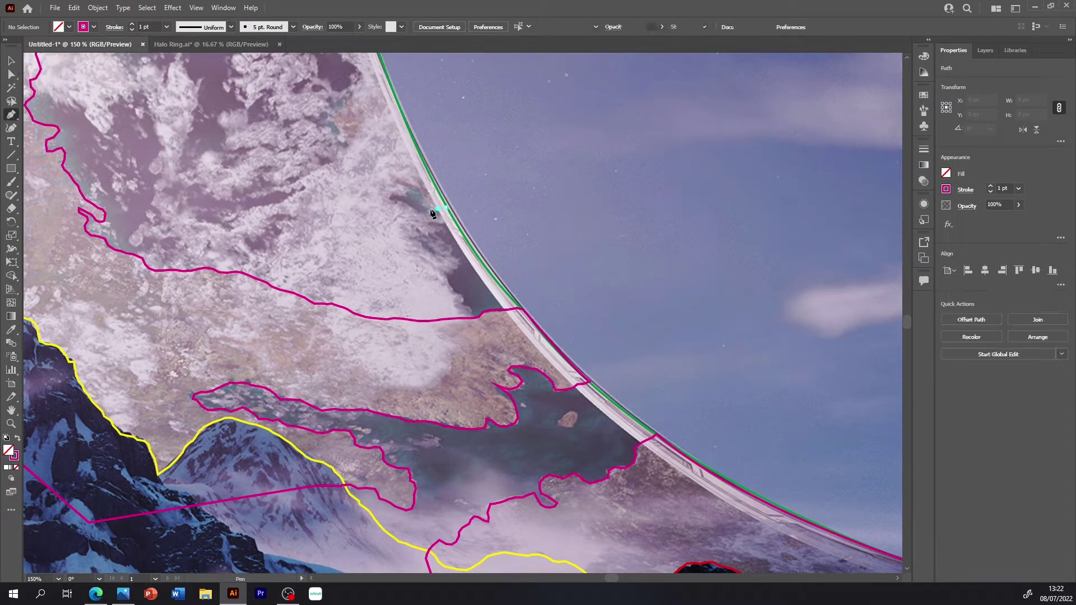
{"action": "mouse_move", "coordinate": [408, 190]}
{"action": "left_mouse_down"}
{"action": "mouse_move", "coordinate": [336, 125]}
{"action": "mouse_move", "coordinate": [350, 87]}
{"action": "left_mouse_up"}
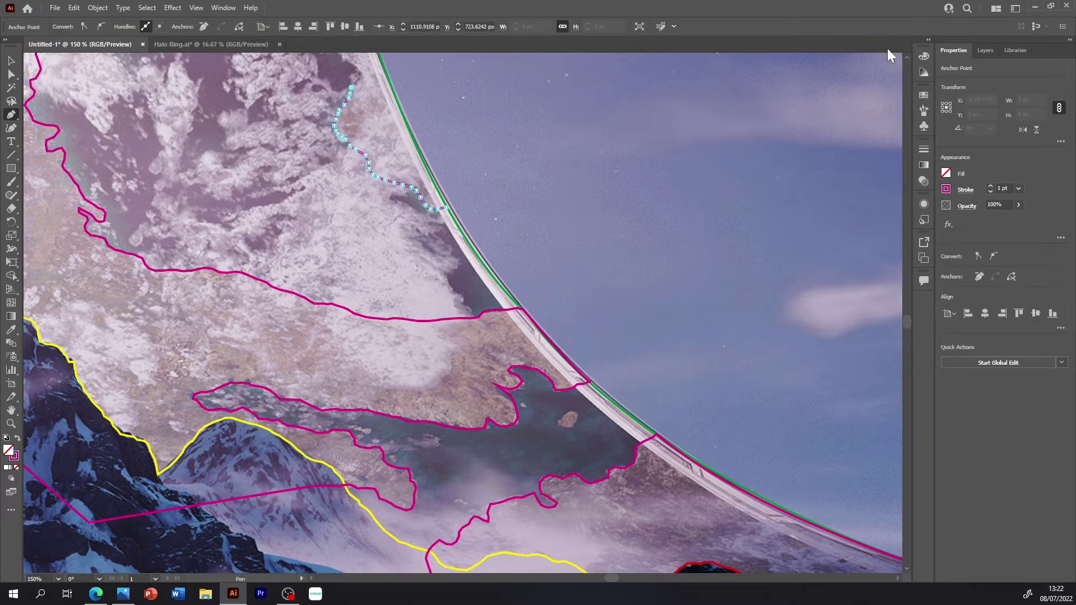
- Extend the outline up the coast, close it with a curve along the ring edge, and deselect
{"action": "scroll", "coordinate": [908, 59], "scroll_direction": "up", "scroll_amount": 5}
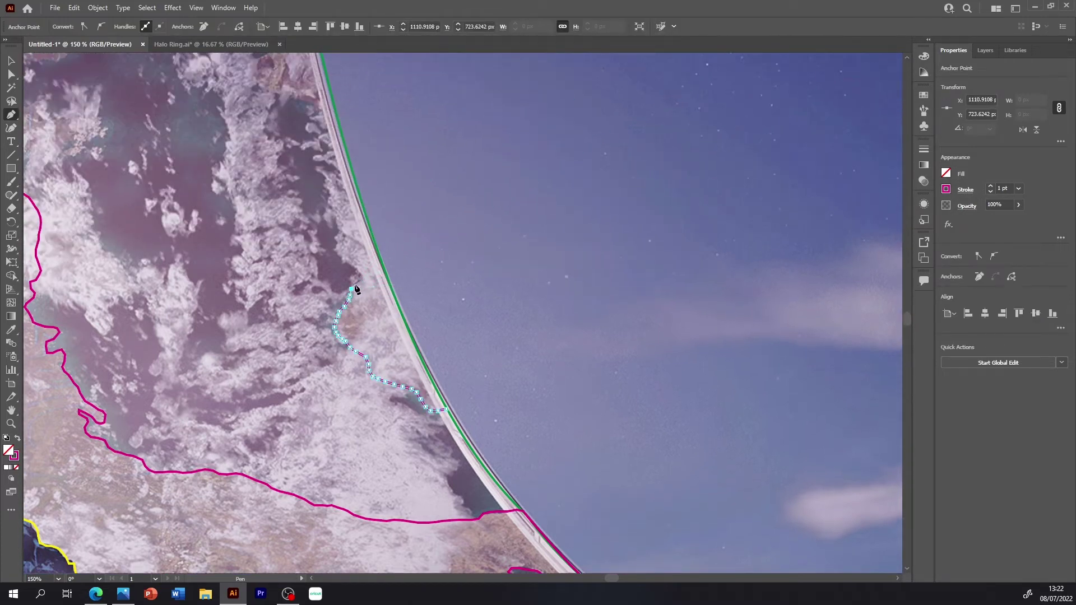
{"action": "left_click_drag", "start_coordinate": [360, 272], "coordinate": [366, 234]}
{"action": "left_click_drag", "start_coordinate": [446, 409], "coordinate": [474, 449]}
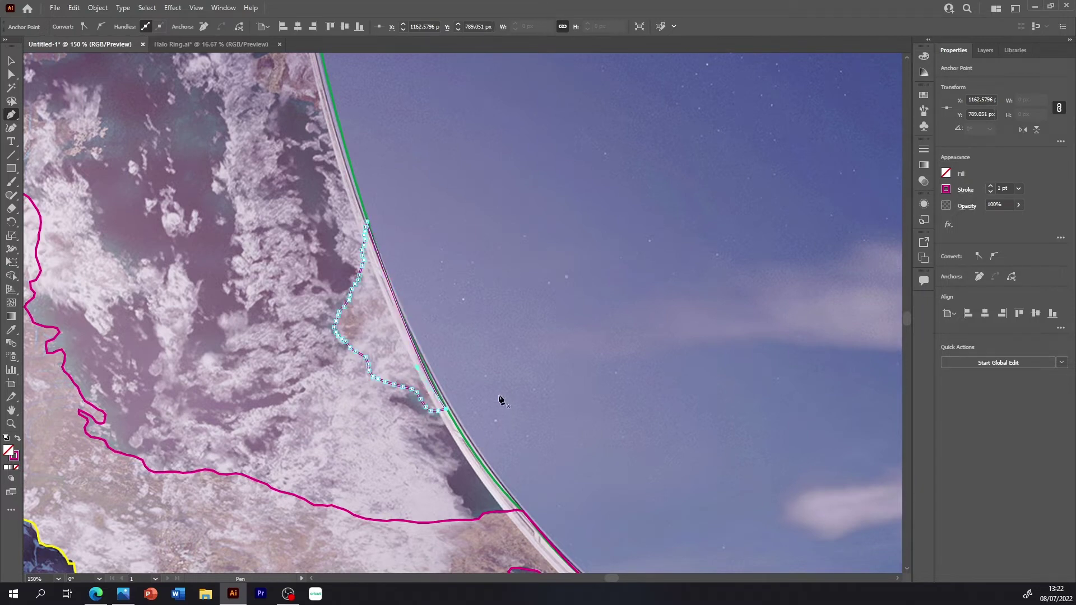
{"action": "key", "text": "v"}
{"action": "left_click", "coordinate": [534, 466]}
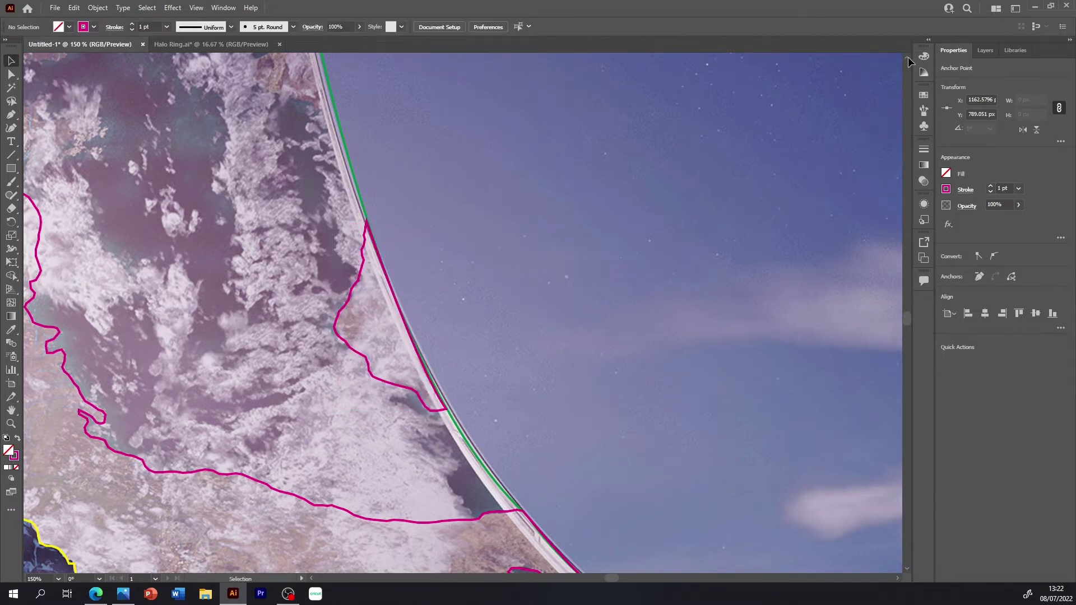
- Begin a second outline tracing the land patch's shoreline by the ring edge
{"action": "scroll", "coordinate": [906, 57], "scroll_direction": "up", "scroll_amount": 5}
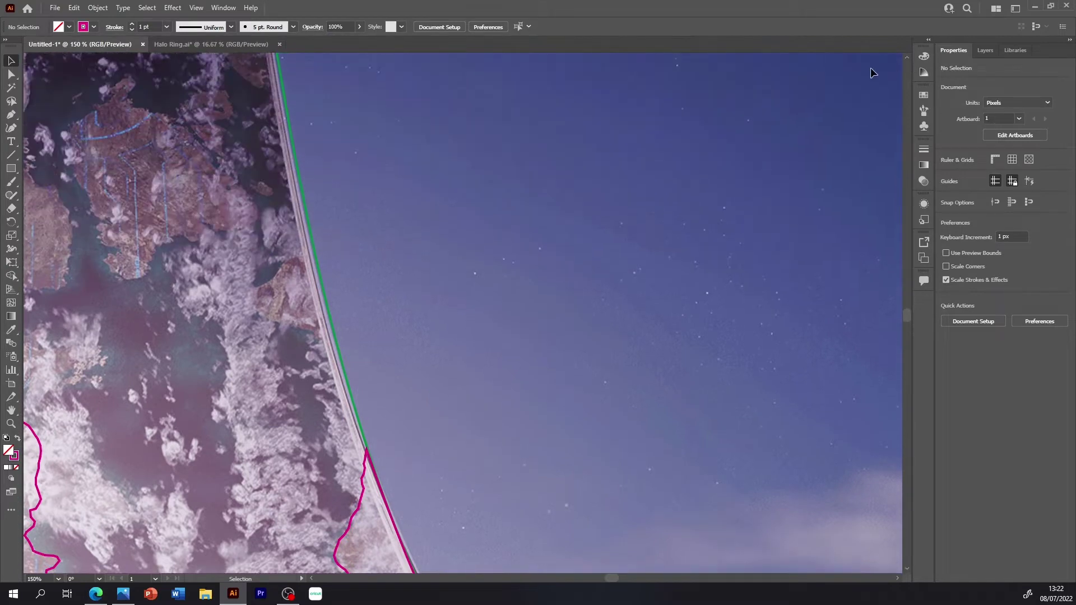
{"action": "key", "text": "p"}
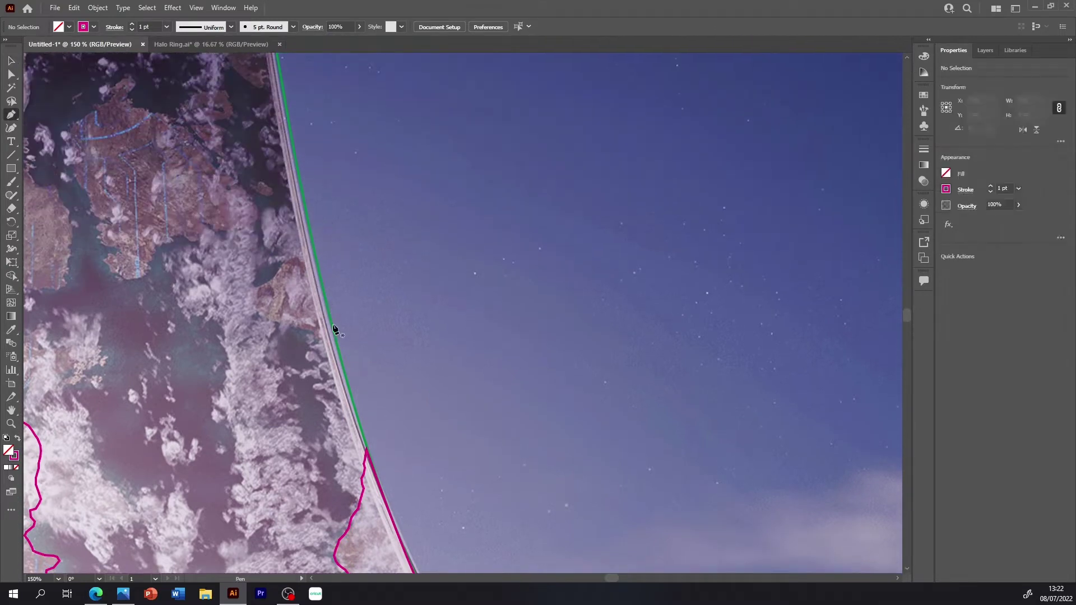
{"action": "left_click", "coordinate": [335, 336]}
{"action": "left_click", "coordinate": [321, 335]}
{"action": "left_click", "coordinate": [308, 332]}
{"action": "left_click", "coordinate": [271, 322]}
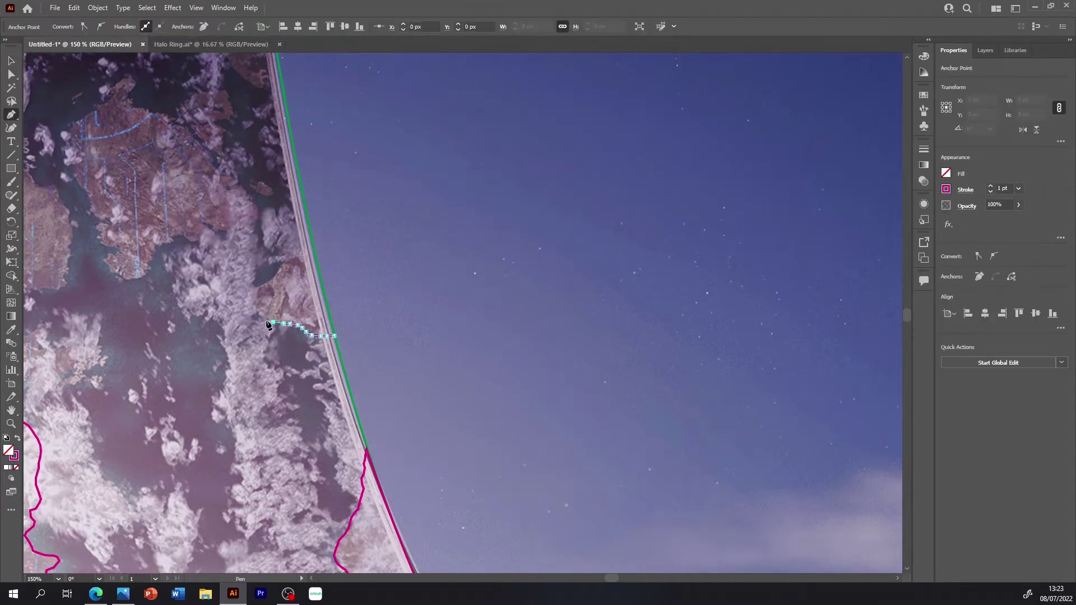
- Trace the patch's shore up to the ring edge, close it back at the start, and deselect
{"action": "left_click", "coordinate": [260, 285]}
{"action": "left_click", "coordinate": [270, 278]}
{"action": "left_click", "coordinate": [290, 257]}
{"action": "left_click", "coordinate": [312, 241]}
{"action": "left_click", "coordinate": [320, 291]}
{"action": "left_click", "coordinate": [333, 336]}
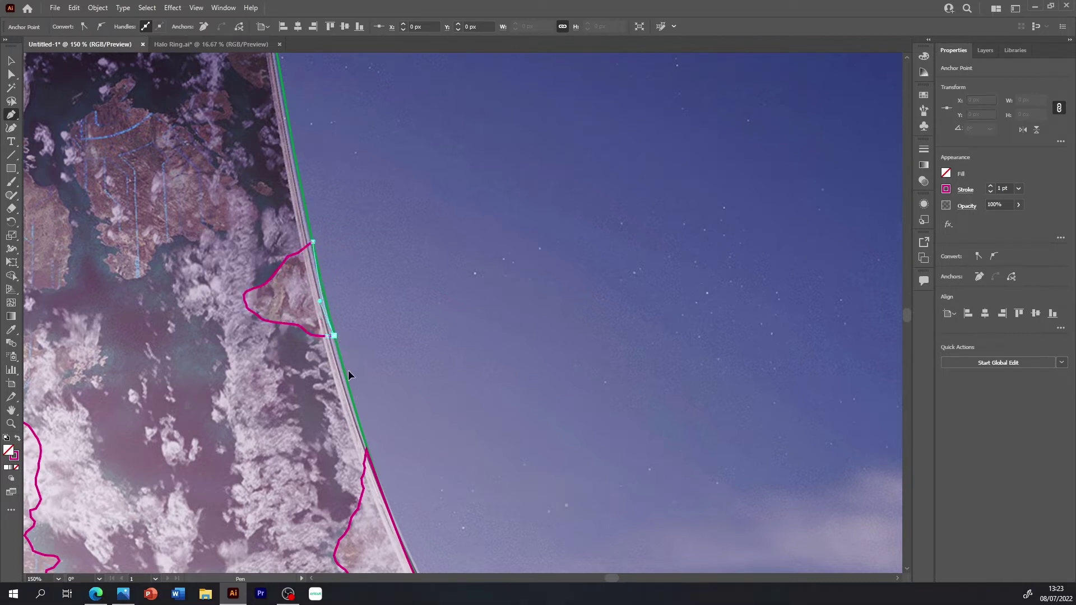
{"action": "key", "text": "v"}
{"action": "left_click", "coordinate": [407, 349]}
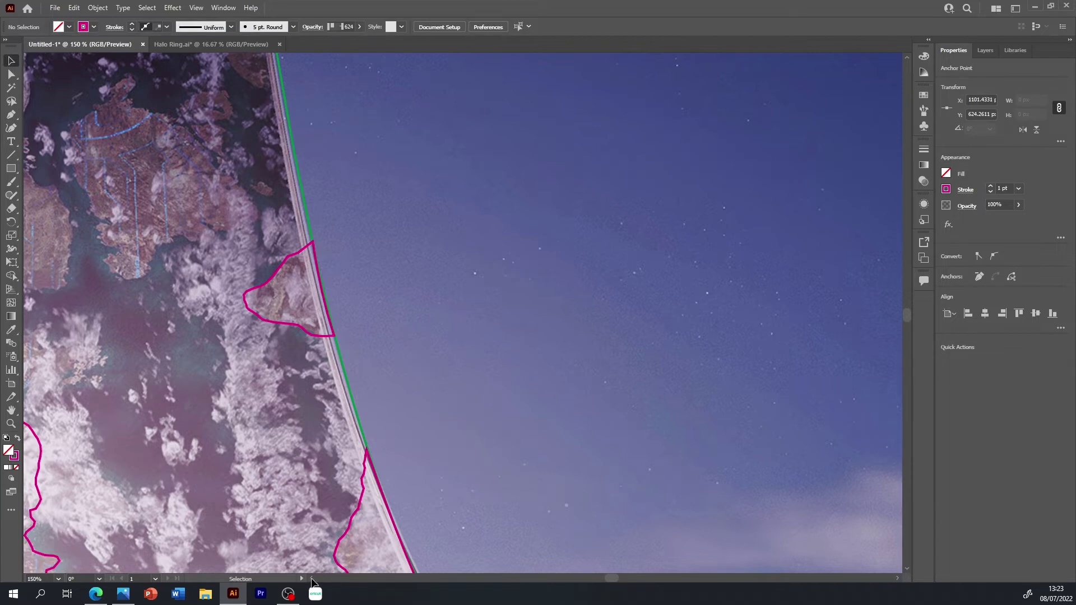
- Start a magenta pen outline at the left ring edge, tracing the shore around the bay
{"action": "scroll", "coordinate": [312, 584], "scroll_direction": "left", "scroll_amount": 2}
{"action": "scroll", "coordinate": [312, 584], "scroll_direction": "left", "scroll_amount": 3}
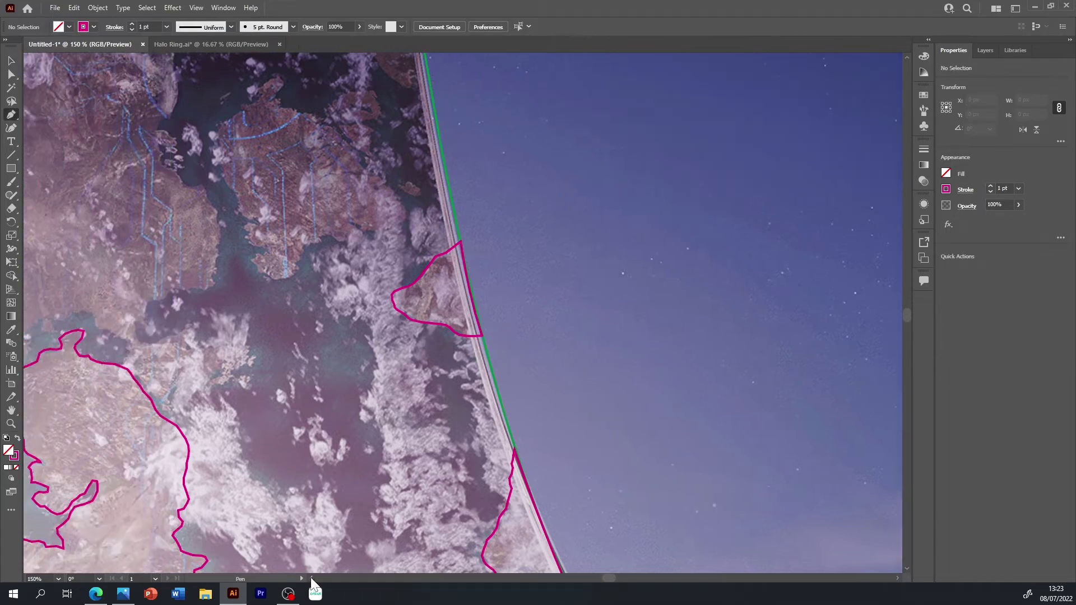
{"action": "scroll", "coordinate": [312, 585], "scroll_direction": "left", "scroll_amount": 3}
{"action": "scroll", "coordinate": [312, 585], "scroll_direction": "left", "scroll_amount": 2}
{"action": "key", "text": "p"}
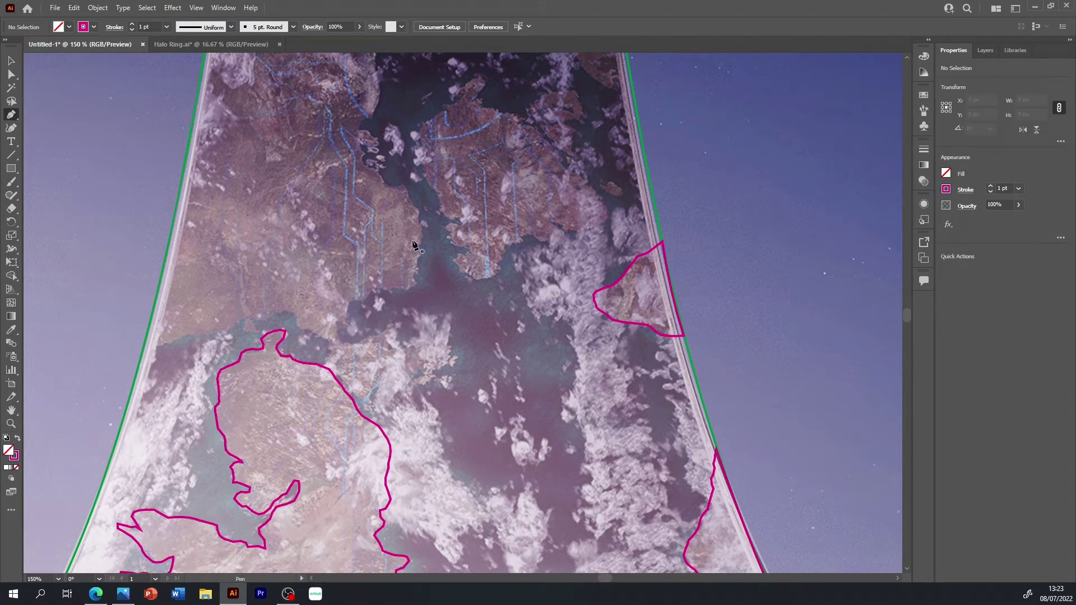
{"action": "left_click", "coordinate": [142, 353]}
{"action": "left_click", "coordinate": [227, 330]}
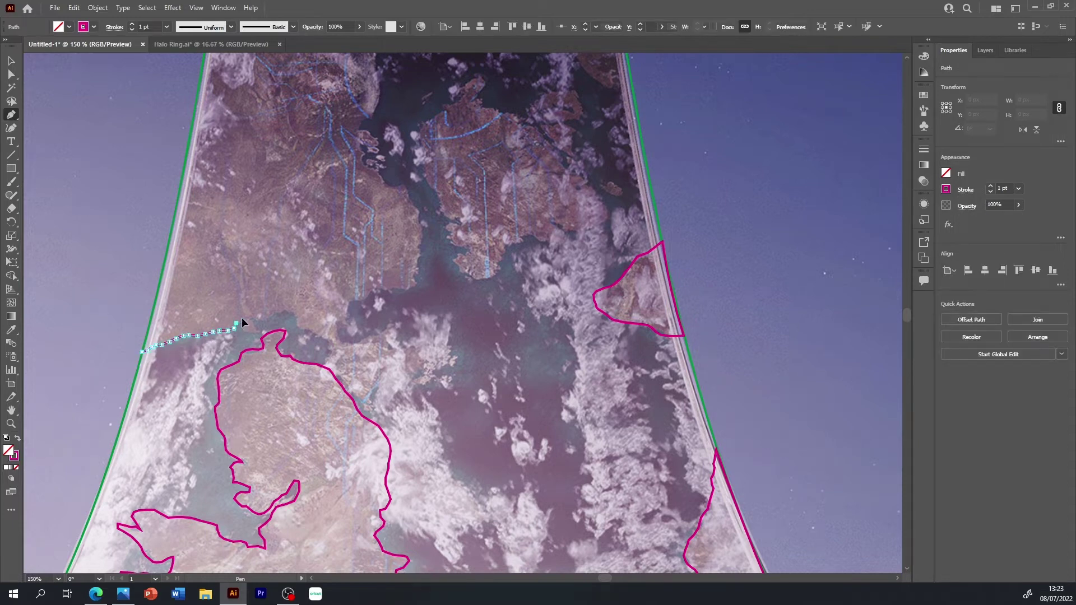
{"action": "left_click", "coordinate": [263, 317]}
{"action": "left_click", "coordinate": [297, 324]}
{"action": "left_click", "coordinate": [306, 329]}
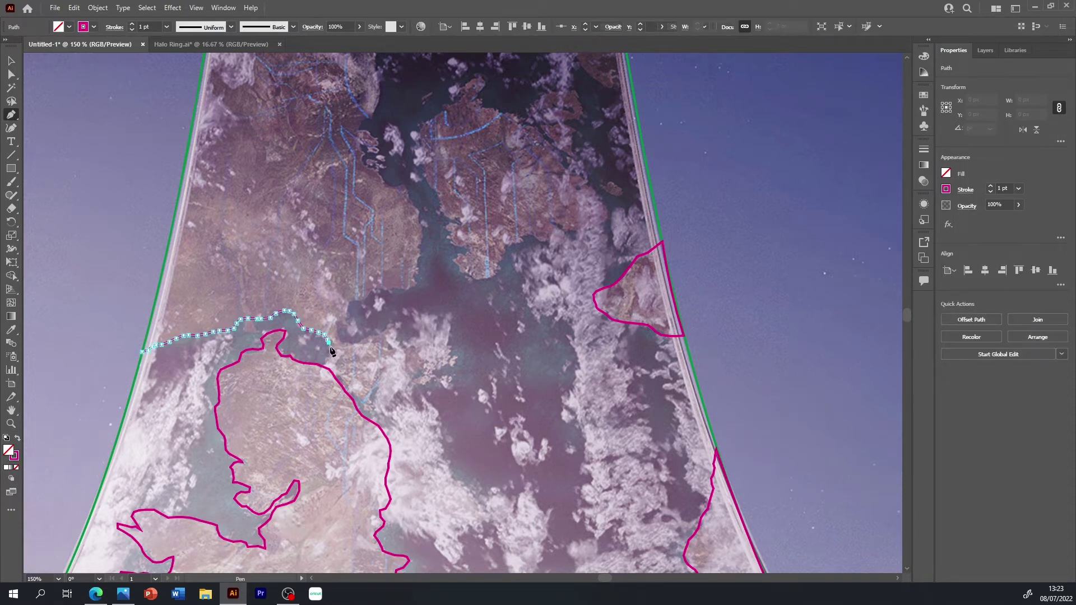
{"action": "left_click", "coordinate": [328, 343]}
{"action": "left_click", "coordinate": [330, 353]}
{"action": "mouse_move", "coordinate": [321, 366]}
{"action": "left_mouse_down"}
{"action": "mouse_move", "coordinate": [321, 396]}
{"action": "mouse_move", "coordinate": [351, 407]}
{"action": "mouse_move", "coordinate": [392, 381]}
{"action": "left_mouse_up"}
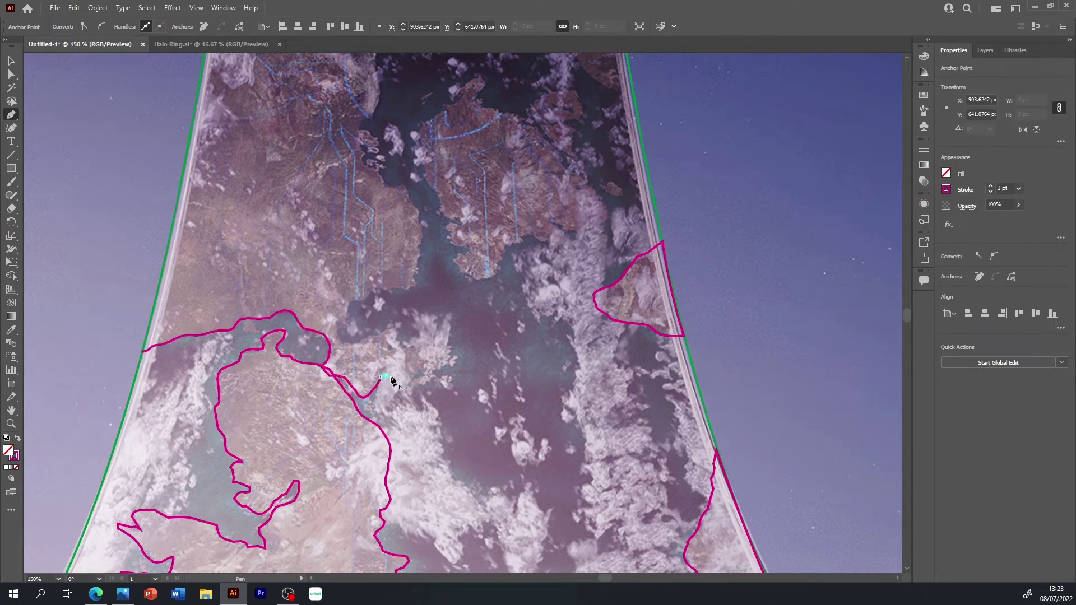
- Continue the coastline across the channel, back along the inlet shore and up the channel
{"action": "left_click", "coordinate": [417, 377]}
{"action": "left_click", "coordinate": [442, 352]}
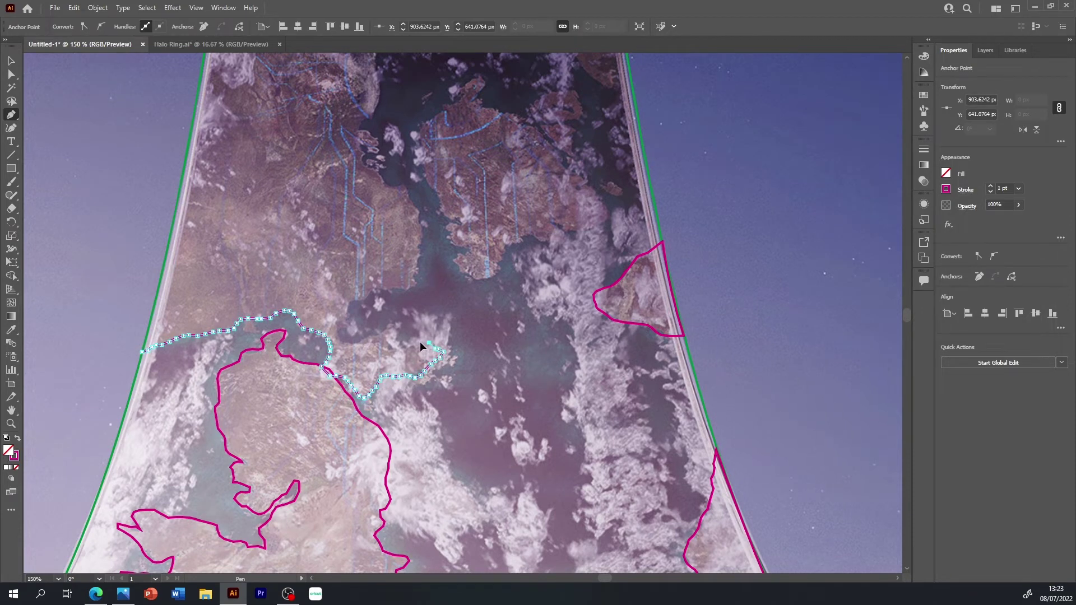
{"action": "left_click", "coordinate": [392, 344]}
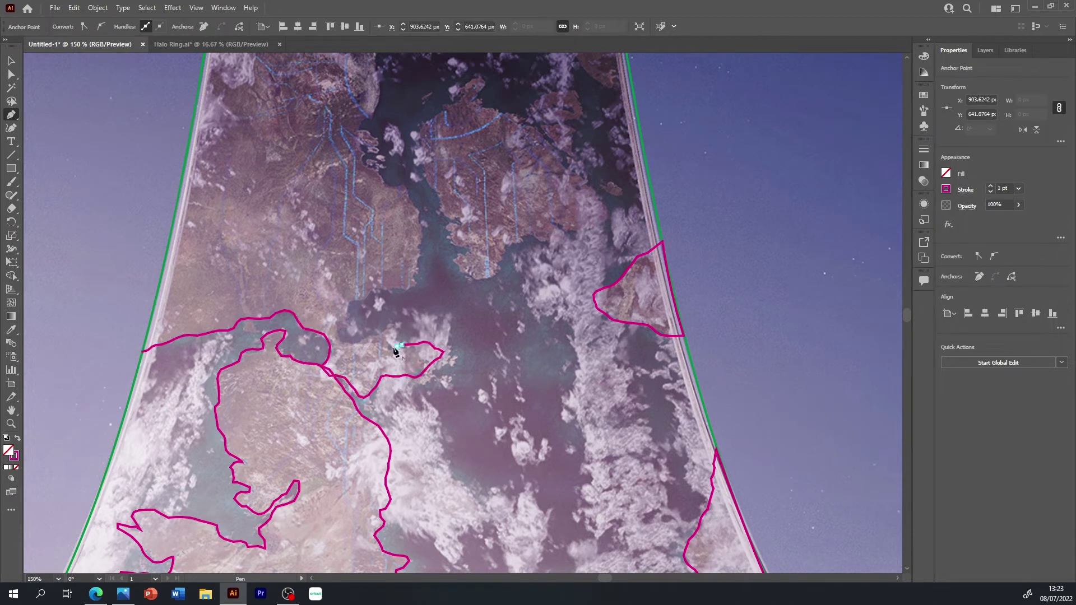
{"action": "left_click", "coordinate": [343, 343]}
{"action": "left_click", "coordinate": [362, 299]}
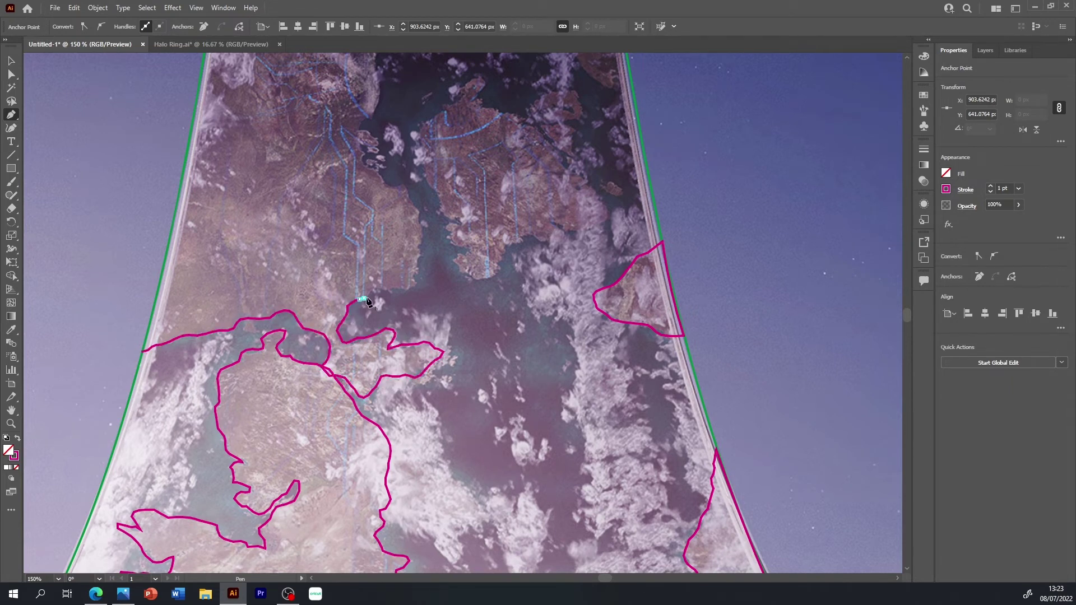
{"action": "left_click", "coordinate": [401, 290]}
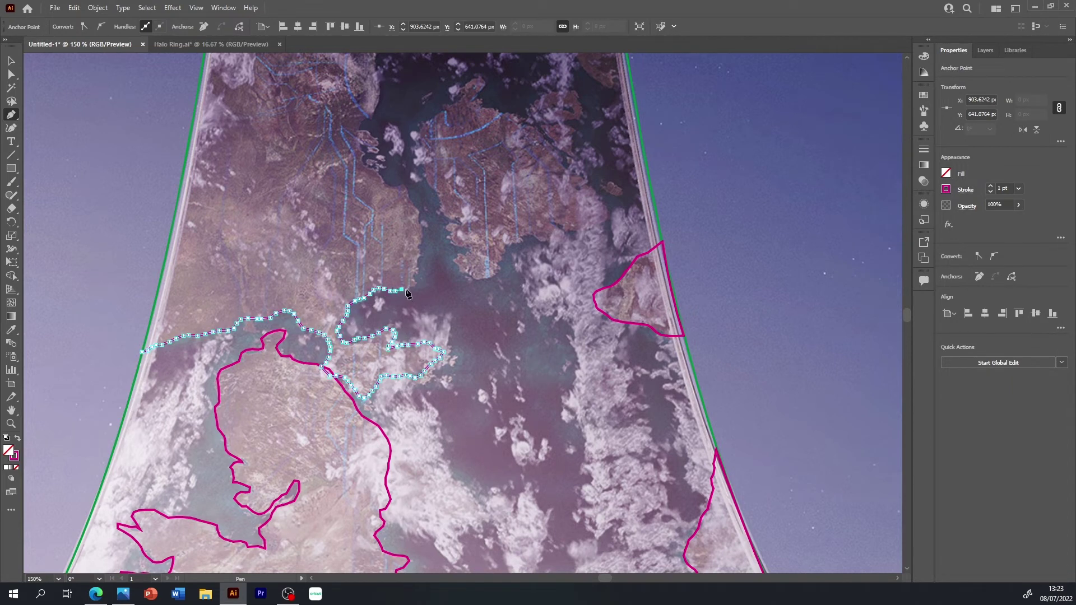
{"action": "left_click", "coordinate": [420, 259]}
{"action": "left_click", "coordinate": [422, 223]}
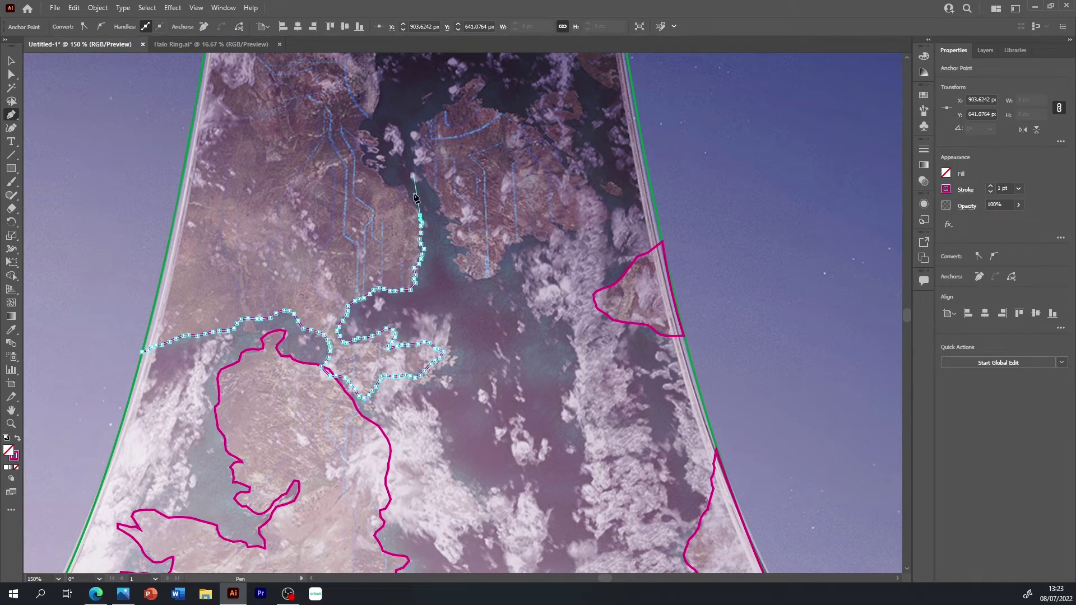
{"action": "left_click", "coordinate": [416, 208]}
{"action": "left_click", "coordinate": [403, 185]}
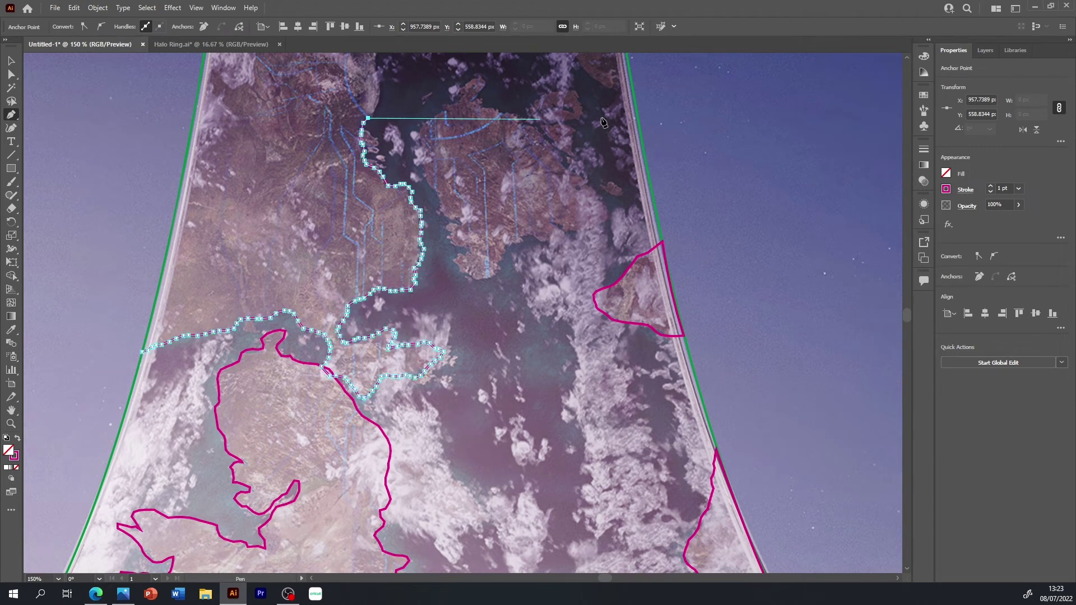
{"action": "scroll", "coordinate": [907, 56], "scroll_direction": "up", "scroll_amount": 5}
{"action": "scroll", "coordinate": [907, 56], "scroll_direction": "up", "scroll_amount": 3}
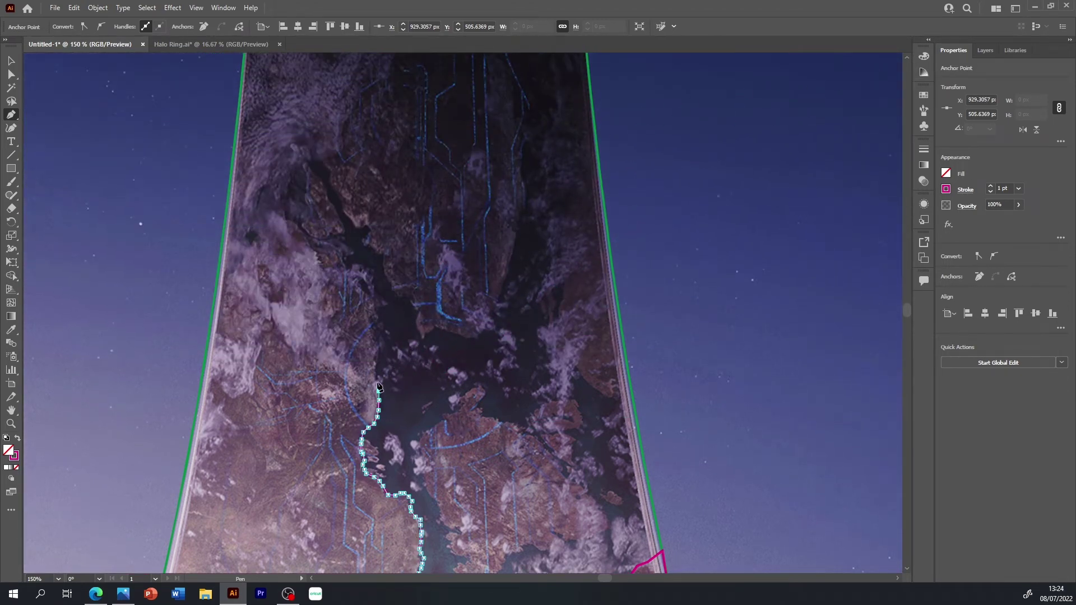
- Trace up the channel shore, down toward the left ring edge, and close at the start
{"action": "left_click", "coordinate": [378, 343]}
{"action": "left_click_drag", "start_coordinate": [375, 316], "coordinate": [381, 312]}
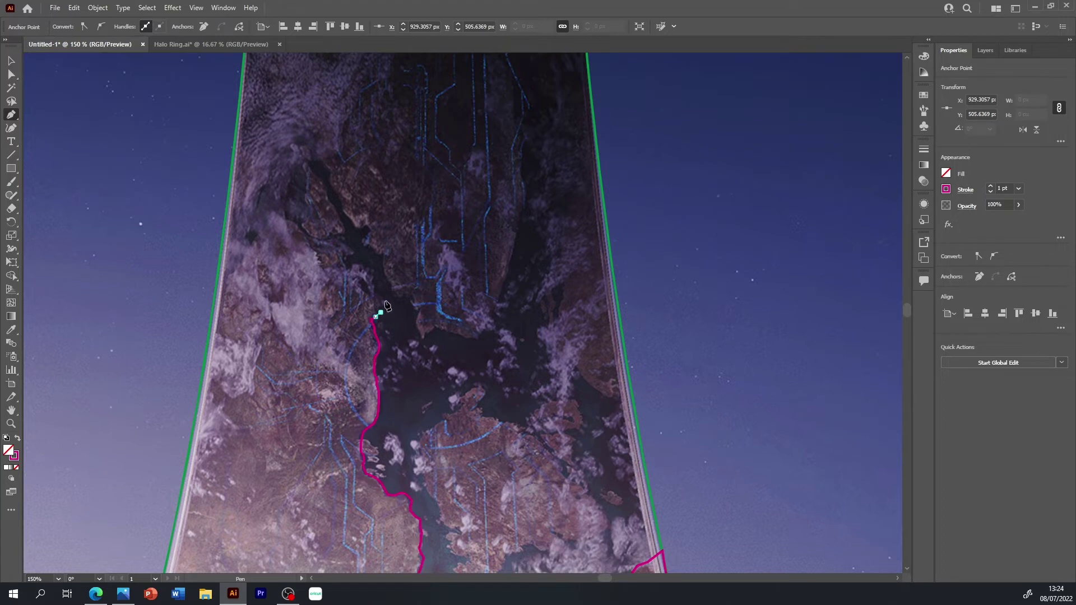
{"action": "left_click", "coordinate": [379, 297]}
{"action": "left_click", "coordinate": [338, 253]}
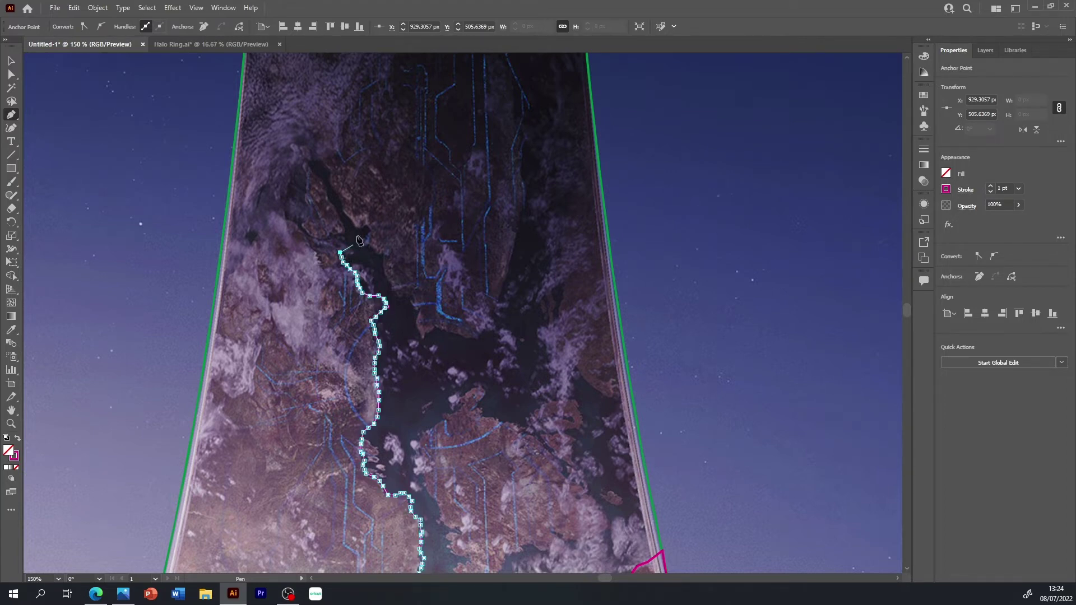
{"action": "left_click", "coordinate": [329, 252]}
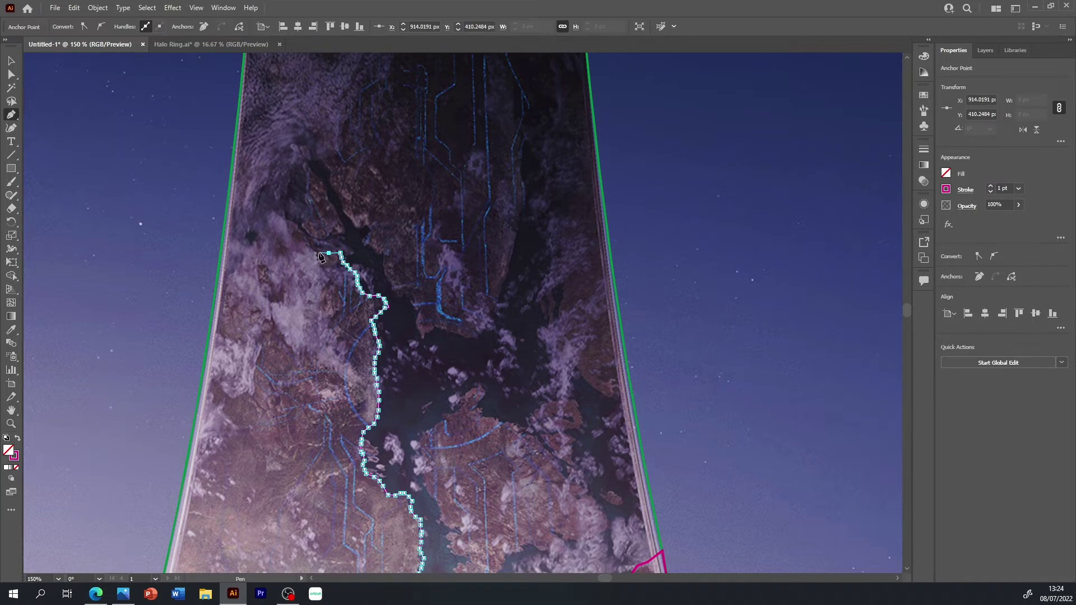
{"action": "left_click", "coordinate": [271, 217]}
{"action": "left_click", "coordinate": [261, 229]}
{"action": "left_click", "coordinate": [252, 240]}
{"action": "left_click", "coordinate": [242, 262]}
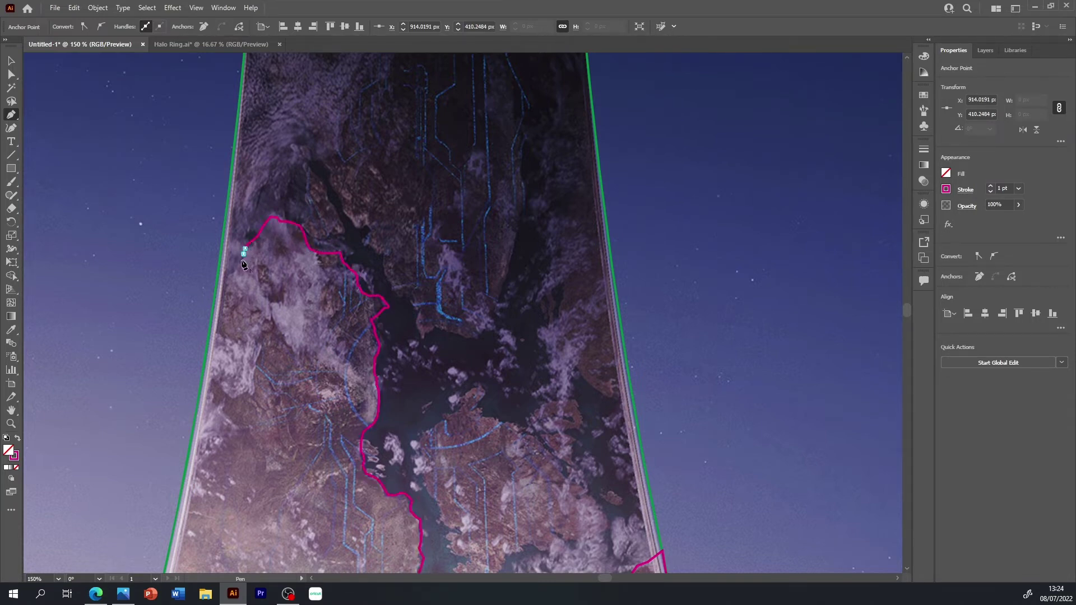
{"action": "left_click", "coordinate": [214, 298]}
{"action": "scroll", "coordinate": [907, 312], "scroll_direction": "down", "scroll_amount": 5}
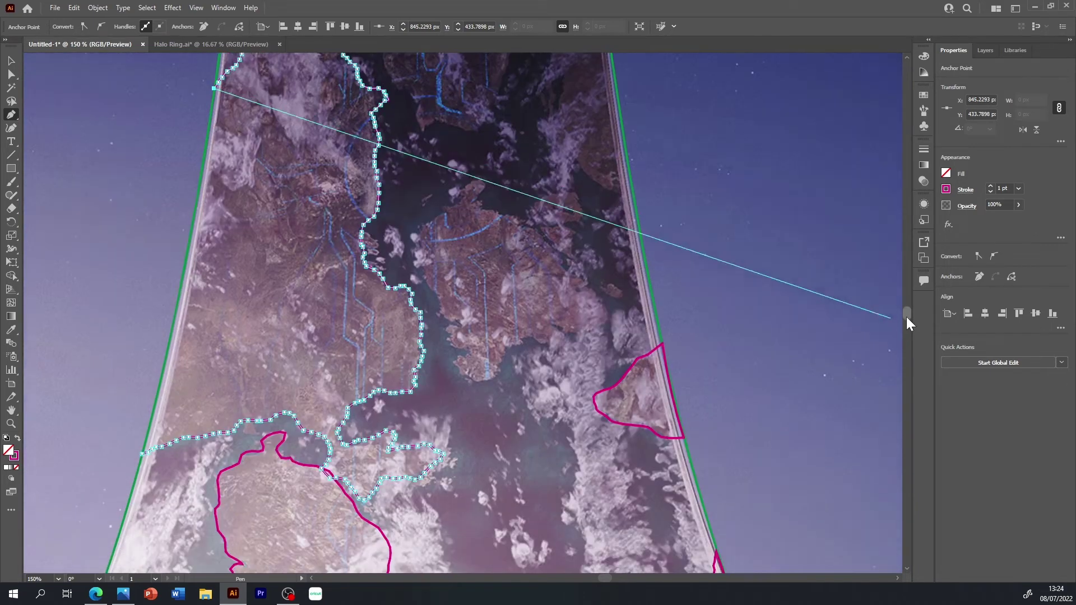
{"action": "left_click_drag", "start_coordinate": [141, 452], "coordinate": [106, 503]}
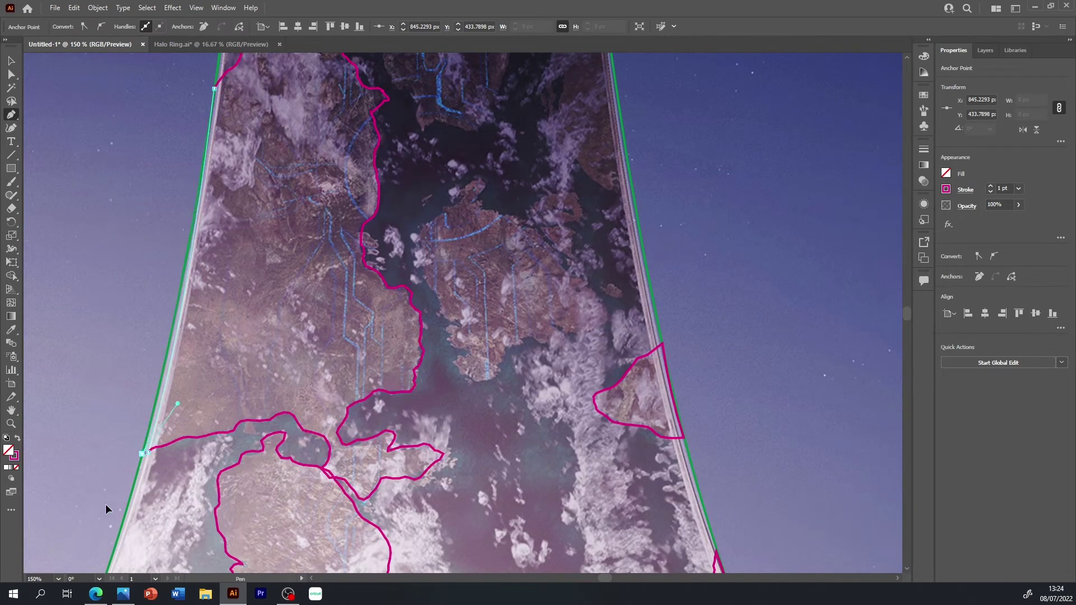
- Check the finished outline's anchor points, then deselect it and return to the Pen tool
{"action": "key", "text": "a"}
{"action": "left_click", "coordinate": [148, 448]}
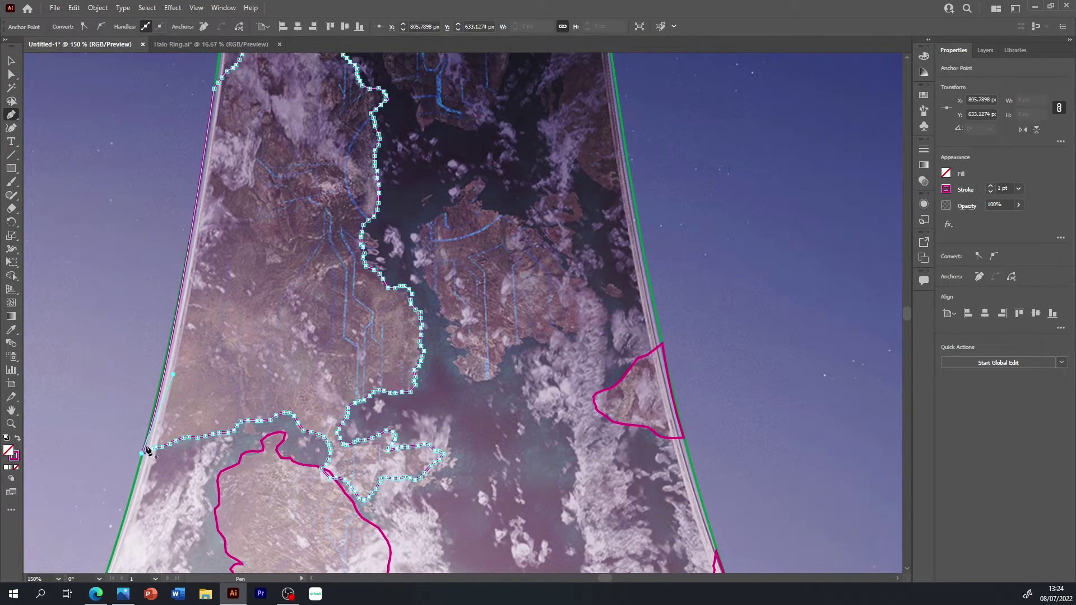
{"action": "left_click", "coordinate": [175, 377]}
{"action": "key", "text": "p"}
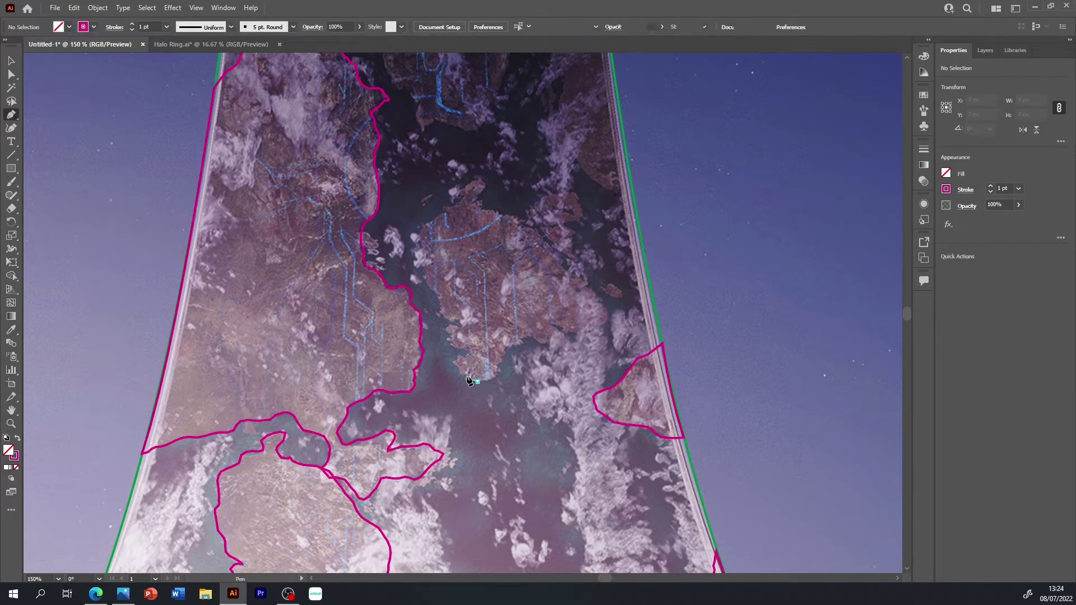
- Trace the central landmass's left shore upward and around the headland peak at the top
{"action": "left_click", "coordinate": [452, 362]}
{"action": "left_click", "coordinate": [454, 344]}
{"action": "left_click", "coordinate": [448, 337]}
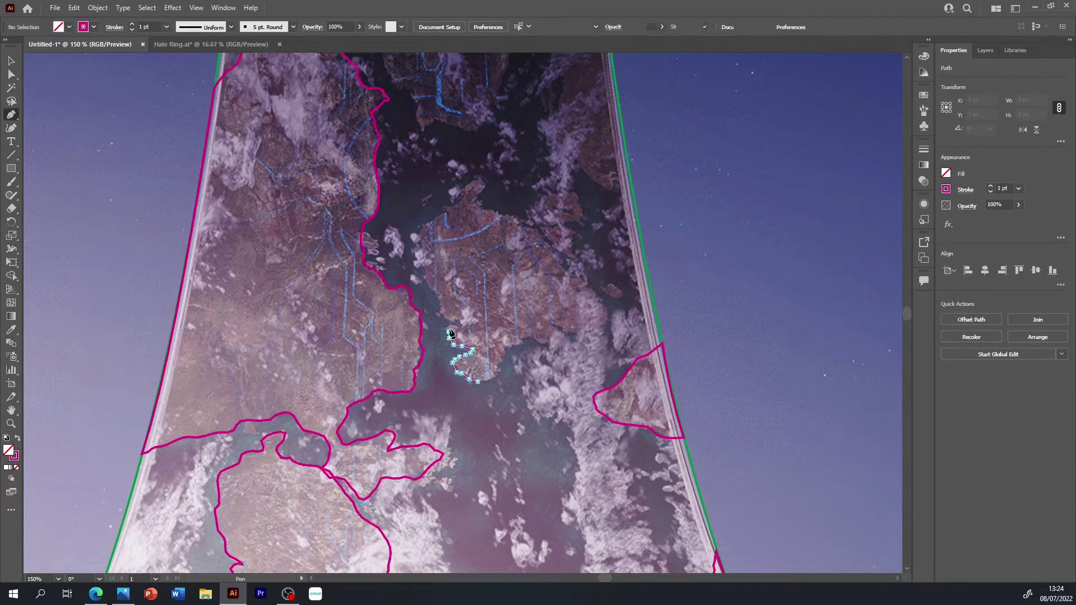
{"action": "left_click", "coordinate": [448, 318]}
{"action": "left_click", "coordinate": [441, 307]}
{"action": "left_click", "coordinate": [428, 287]}
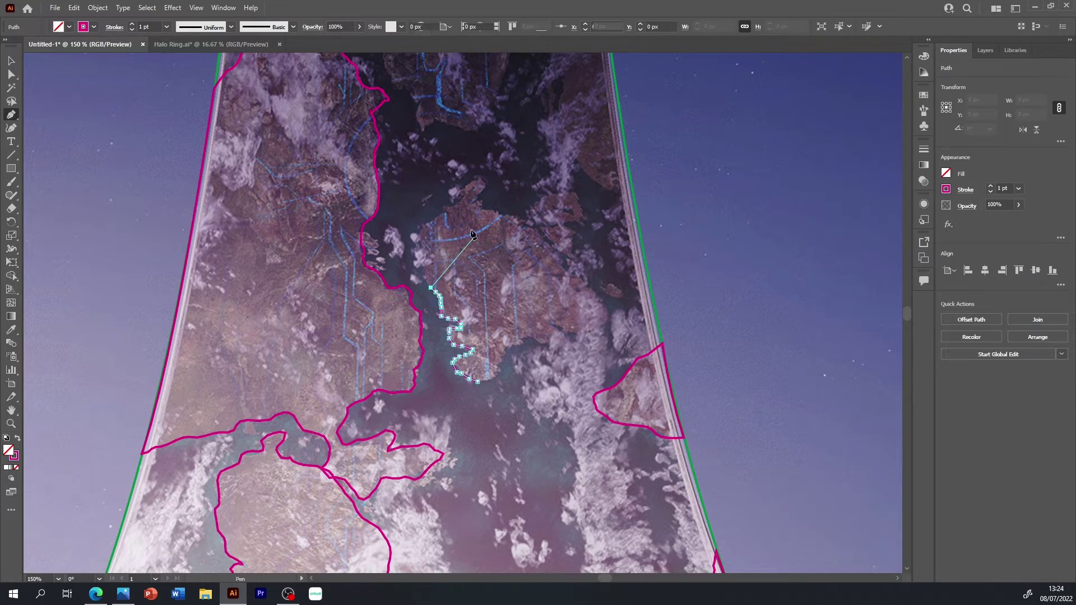
{"action": "left_click", "coordinate": [421, 266]}
{"action": "left_click", "coordinate": [422, 233]}
{"action": "left_click", "coordinate": [436, 218]}
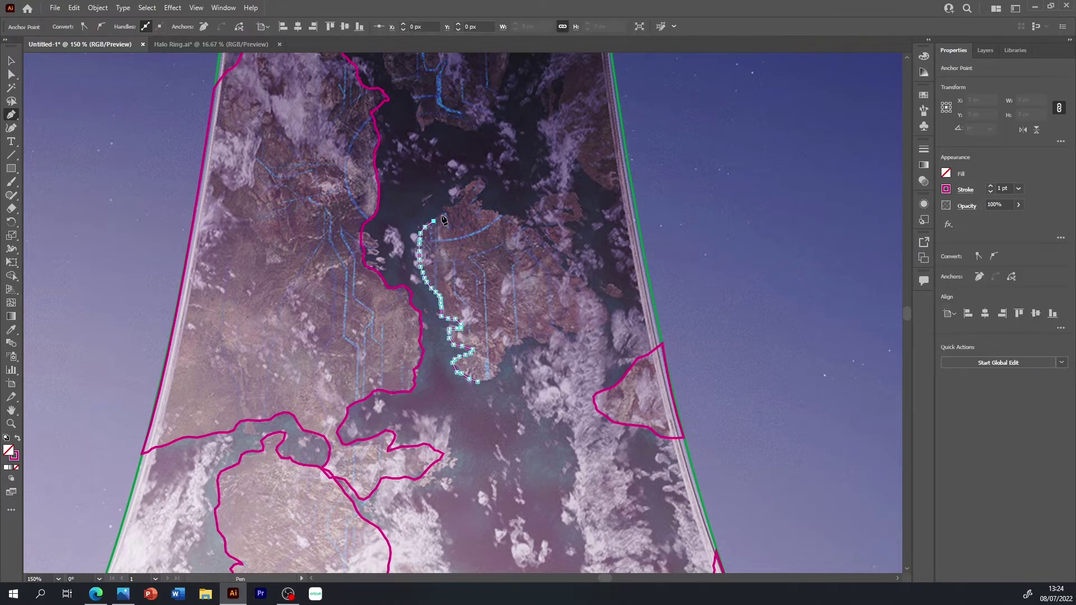
{"action": "left_click", "coordinate": [462, 192]}
{"action": "left_click", "coordinate": [475, 182]}
{"action": "left_click", "coordinate": [479, 188]}
{"action": "left_click", "coordinate": [476, 201]}
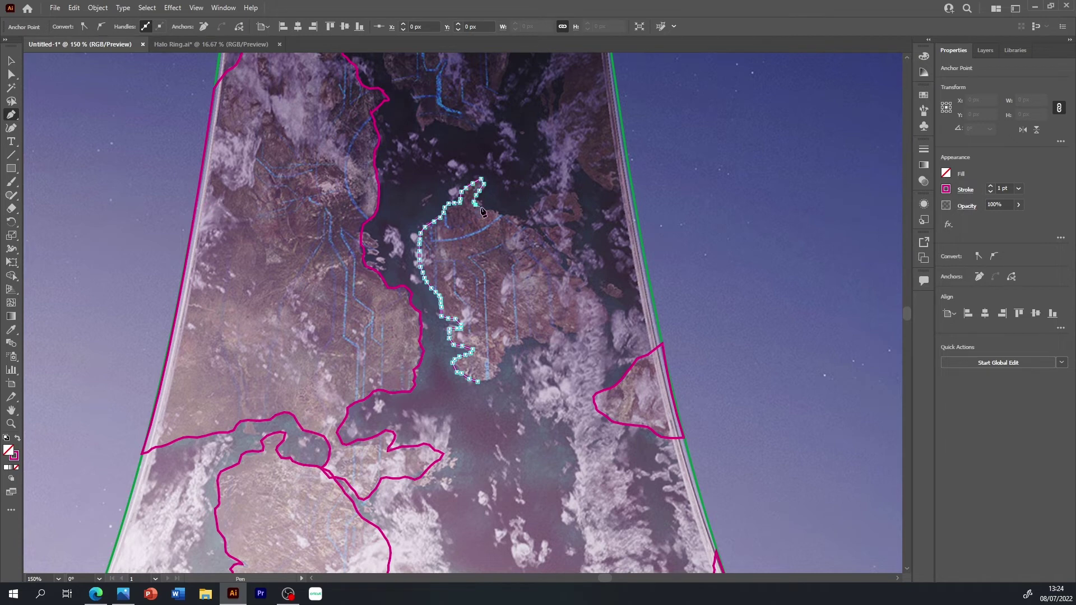
- Run the outline down the right shore and around the southern inlet, close it, and deselect
{"action": "left_click", "coordinate": [496, 214]}
{"action": "left_click", "coordinate": [502, 217]}
{"action": "left_click", "coordinate": [510, 220]}
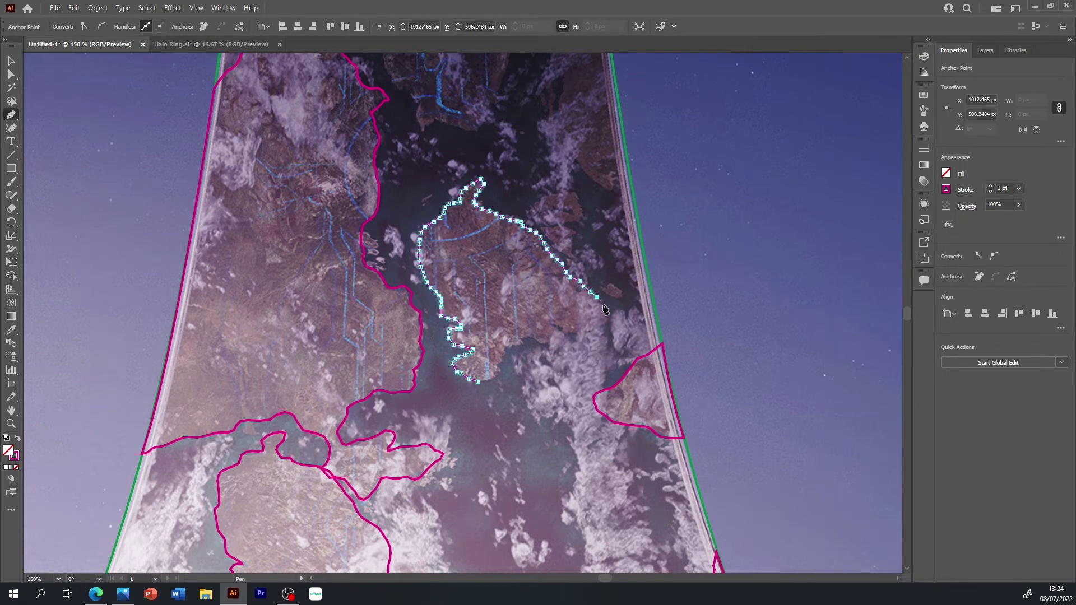
{"action": "left_click", "coordinate": [560, 326]}
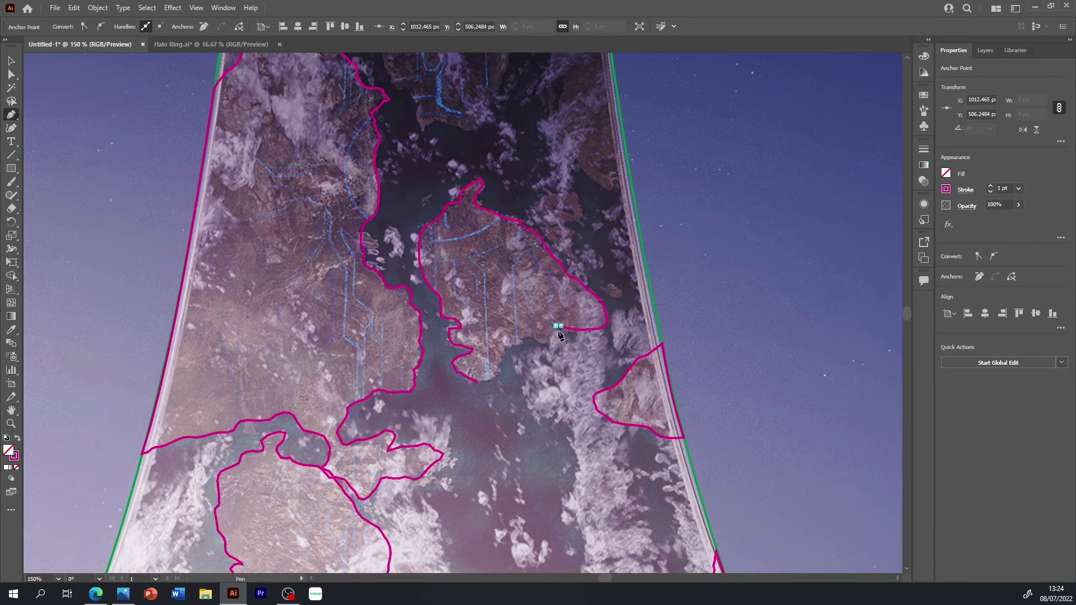
{"action": "left_click", "coordinate": [526, 340]}
{"action": "left_click", "coordinate": [504, 354]}
{"action": "left_click", "coordinate": [487, 375]}
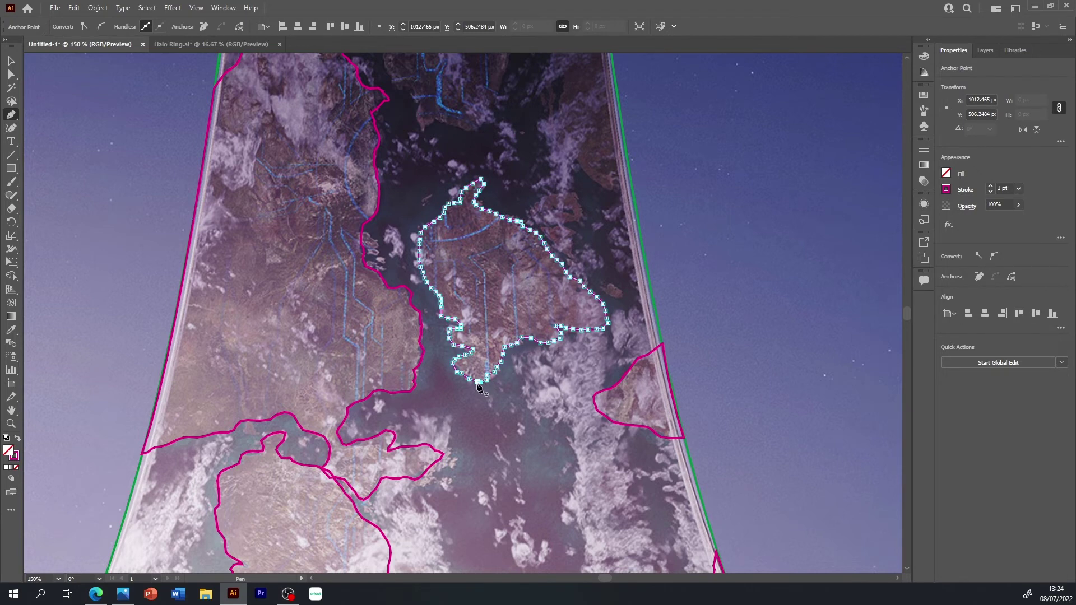
{"action": "left_click", "coordinate": [567, 428], "text": "ctrl"}
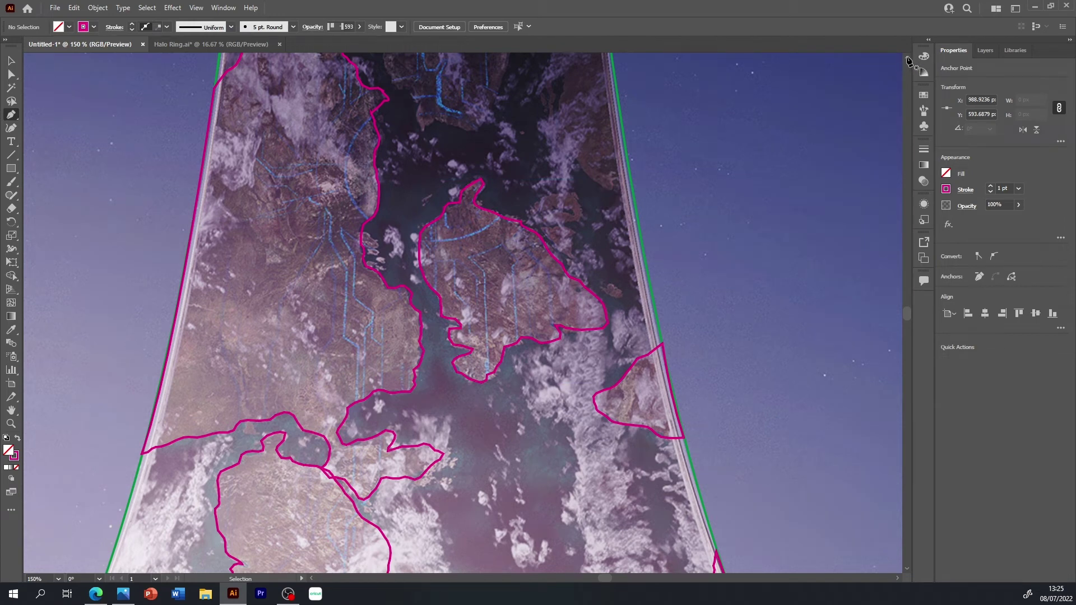
- Start a new magenta outline on the right-hand coast and trace it upward
{"action": "scroll", "coordinate": [907, 58], "scroll_direction": "up", "scroll_amount": 3}
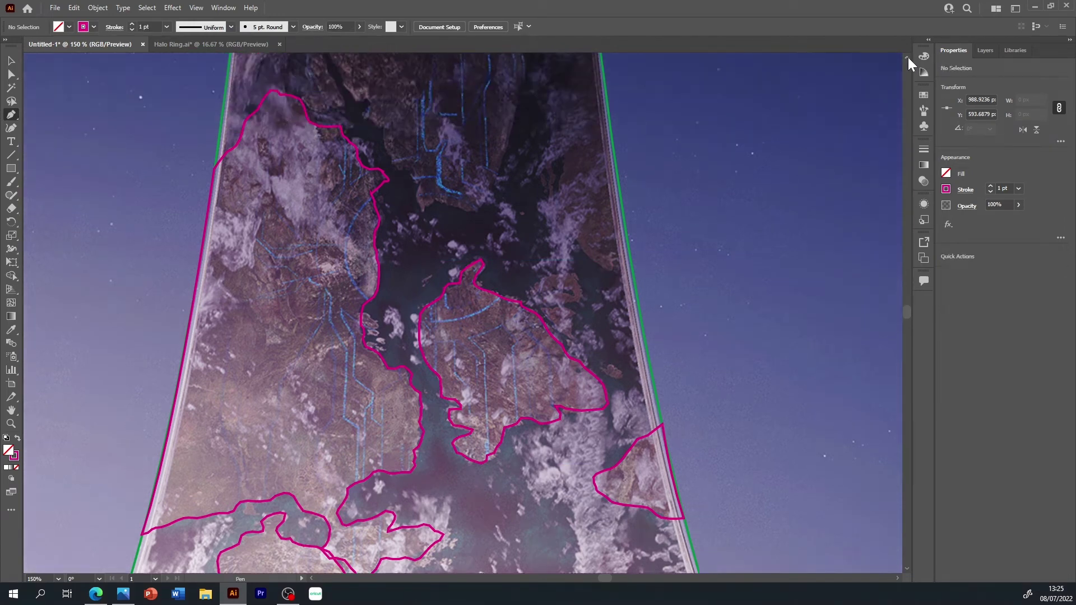
{"action": "scroll", "coordinate": [908, 59], "scroll_direction": "up", "scroll_amount": 2}
{"action": "scroll", "coordinate": [907, 59], "scroll_direction": "up", "scroll_amount": 2}
{"action": "scroll", "coordinate": [907, 58], "scroll_direction": "up", "scroll_amount": 3}
{"action": "scroll", "coordinate": [907, 59], "scroll_direction": "up", "scroll_amount": 2}
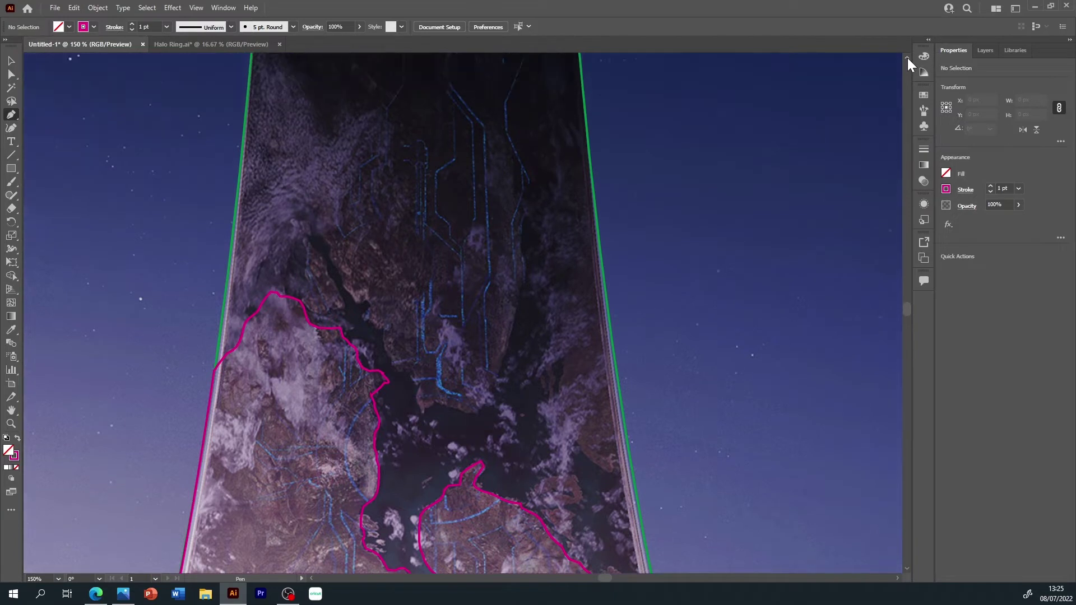
{"action": "scroll", "coordinate": [907, 58], "scroll_direction": "up", "scroll_amount": 1}
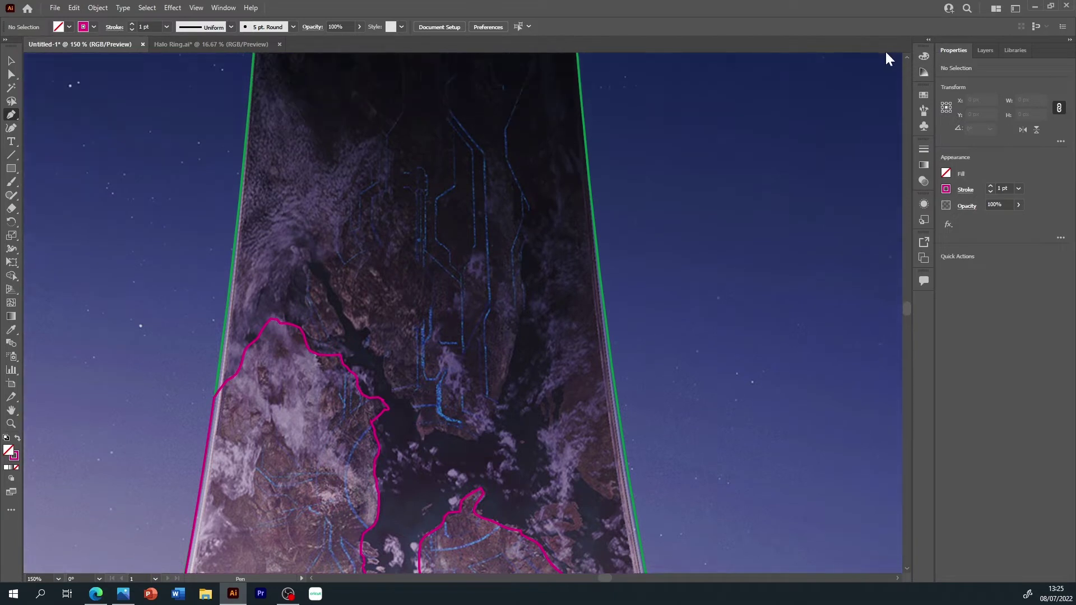
{"action": "left_click", "coordinate": [633, 504]}
{"action": "left_click", "coordinate": [608, 498]}
{"action": "left_click", "coordinate": [594, 493]}
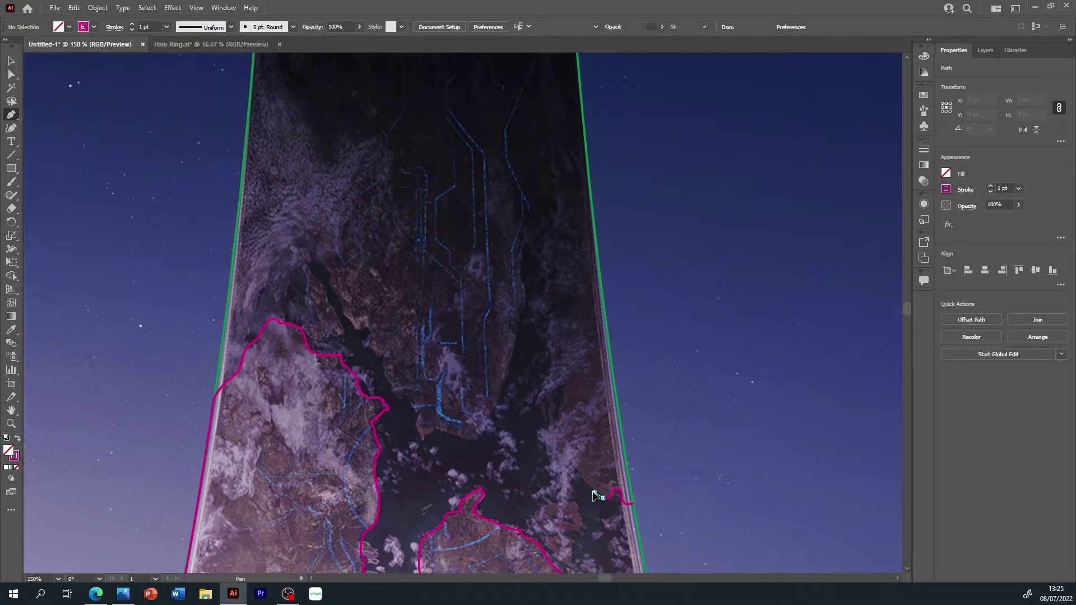
{"action": "left_click", "coordinate": [562, 448]}
{"action": "left_click", "coordinate": [557, 441]}
{"action": "left_click", "coordinate": [558, 420]}
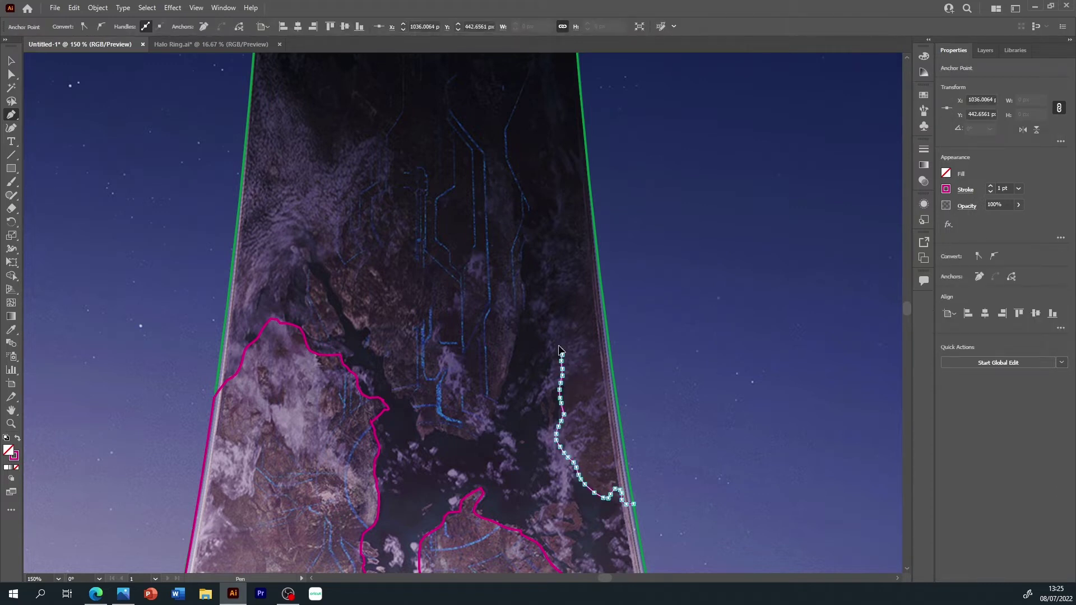
- Follow the hook in the right-hand coast and continue the trace up to its top
{"action": "left_click", "coordinate": [560, 300]}
{"action": "left_click", "coordinate": [546, 304]}
{"action": "left_click", "coordinate": [543, 295]}
{"action": "left_click", "coordinate": [544, 274]}
{"action": "left_click", "coordinate": [537, 251]}
{"action": "left_click", "coordinate": [543, 233]}
{"action": "left_click", "coordinate": [547, 228]}
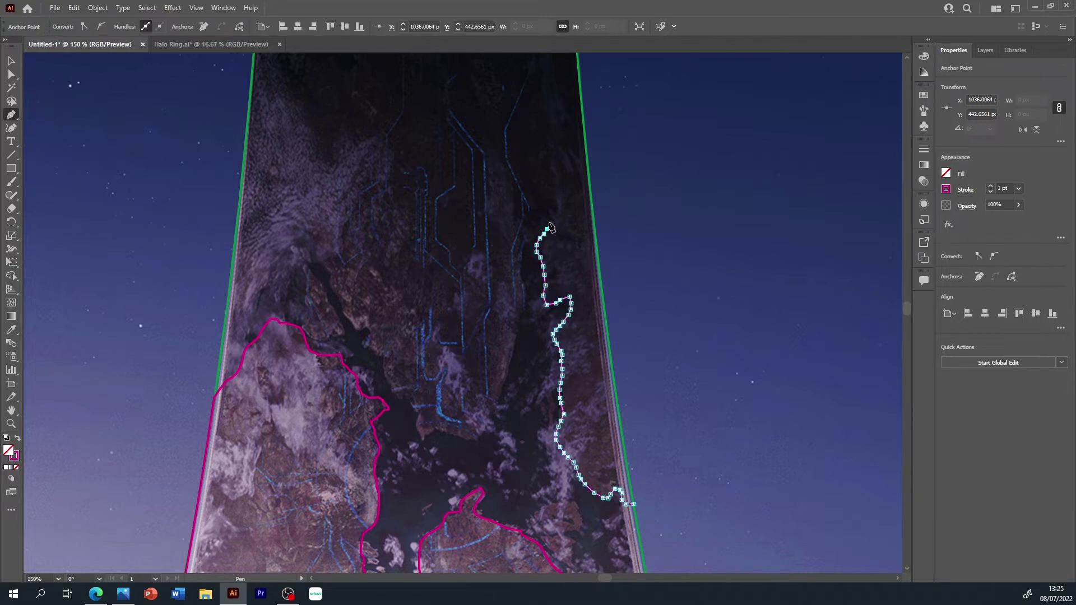
{"action": "left_click", "coordinate": [542, 198]}
{"action": "scroll", "coordinate": [906, 58], "scroll_direction": "up", "scroll_amount": 3}
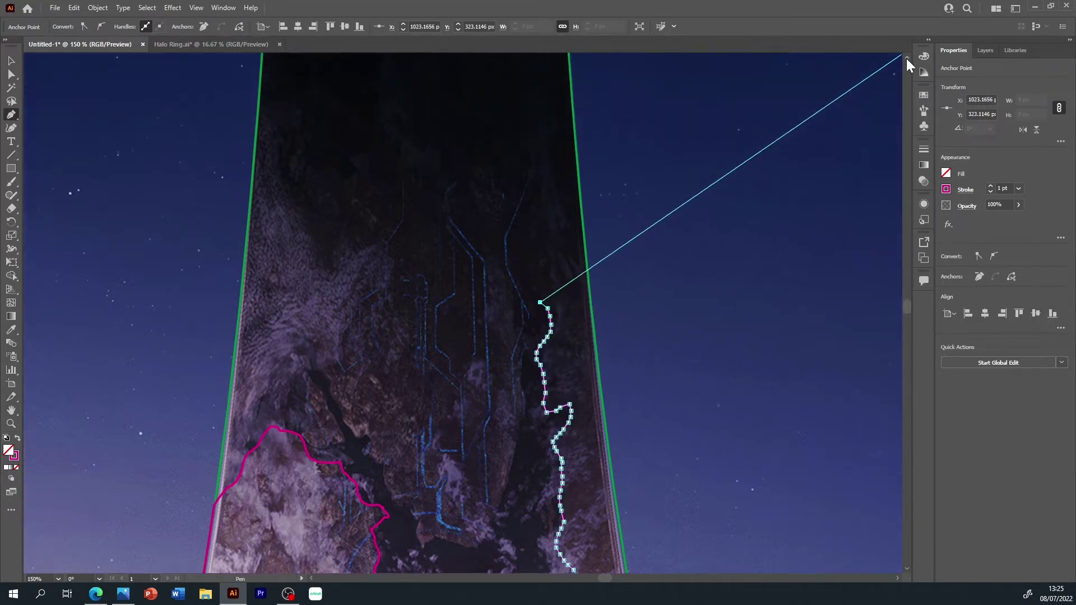
{"action": "scroll", "coordinate": [905, 58], "scroll_direction": "up", "scroll_amount": 4}
{"action": "scroll", "coordinate": [905, 59], "scroll_direction": "up", "scroll_amount": 1}
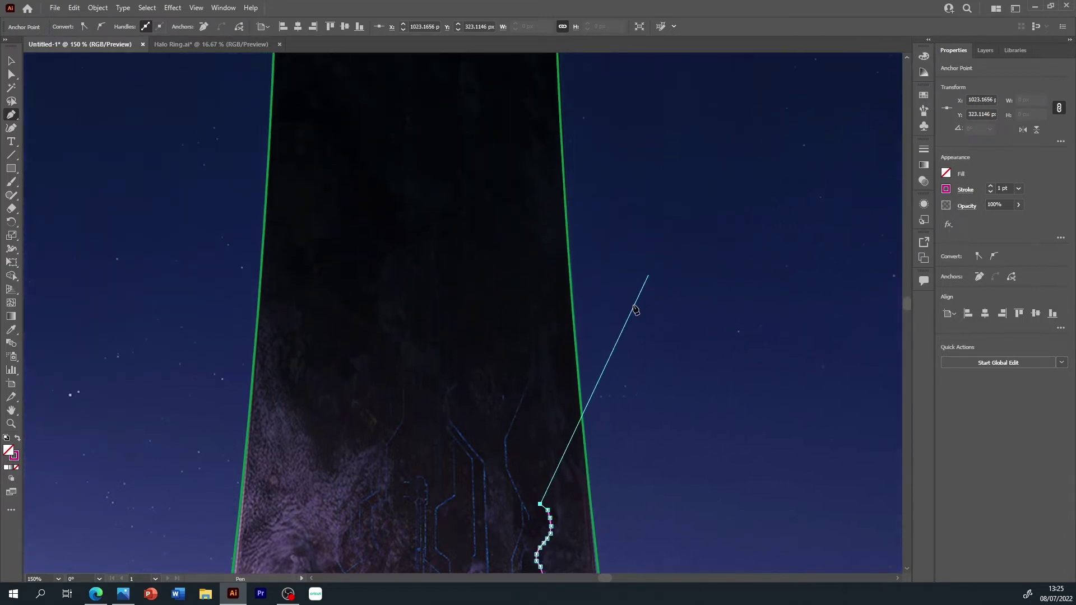
- Extend the outline up to the right ring edge, bring it back down that edge, and deselect
{"action": "left_click", "coordinate": [544, 488]}
{"action": "left_click", "coordinate": [543, 448]}
{"action": "left_click_drag", "start_coordinate": [542, 409], "coordinate": [545, 354]}
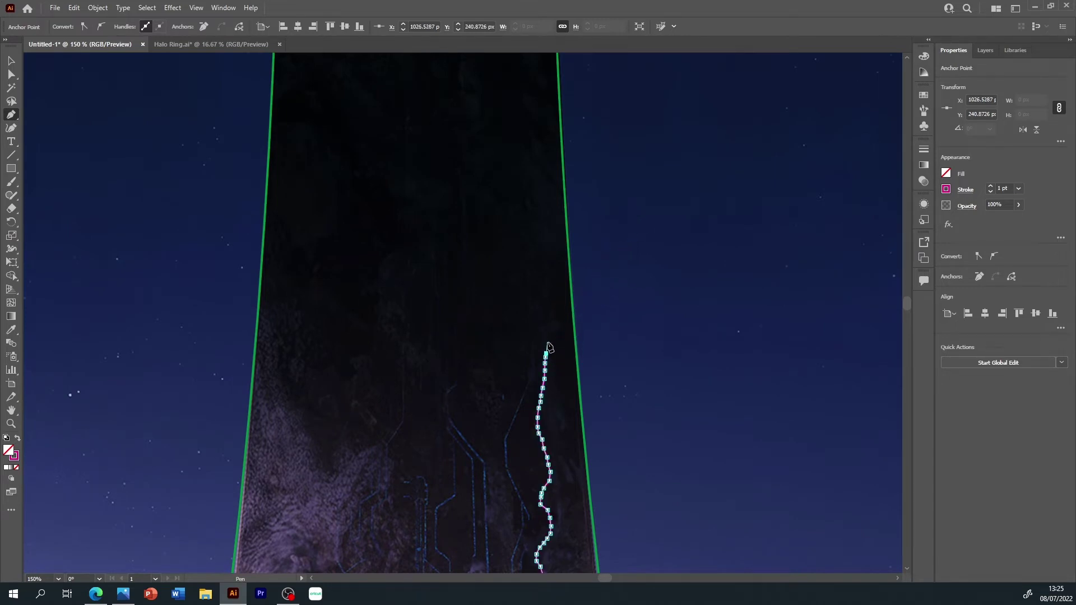
{"action": "left_click_drag", "start_coordinate": [561, 301], "coordinate": [569, 272]}
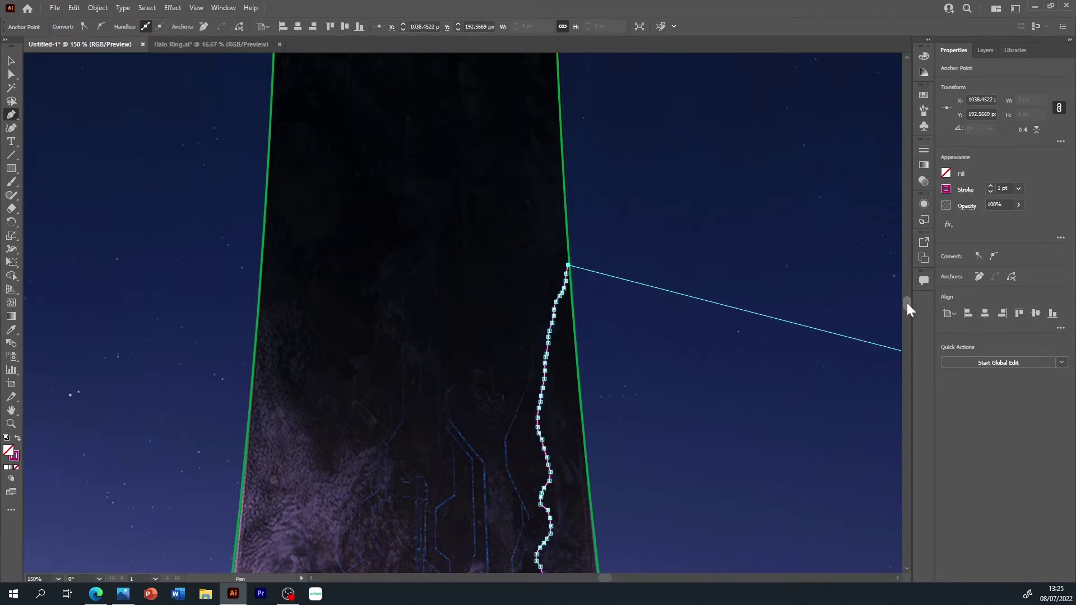
{"action": "left_click_drag", "start_coordinate": [907, 303], "coordinate": [908, 308]}
{"action": "left_click_drag", "start_coordinate": [633, 433], "coordinate": [656, 507]}
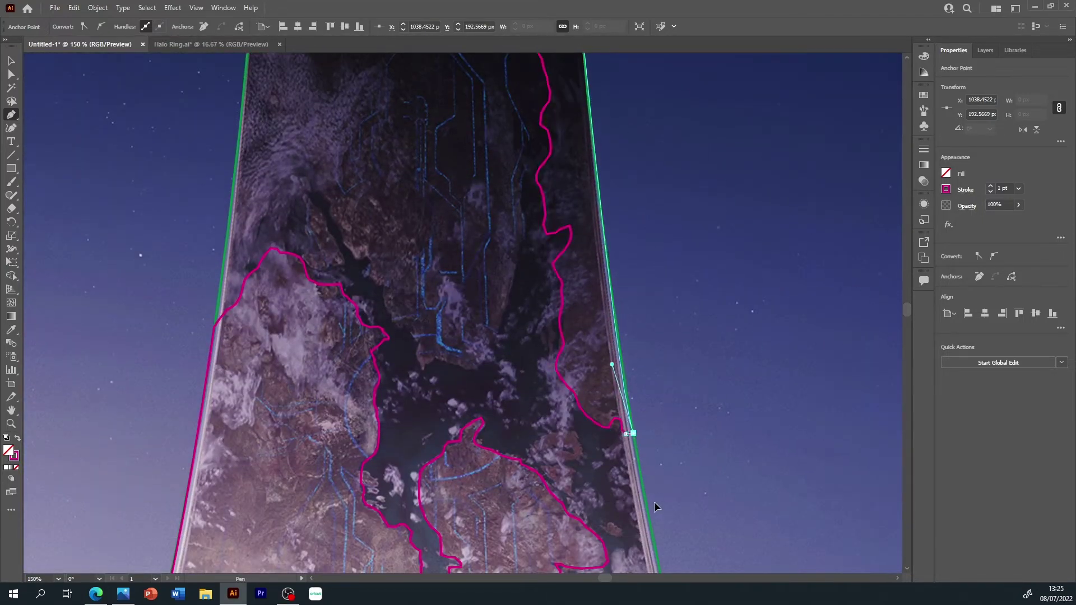
{"action": "left_click", "coordinate": [714, 445], "text": "ctrl"}
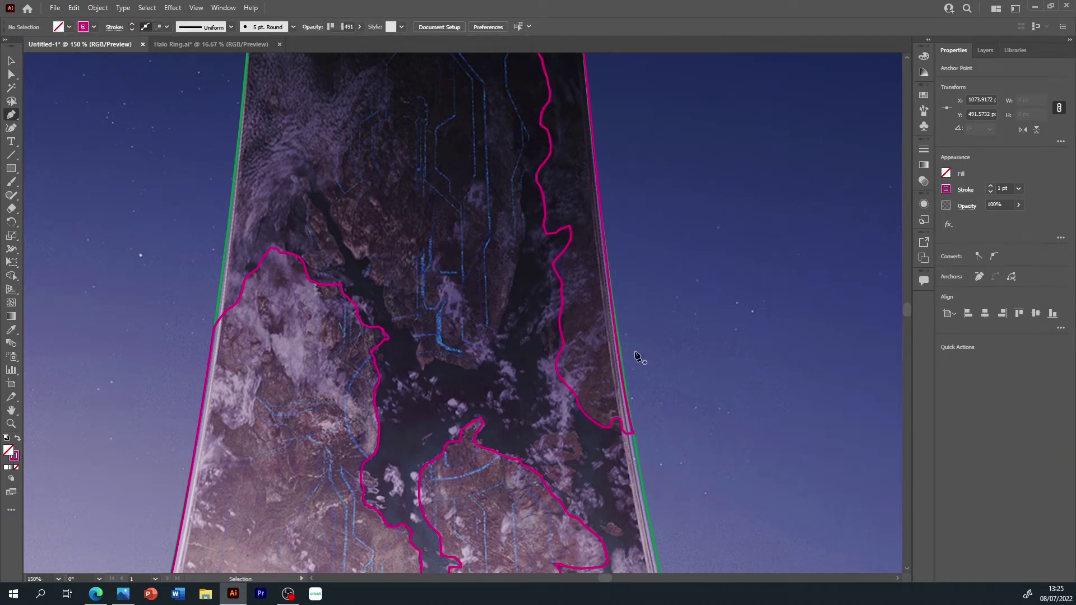
- Start a new magenta path at the central inlet, tracing the shore curving right and upward
{"action": "left_click", "coordinate": [424, 369]}
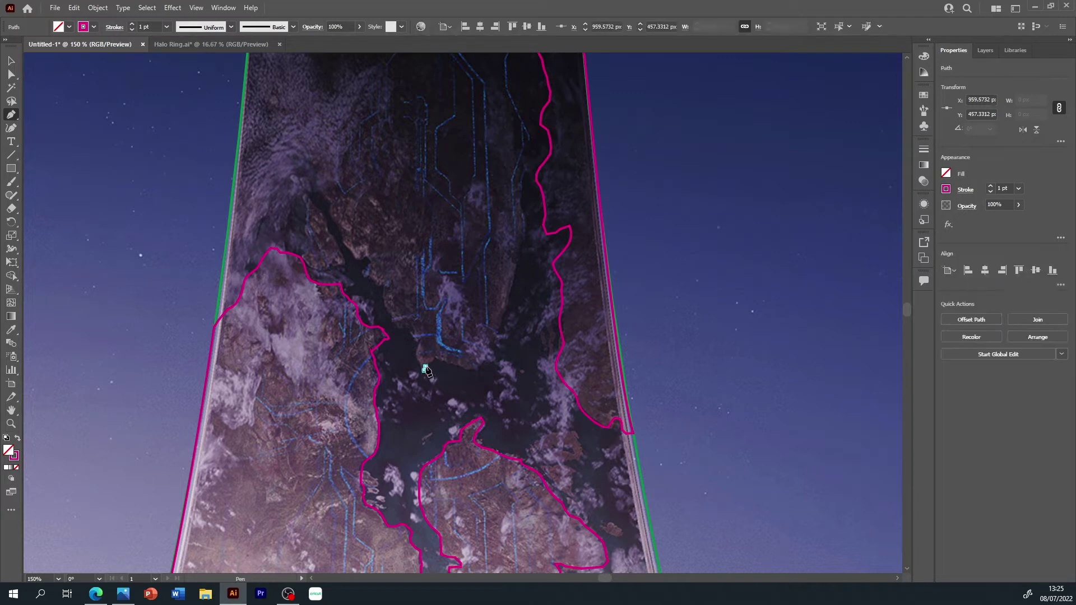
{"action": "left_click", "coordinate": [436, 361]}
{"action": "left_click", "coordinate": [460, 368]}
{"action": "left_click", "coordinate": [467, 370]}
{"action": "left_click", "coordinate": [474, 370]}
{"action": "left_click", "coordinate": [480, 369]}
{"action": "left_click", "coordinate": [493, 350]}
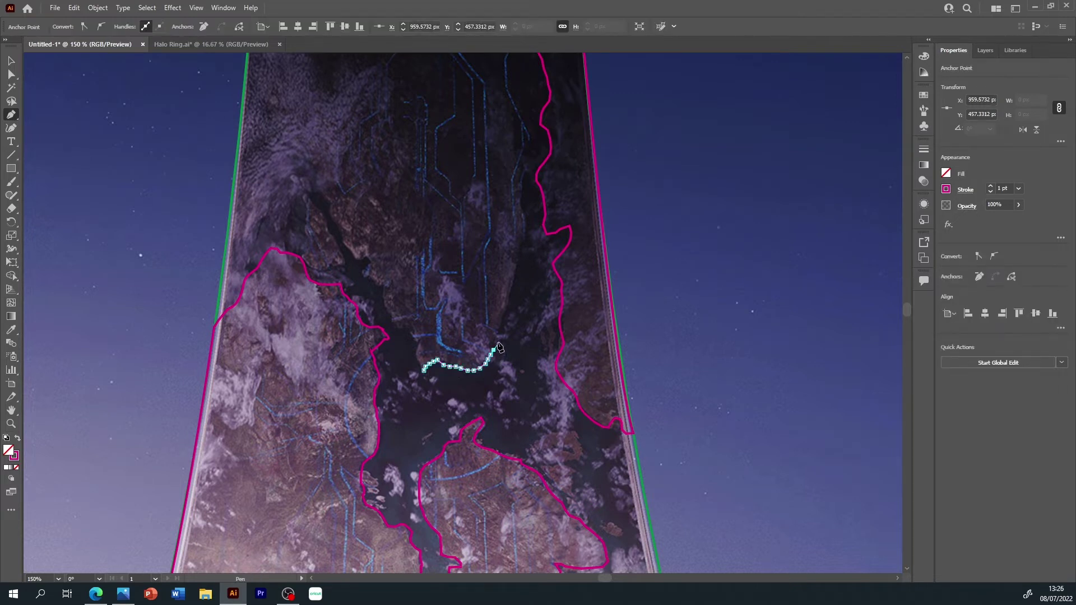
{"action": "left_click", "coordinate": [504, 317]}
{"action": "left_click", "coordinate": [506, 311]}
{"action": "left_click", "coordinate": [508, 305]}
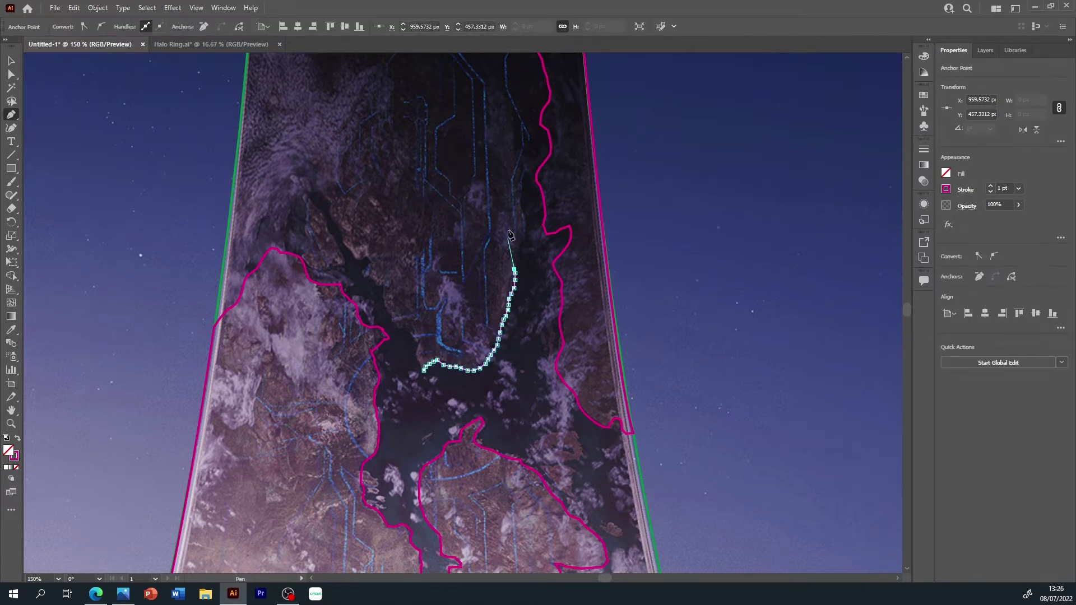
- Extend the shoreline path further up into the ring's darker upper band
{"action": "left_click", "coordinate": [527, 219]}
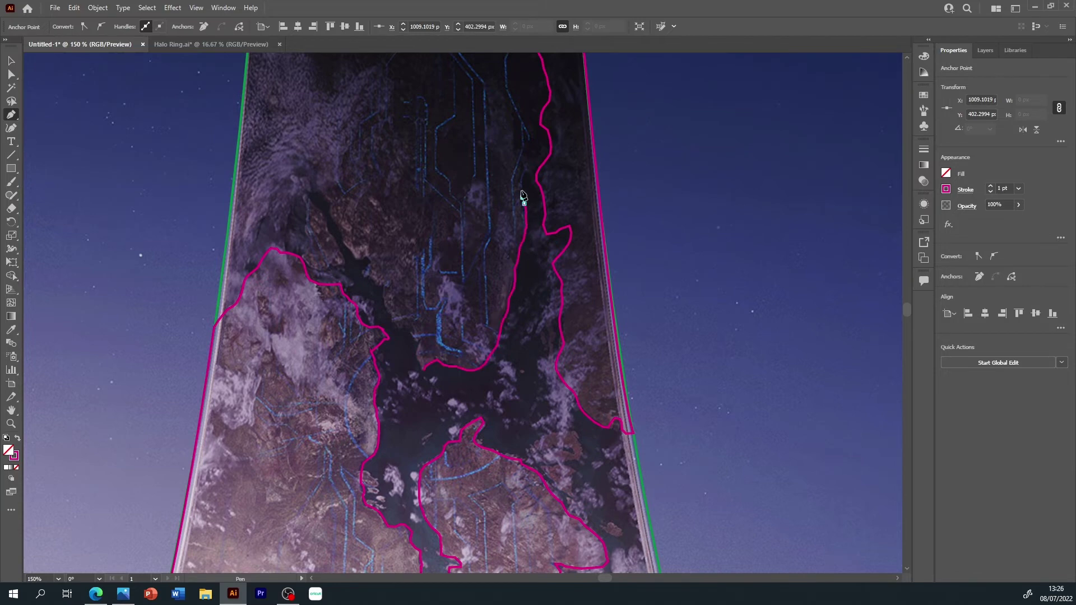
{"action": "left_click", "coordinate": [524, 162]}
{"action": "left_click", "coordinate": [512, 115]}
{"action": "scroll", "coordinate": [909, 57], "scroll_direction": "up", "scroll_amount": 4}
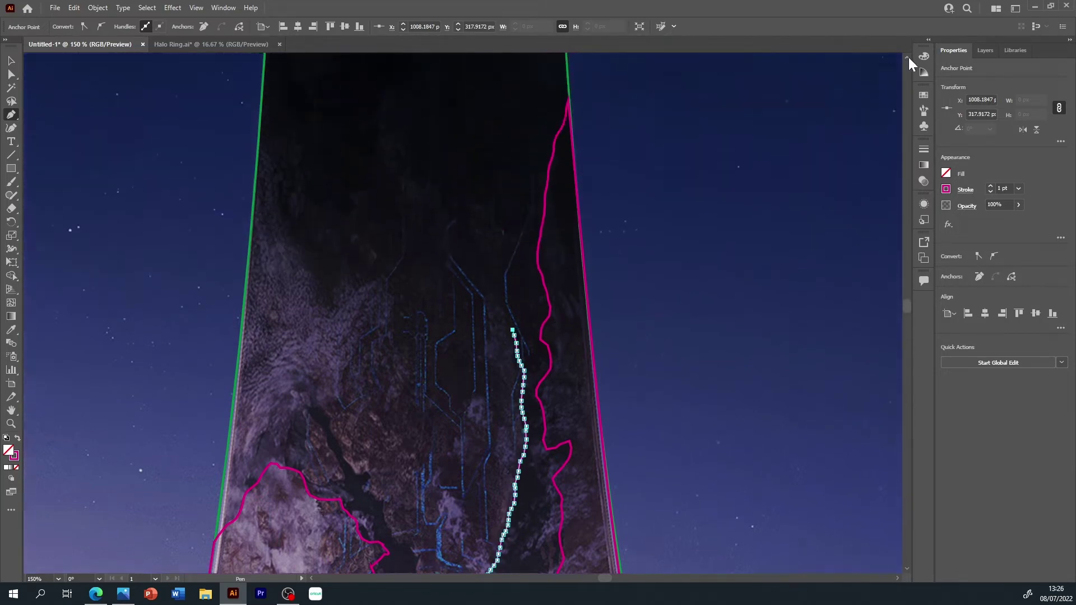
{"action": "scroll", "coordinate": [908, 57], "scroll_direction": "up", "scroll_amount": 3}
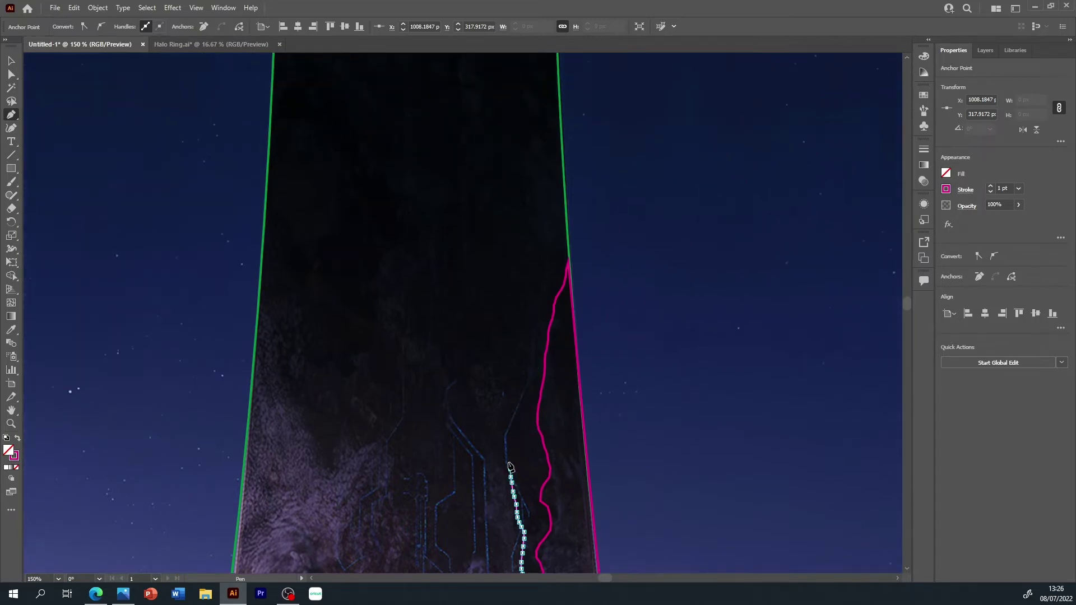
{"action": "left_click_drag", "start_coordinate": [502, 437], "coordinate": [514, 380]}
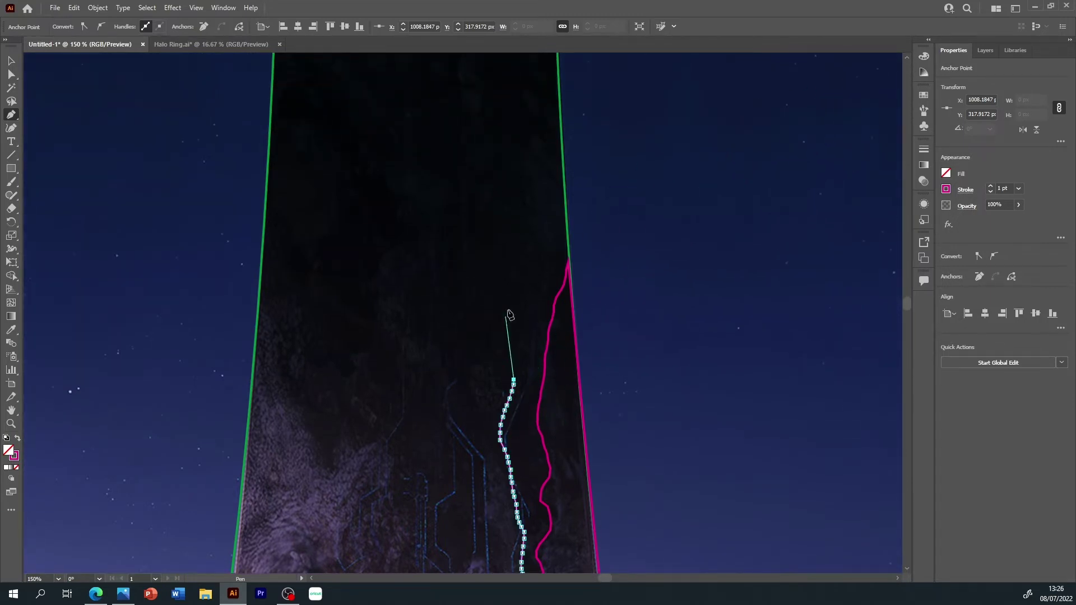
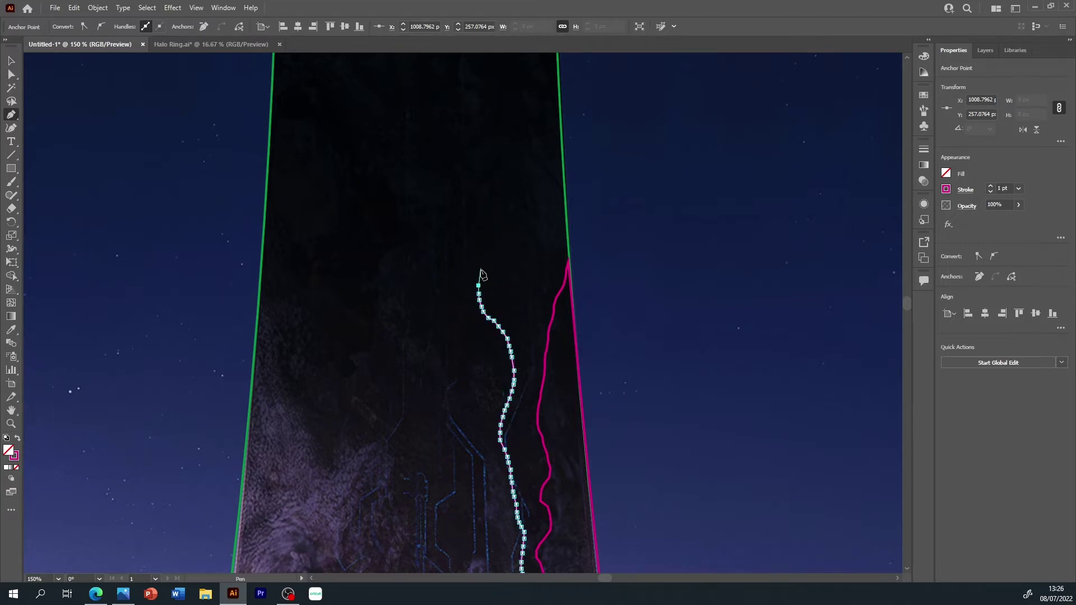
- Extend the Pen coastline outline upward along the ring strip
{"action": "left_click", "coordinate": [477, 286]}
{"action": "left_click_drag", "start_coordinate": [465, 267], "coordinate": [465, 241]}
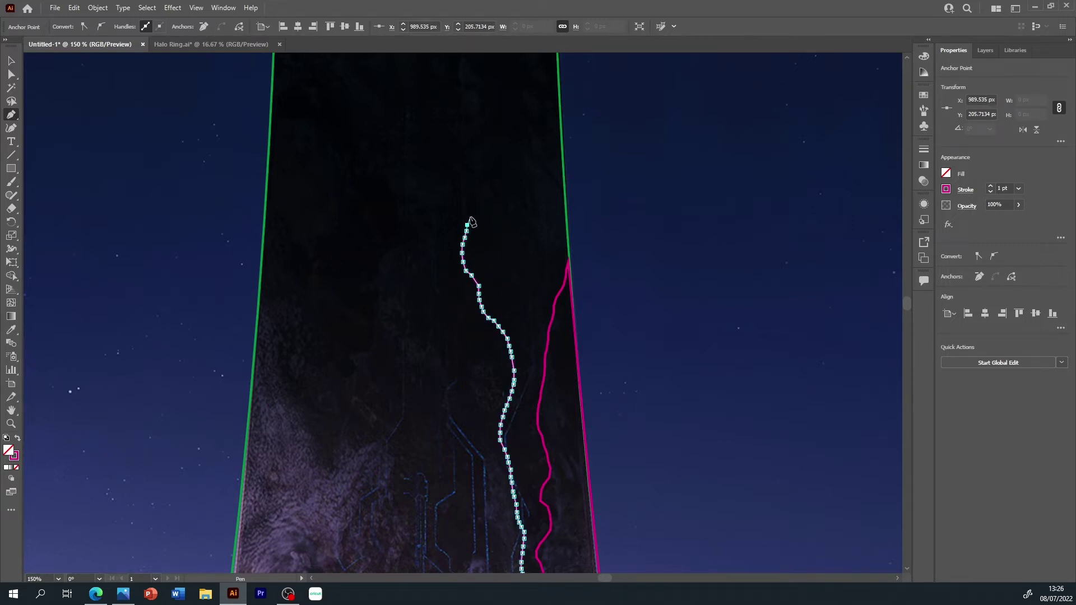
{"action": "left_click", "coordinate": [453, 189]}
{"action": "scroll", "coordinate": [905, 59], "scroll_direction": "up", "scroll_amount": 3}
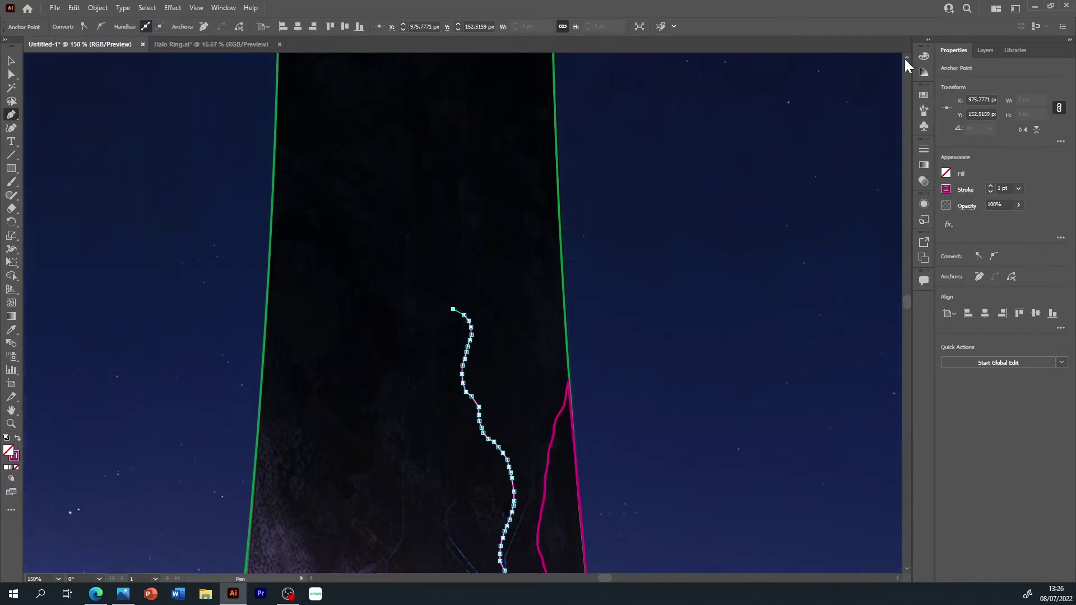
{"action": "scroll", "coordinate": [905, 59], "scroll_direction": "up", "scroll_amount": 2}
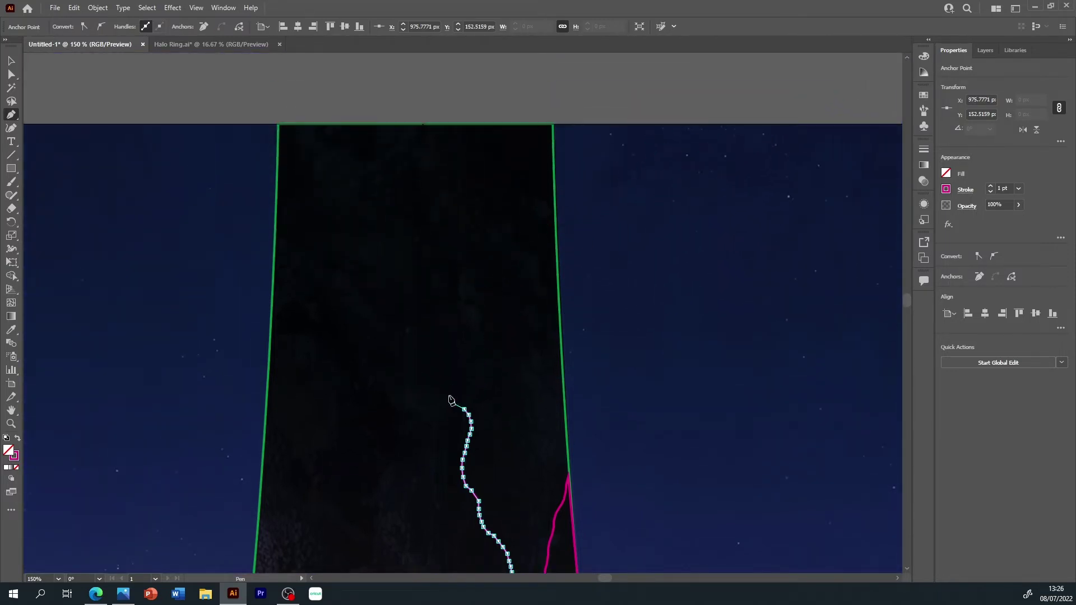
- Trace the coastline up and leftward with closely spaced points to the ring's left edge
{"action": "left_click", "coordinate": [442, 385]}
{"action": "left_click", "coordinate": [430, 379]}
{"action": "left_click", "coordinate": [419, 376]}
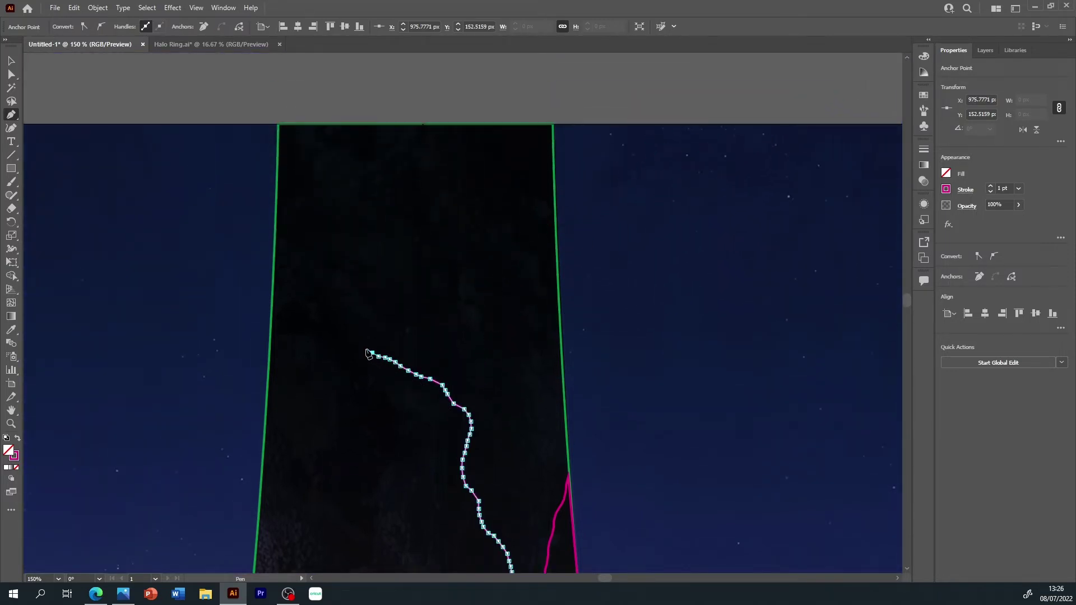
{"action": "left_click", "coordinate": [365, 348]}
{"action": "left_click", "coordinate": [356, 344]}
{"action": "left_click", "coordinate": [325, 331]}
{"action": "left_click", "coordinate": [318, 328]}
{"action": "left_click", "coordinate": [303, 323]}
{"action": "left_click", "coordinate": [296, 320]}
{"action": "left_click", "coordinate": [287, 315]}
{"action": "left_click", "coordinate": [271, 307]}
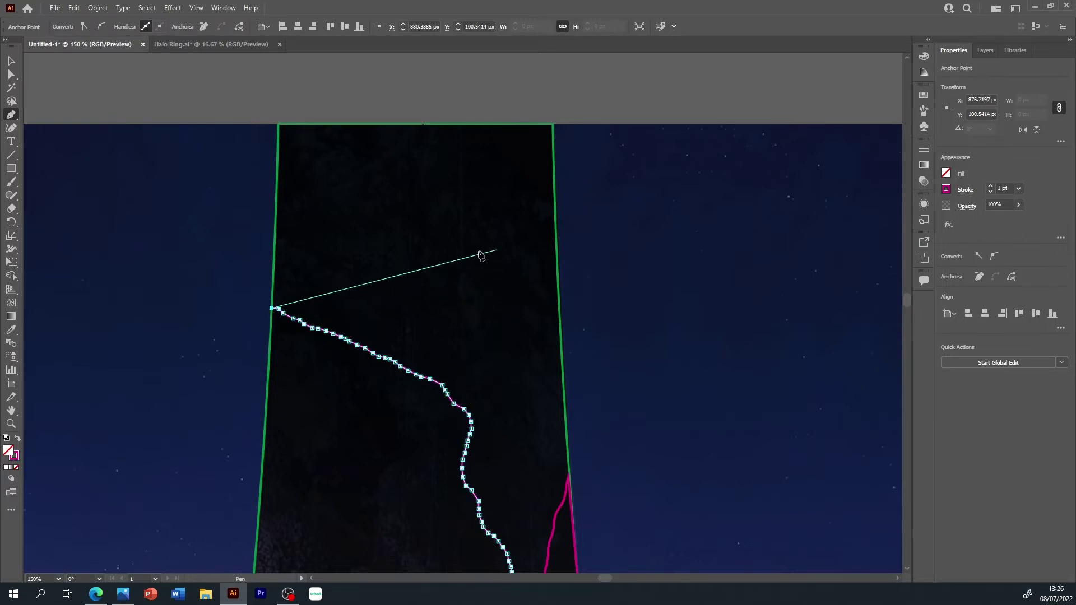
- Run the outline down the left edge and trace the second coastline down through the terrain
{"action": "left_click", "coordinate": [266, 410]}
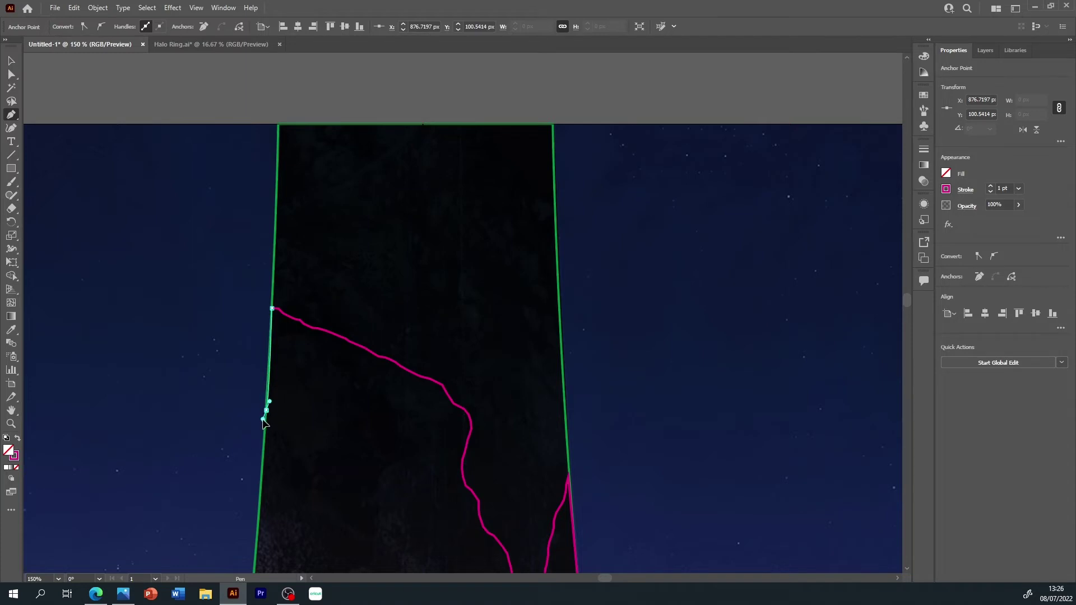
{"action": "mouse_move", "coordinate": [270, 403]}
{"action": "left_mouse_down"}
{"action": "mouse_move", "coordinate": [269, 348]}
{"action": "mouse_move", "coordinate": [352, 410]}
{"action": "mouse_move", "coordinate": [377, 440]}
{"action": "mouse_move", "coordinate": [375, 471]}
{"action": "left_mouse_up"}
{"action": "left_click", "coordinate": [274, 349]}
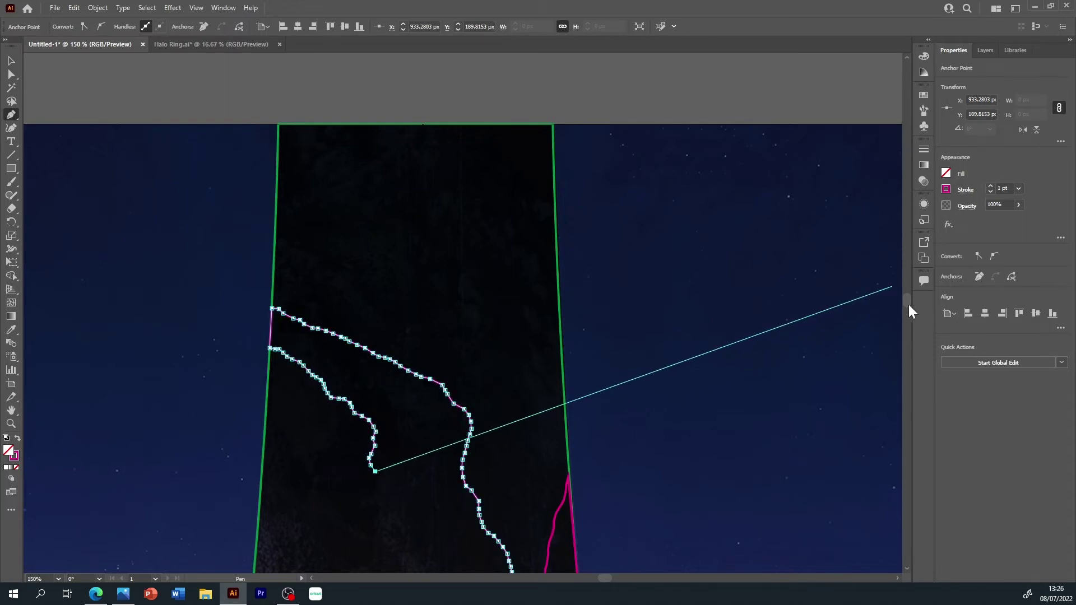
{"action": "scroll", "coordinate": [909, 312], "scroll_direction": "down", "scroll_amount": 5}
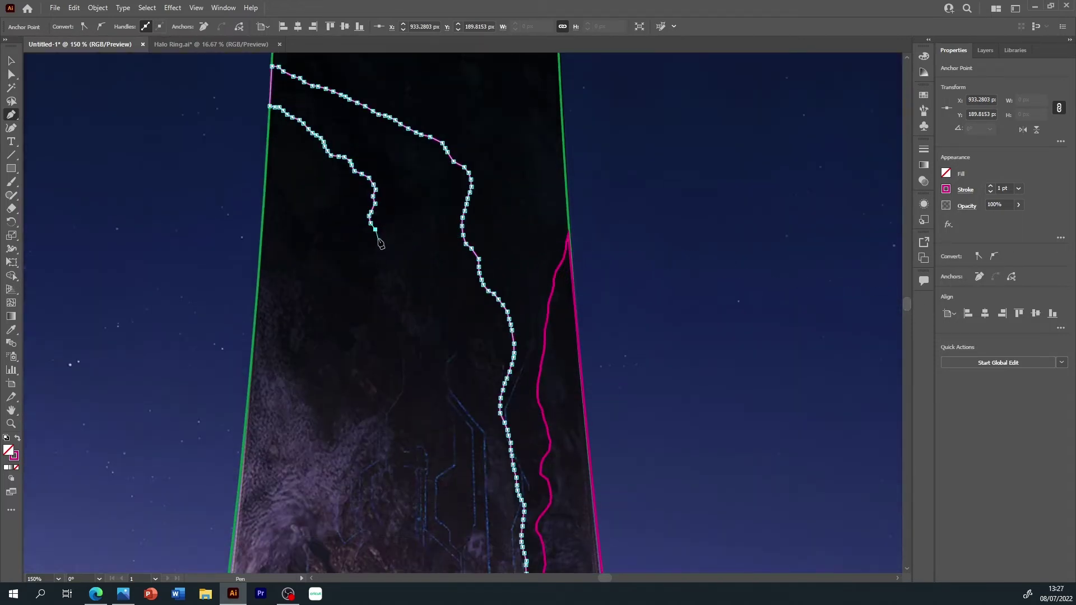
{"action": "mouse_move", "coordinate": [378, 259]}
{"action": "left_mouse_down"}
{"action": "mouse_move", "coordinate": [365, 329]}
{"action": "mouse_move", "coordinate": [343, 355]}
{"action": "mouse_move", "coordinate": [319, 345]}
{"action": "mouse_move", "coordinate": [307, 362]}
{"action": "mouse_move", "coordinate": [319, 387]}
{"action": "mouse_move", "coordinate": [277, 366]}
{"action": "left_mouse_up"}
{"action": "key", "text": "ctrl+z"}
{"action": "key", "text": "ctrl+z"}
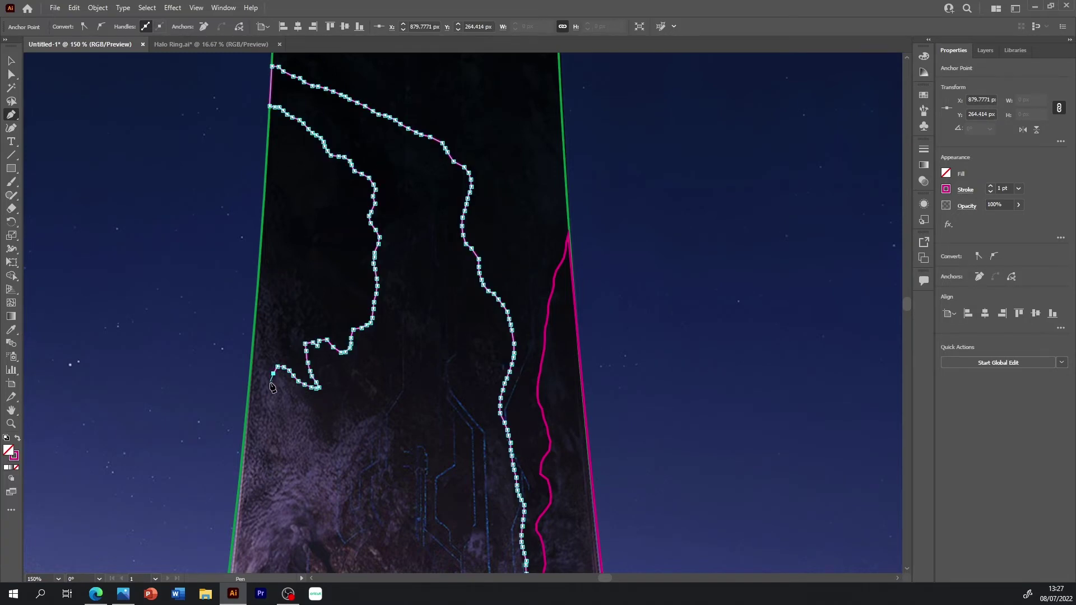
{"action": "mouse_move", "coordinate": [279, 413]}
{"action": "left_mouse_down"}
{"action": "mouse_move", "coordinate": [273, 444]}
{"action": "mouse_move", "coordinate": [288, 487]}
{"action": "mouse_move", "coordinate": [301, 488]}
{"action": "left_mouse_up"}
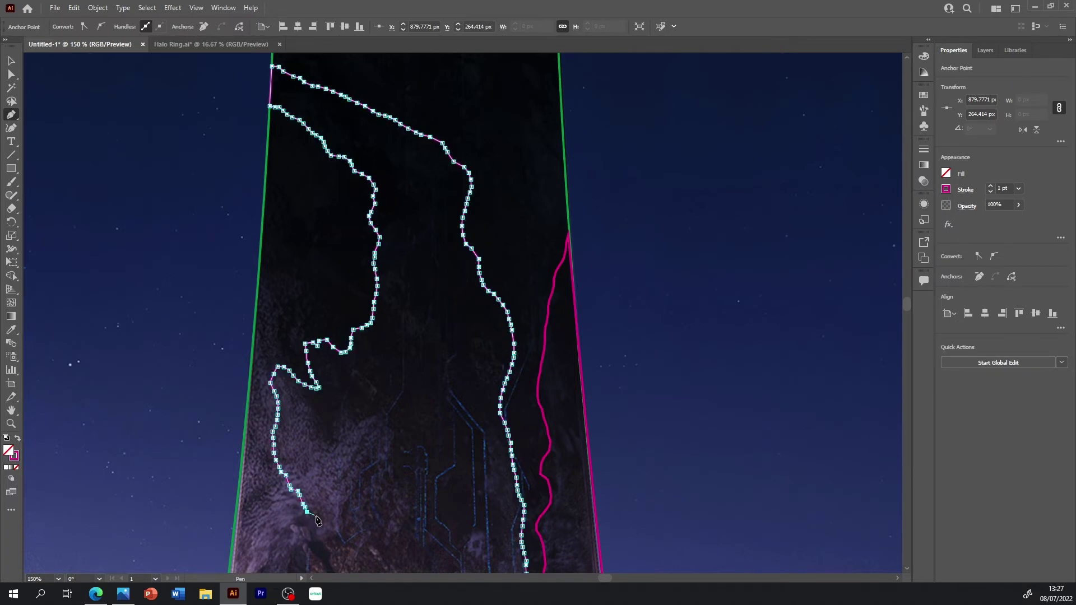
{"action": "left_click_drag", "start_coordinate": [328, 552], "coordinate": [362, 552]}
{"action": "left_click_drag", "start_coordinate": [905, 307], "coordinate": [912, 319]}
- Continue the coastline outline around the inlet's end and finish the path
{"action": "left_click_drag", "start_coordinate": [352, 295], "coordinate": [364, 302]}
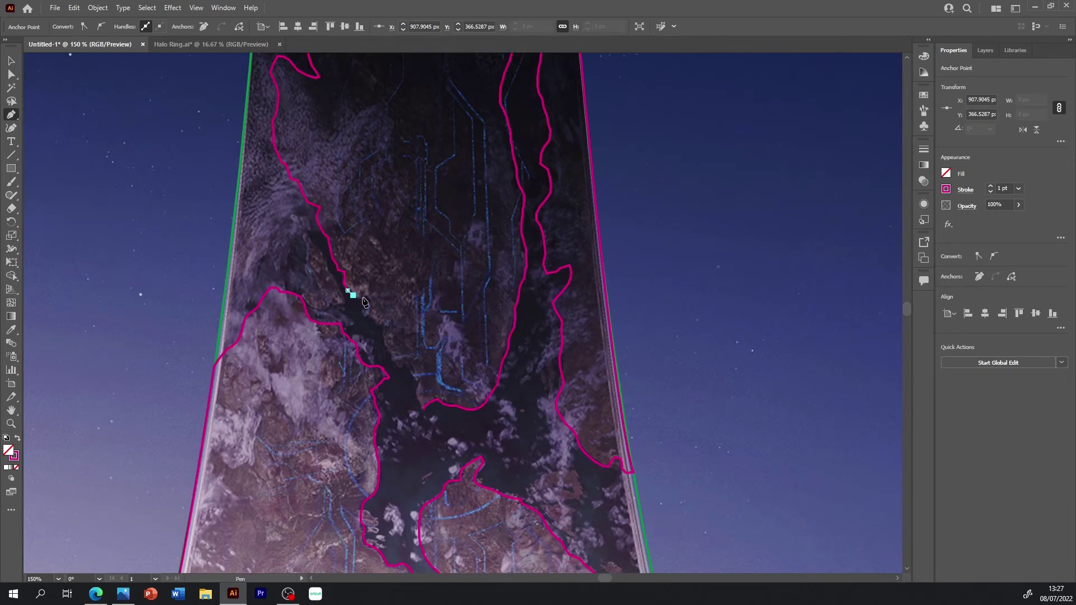
{"action": "left_click", "coordinate": [365, 299]}
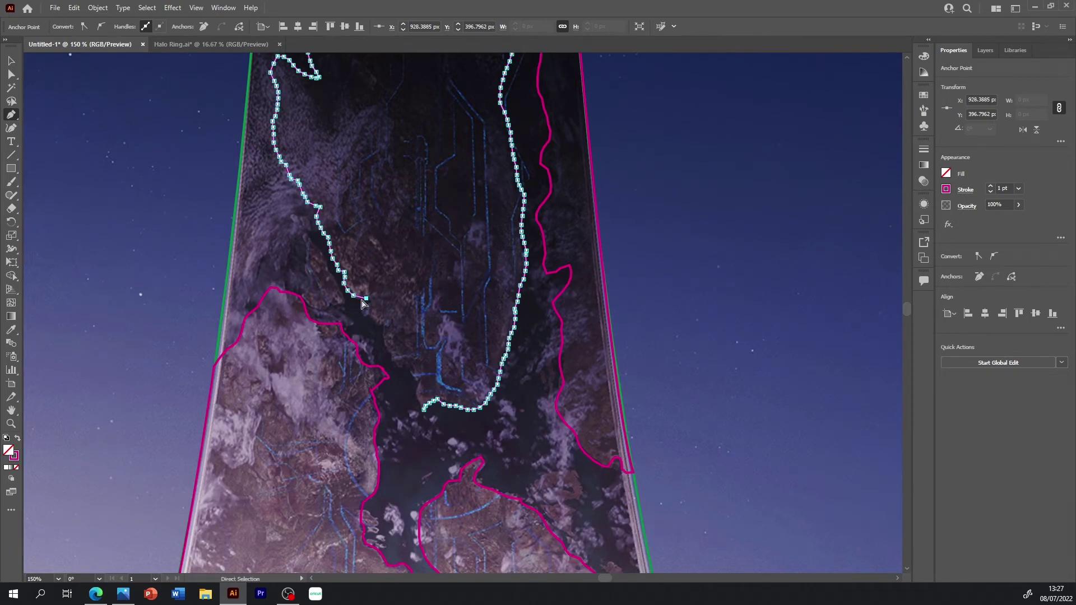
{"action": "left_click_drag", "start_coordinate": [364, 306], "coordinate": [422, 411]}
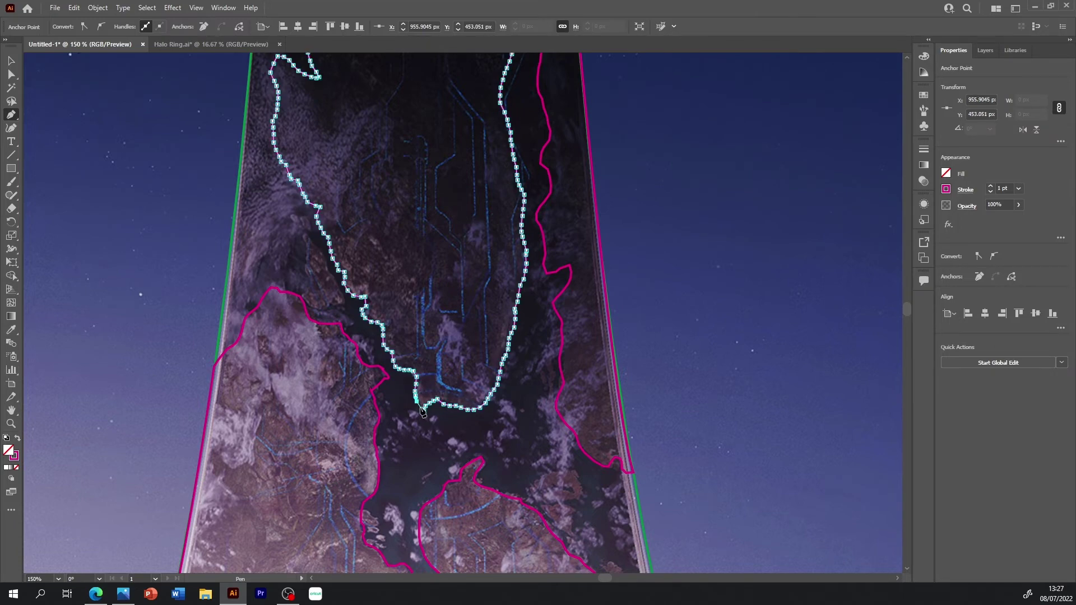
{"action": "key", "text": "v"}
{"action": "left_click", "coordinate": [453, 424]}
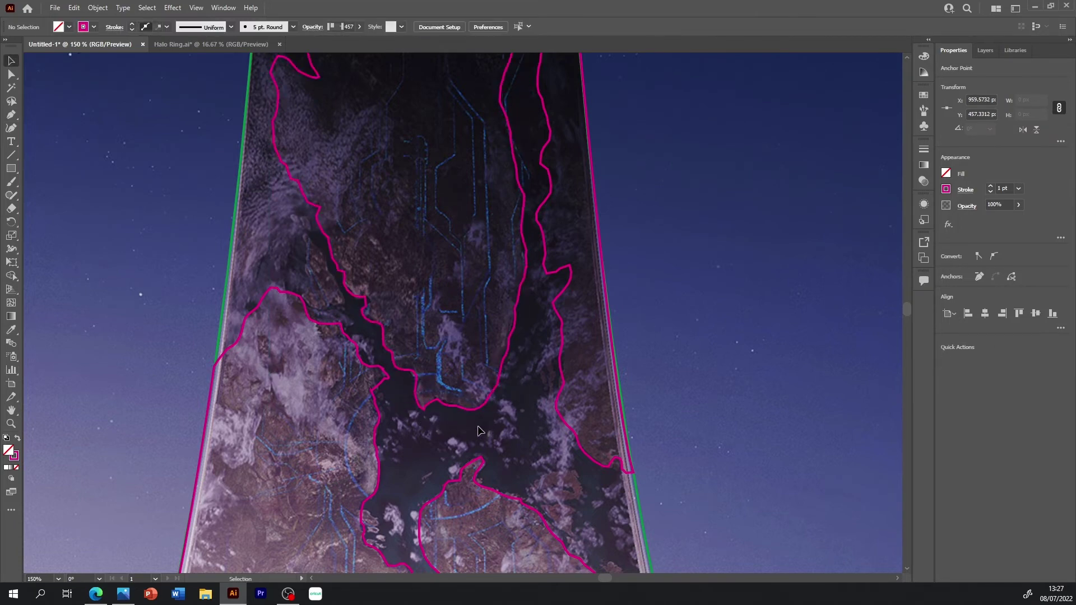
- Draw a small closed Pen outline around the narrow land piece beside the inlet
{"action": "key", "text": "p"}
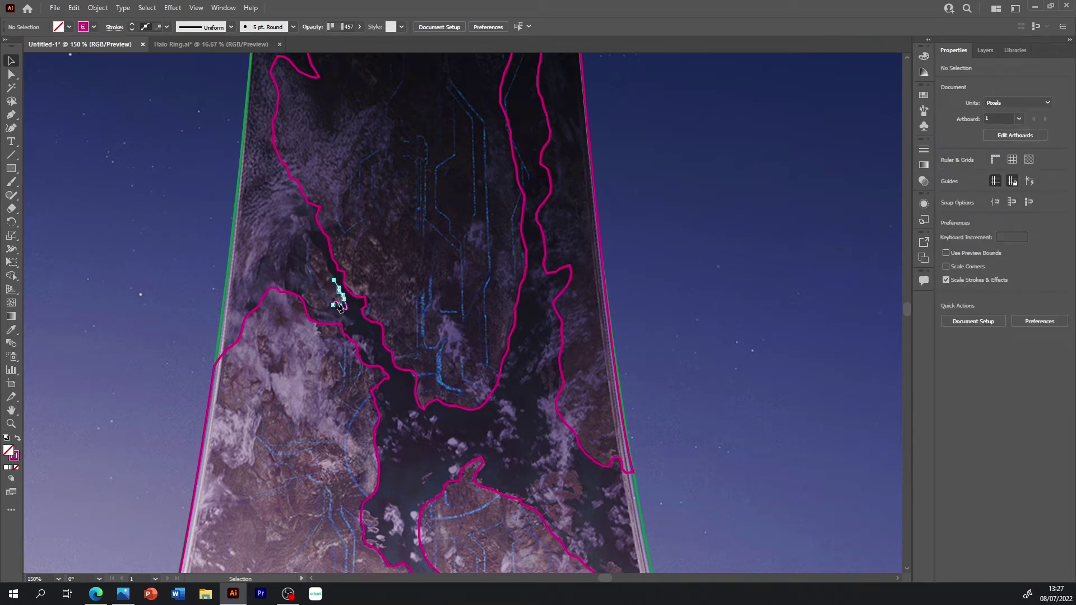
{"action": "left_click", "coordinate": [341, 312]}
{"action": "left_click", "coordinate": [324, 308]}
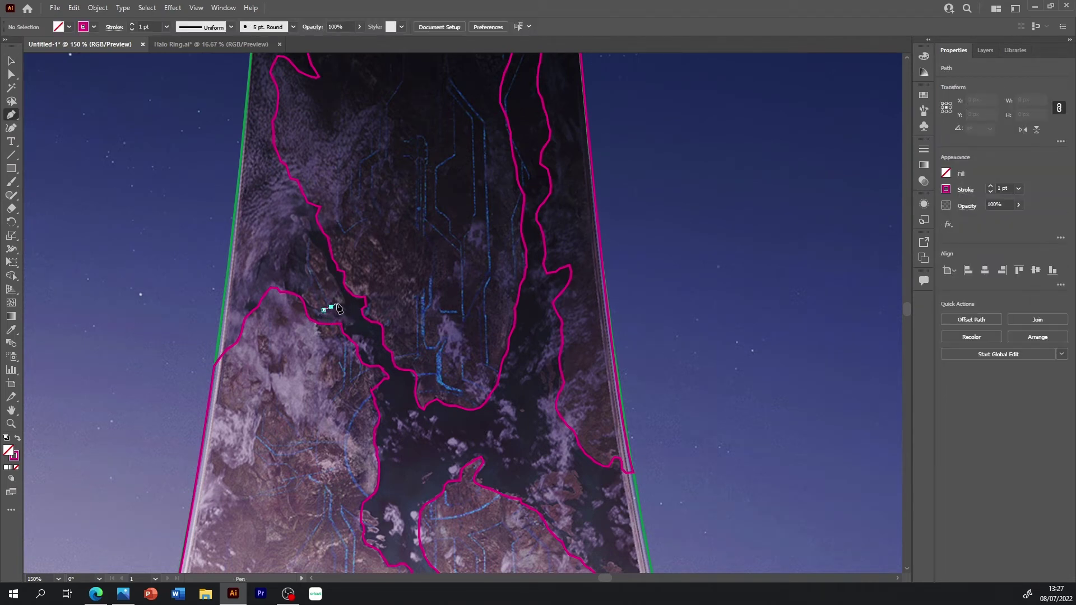
{"action": "left_click_drag", "start_coordinate": [331, 280], "coordinate": [303, 235]}
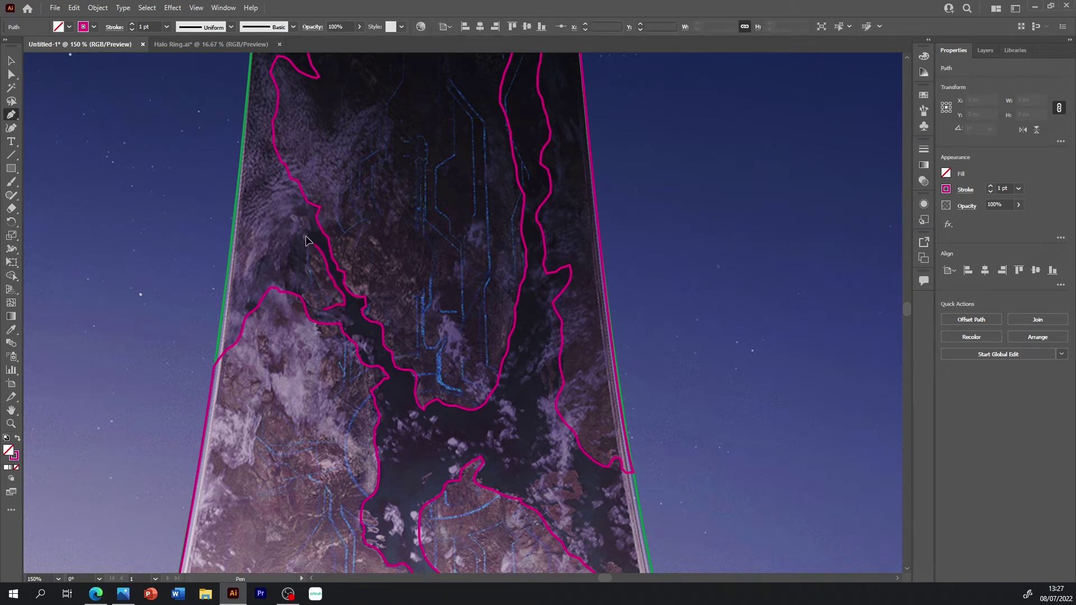
{"action": "left_click", "coordinate": [322, 312]}
{"action": "key", "text": "v"}
{"action": "left_click", "coordinate": [414, 454]}
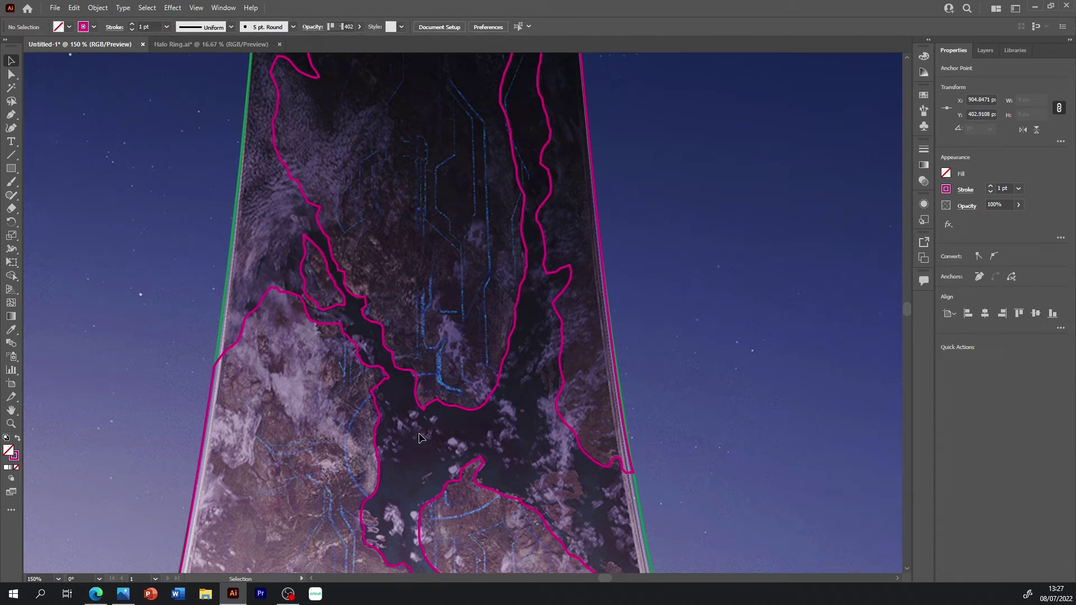
{"action": "key", "text": "p"}
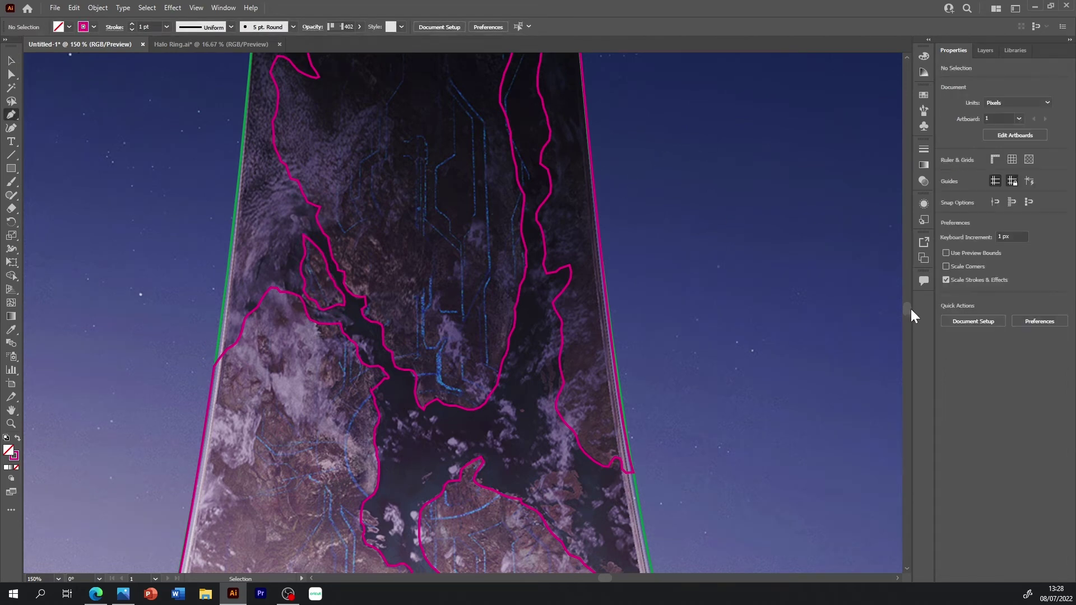
{"action": "left_click", "coordinate": [906, 282]}
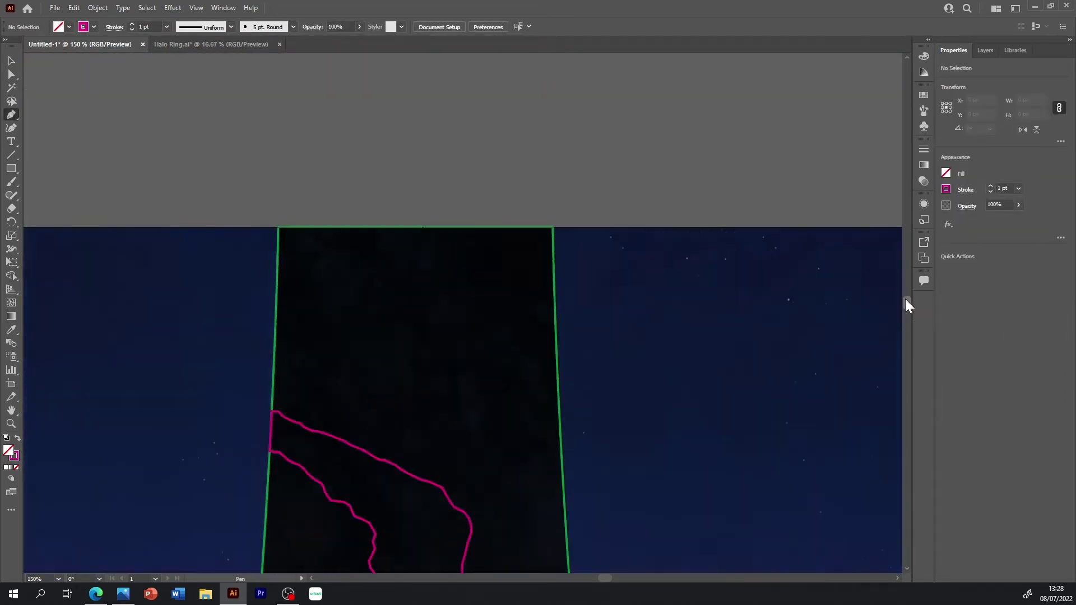
- Trace a closed coastline outline down from the strip's right edge
{"action": "scroll", "coordinate": [549, 360], "scroll_direction": "up", "scroll_amount": 1}
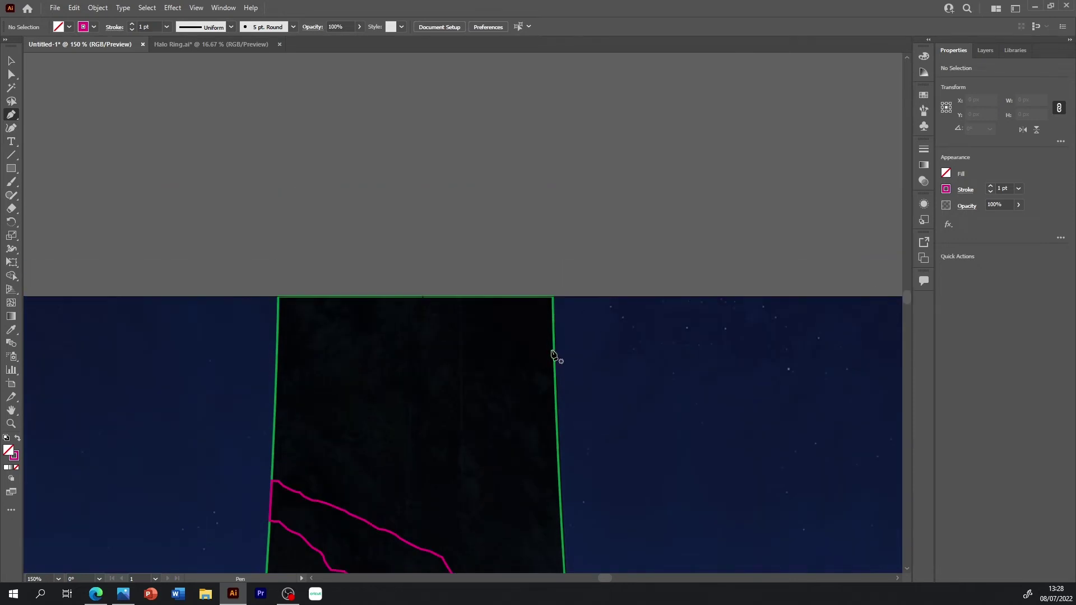
{"action": "mouse_move", "coordinate": [553, 354]}
{"action": "left_mouse_down"}
{"action": "mouse_move", "coordinate": [543, 353]}
{"action": "mouse_move", "coordinate": [506, 445]}
{"action": "mouse_move", "coordinate": [516, 497]}
{"action": "left_mouse_up"}
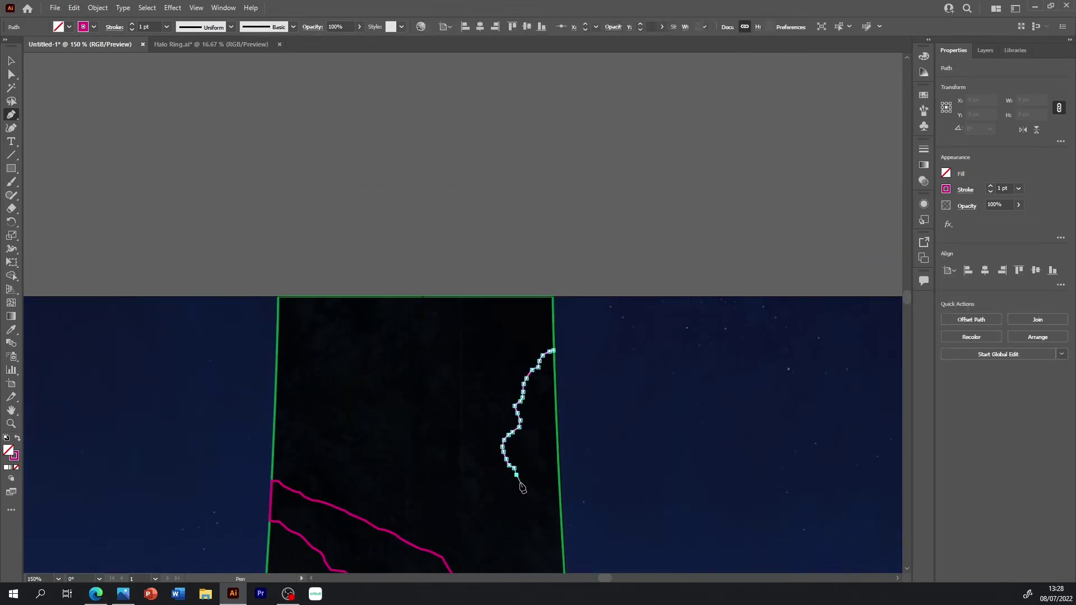
{"action": "left_click_drag", "start_coordinate": [525, 534], "coordinate": [562, 552]}
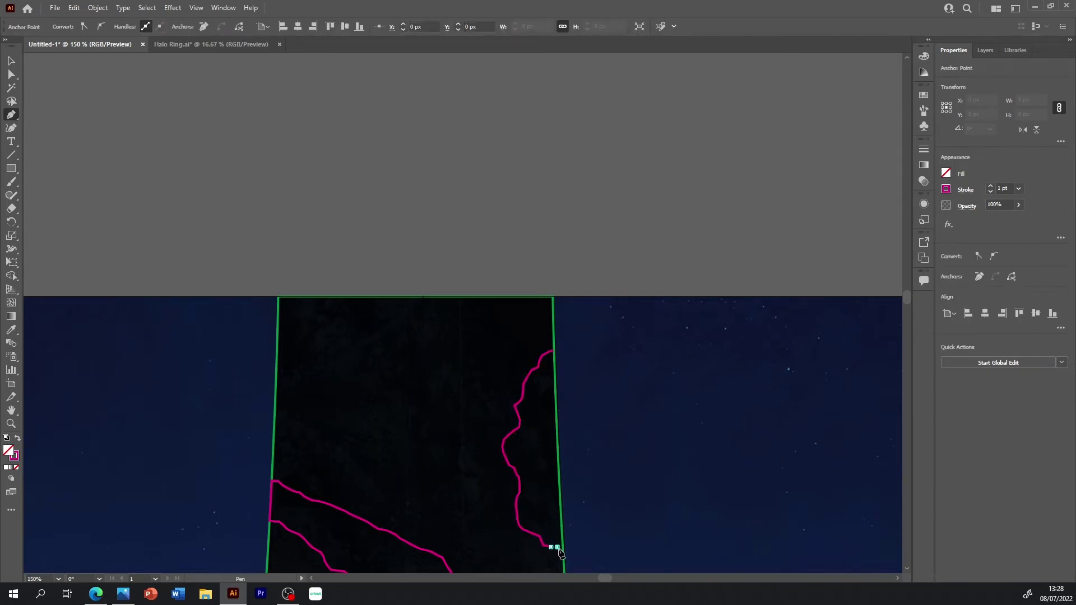
{"action": "left_click", "coordinate": [552, 350]}
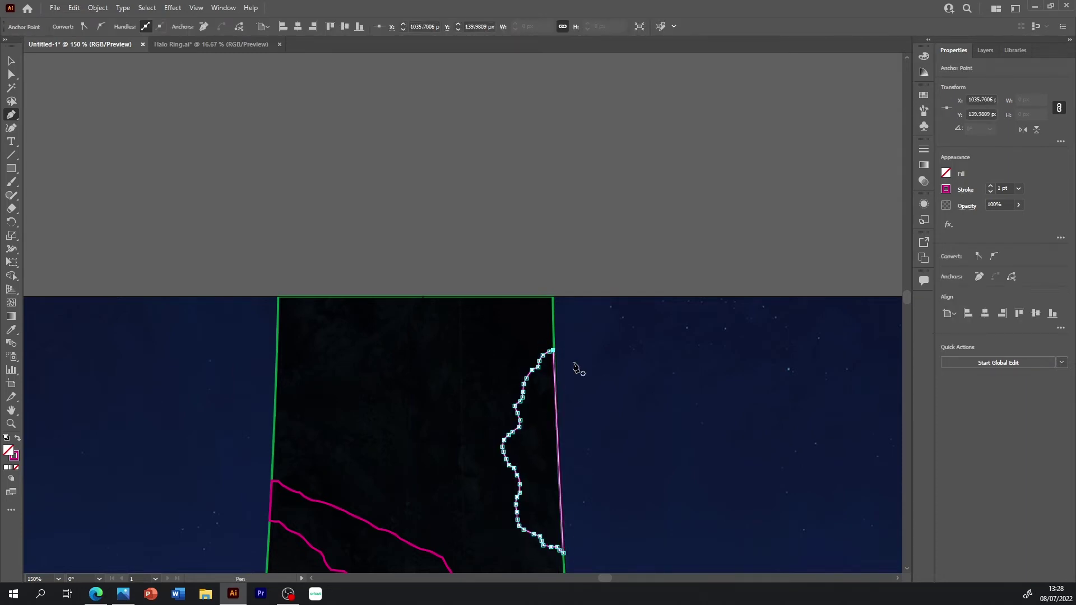
{"action": "key", "text": "v"}
{"action": "left_click", "coordinate": [612, 394]}
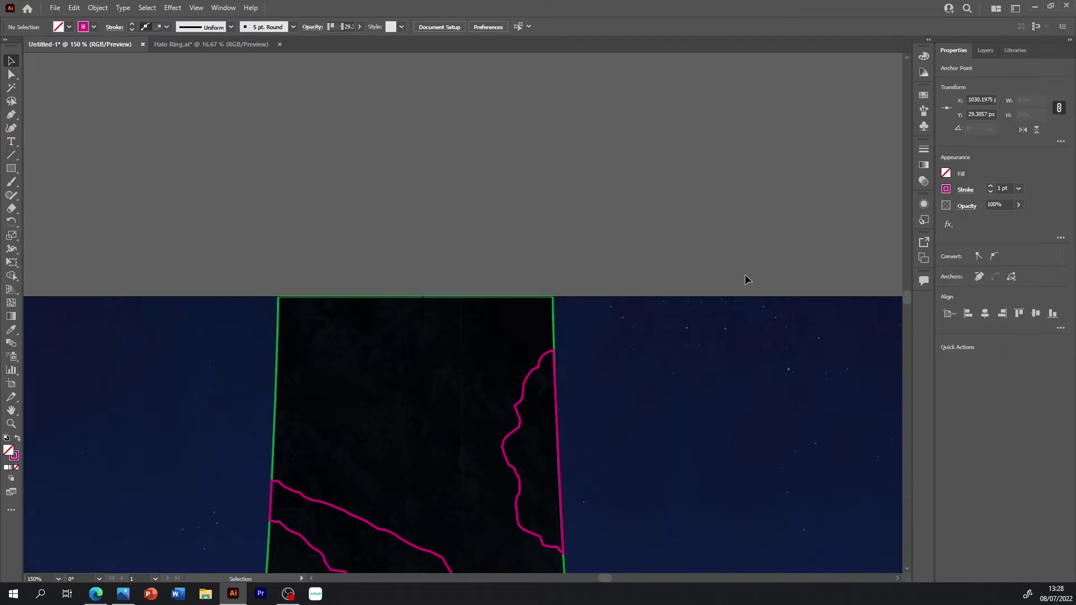
- Draw a small closed loop around the island patch near the upper coastline
{"action": "key", "text": "p"}
{"action": "left_click_drag", "start_coordinate": [906, 298], "coordinate": [906, 312]}
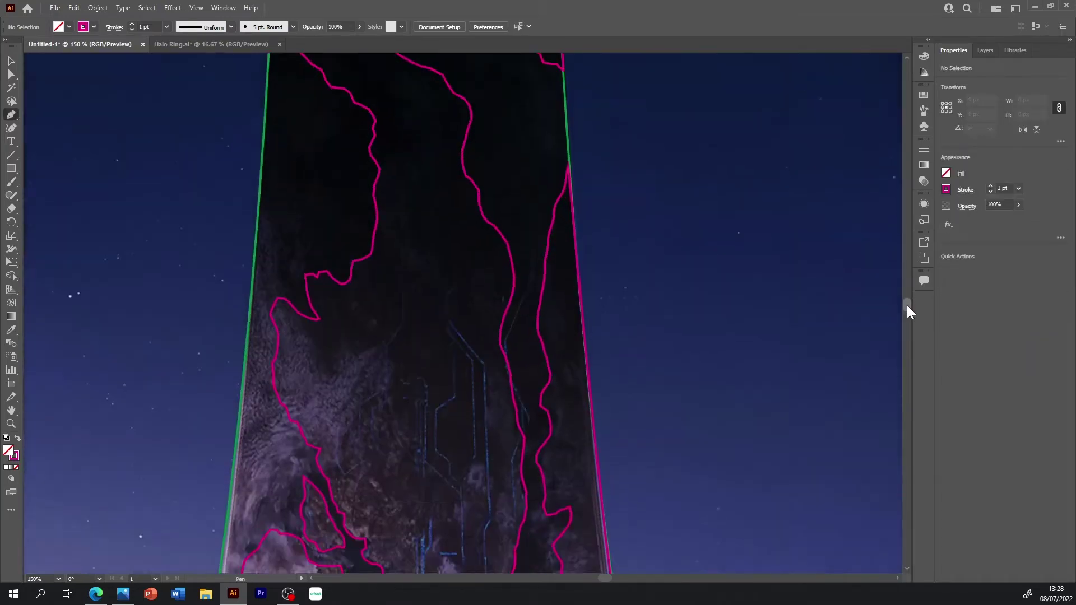
{"action": "left_click", "coordinate": [566, 295]}
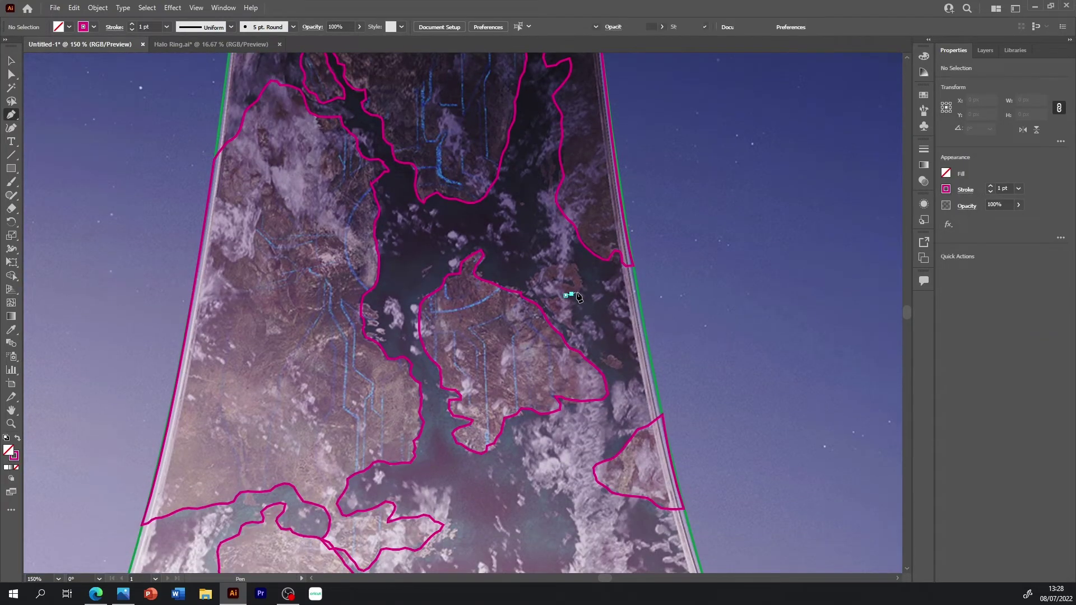
{"action": "left_click", "coordinate": [571, 268]}
{"action": "left_click", "coordinate": [545, 270]}
{"action": "left_click", "coordinate": [560, 297]}
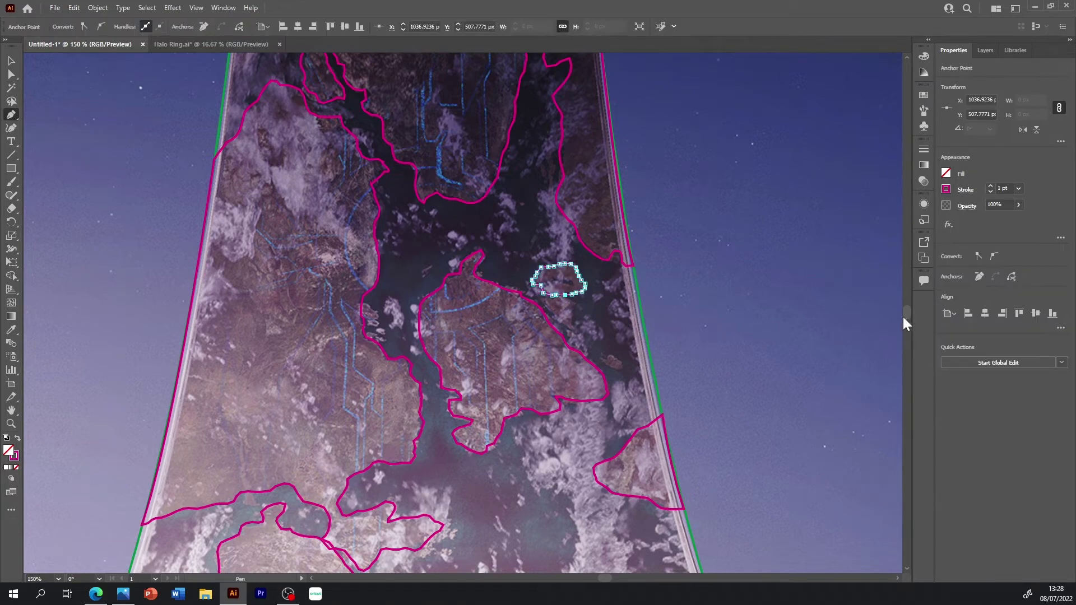
{"action": "left_click_drag", "start_coordinate": [906, 314], "coordinate": [909, 322]}
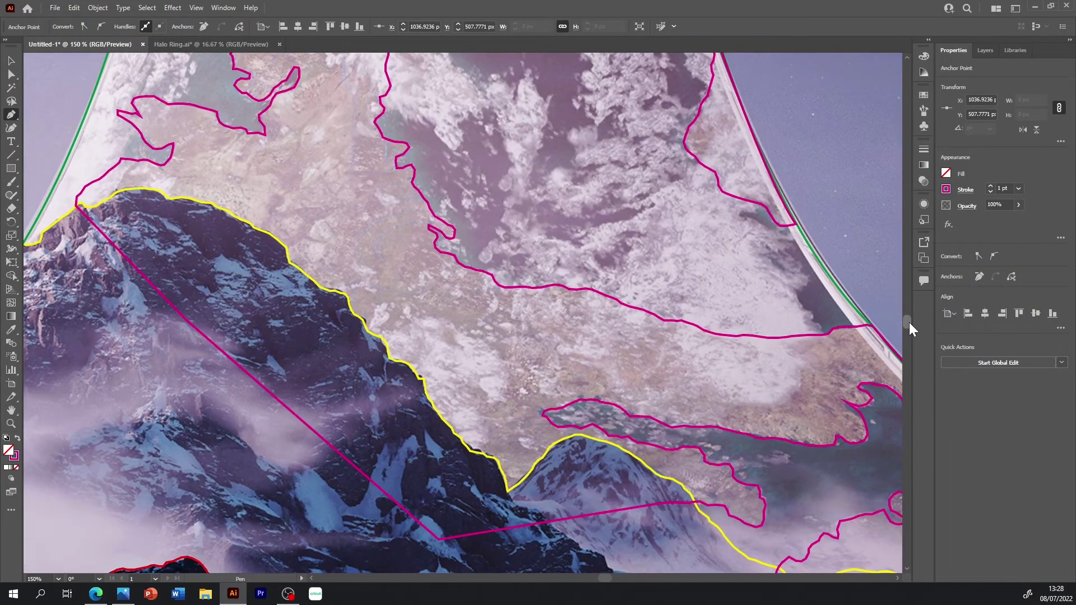
- Outline the small spot in the bay with a closed loop and deselect everything
{"action": "left_click_drag", "start_coordinate": [604, 577], "coordinate": [611, 577]}
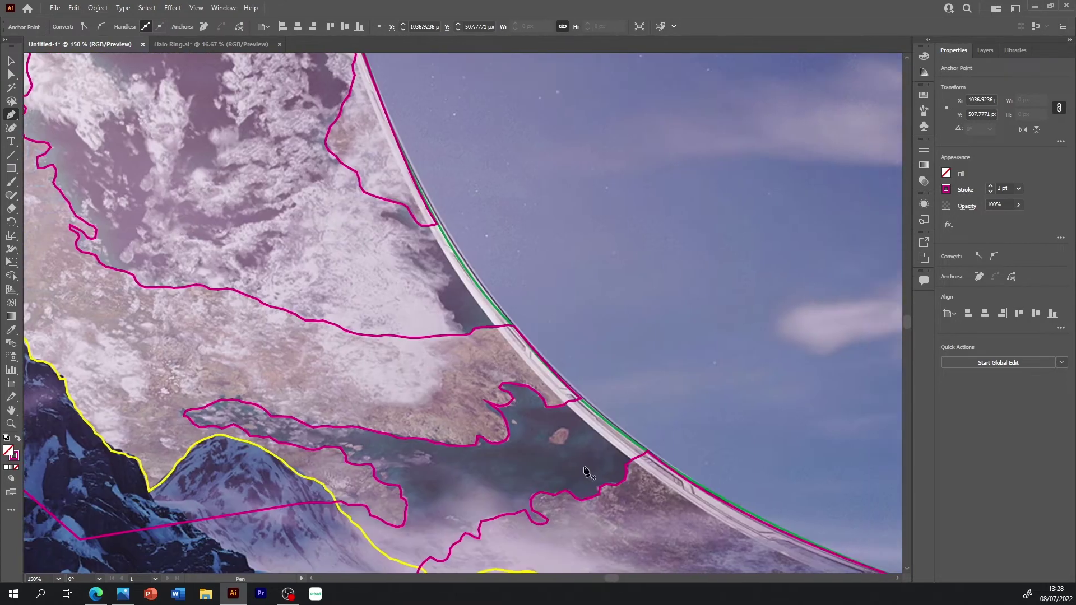
{"action": "left_click", "coordinate": [563, 443]}
{"action": "left_click", "coordinate": [563, 427]}
{"action": "left_click", "coordinate": [550, 432]}
{"action": "left_click", "coordinate": [564, 444]}
{"action": "key", "text": "v"}
{"action": "left_click", "coordinate": [651, 372]}
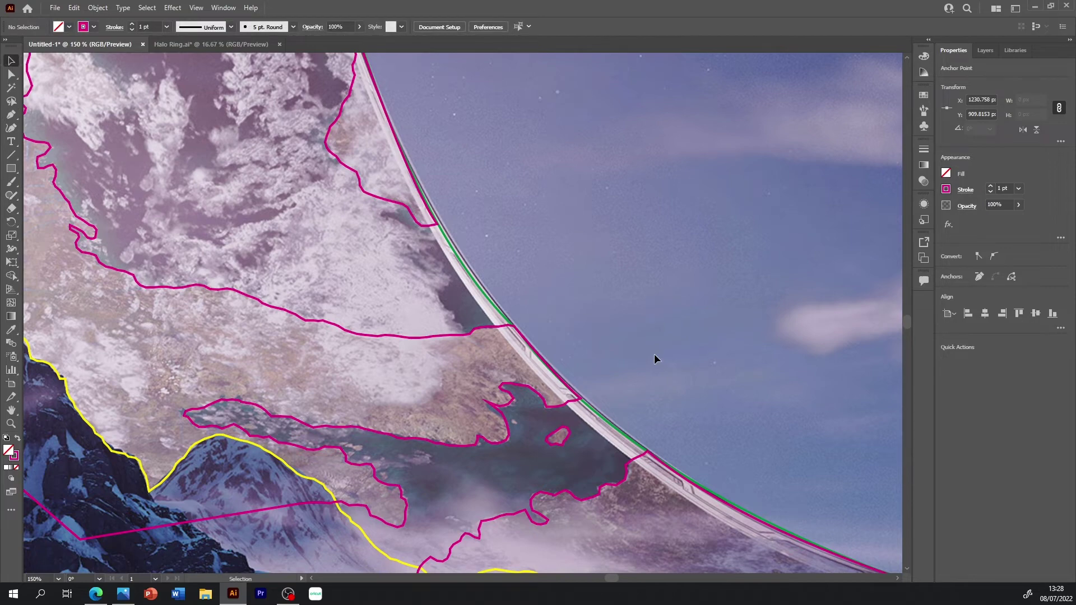
- Zoom out, hide the Image layer, and move the Sky layer just above Colours
{"action": "key", "text": "ctrl+minus"}
{"action": "key", "text": "ctrl+minus"}
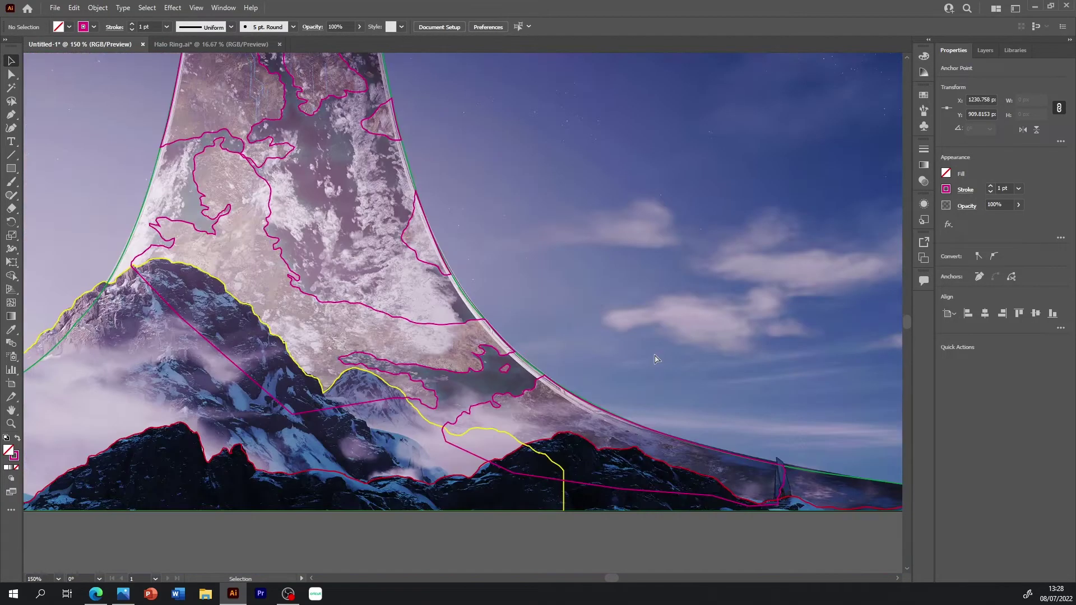
{"action": "key", "text": "ctrl+minus"}
{"action": "key", "text": "ctrl+minus"}
{"action": "key", "text": "ctrl+minus"}
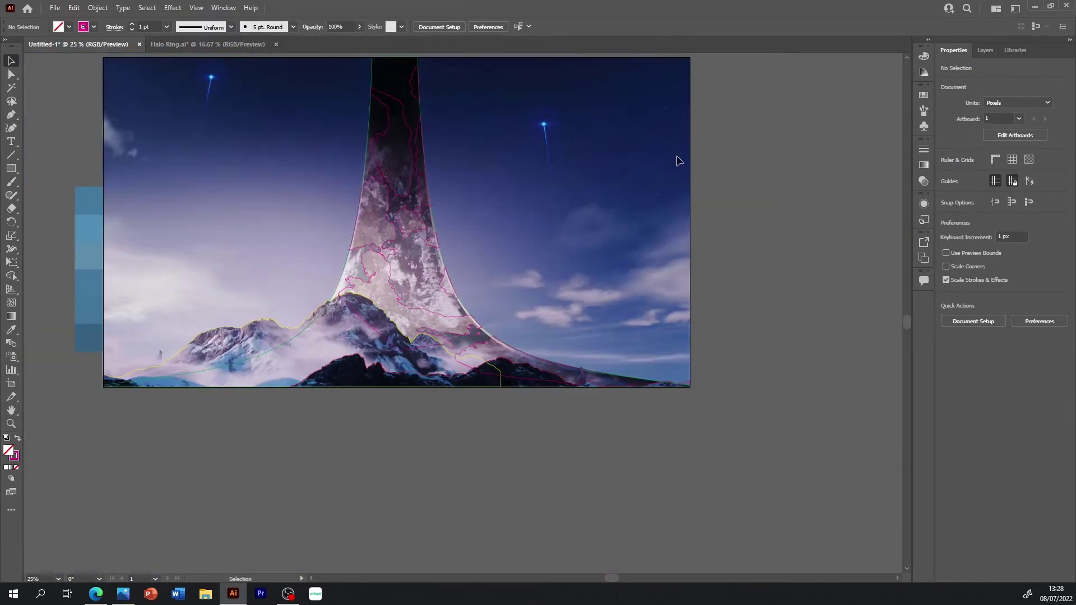
{"action": "left_click_drag", "start_coordinate": [901, 321], "coordinate": [912, 318]}
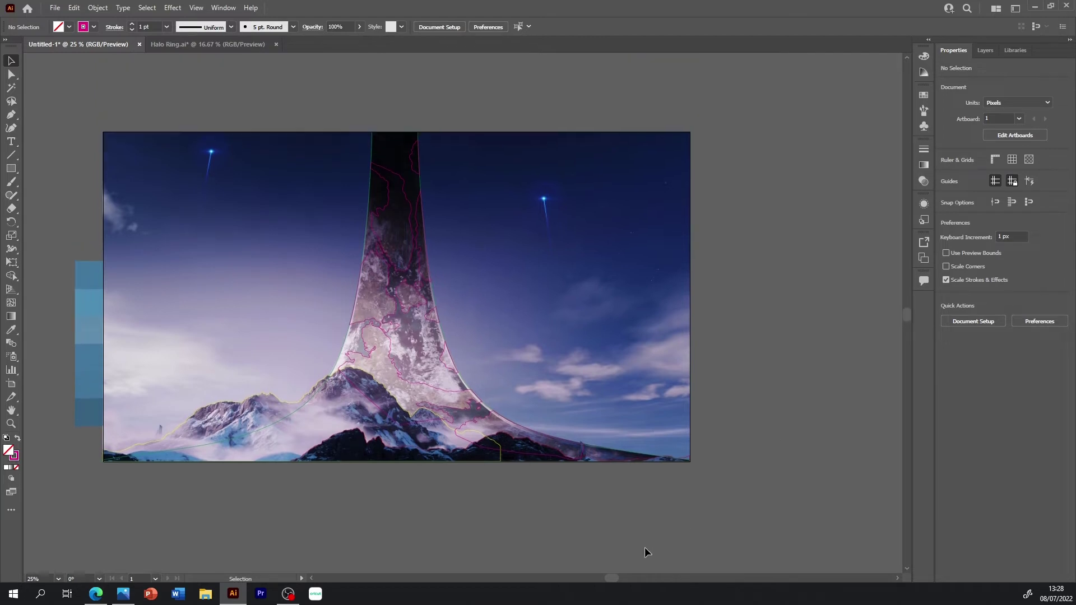
{"action": "left_click_drag", "start_coordinate": [607, 579], "coordinate": [603, 579]}
{"action": "left_click", "coordinate": [985, 50]}
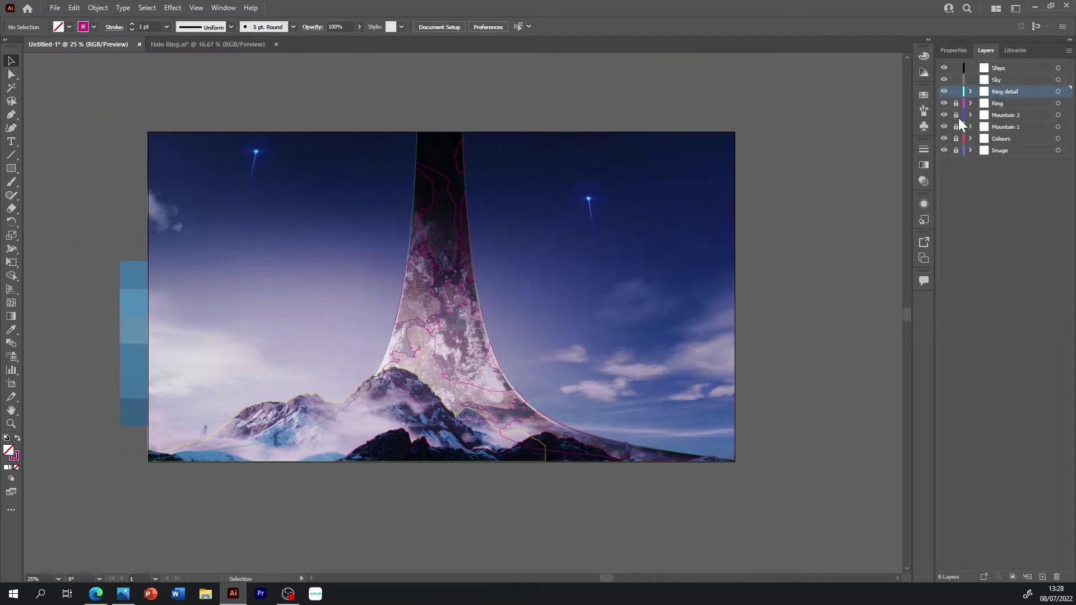
{"action": "left_click", "coordinate": [944, 151]}
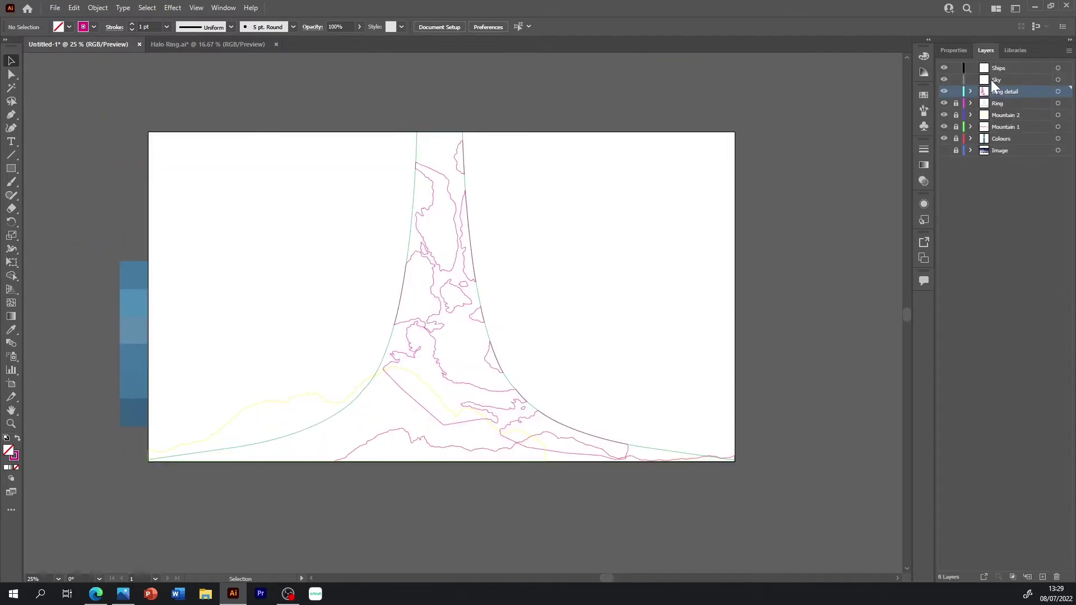
{"action": "left_click_drag", "start_coordinate": [990, 80], "coordinate": [997, 132]}
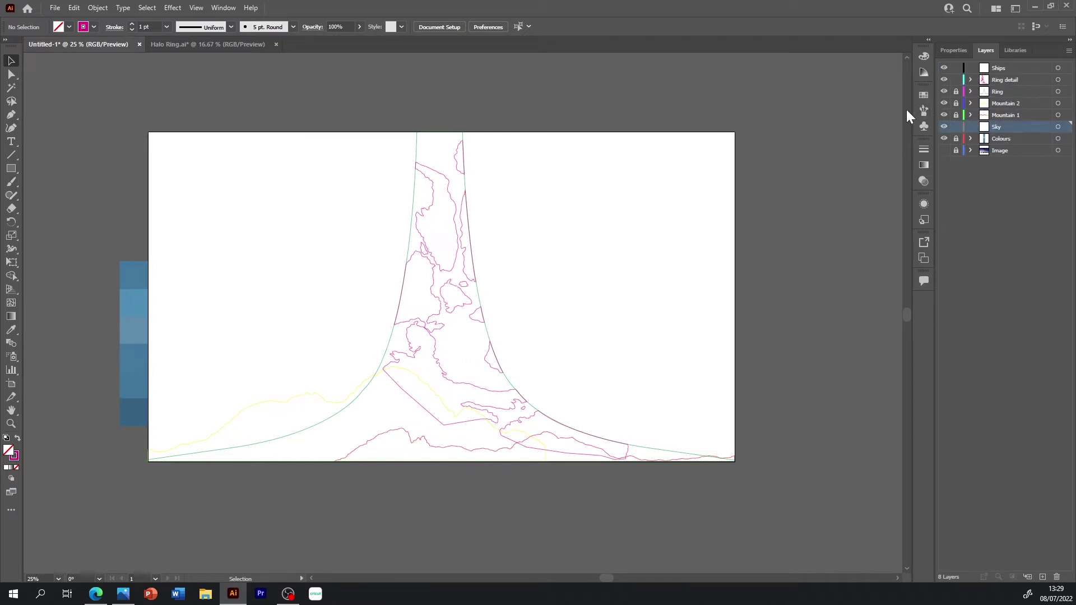
- Start a Pen path at the artboard's top-right, top-left, bottom-left and bottom-right corners
{"action": "key", "text": "p"}
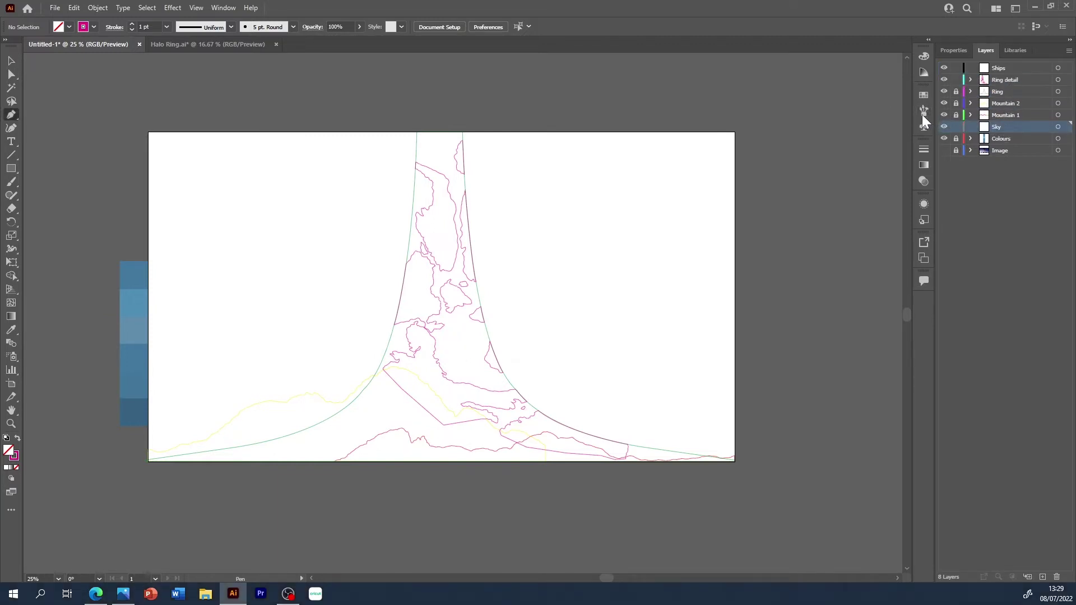
{"action": "left_click", "coordinate": [734, 133]}
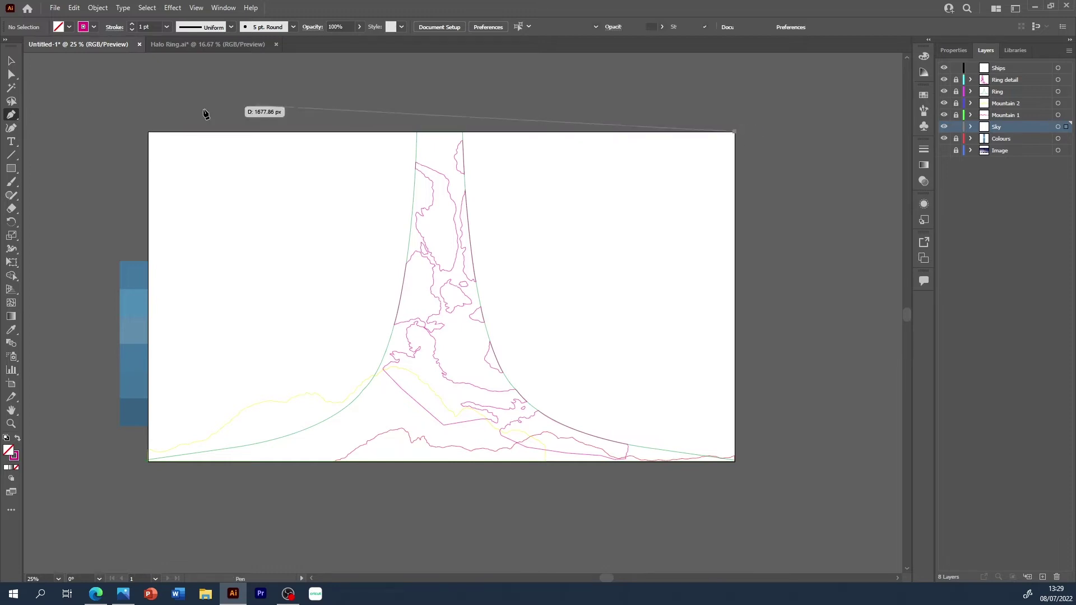
{"action": "left_click", "coordinate": [147, 132]}
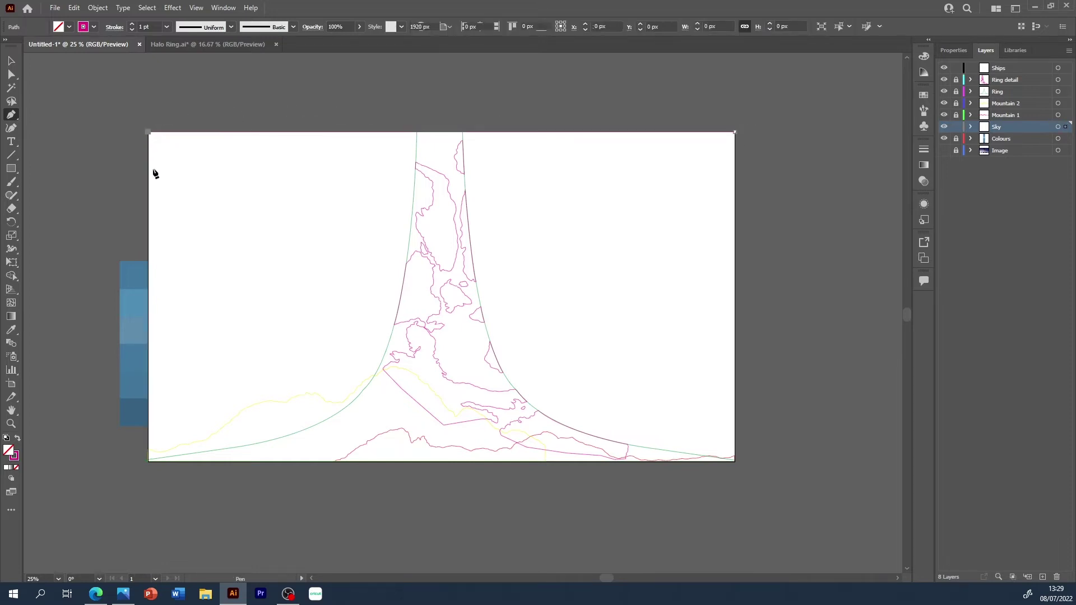
{"action": "left_click", "coordinate": [149, 461]}
{"action": "left_click", "coordinate": [735, 462]}
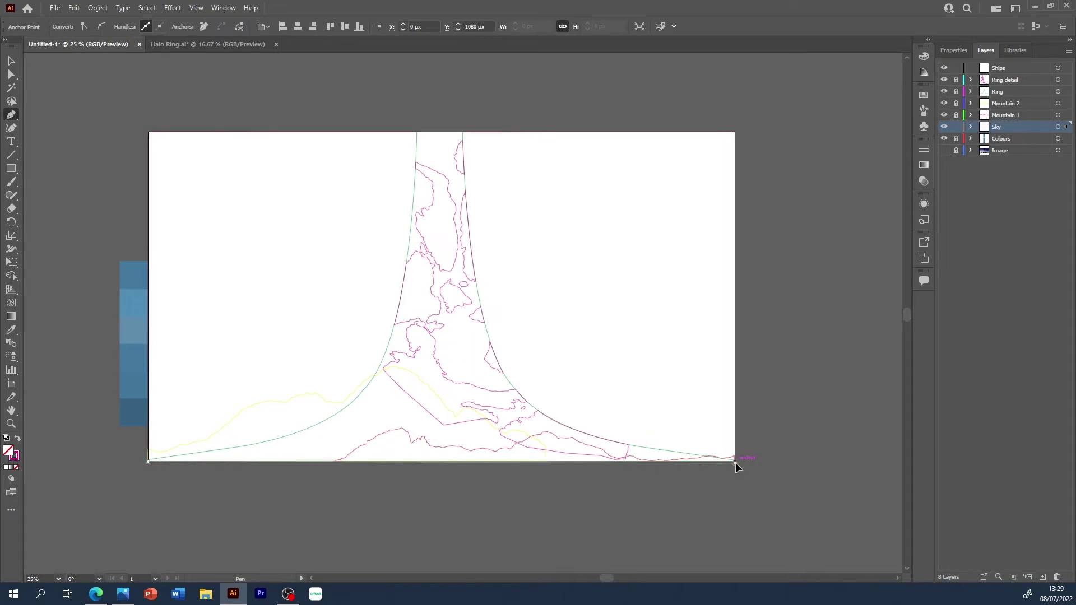
- Close the sky shape and give it a linear gradient fill at 90°
{"action": "left_click", "coordinate": [734, 132]}
{"action": "key", "text": "v"}
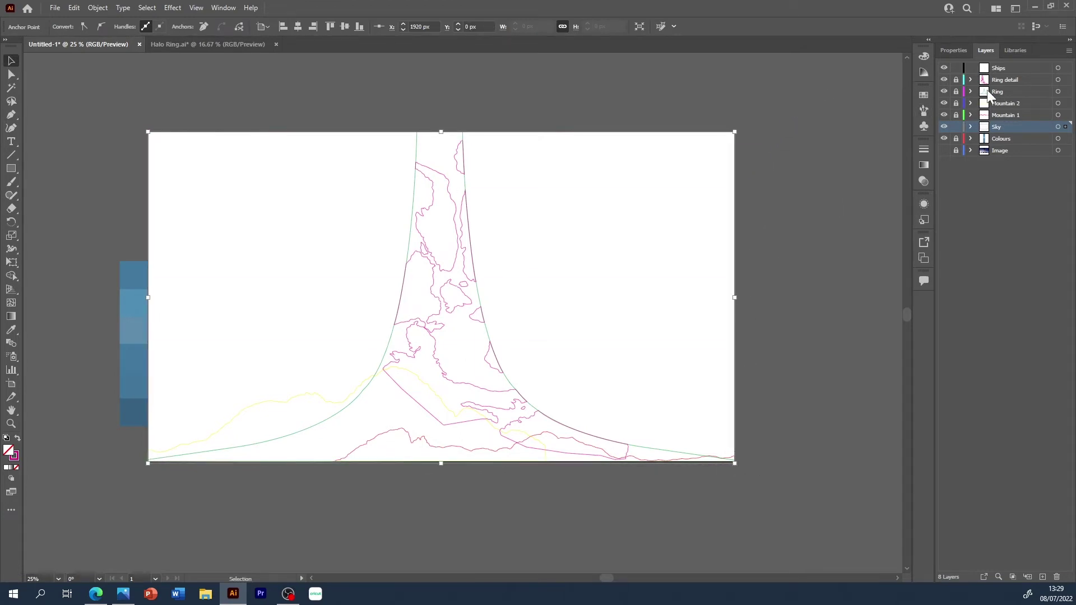
{"action": "left_click", "coordinate": [946, 190]}
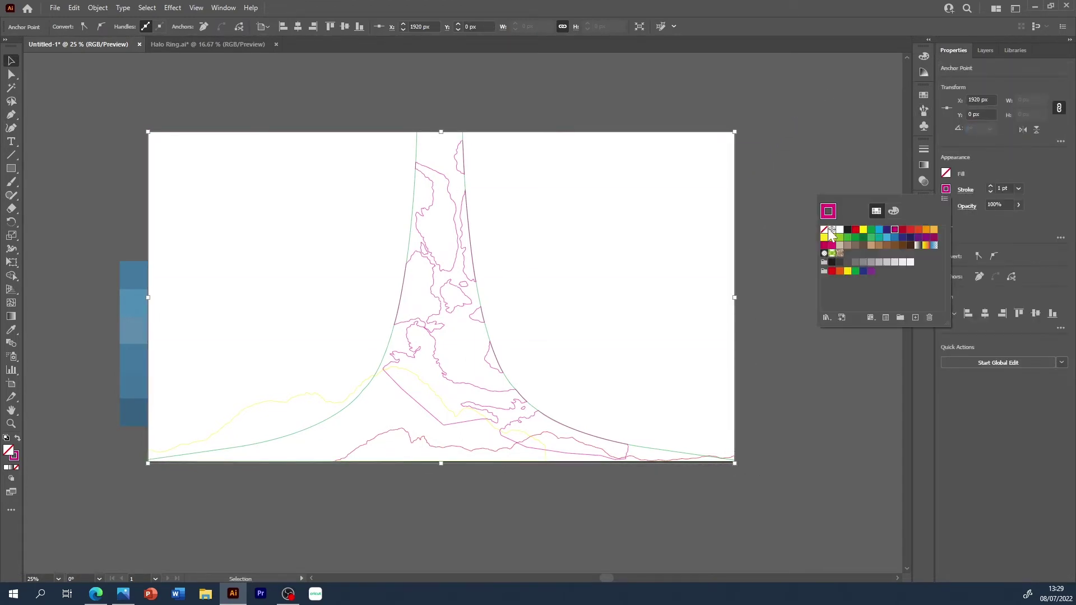
{"action": "left_click", "coordinate": [923, 164]}
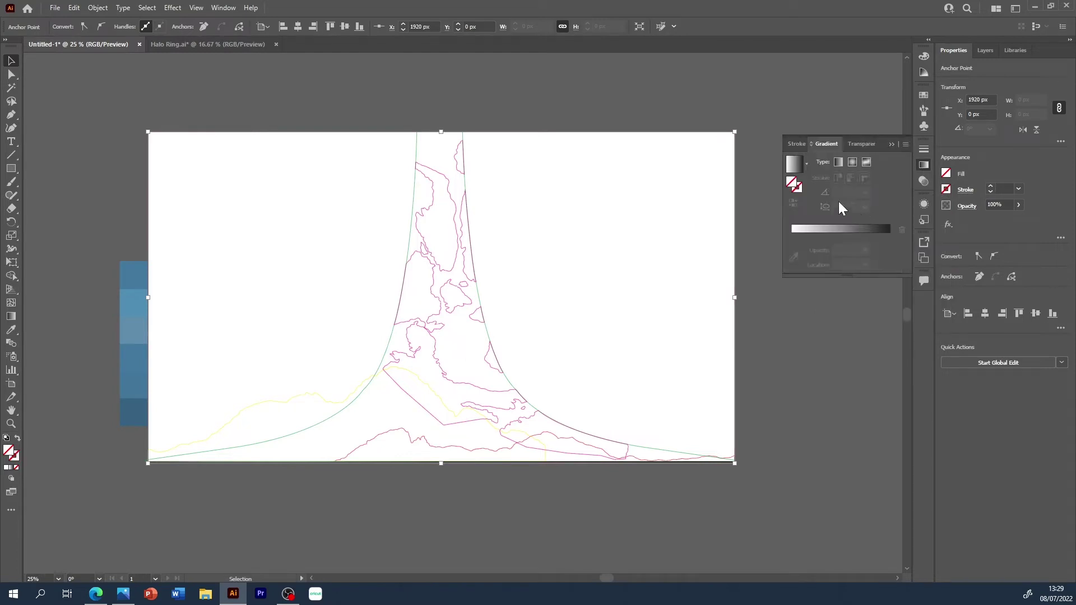
{"action": "key", "text": "period"}
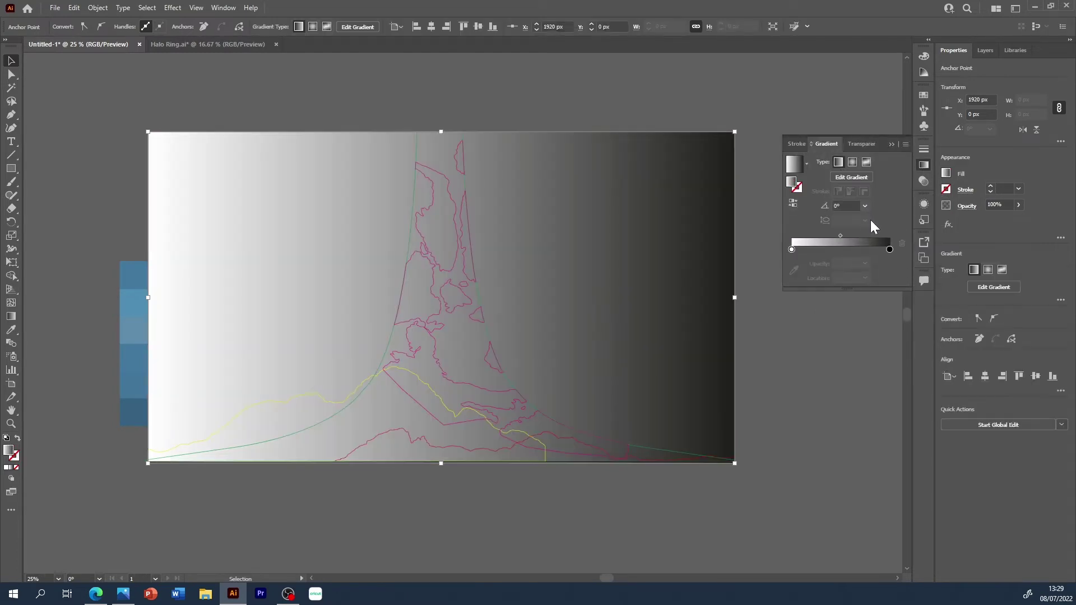
{"action": "left_click", "coordinate": [865, 205]}
{"action": "left_click", "coordinate": [875, 268]}
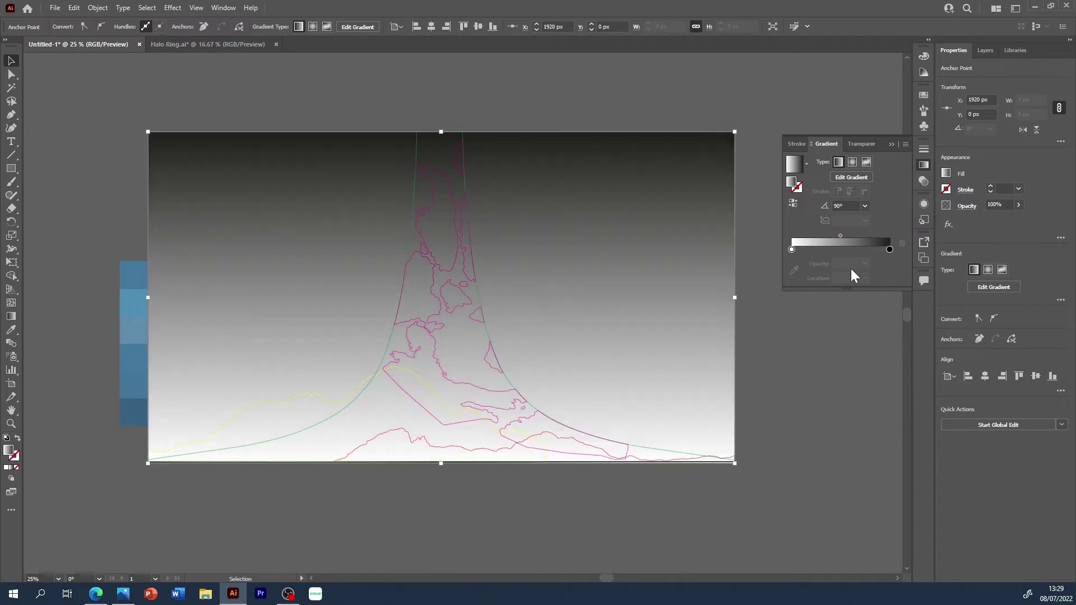
- Set the gradient's top stop to a sampled blue, then deselect the sky
{"action": "left_click", "coordinate": [889, 249]}
{"action": "left_click", "coordinate": [793, 270]}
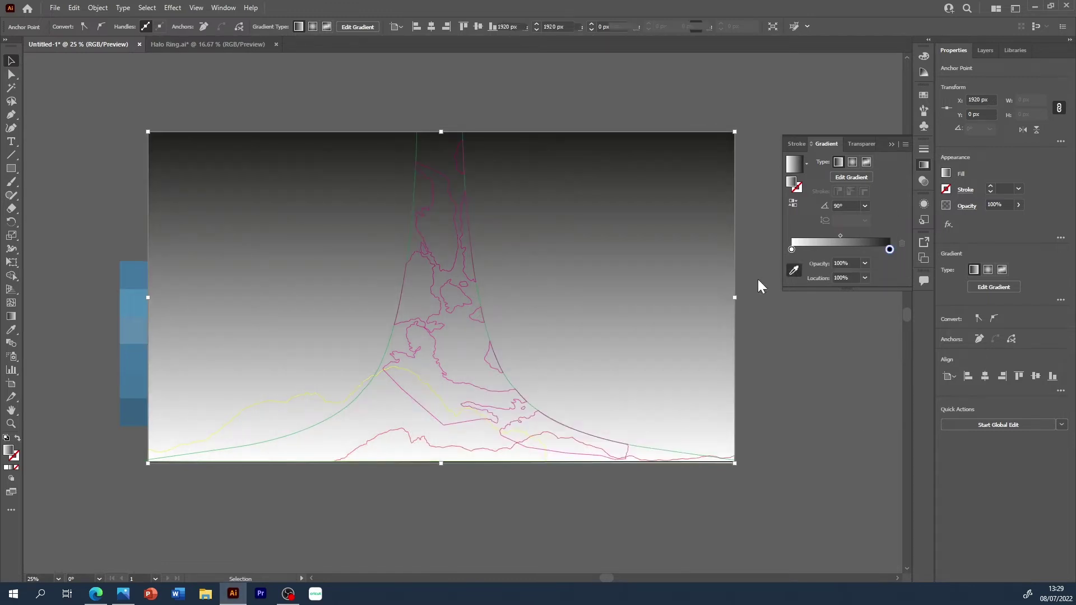
{"action": "left_click", "coordinate": [137, 289]}
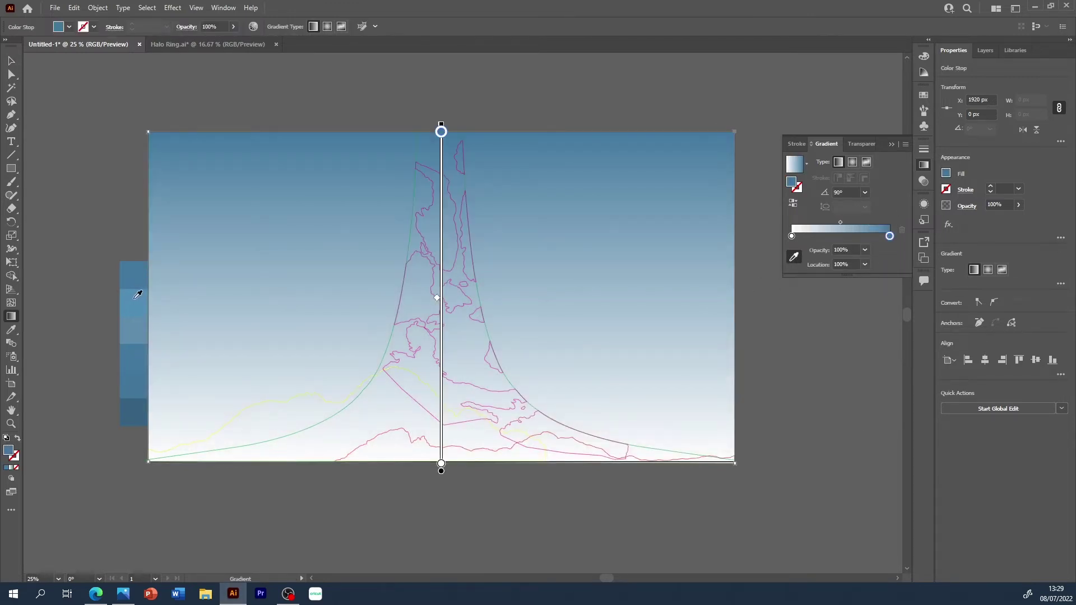
{"action": "left_click", "coordinate": [138, 296]}
{"action": "key", "text": "Escape"}
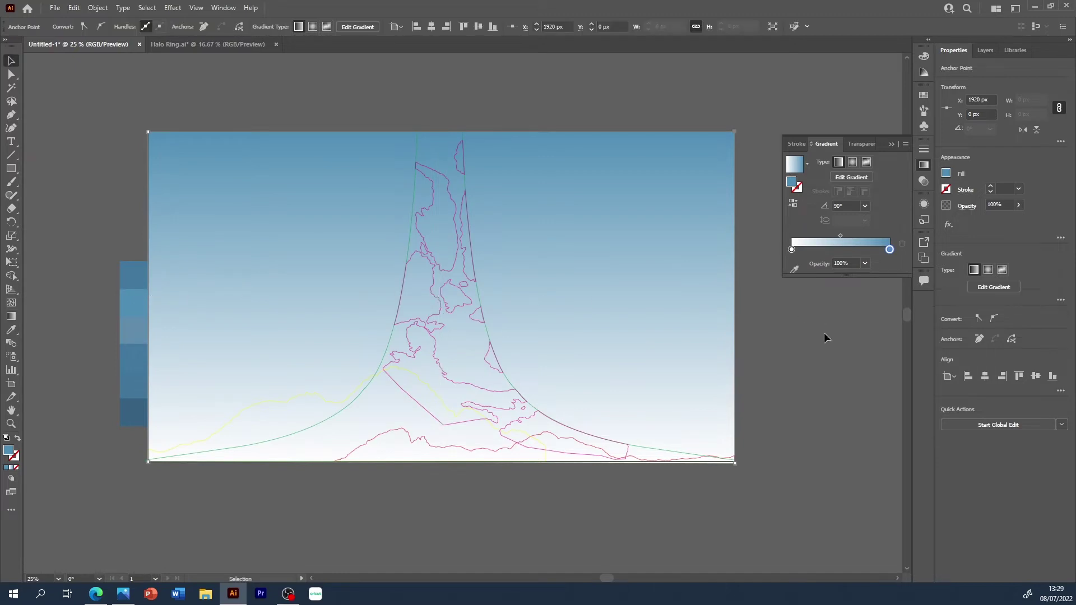
{"action": "key", "text": "v"}
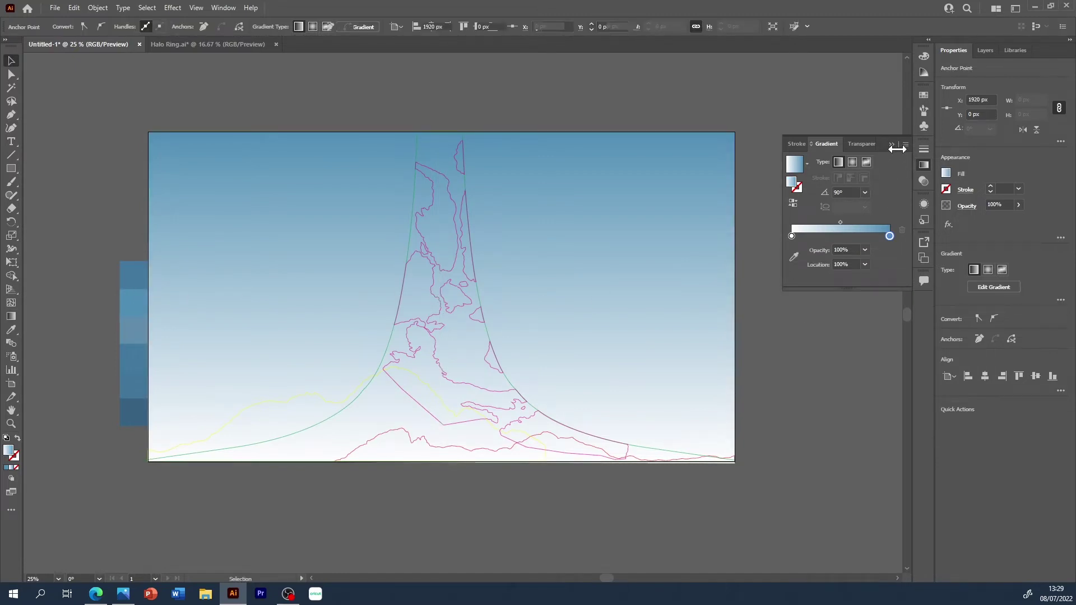
{"action": "key", "text": "ctrl+shift+a"}
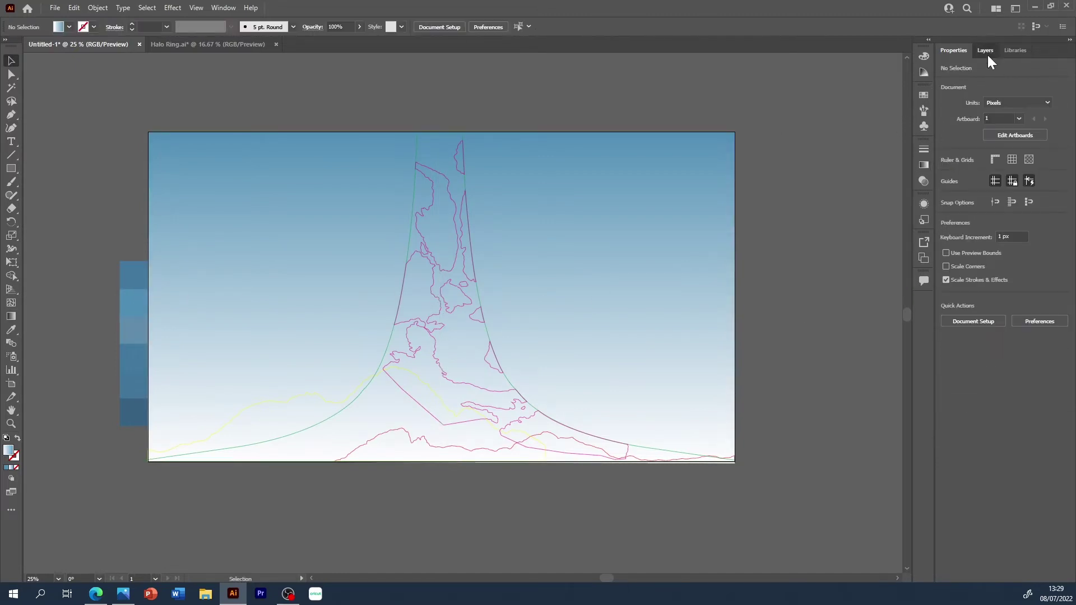
{"action": "left_click", "coordinate": [986, 50]}
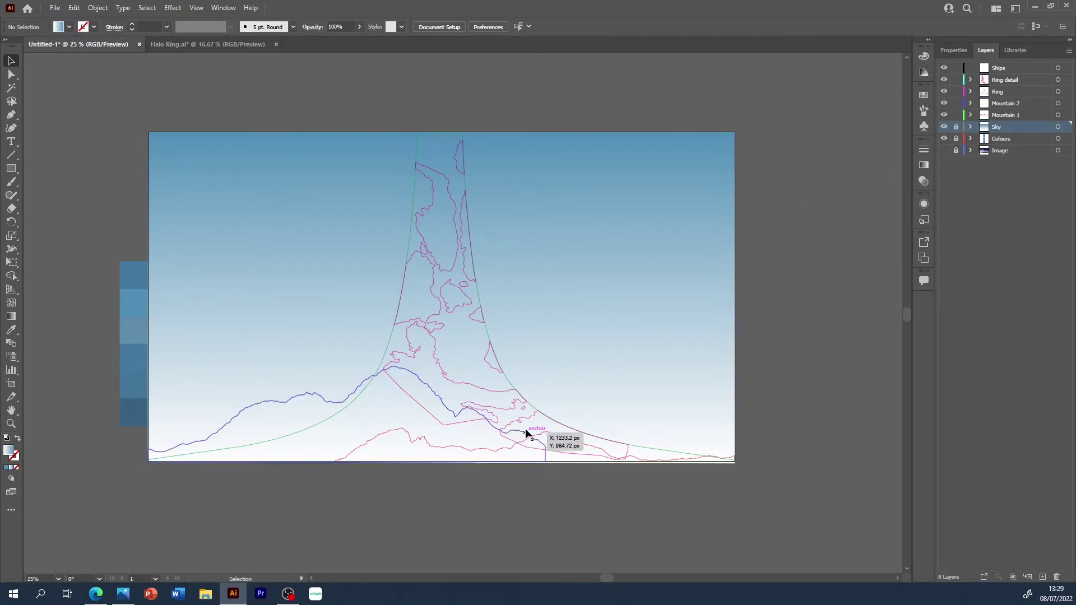
- Fill Mountain 1 and Mountain 2 with sampled dark blue and place Mountain 1 above Mountain 2
{"action": "left_click", "coordinate": [408, 440]}
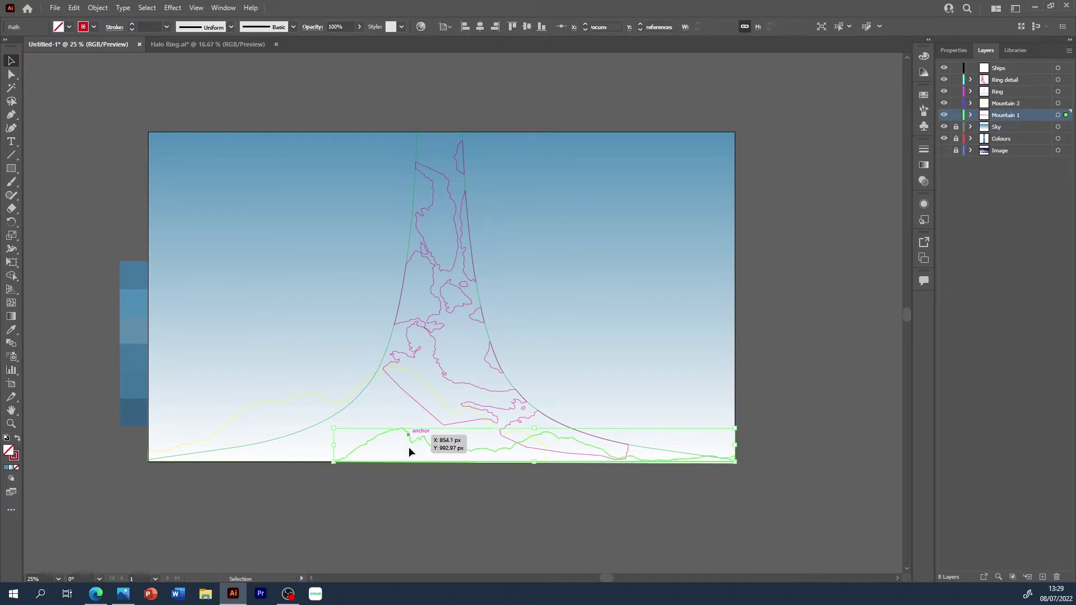
{"action": "key", "text": "i"}
{"action": "left_click", "coordinate": [143, 423]}
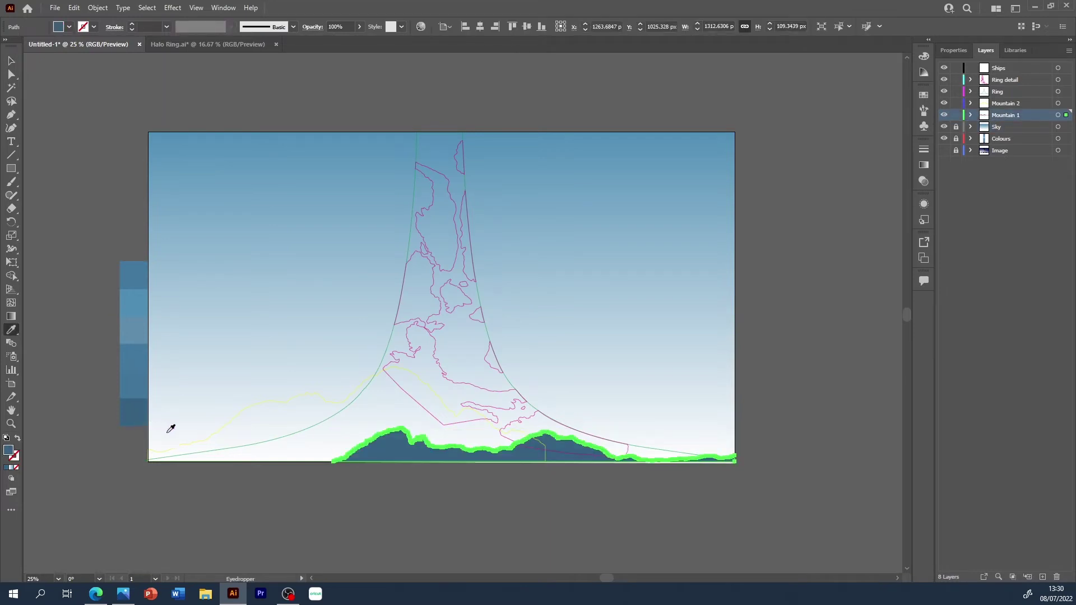
{"action": "left_click", "coordinate": [325, 398], "text": "ctrl"}
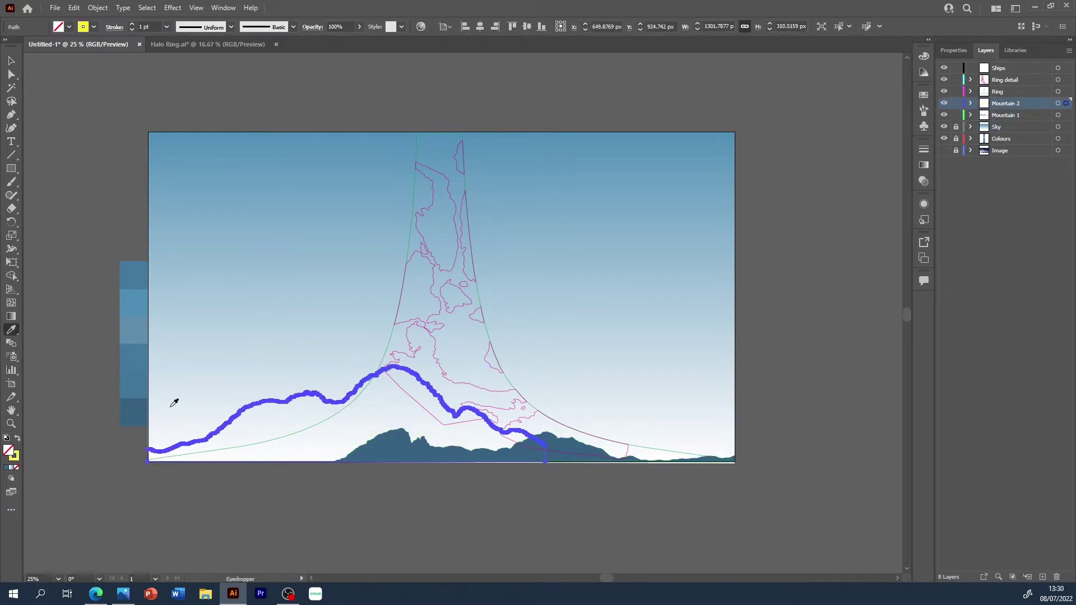
{"action": "left_click", "coordinate": [141, 387]}
{"action": "key", "text": "v"}
{"action": "left_click", "coordinate": [1001, 115]}
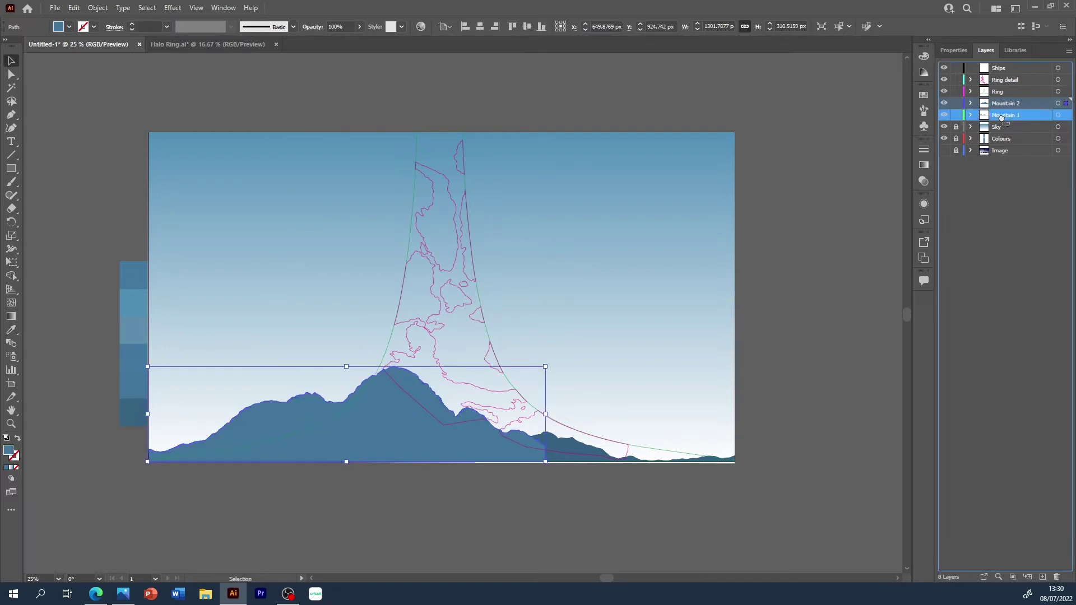
{"action": "left_click_drag", "start_coordinate": [1001, 116], "coordinate": [1001, 101]}
{"action": "left_click", "coordinate": [812, 224]}
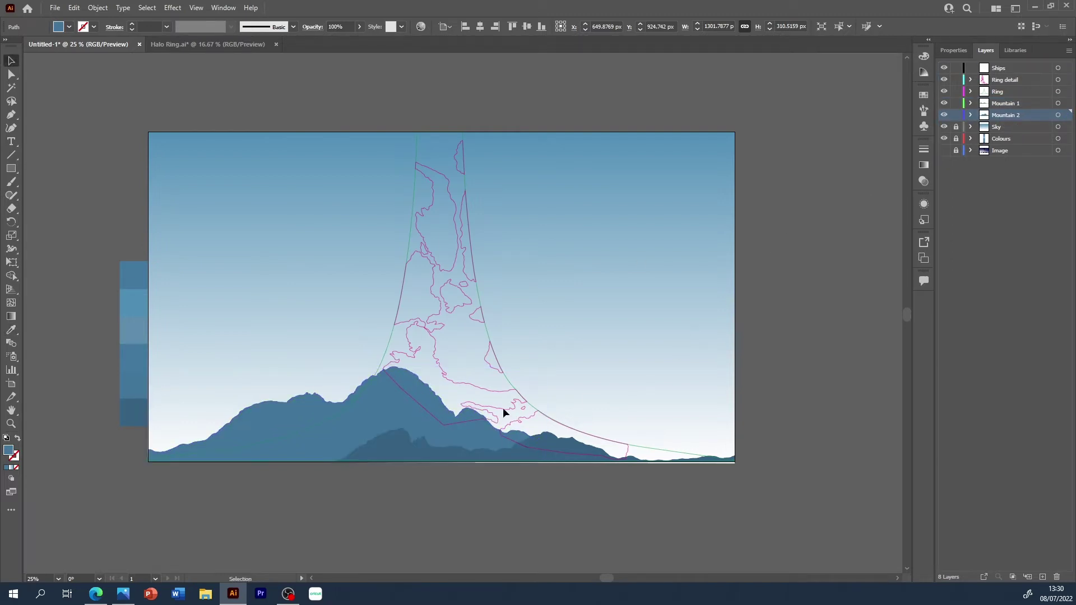
- Fill the ring with sampled blue and move the Ring layer below both mountains
{"action": "left_click", "coordinate": [487, 334]}
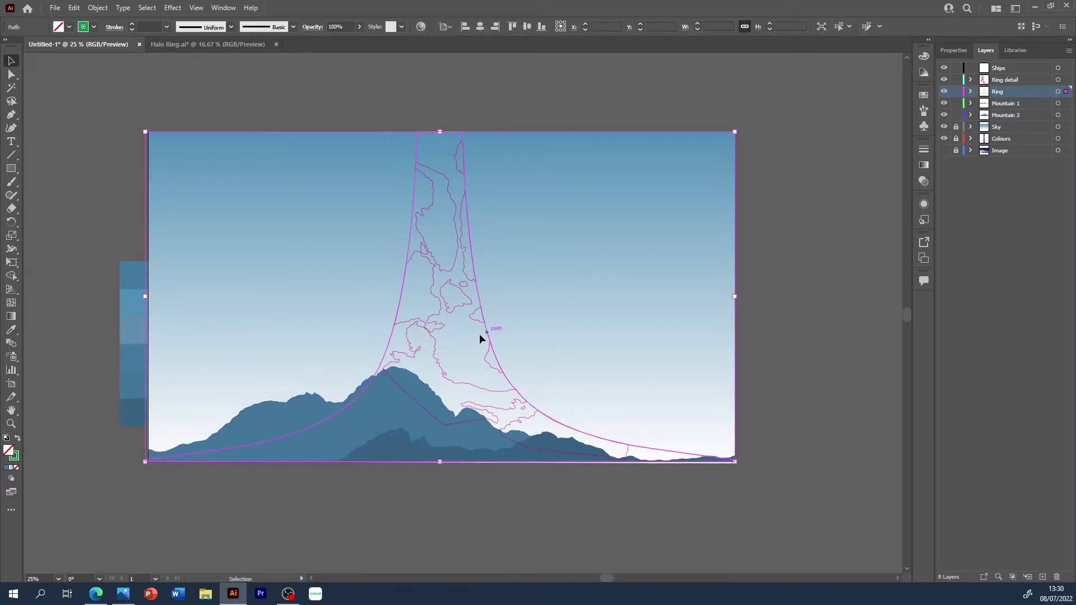
{"action": "key", "text": "i"}
{"action": "left_click", "coordinate": [140, 357]}
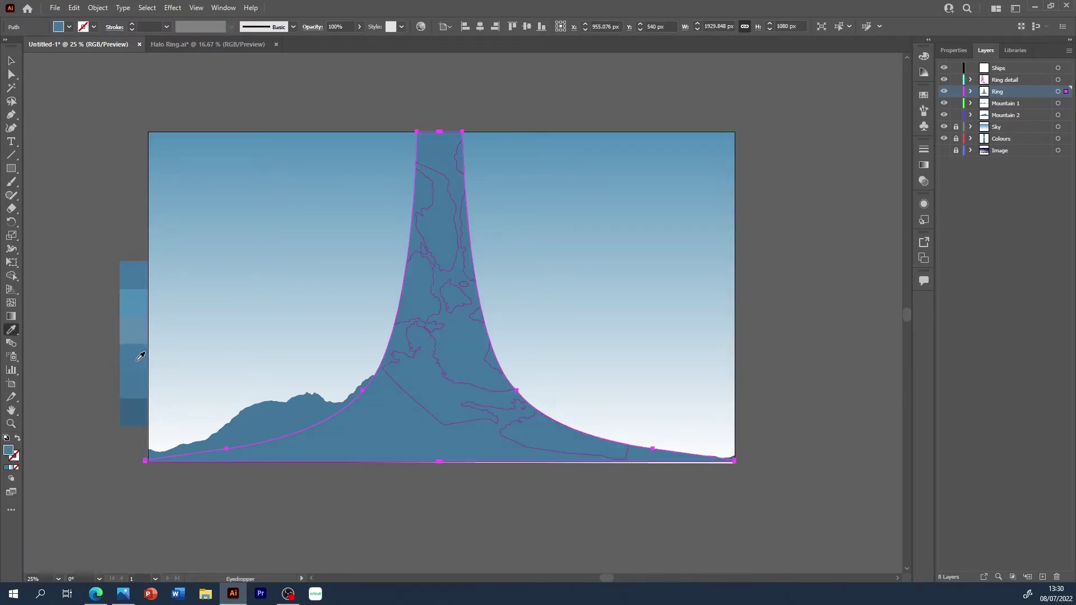
{"action": "key", "text": "v"}
{"action": "left_click_drag", "start_coordinate": [1004, 100], "coordinate": [1003, 121]}
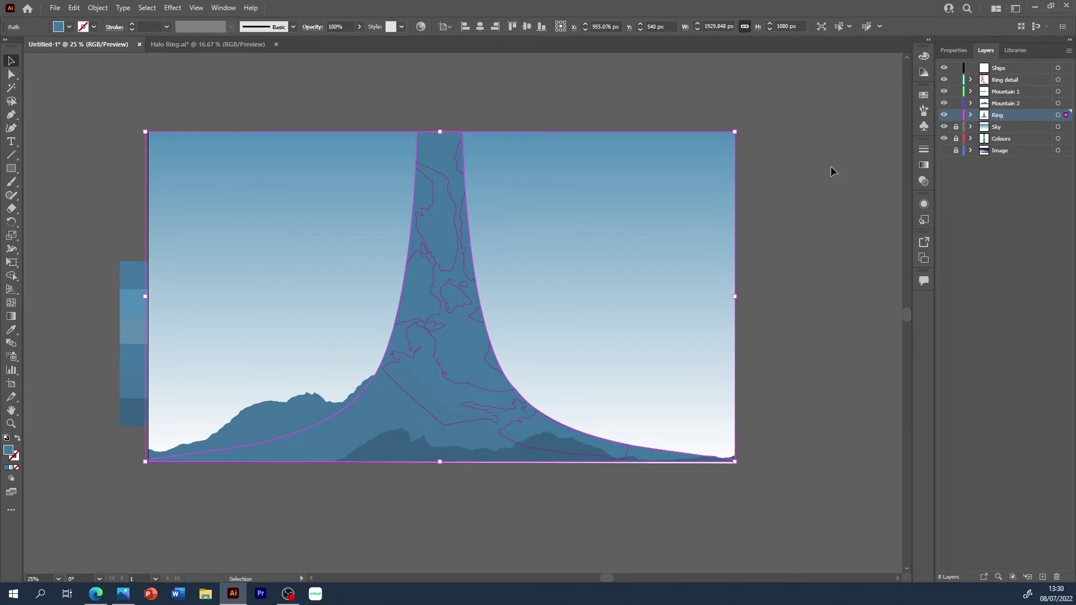
{"action": "left_click", "coordinate": [778, 212]}
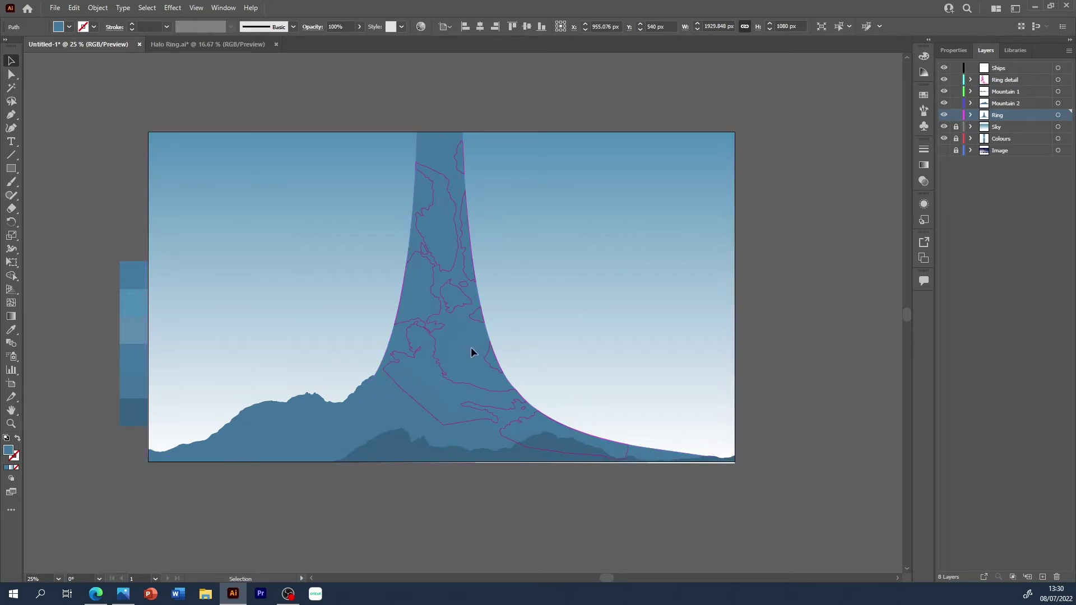
{"action": "left_click", "coordinate": [444, 374]}
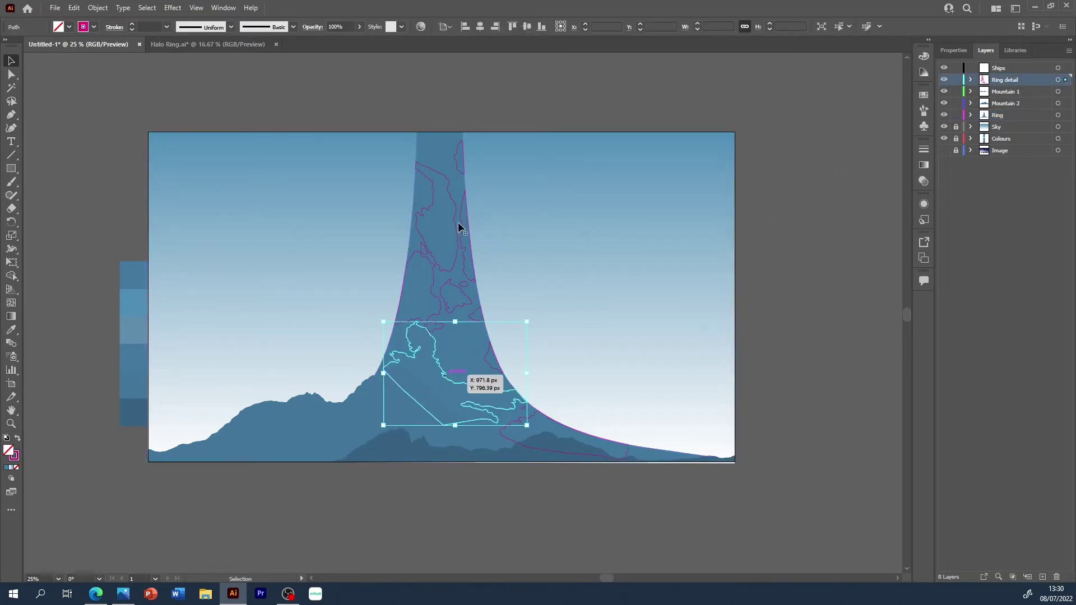
- Fill the upper and lower ring detail shapes with the sampled light blue
{"action": "left_click", "coordinate": [425, 212], "text": "shift"}
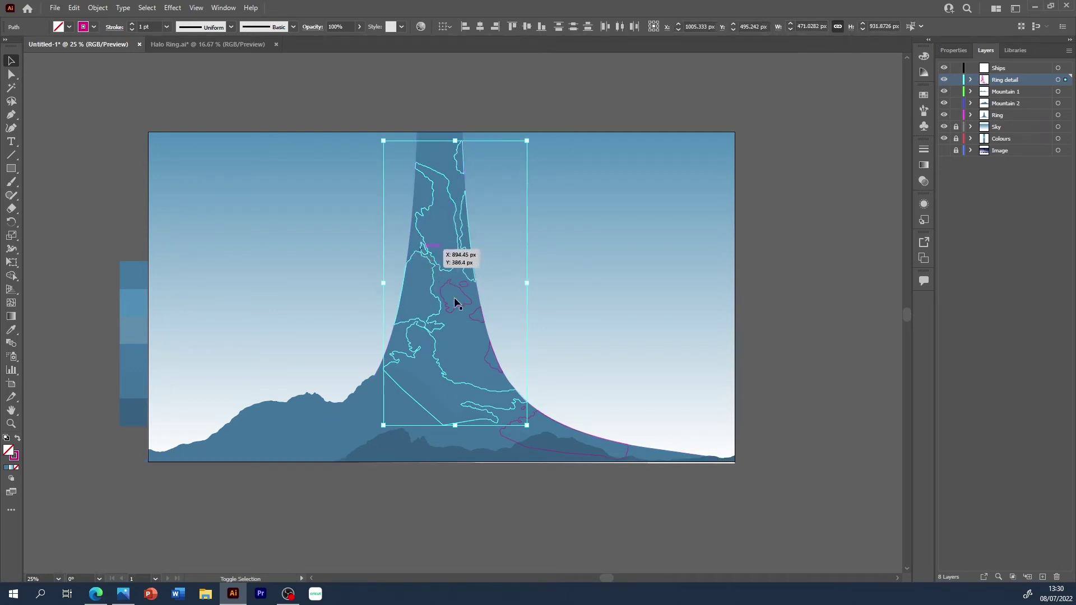
{"action": "left_click", "coordinate": [486, 361], "text": "shift"}
{"action": "left_click", "coordinate": [522, 411], "text": "shift"}
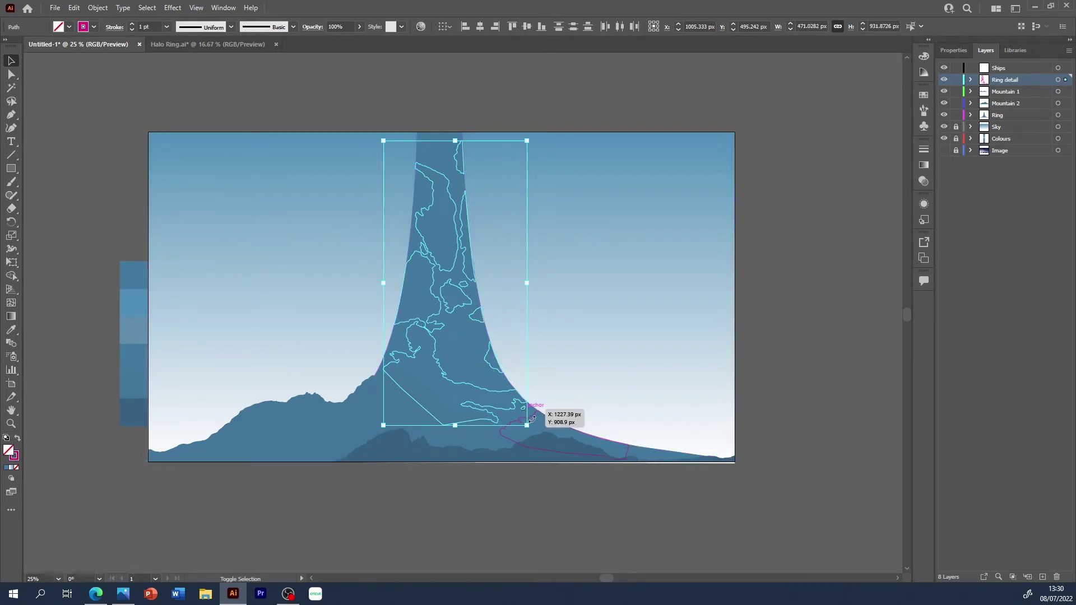
{"action": "key", "text": "i"}
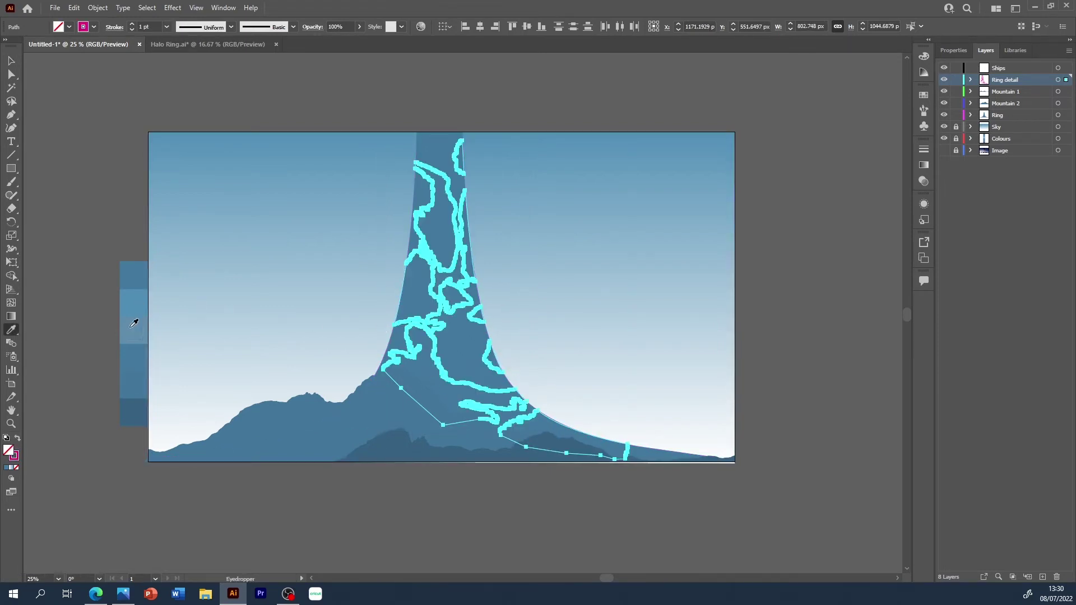
{"action": "left_click", "coordinate": [140, 331]}
- Move the Ring detail layer beneath the mountains and group the detail shapes
{"action": "mouse_move", "coordinate": [1013, 80]}
{"action": "left_mouse_down"}
{"action": "mouse_move", "coordinate": [1004, 115]}
{"action": "mouse_move", "coordinate": [1003, 101]}
{"action": "left_mouse_up"}
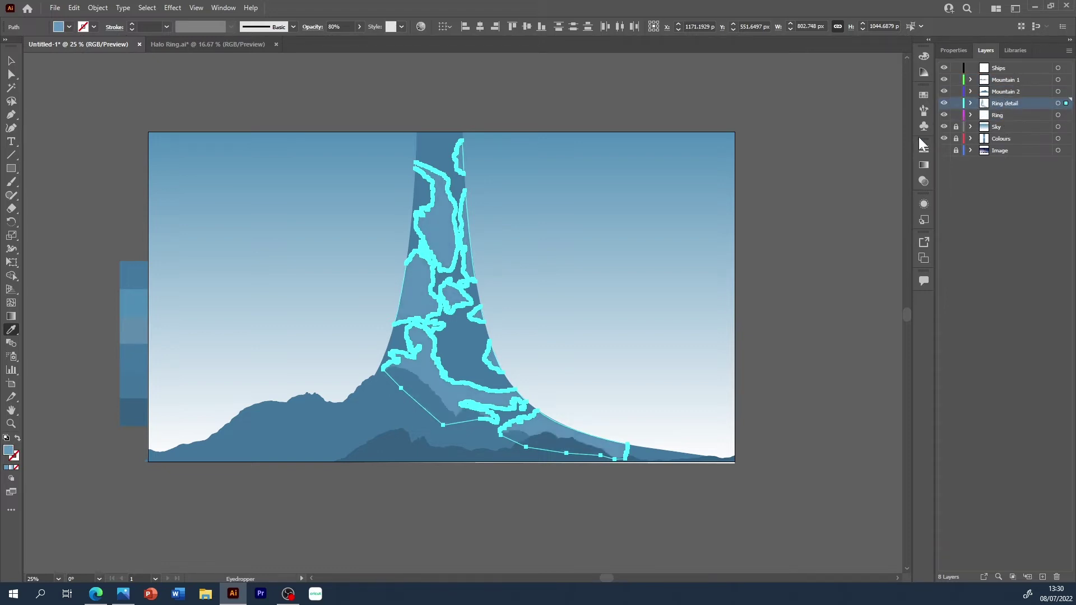
{"action": "key", "text": "v"}
{"action": "key", "text": "ctrl+g"}
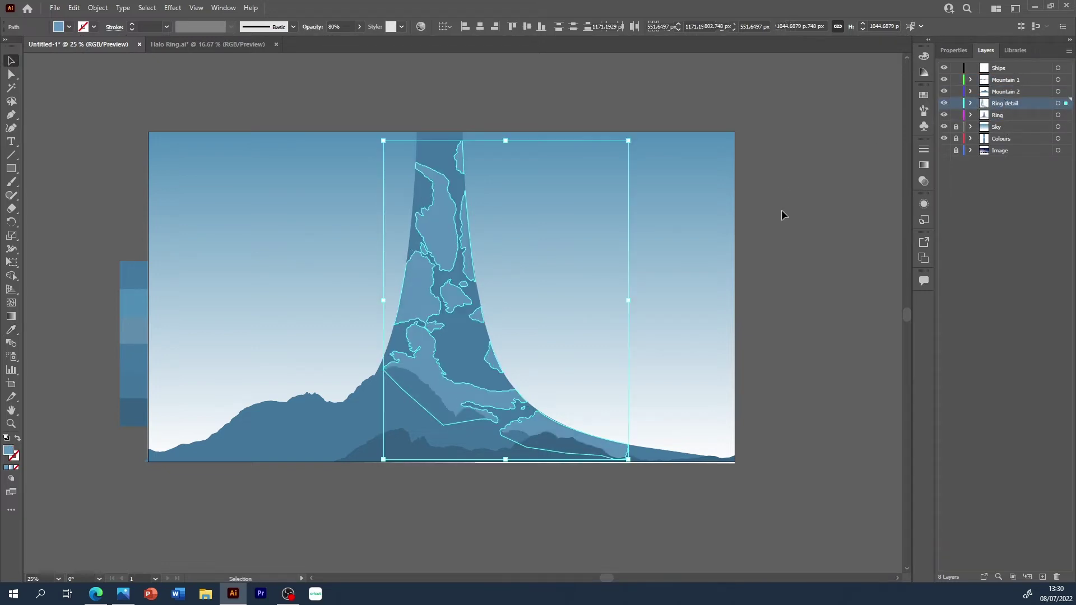
{"action": "key", "text": "ctrl+h"}
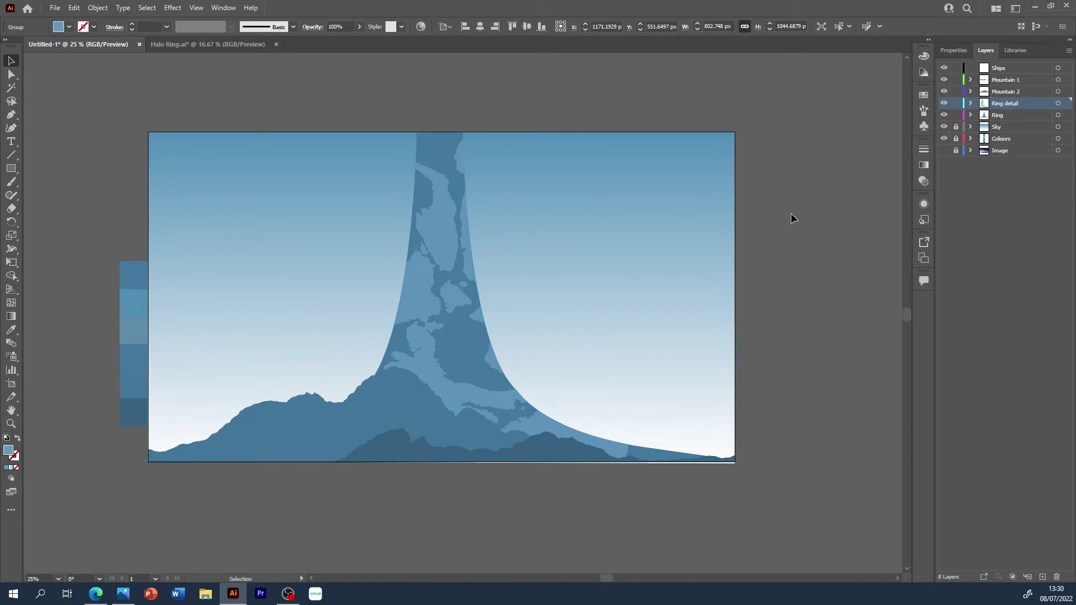
{"action": "left_click", "coordinate": [792, 213]}
{"action": "left_click_drag", "start_coordinate": [904, 316], "coordinate": [905, 318]}
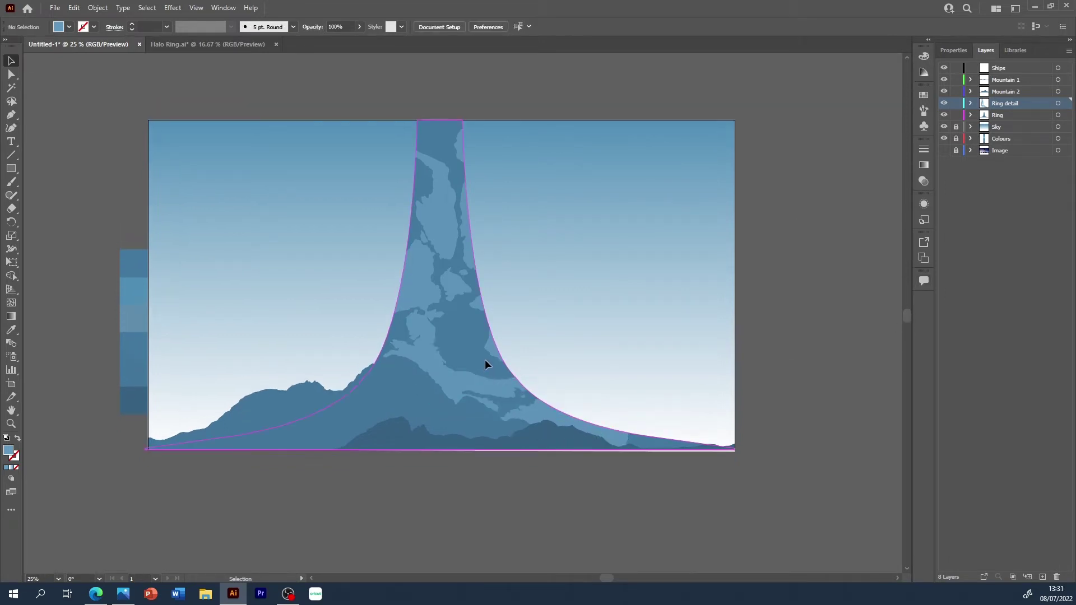
- Level the ring's bottom anchors with the artboard's bottom edge using Direct Selection
{"action": "left_click_drag", "start_coordinate": [484, 361], "coordinate": [485, 363]}
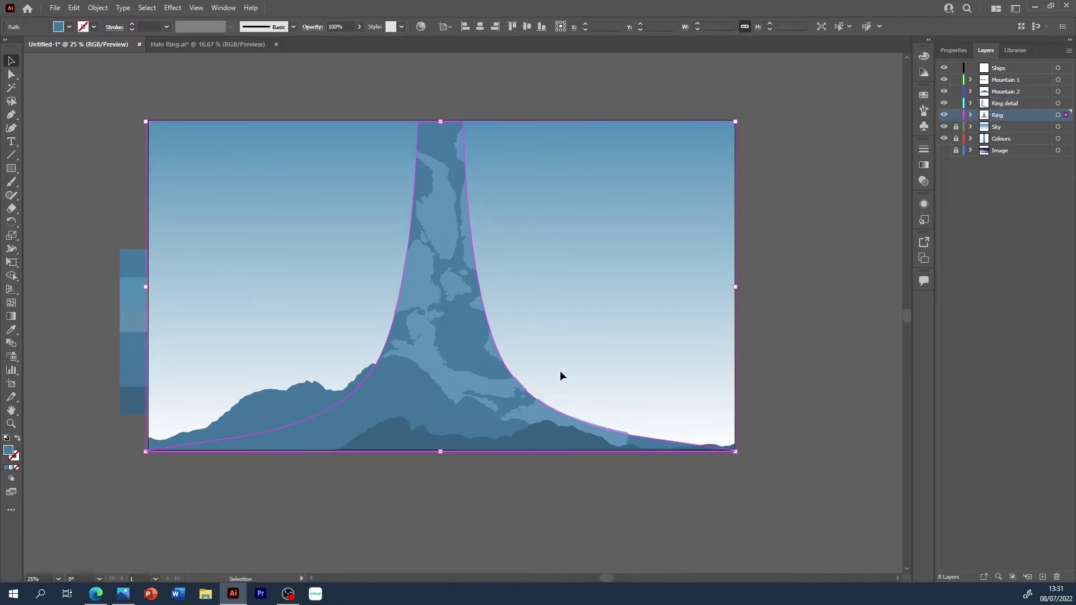
{"action": "left_click", "coordinate": [784, 365]}
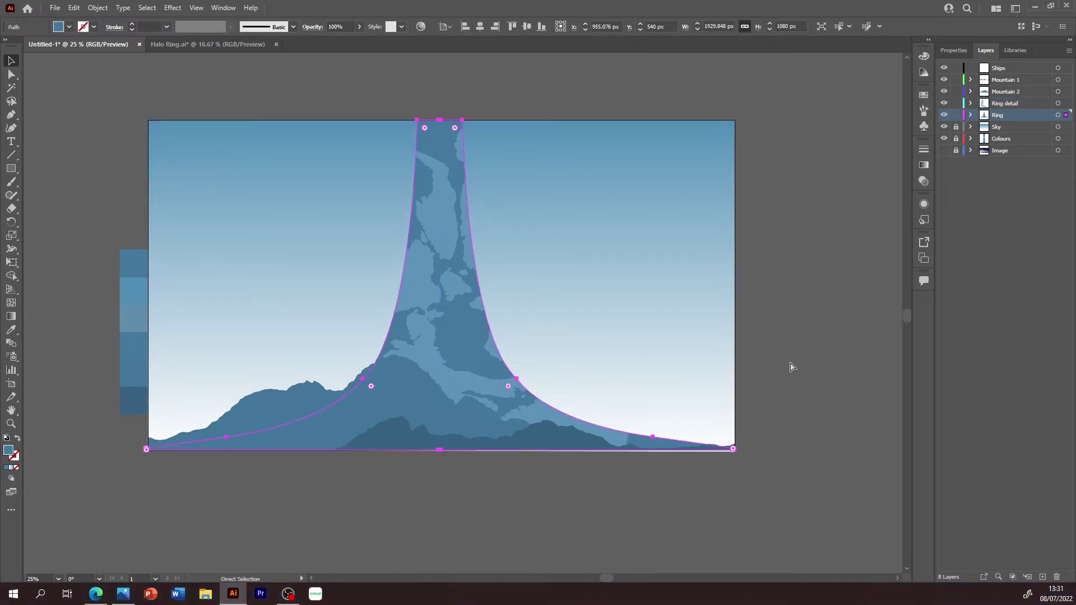
{"action": "left_click", "coordinate": [508, 408]}
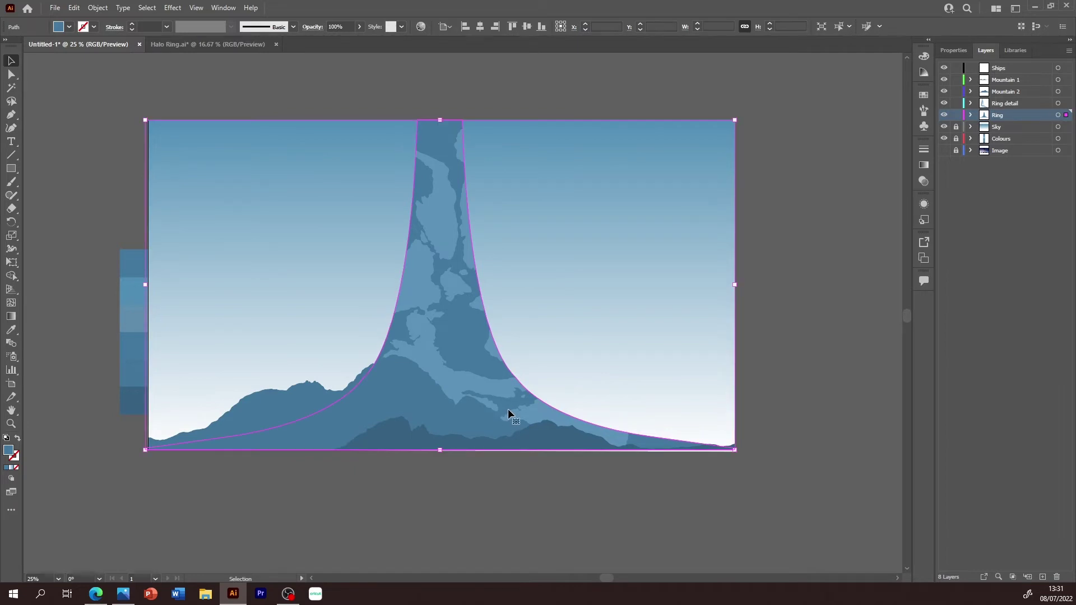
{"action": "key", "text": "a"}
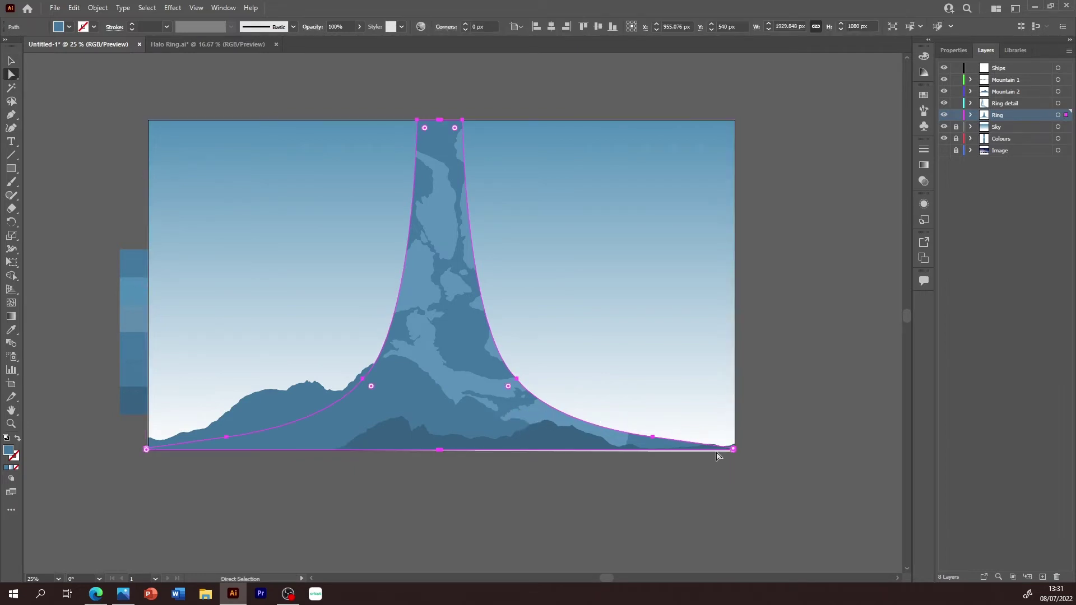
{"action": "key", "text": "v"}
{"action": "key", "text": "ctrl+plus"}
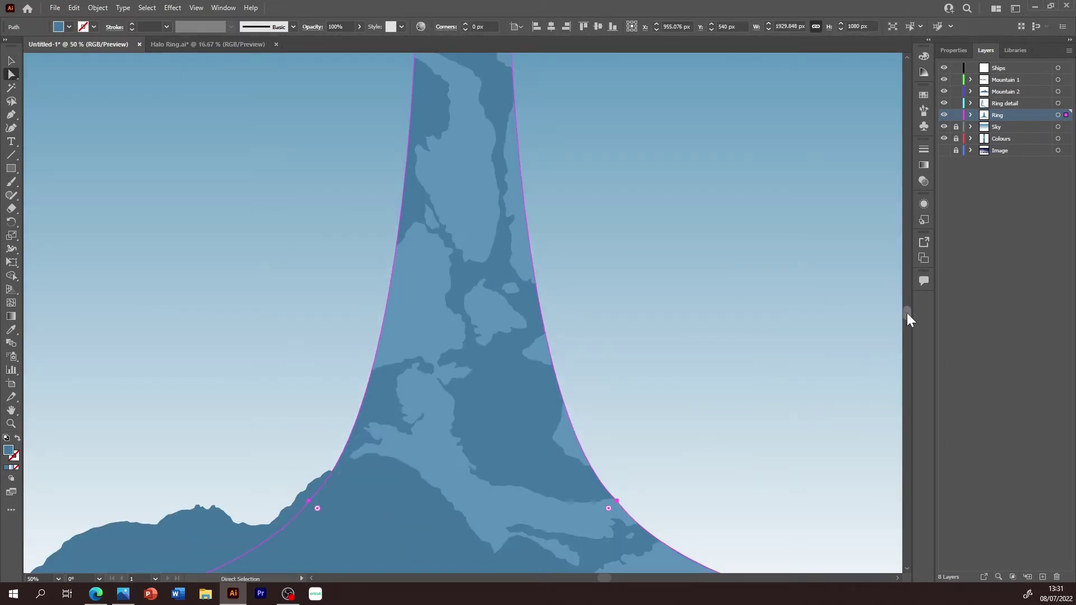
{"action": "scroll", "coordinate": [908, 319], "scroll_direction": "down", "scroll_amount": 5}
{"action": "scroll", "coordinate": [601, 580], "scroll_direction": "right", "scroll_amount": 6}
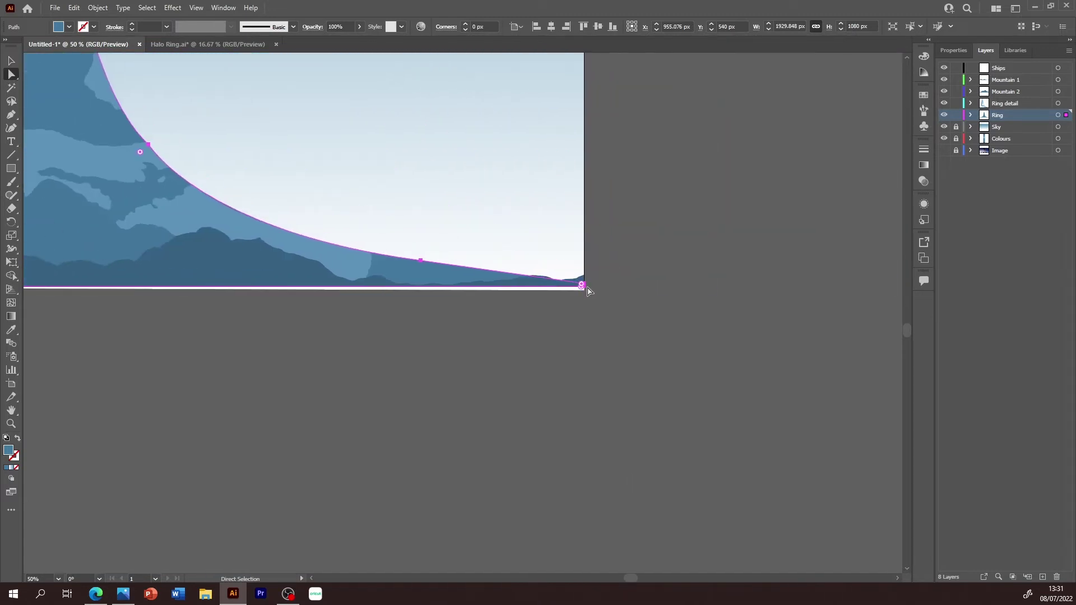
{"action": "key", "text": "ctrl+plus"}
{"action": "key", "text": "ctrl+plus"}
{"action": "key", "text": "ctrl+plus"}
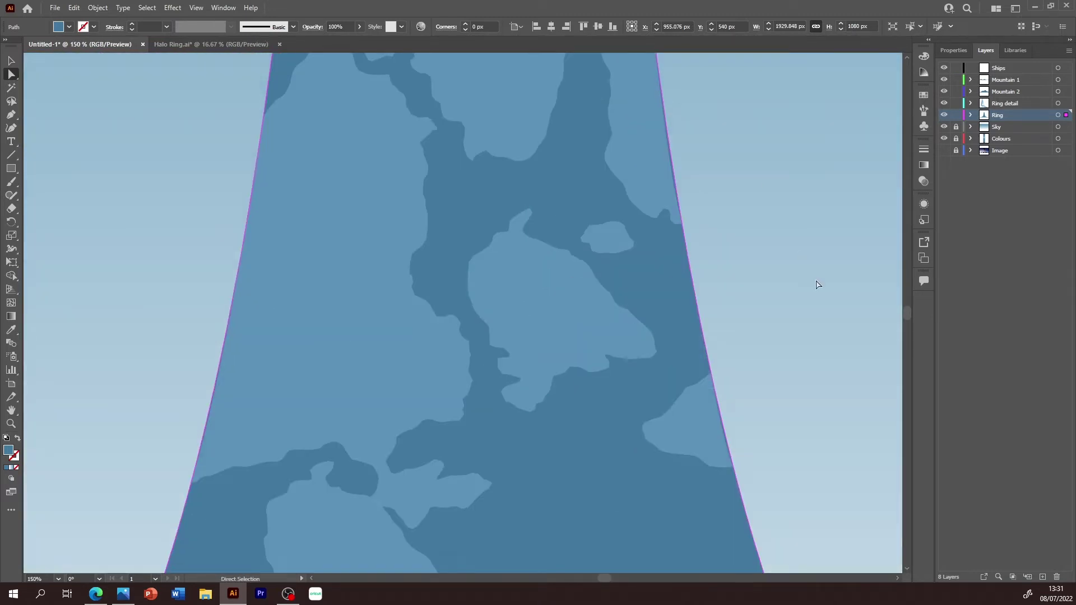
{"action": "left_click_drag", "start_coordinate": [907, 314], "coordinate": [906, 331]}
{"action": "left_click_drag", "start_coordinate": [474, 307], "coordinate": [473, 305]}
{"action": "left_click", "coordinate": [456, 302]}
{"action": "left_click", "coordinate": [483, 343]}
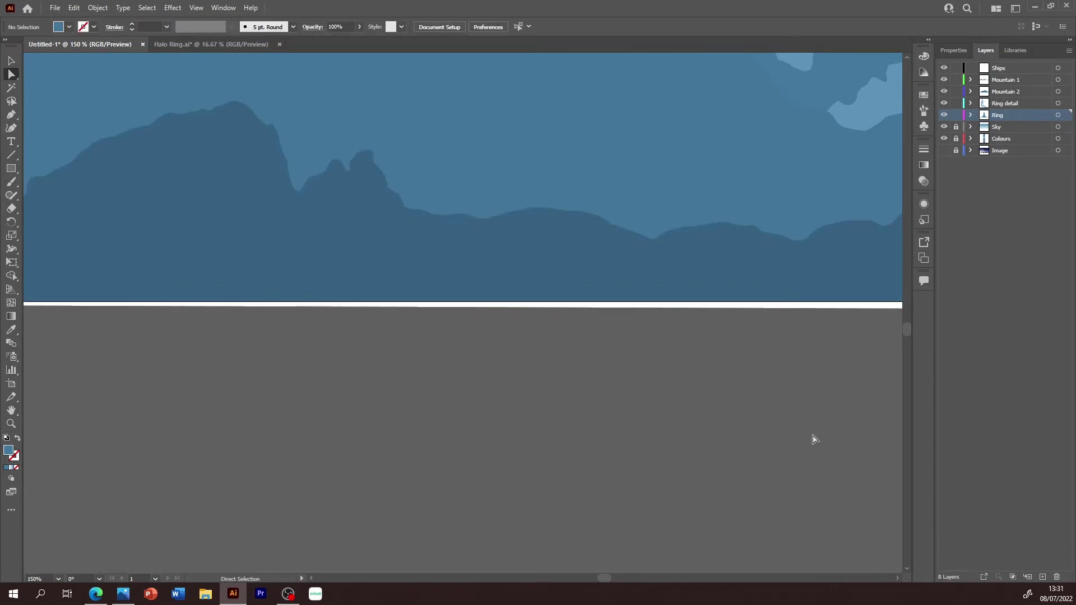
- Hide the Image layer, fit the artboard in view, and lock the Ring layer
{"action": "left_click", "coordinate": [944, 150]}
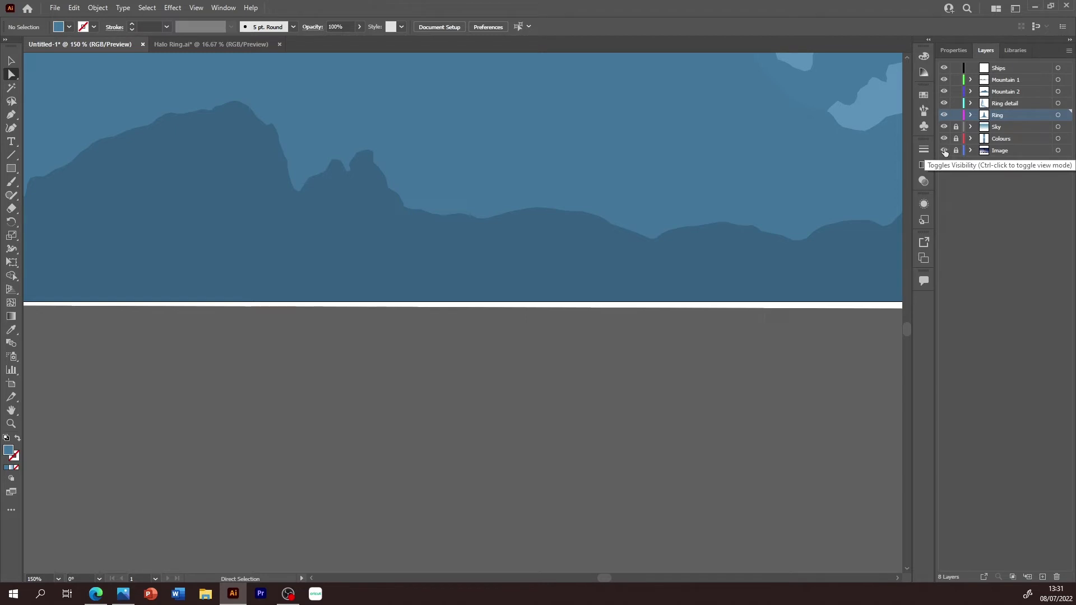
{"action": "left_click", "coordinate": [944, 151]}
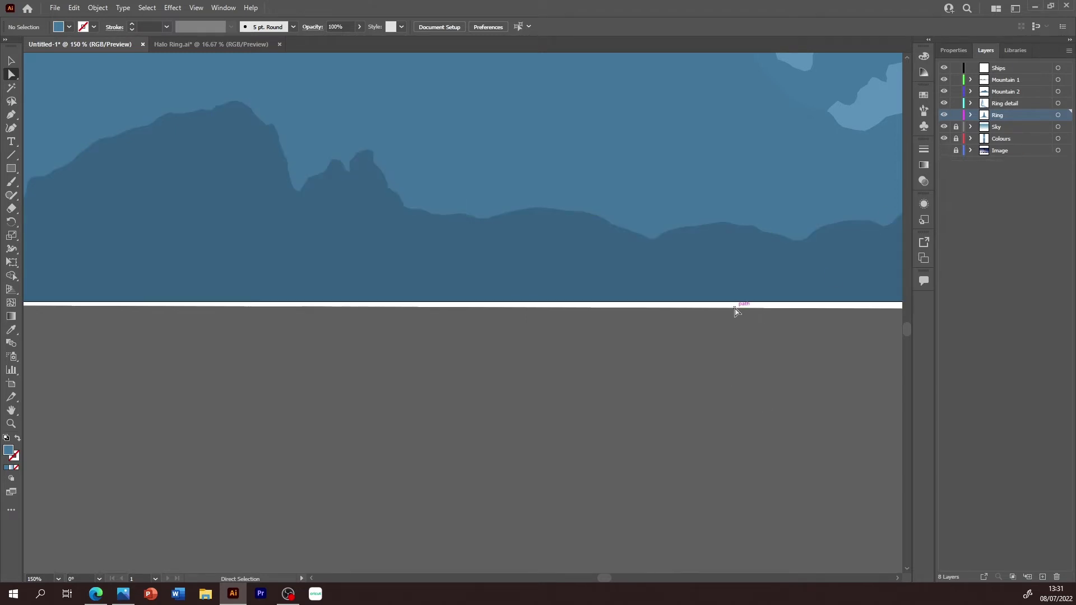
{"action": "key", "text": "ctrl+0"}
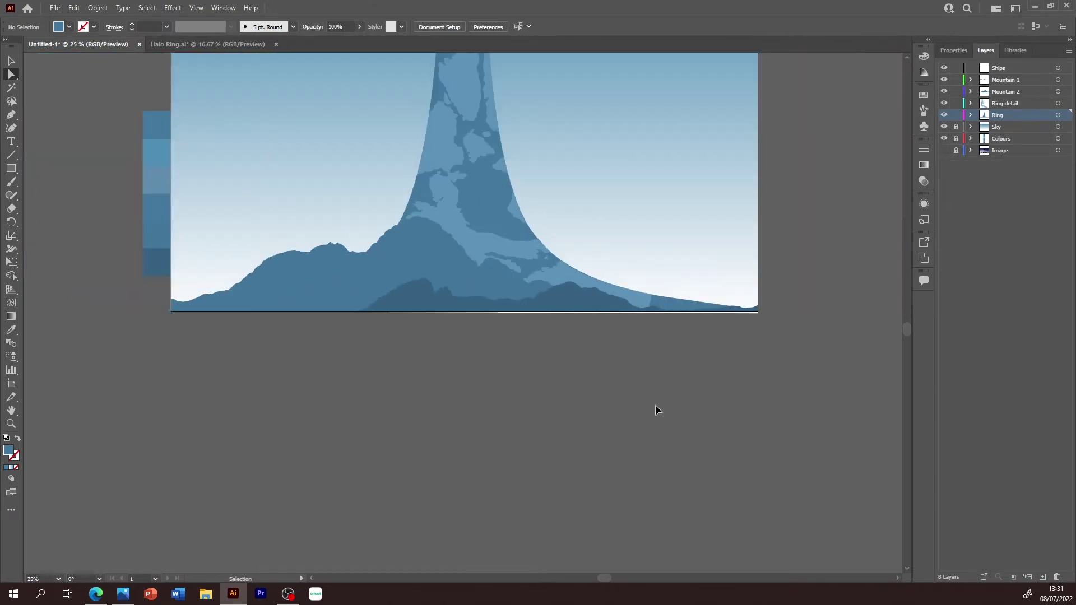
{"action": "key", "text": "ctrl+plus"}
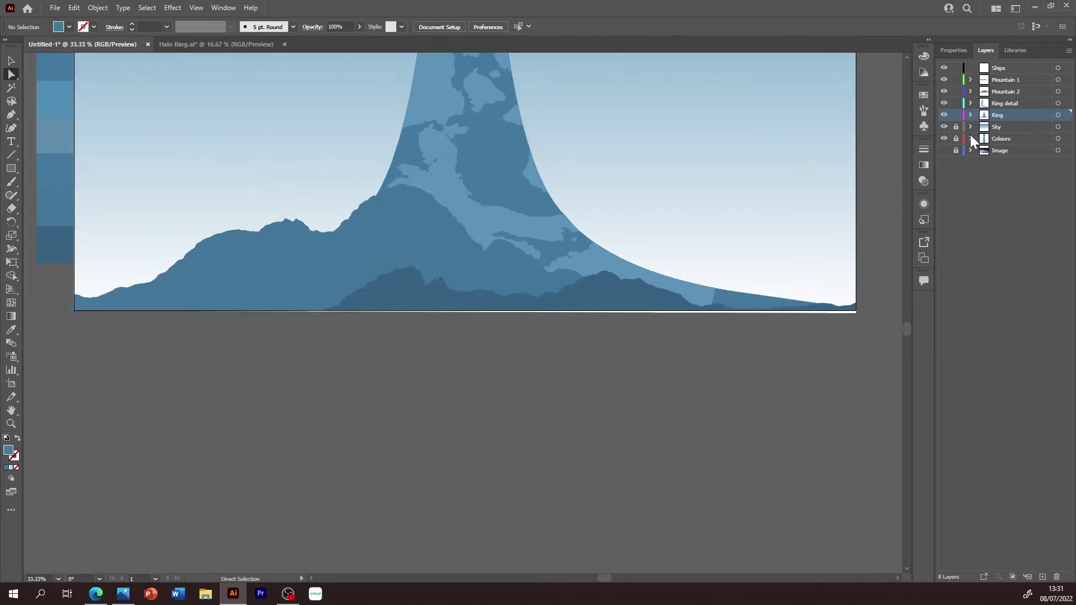
{"action": "left_click", "coordinate": [956, 115]}
- Snap the sky's bottom-right corner to the artboard edge and move the ship shapes beside the artboard
{"action": "left_click_drag", "start_coordinate": [858, 312], "coordinate": [855, 311]}
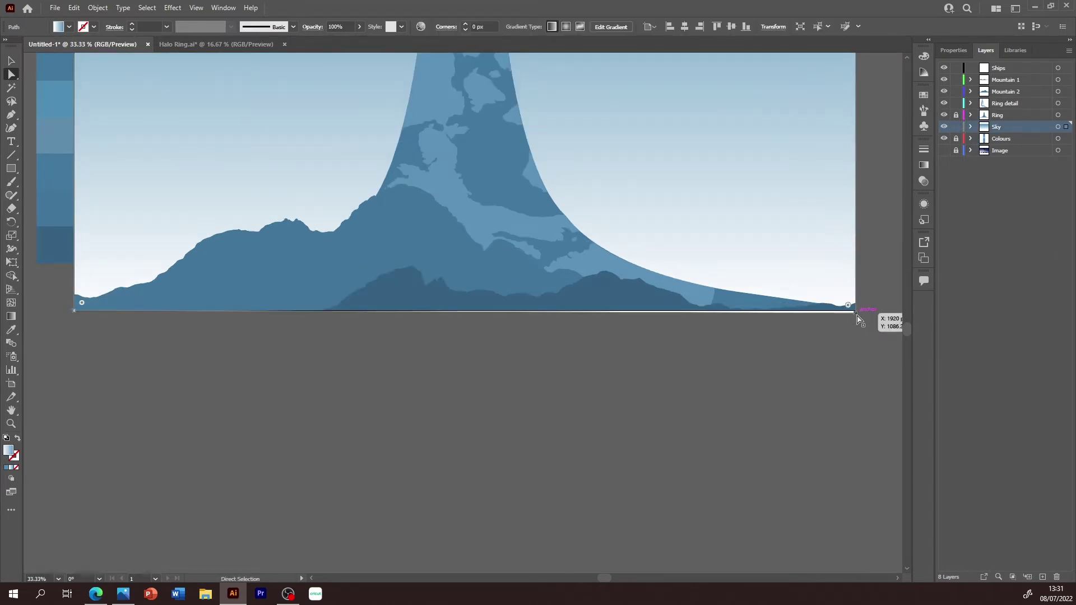
{"action": "left_click", "coordinate": [799, 338]}
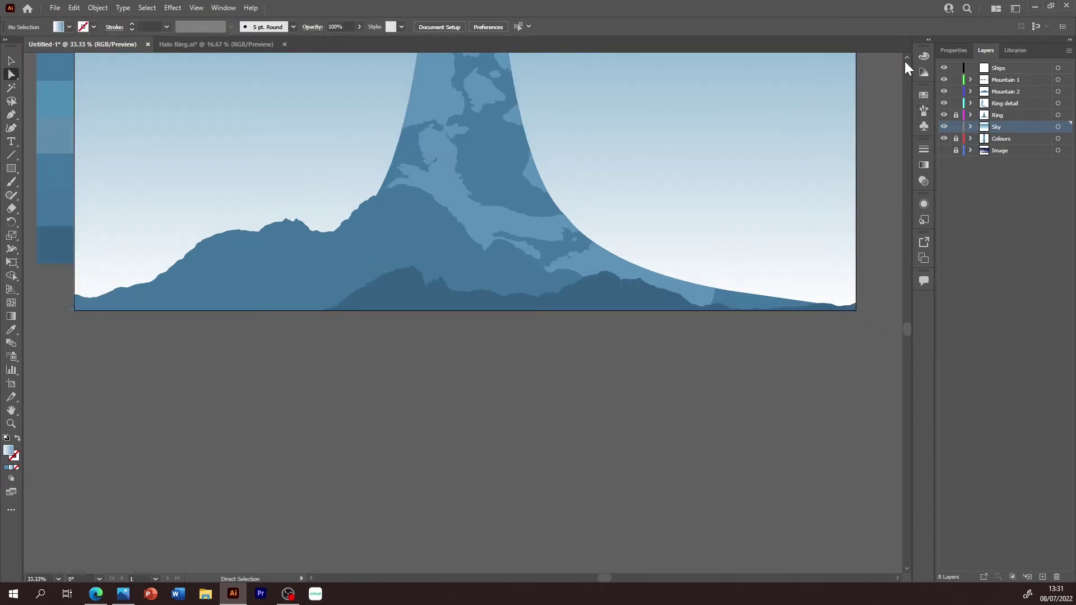
{"action": "left_click", "coordinate": [907, 58]}
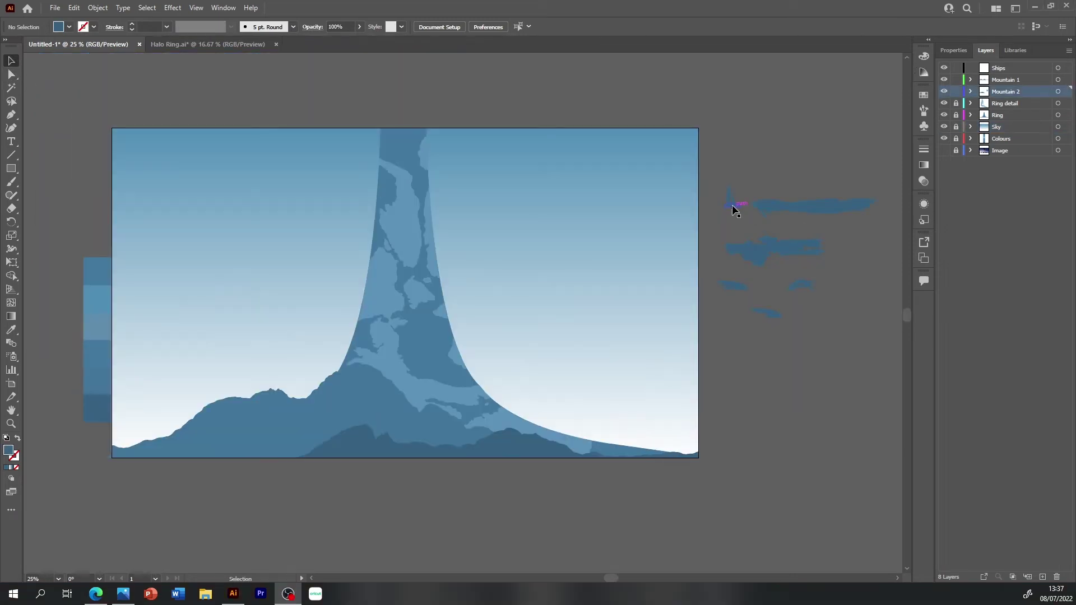
{"action": "mouse_move", "coordinate": [732, 205]}
{"action": "left_mouse_down"}
{"action": "mouse_move", "coordinate": [357, 339]}
{"action": "mouse_move", "coordinate": [215, 404]}
{"action": "left_mouse_up"}
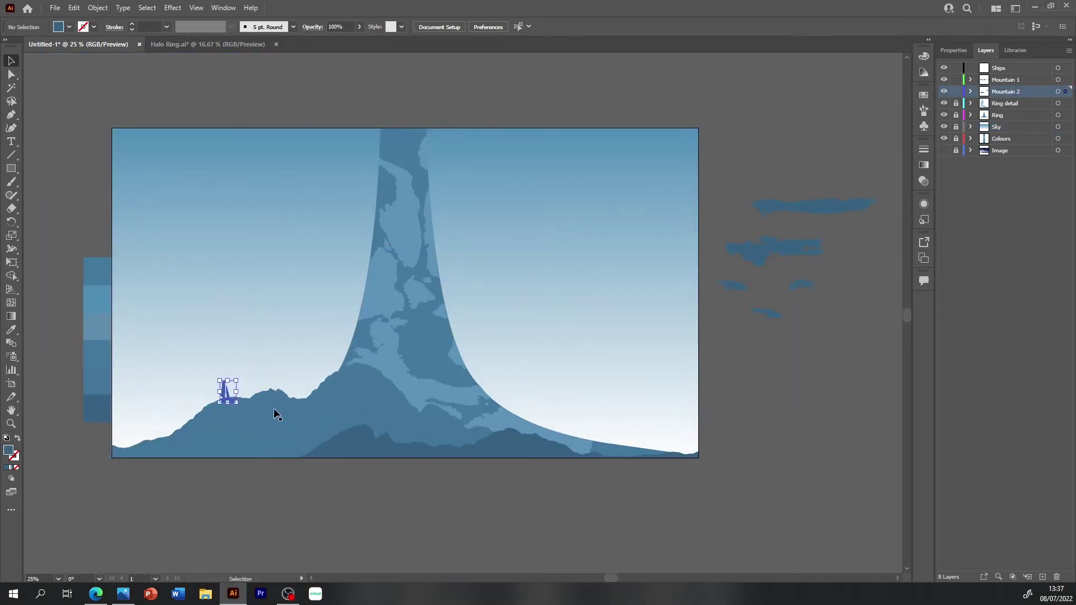
- Give the small left-ridge ship the mountain's blue-grey fill with the Eyedropper
{"action": "left_click", "coordinate": [724, 223]}
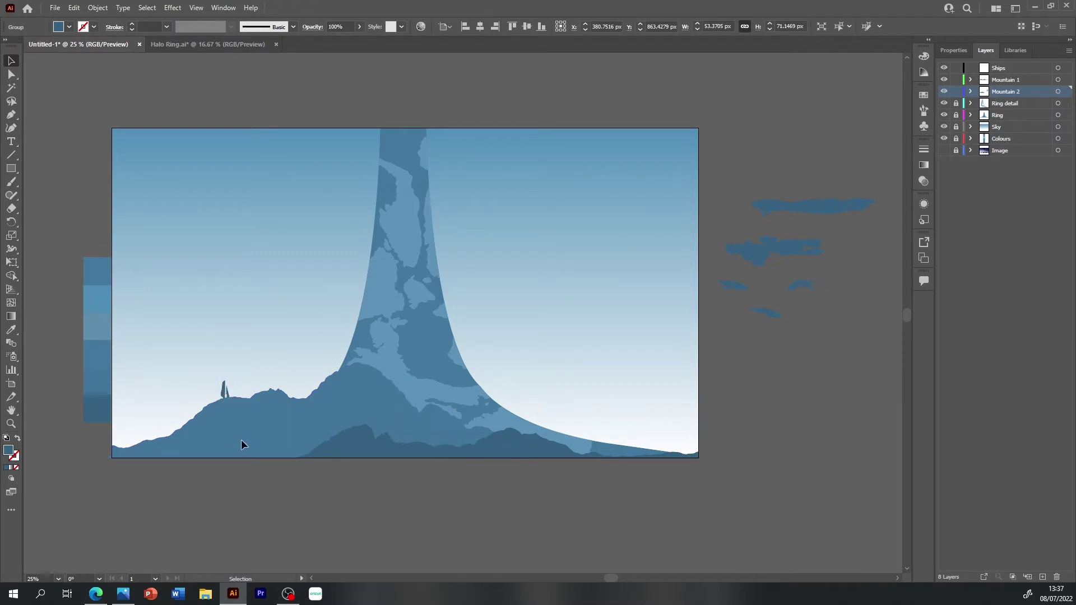
{"action": "key", "text": "ctrl+z"}
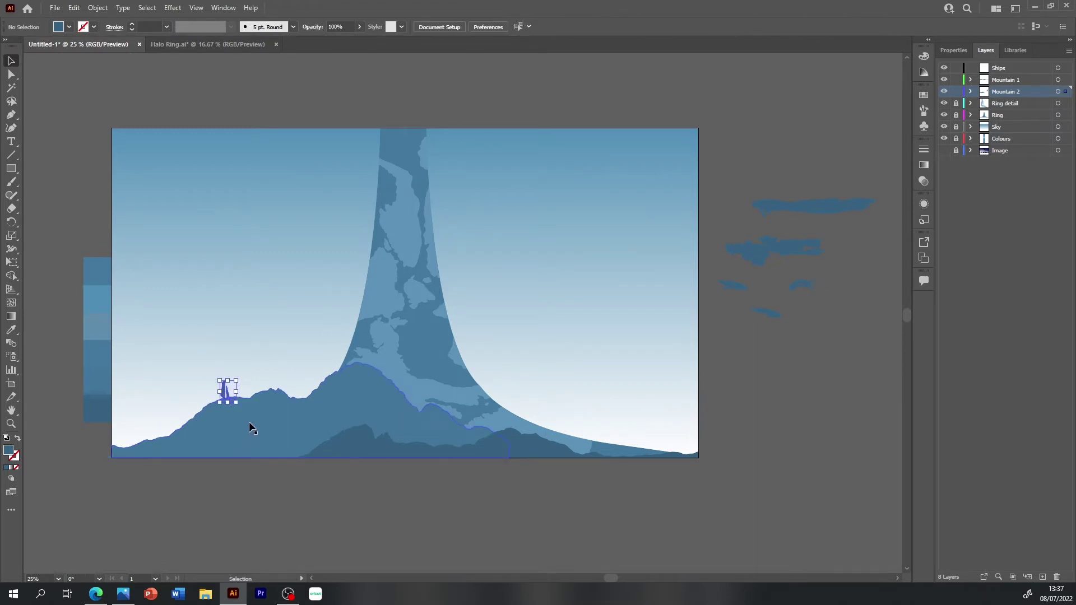
{"action": "key", "text": "i"}
{"action": "left_click", "coordinate": [243, 439]}
{"action": "key", "text": "v"}
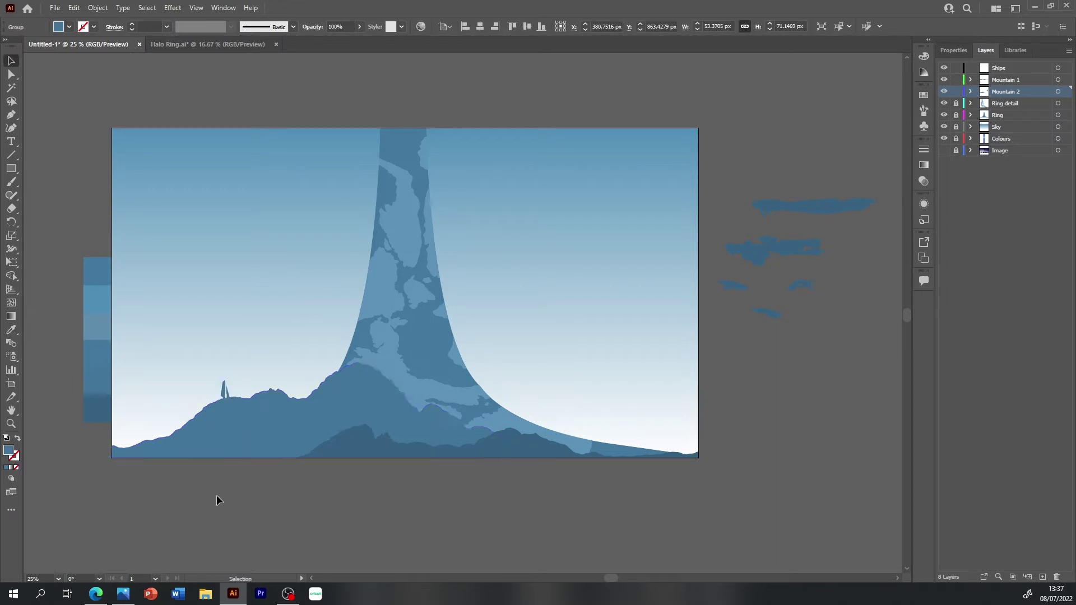
- Enlarge the ship proportionally to about 73 × 97 px so it sits on the ridge
{"action": "left_click", "coordinate": [213, 492]}
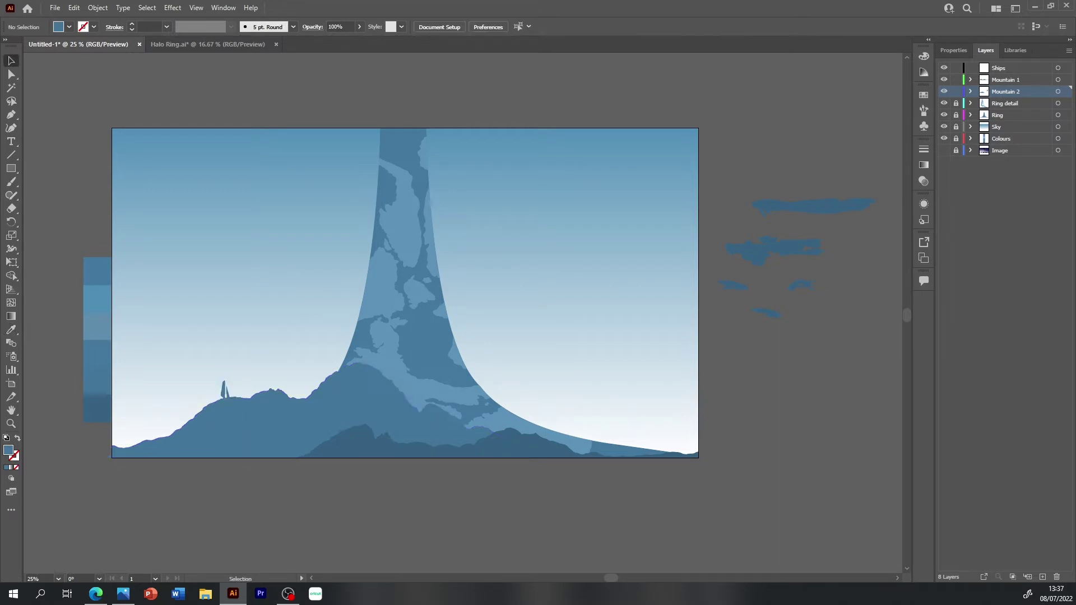
{"action": "left_click", "coordinate": [223, 391]}
{"action": "key", "text": "ctrl+plus"}
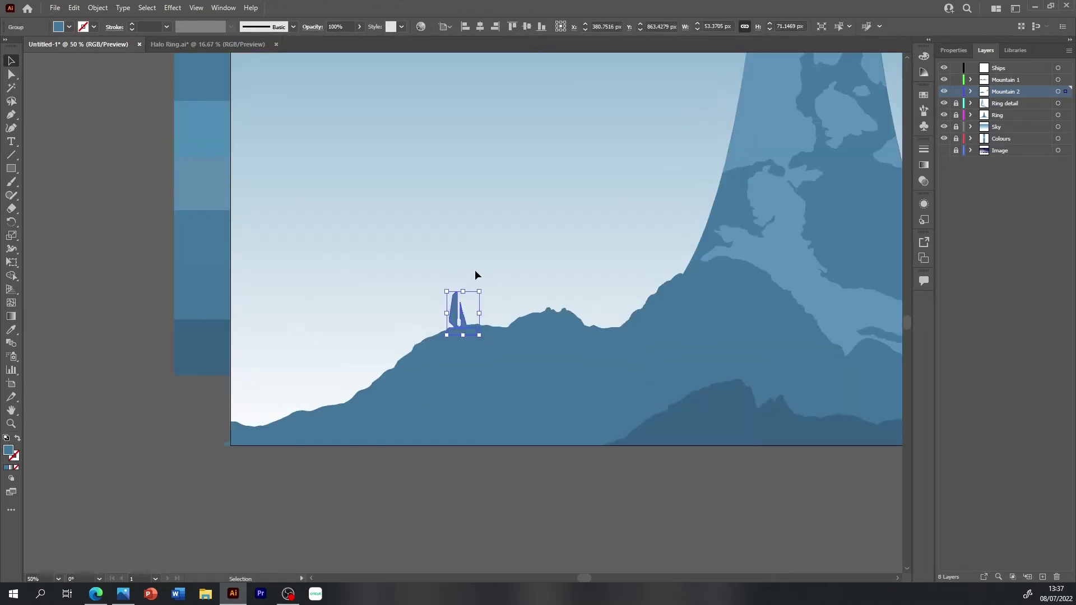
{"action": "left_click_drag", "start_coordinate": [480, 291], "coordinate": [503, 303]}
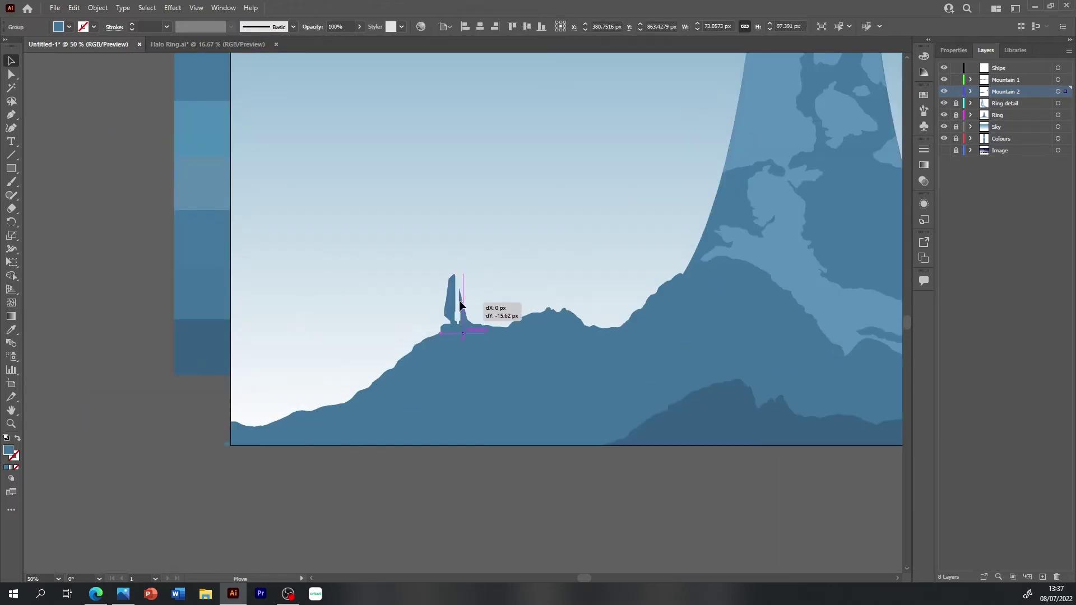
{"action": "left_click", "coordinate": [510, 305]}
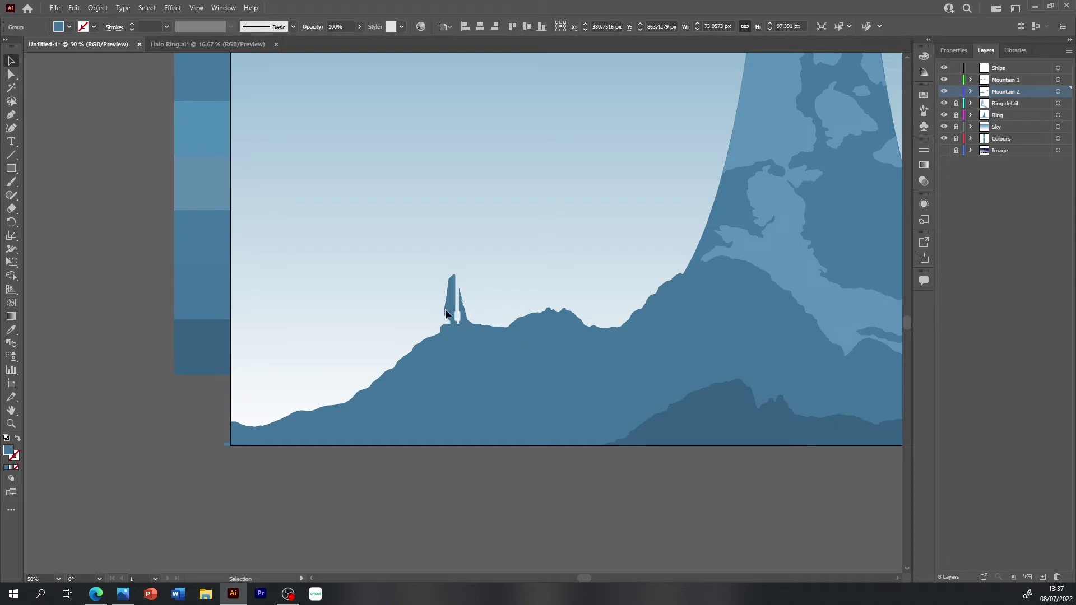
{"action": "key", "text": "ctrl+z"}
- Lock Mountain 2, paste the sailboat, flip it, shrink it and place it on the ridge below the ring
{"action": "scroll", "coordinate": [603, 574], "scroll_direction": "right", "scroll_amount": 10}
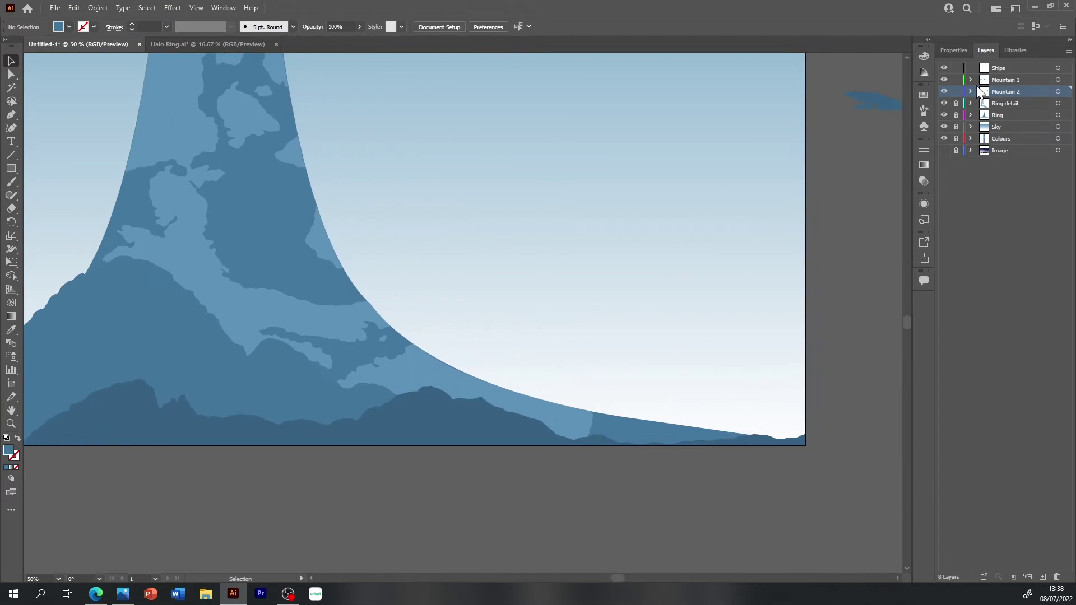
{"action": "left_click", "coordinate": [956, 91]}
{"action": "left_click", "coordinate": [990, 80]}
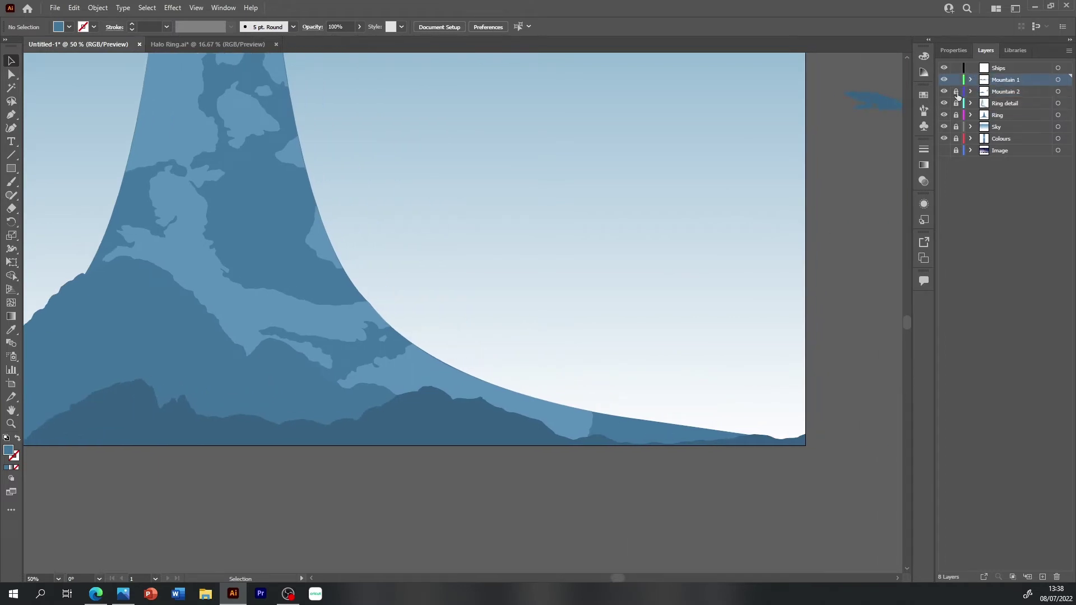
{"action": "key", "text": "ctrl+v"}
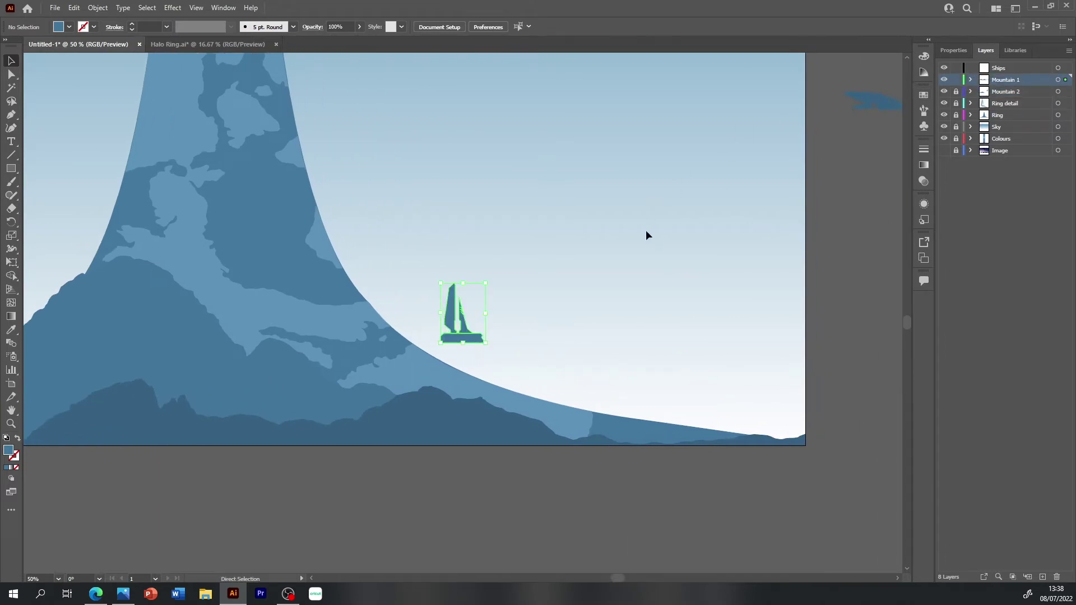
{"action": "left_click", "coordinate": [960, 49]}
{"action": "left_click", "coordinate": [1023, 130]}
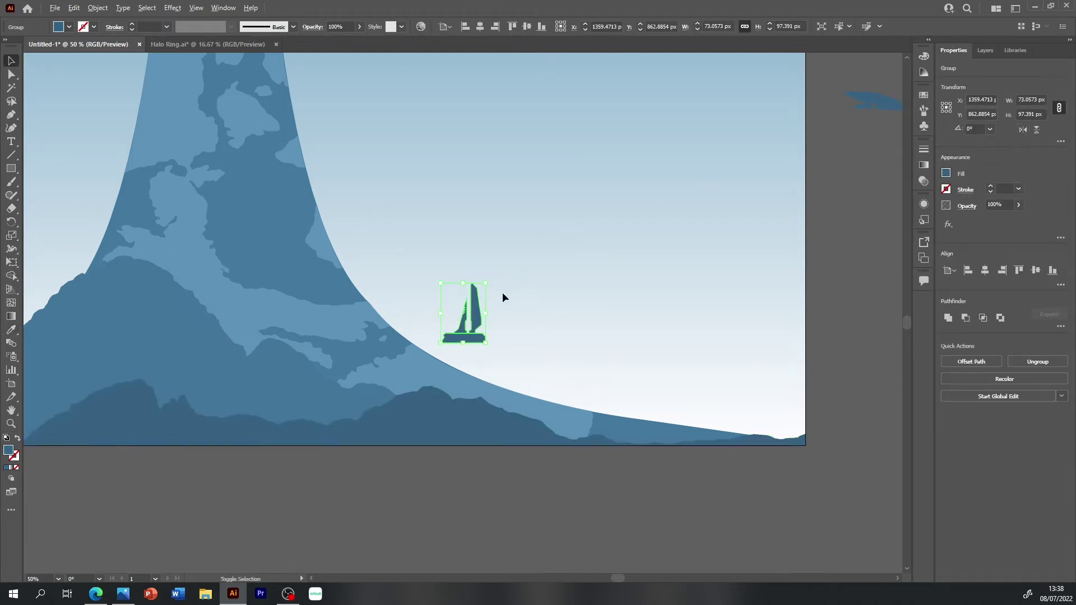
{"action": "left_click_drag", "start_coordinate": [485, 286], "coordinate": [469, 392]}
{"action": "left_click", "coordinate": [492, 315]}
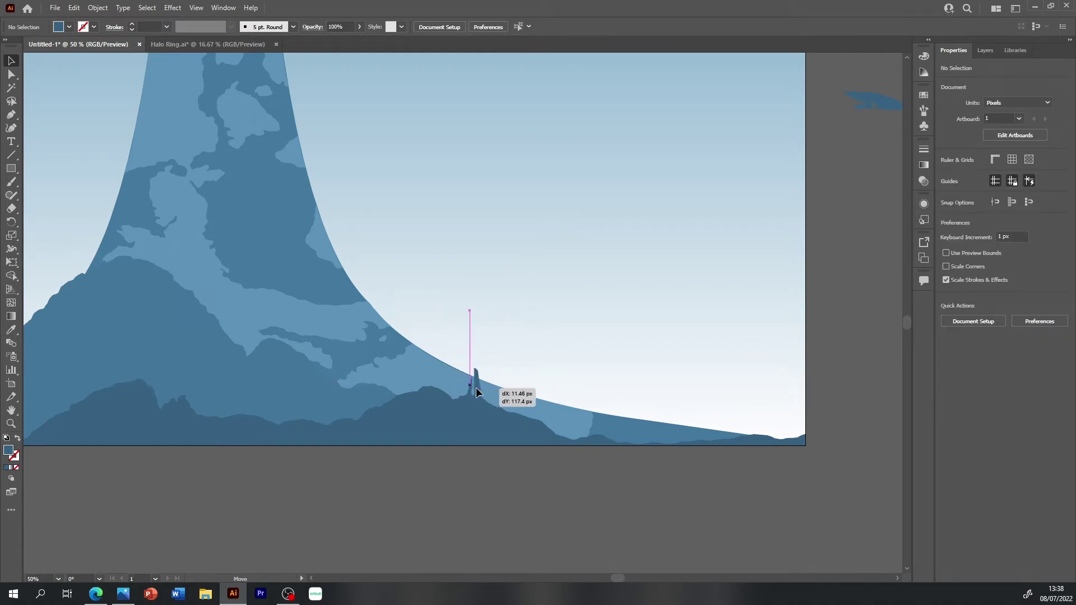
{"action": "left_click_drag", "start_coordinate": [470, 388], "coordinate": [477, 315]}
- Place a mirrored copy at the far right, shrunk to about 26 × 35 px
{"action": "key", "text": "a"}
{"action": "key", "text": "v"}
{"action": "left_click", "coordinate": [507, 338]}
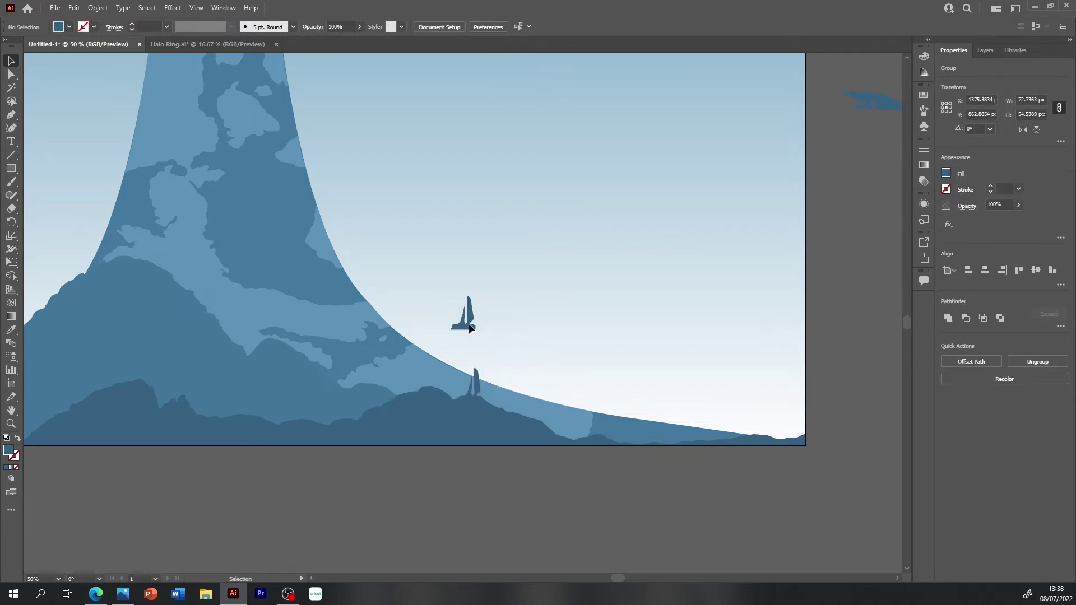
{"action": "left_click_drag", "start_coordinate": [475, 322], "coordinate": [767, 429]}
{"action": "key", "text": "ctrl+1"}
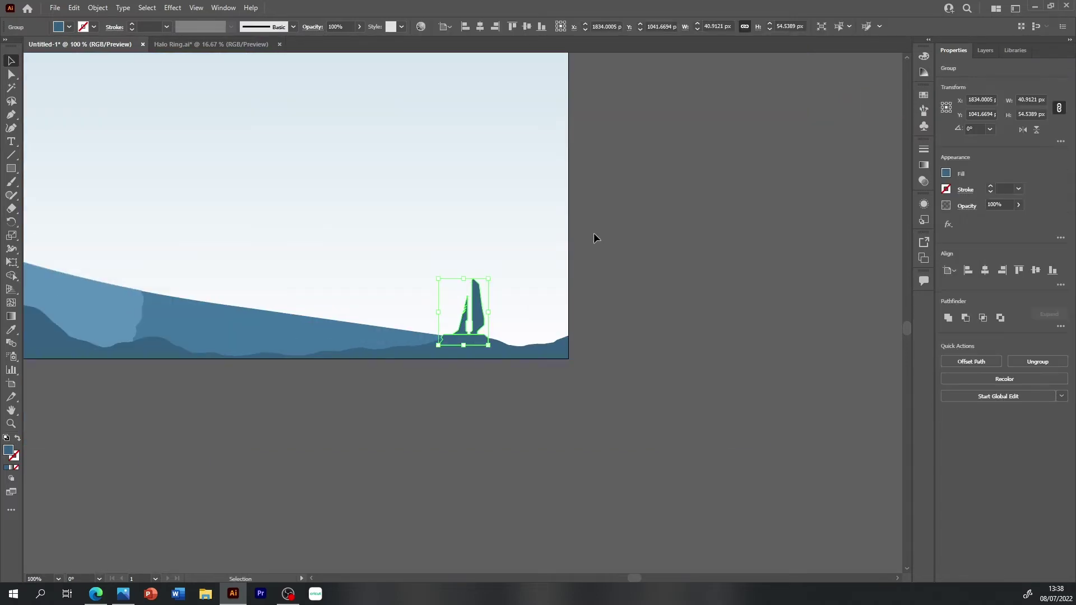
{"action": "left_click", "coordinate": [1022, 129]}
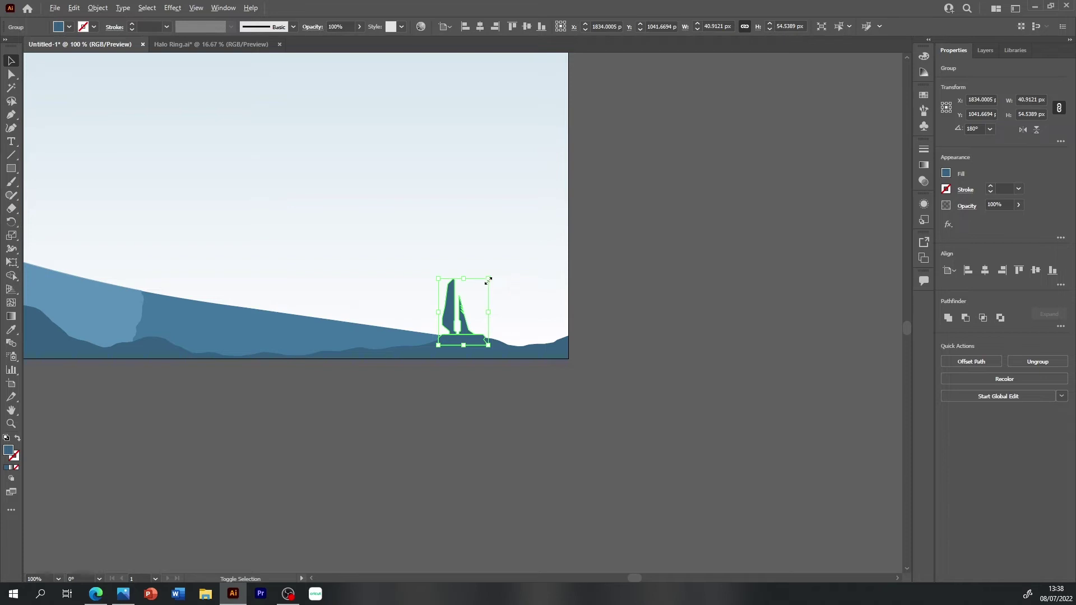
{"action": "left_click_drag", "start_coordinate": [488, 281], "coordinate": [481, 300]}
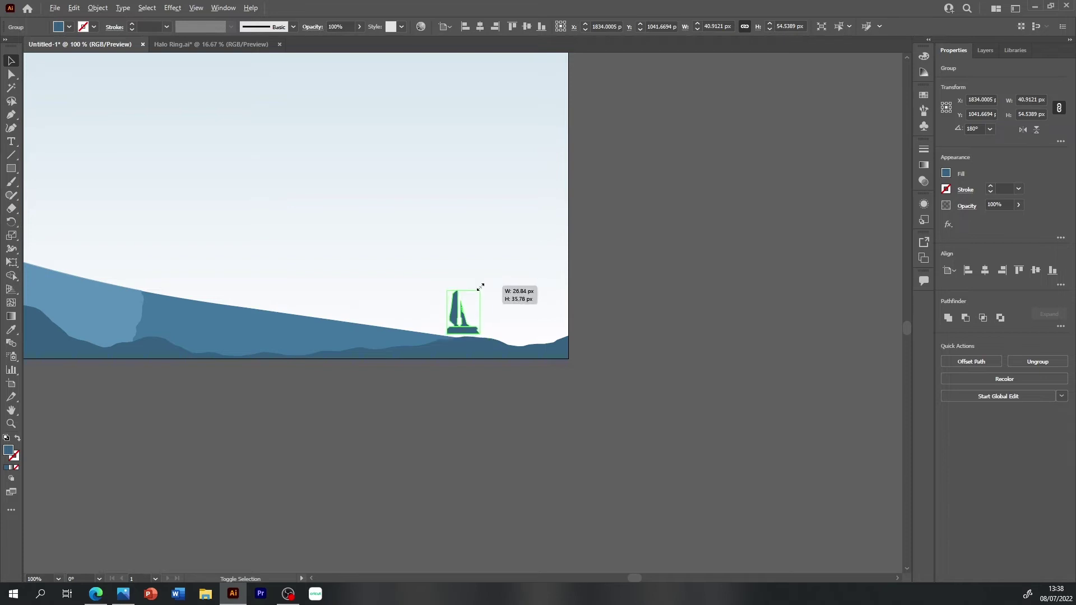
{"action": "left_click", "coordinate": [509, 309]}
{"action": "scroll", "coordinate": [466, 281], "scroll_direction": "down", "scroll_amount": 4}
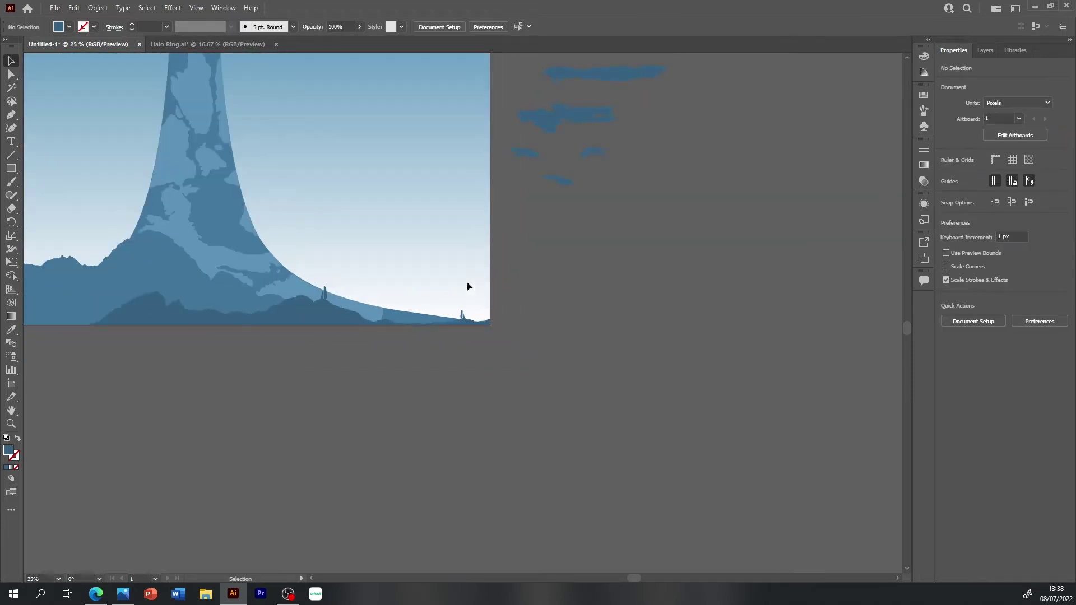
- Unlock the Mountain 2 layer and drag a ship from beside the artboard into the sky
{"action": "scroll", "coordinate": [629, 577], "scroll_direction": "left", "scroll_amount": 5}
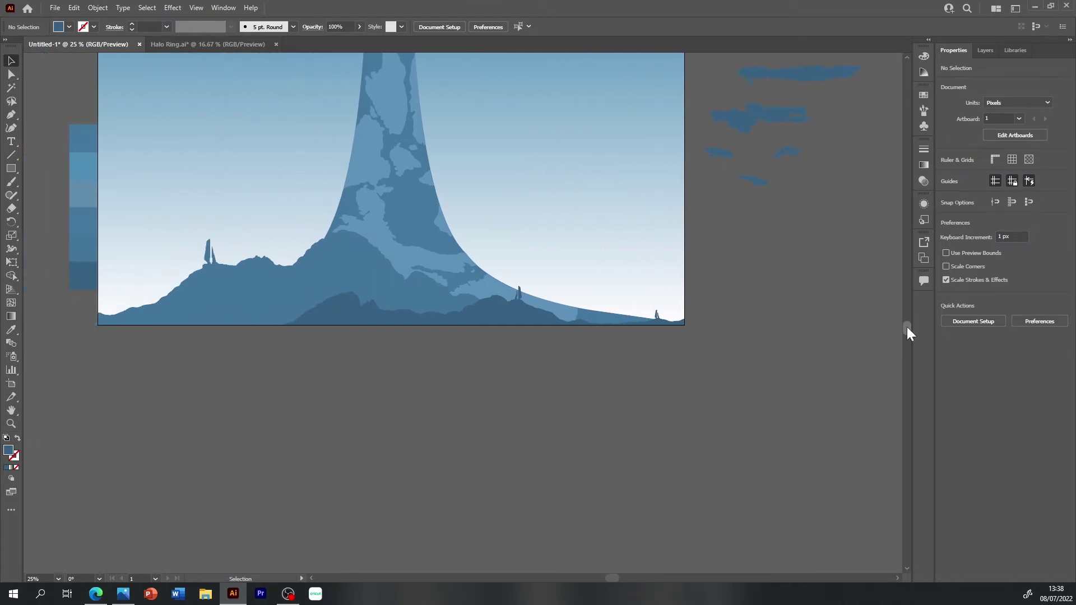
{"action": "left_click_drag", "start_coordinate": [906, 327], "coordinate": [905, 313]}
{"action": "left_click", "coordinate": [990, 54]}
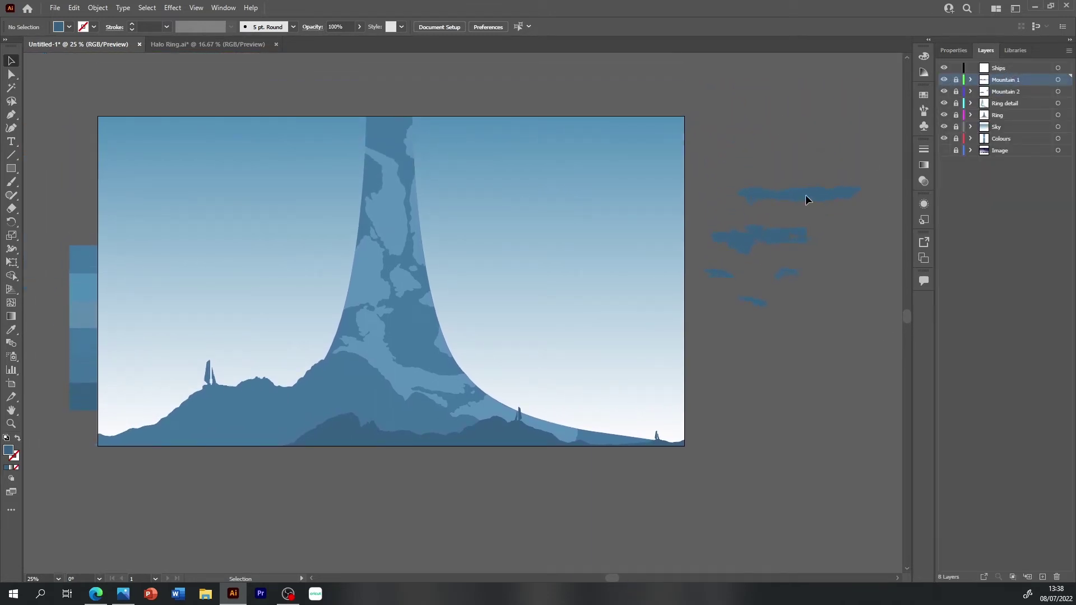
{"action": "left_click", "coordinate": [955, 91]}
{"action": "left_click_drag", "start_coordinate": [802, 194], "coordinate": [555, 167]}
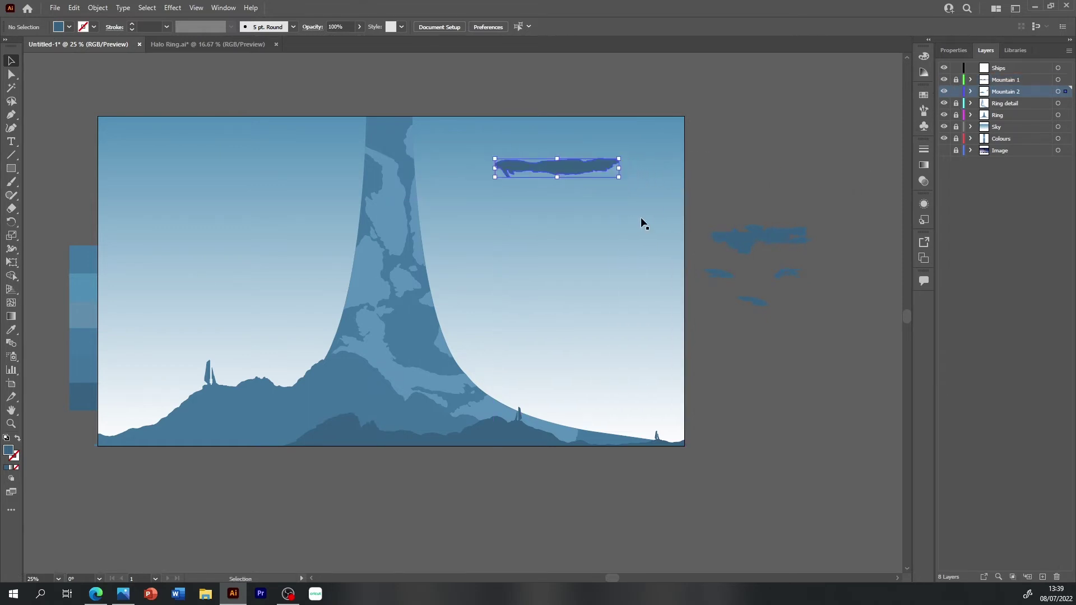
- Move the large ship into the left sky and paste a copy into the upper-left sky
{"action": "mouse_move", "coordinate": [751, 235]}
{"action": "left_mouse_down"}
{"action": "mouse_move", "coordinate": [189, 238]}
{"action": "mouse_move", "coordinate": [202, 240]}
{"action": "left_mouse_up"}
{"action": "key", "text": "a"}
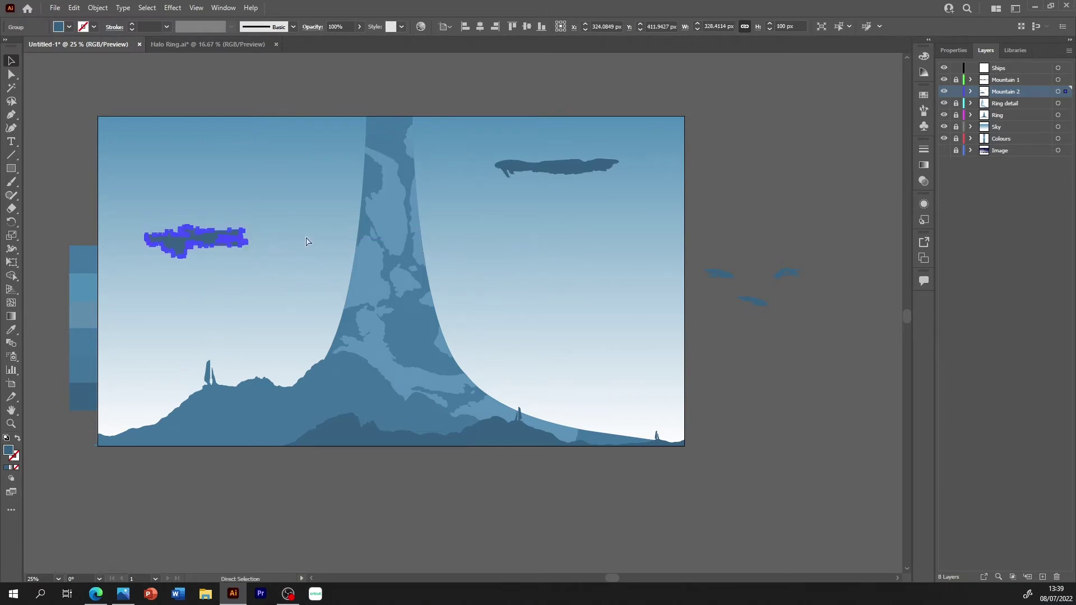
{"action": "key", "text": "ctrl+v"}
{"action": "left_click_drag", "start_coordinate": [476, 311], "coordinate": [277, 164]}
{"action": "left_click_drag", "start_coordinate": [224, 234], "coordinate": [220, 230]}
- Select all the ships, cut them, and paste them into the Ships layer
{"action": "left_click", "coordinate": [555, 169]}
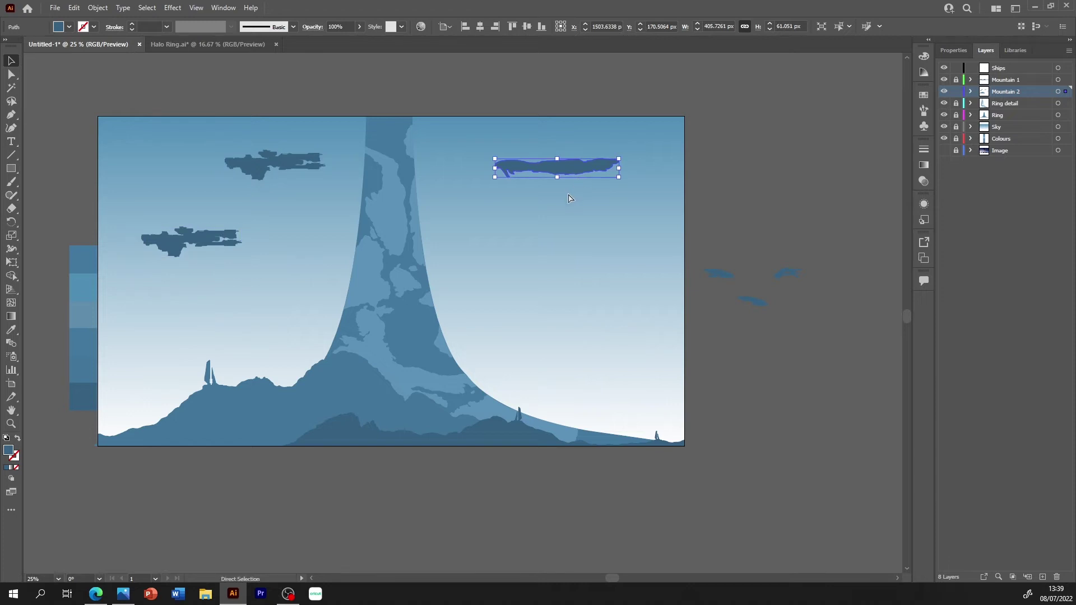
{"action": "key", "text": "a"}
{"action": "key", "text": "v"}
{"action": "left_click", "coordinate": [779, 275]}
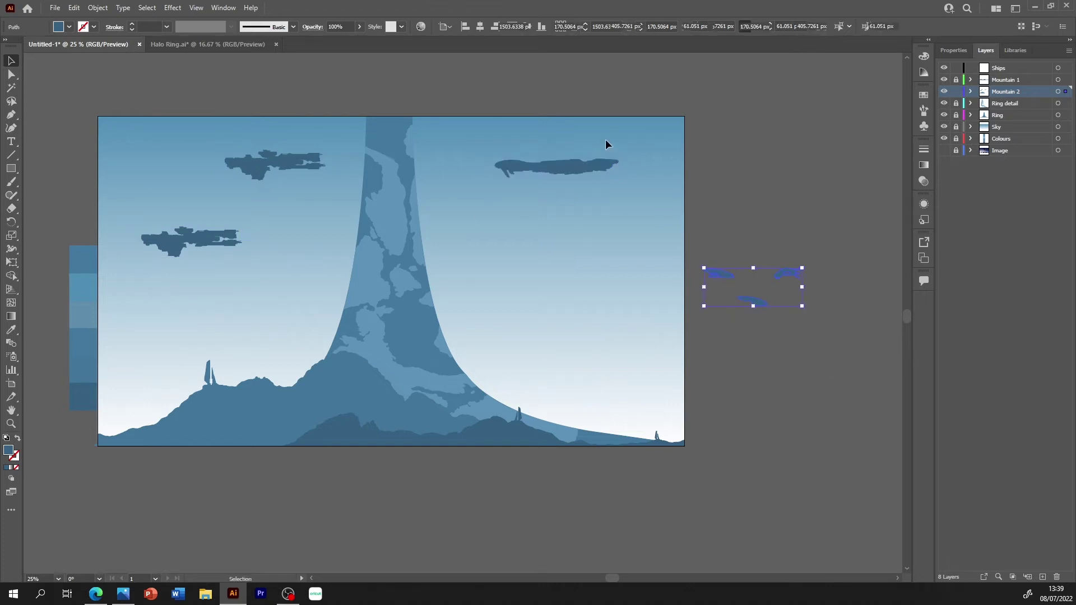
{"action": "left_click", "coordinate": [556, 169], "text": "shift"}
{"action": "left_click", "coordinate": [274, 165], "text": "shift"}
{"action": "left_click", "coordinate": [190, 239], "text": "shift"}
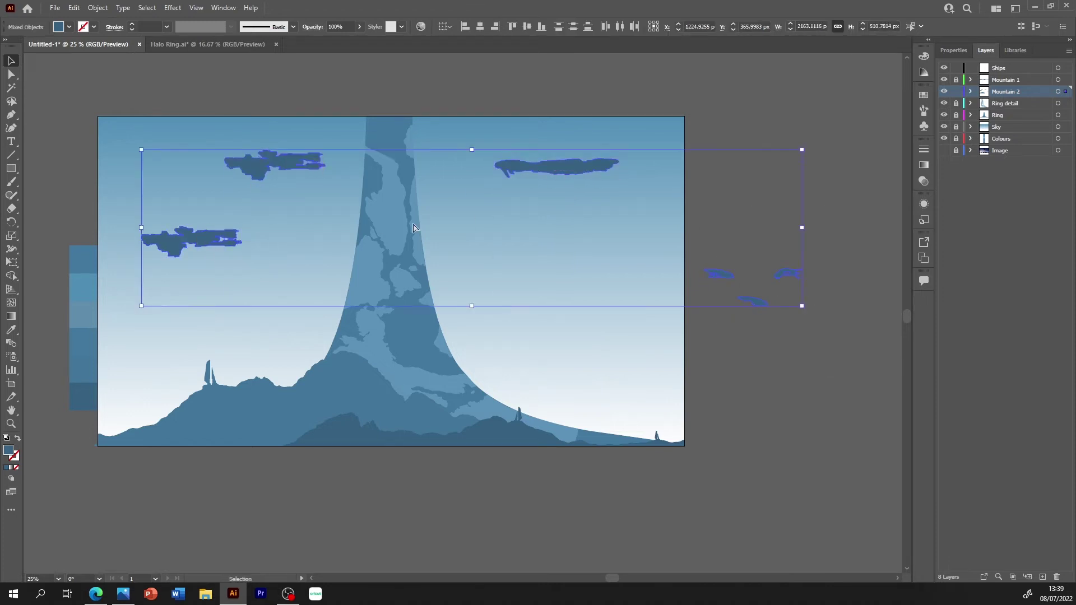
{"action": "key", "text": "a"}
{"action": "key", "text": "ctrl+x"}
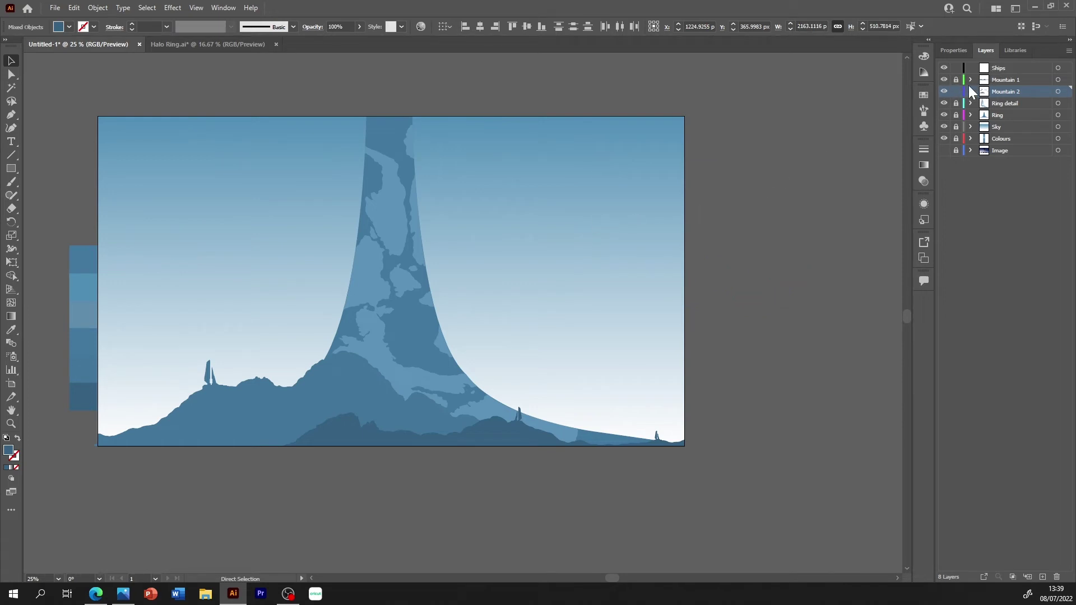
{"action": "left_click", "coordinate": [994, 68]}
{"action": "key", "text": "ctrl+v"}
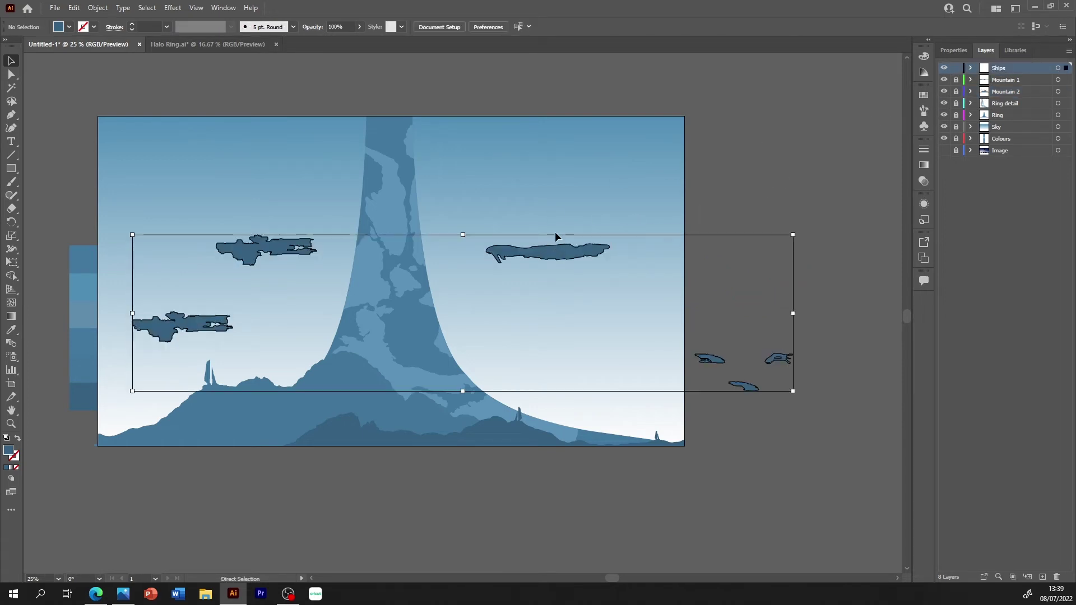
- Raise the big ships, add a copy below the right ship, and move a small ship lower-left
{"action": "left_click_drag", "start_coordinate": [556, 253], "coordinate": [559, 184]}
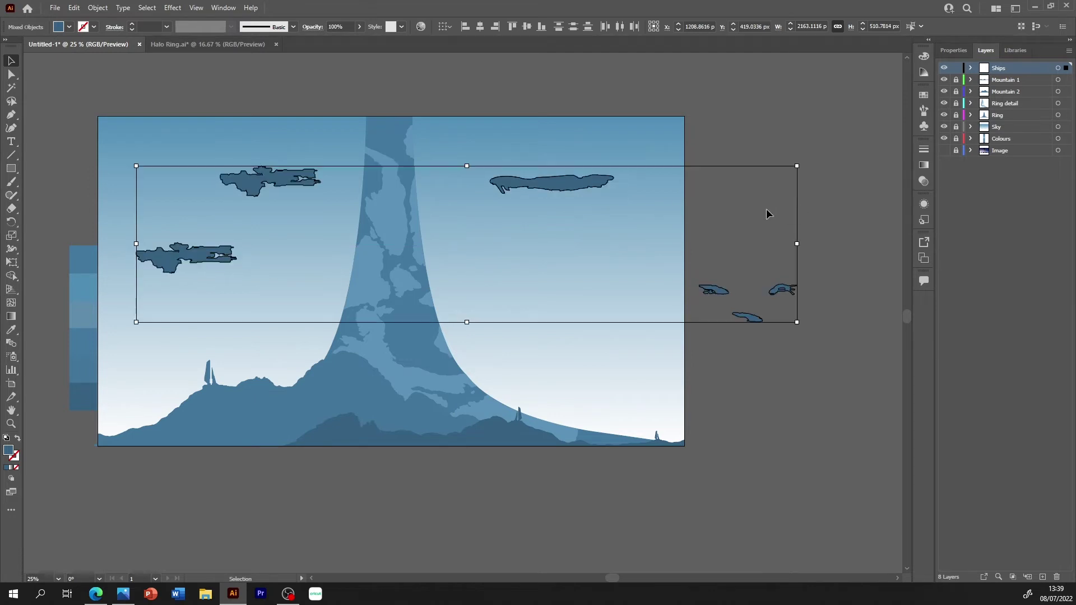
{"action": "left_click", "coordinate": [766, 214]}
{"action": "left_click_drag", "start_coordinate": [560, 182], "coordinate": [579, 164]}
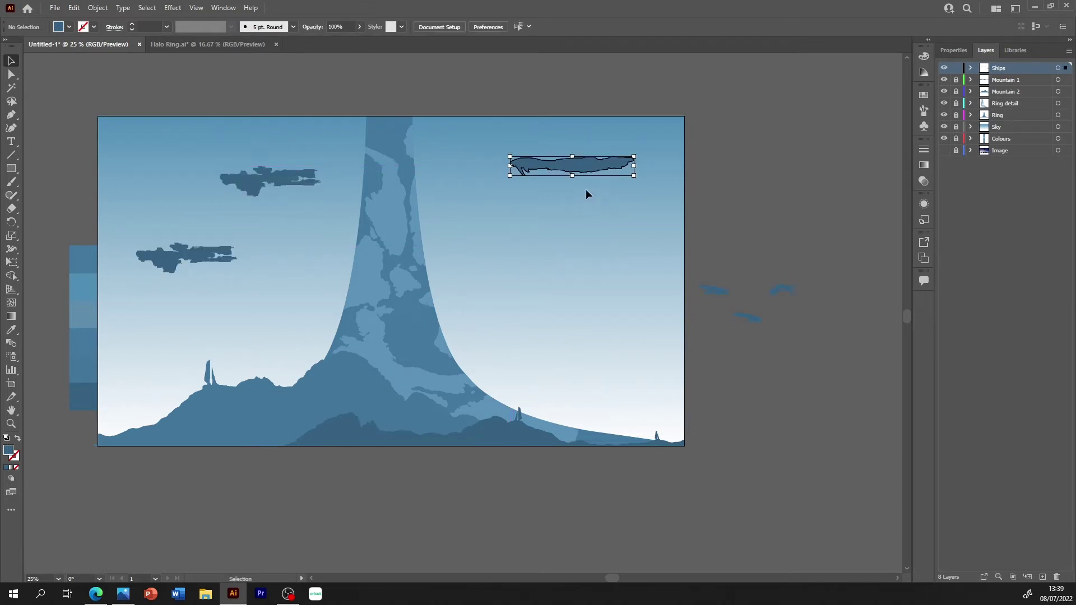
{"action": "left_click_drag", "start_coordinate": [587, 168], "coordinate": [549, 246]}
{"action": "left_click", "coordinate": [728, 297]}
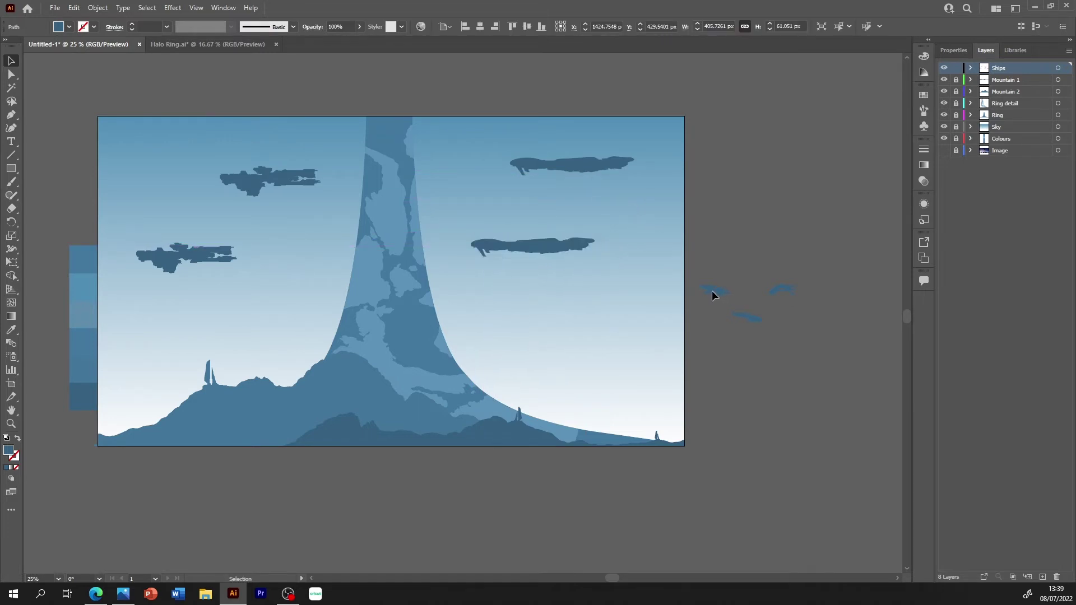
{"action": "left_click_drag", "start_coordinate": [712, 295], "coordinate": [268, 338]}
- Place four small ships low over the left hills, copying and pasting extras
{"action": "left_click_drag", "start_coordinate": [757, 323], "coordinate": [248, 364]}
{"action": "key", "text": "a"}
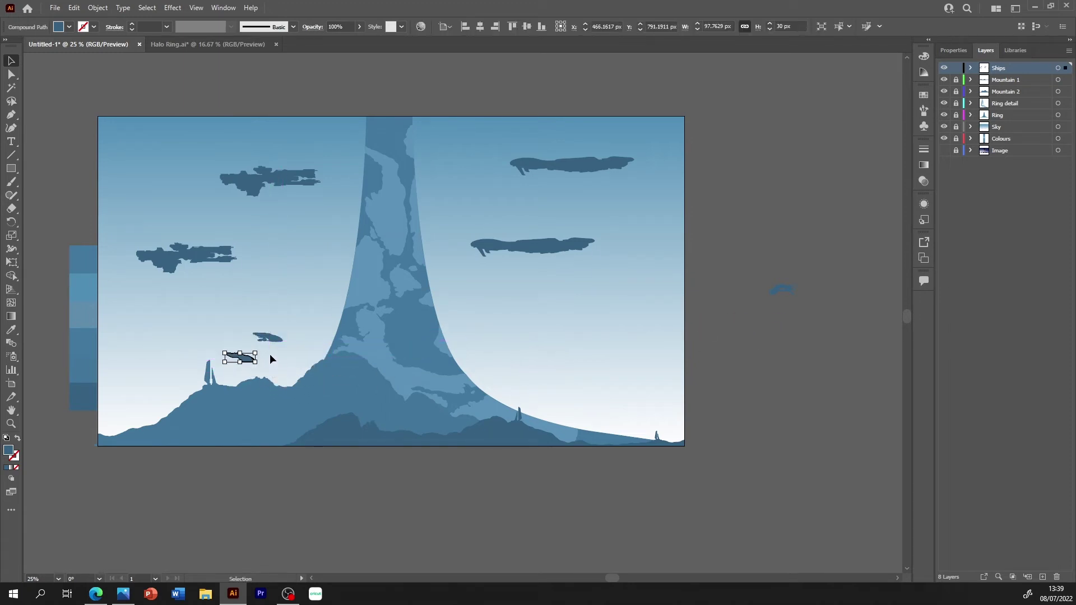
{"action": "key", "text": "ctrl+c"}
{"action": "key", "text": "ctrl+v"}
{"action": "left_click_drag", "start_coordinate": [465, 315], "coordinate": [166, 341]}
{"action": "left_click", "coordinate": [267, 337]}
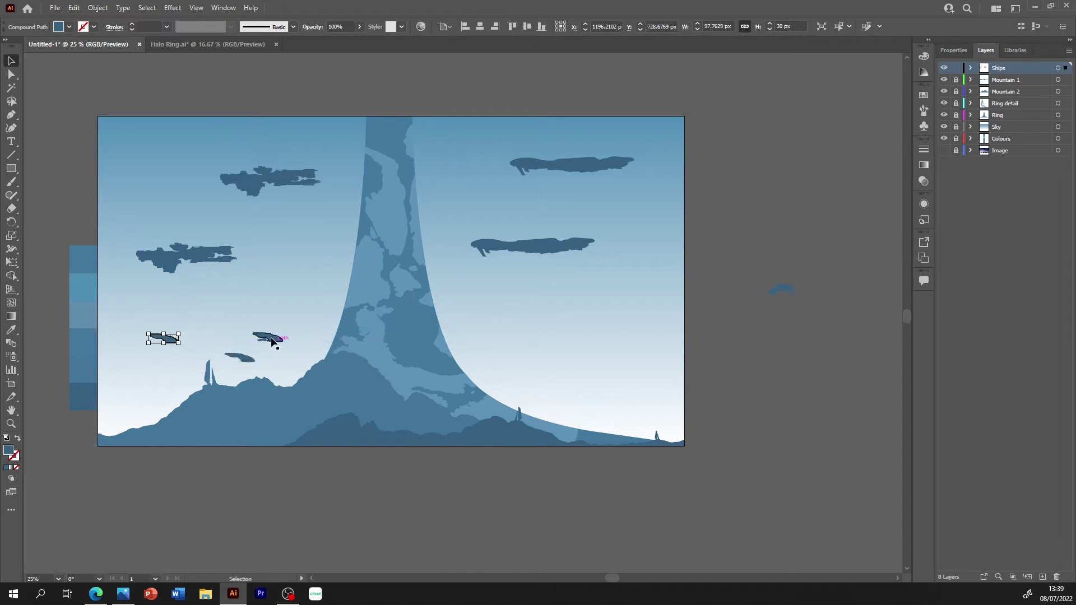
{"action": "key", "text": "ctrl+c"}
{"action": "key", "text": "ctrl+v"}
{"action": "left_click_drag", "start_coordinate": [466, 315], "coordinate": [145, 365]}
- Bring small ships into the lower-right sky beside the ring's right side
{"action": "mouse_move", "coordinate": [783, 291]}
{"action": "left_mouse_down"}
{"action": "mouse_move", "coordinate": [499, 367]}
{"action": "mouse_move", "coordinate": [583, 385]}
{"action": "mouse_move", "coordinate": [613, 354]}
{"action": "left_mouse_up"}
{"action": "key", "text": "a"}
{"action": "left_click_drag", "start_coordinate": [594, 390], "coordinate": [670, 375]}
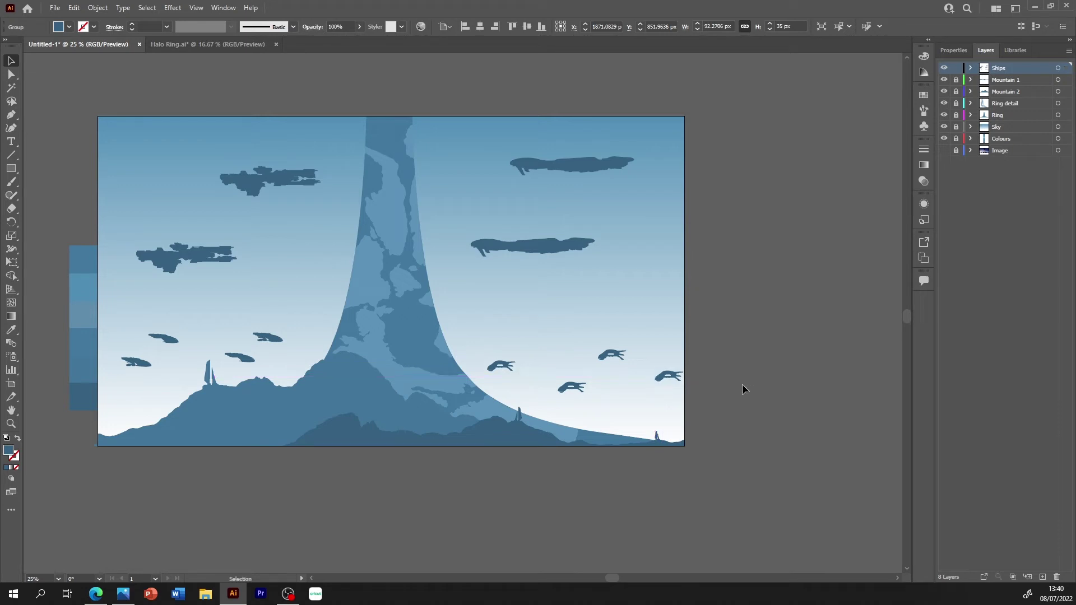
{"action": "left_click", "coordinate": [668, 377]}
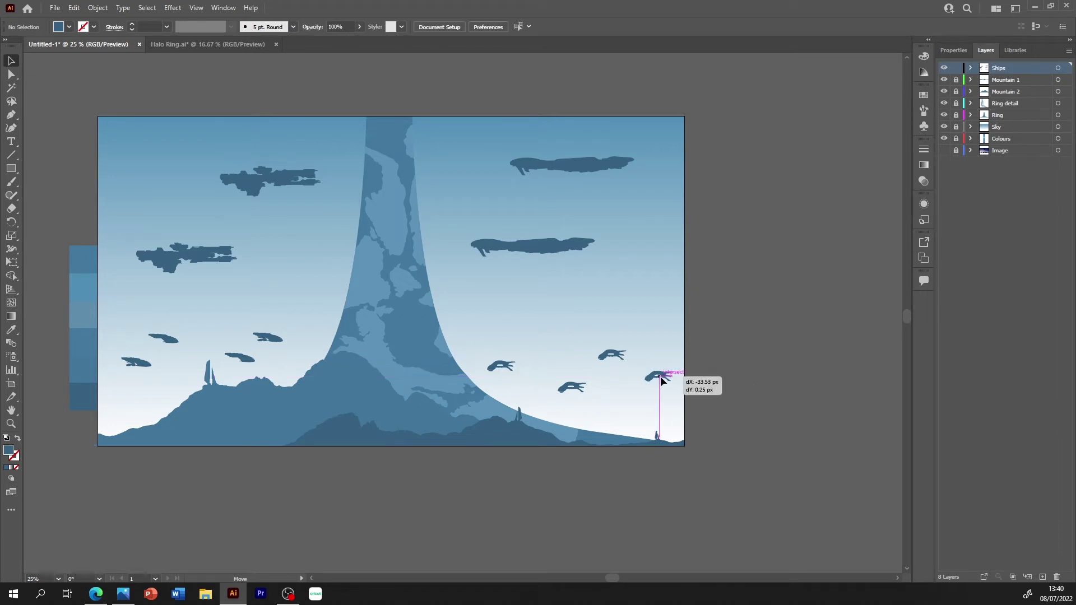
{"action": "left_click_drag", "start_coordinate": [570, 388], "coordinate": [504, 360]}
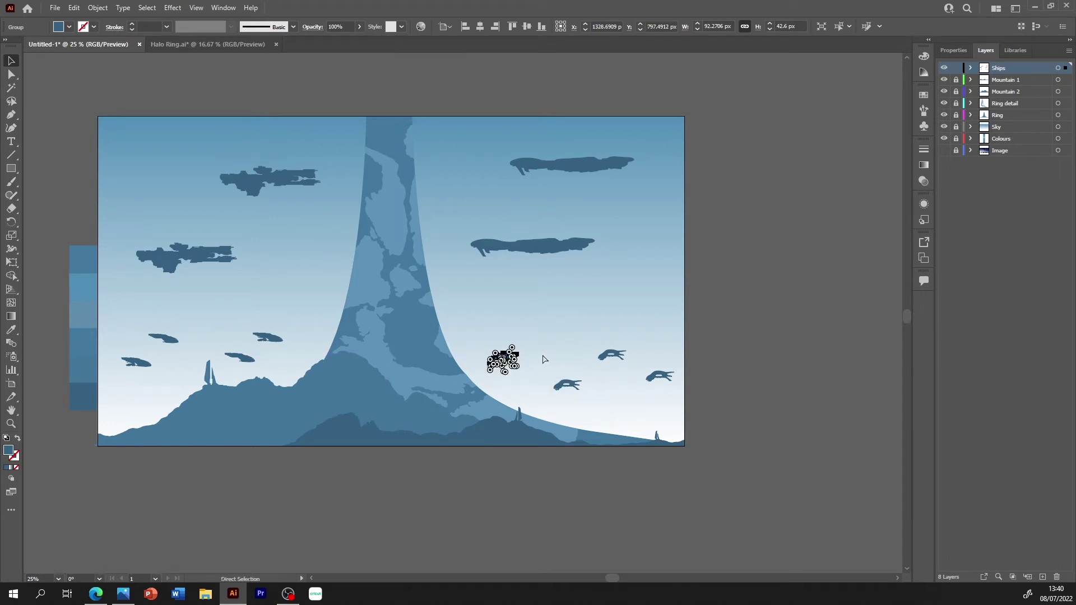
{"action": "left_click", "coordinate": [559, 482]}
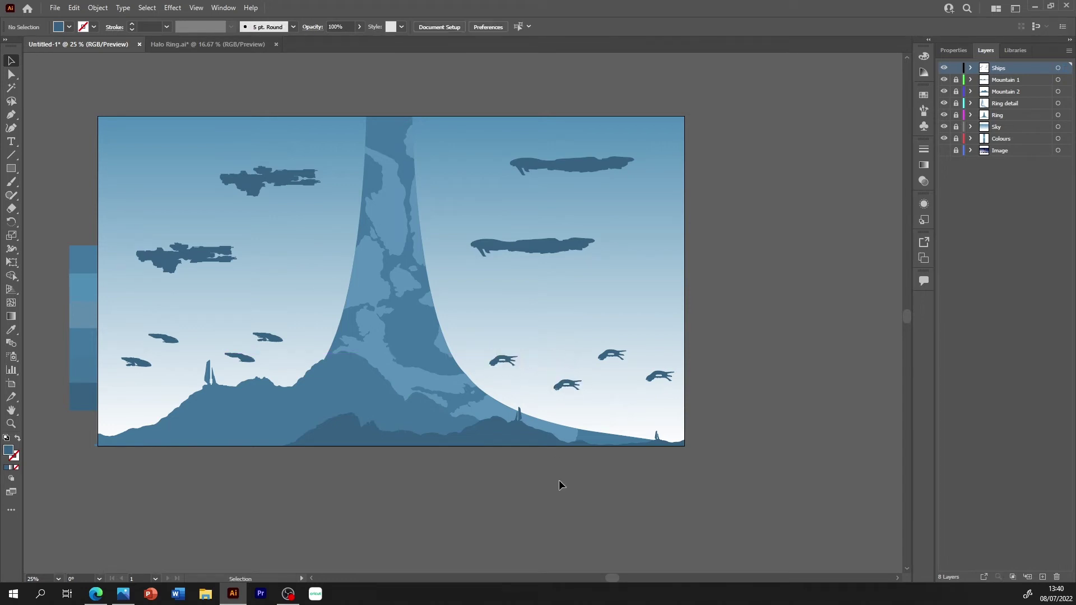
{"action": "left_click_drag", "start_coordinate": [610, 580], "coordinate": [604, 579]}
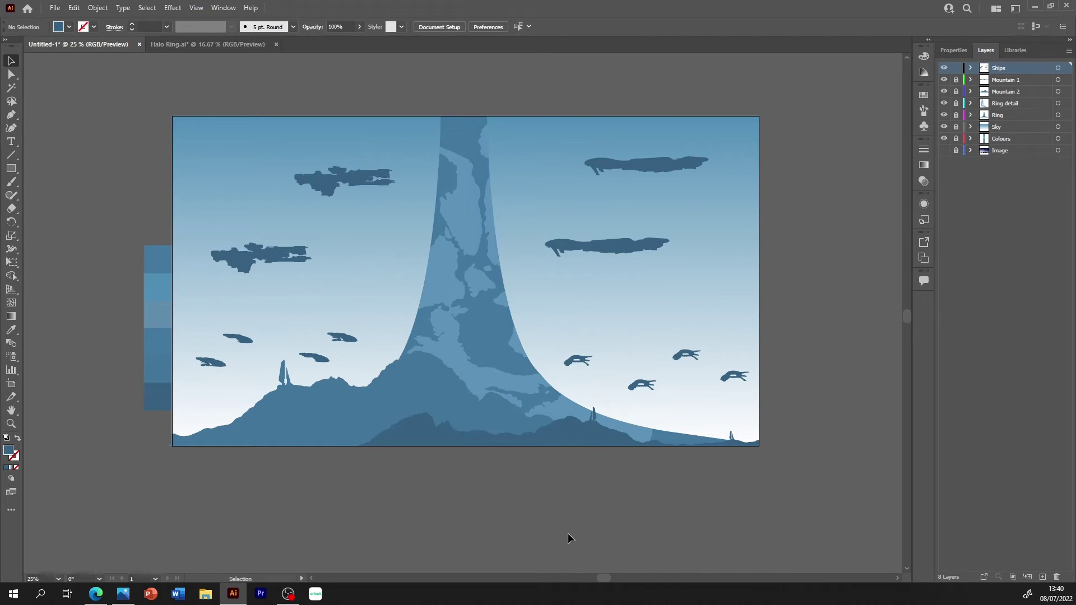
- Give the top-left large ship a light sky-blue fill at 80% opacity as a trial
{"action": "left_click_drag", "start_coordinate": [435, 143], "coordinate": [363, 197]}
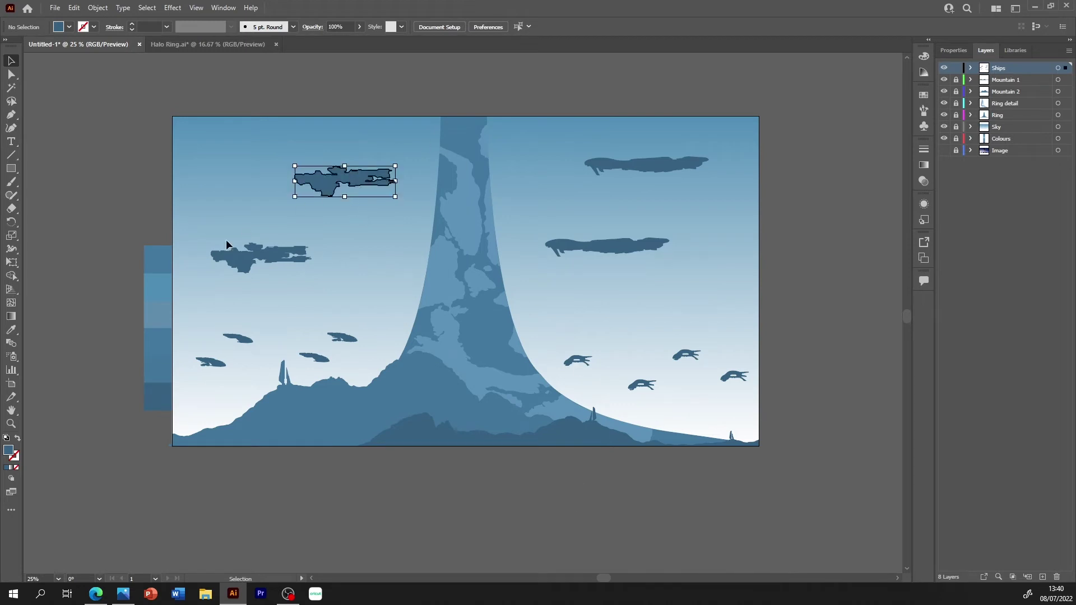
{"action": "key", "text": "i"}
{"action": "left_click", "coordinate": [163, 288]}
{"action": "left_click", "coordinate": [166, 310]}
{"action": "key", "text": "v"}
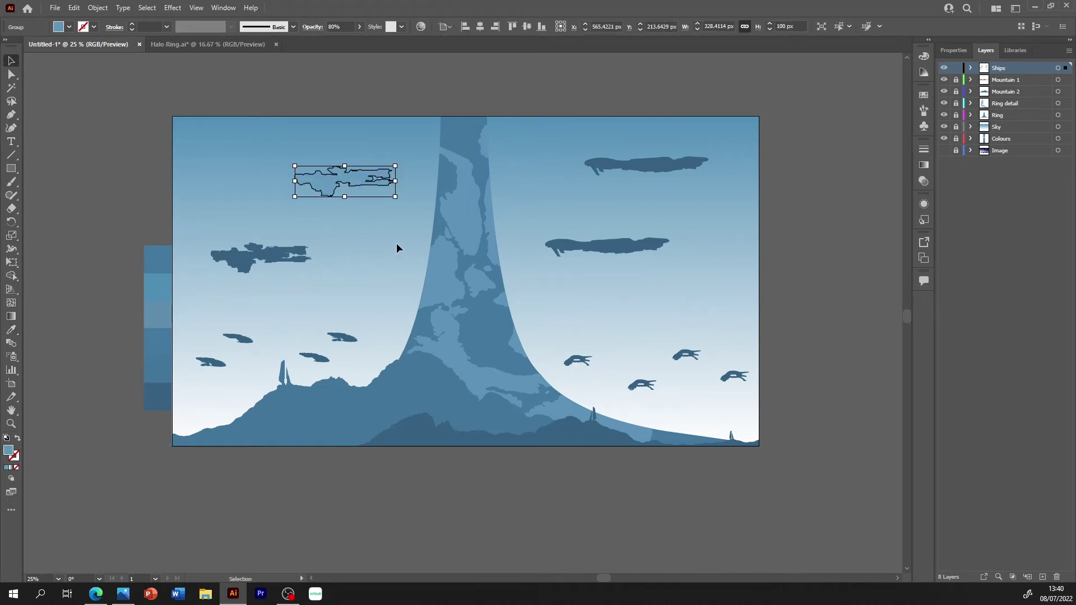
{"action": "key", "text": "ctrl+h"}
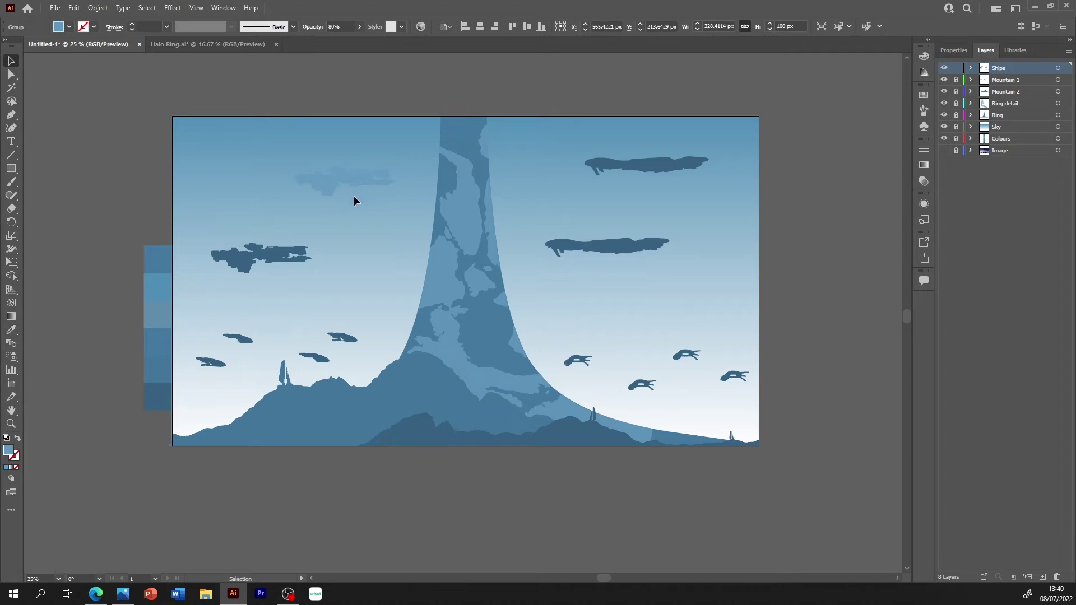
- Try darker and lighter blue swatches on the top ship, then undo the lighter fill
{"action": "key", "text": "ctrl+h"}
{"action": "key", "text": "i"}
{"action": "left_click", "coordinate": [164, 261]}
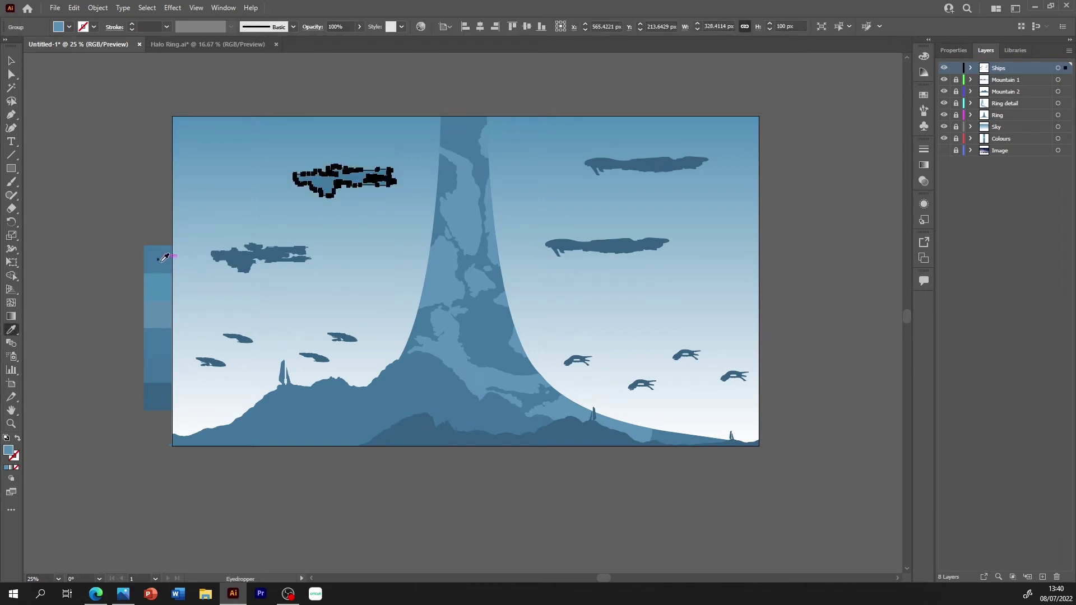
{"action": "key", "text": "v"}
{"action": "key", "text": "ctrl+h"}
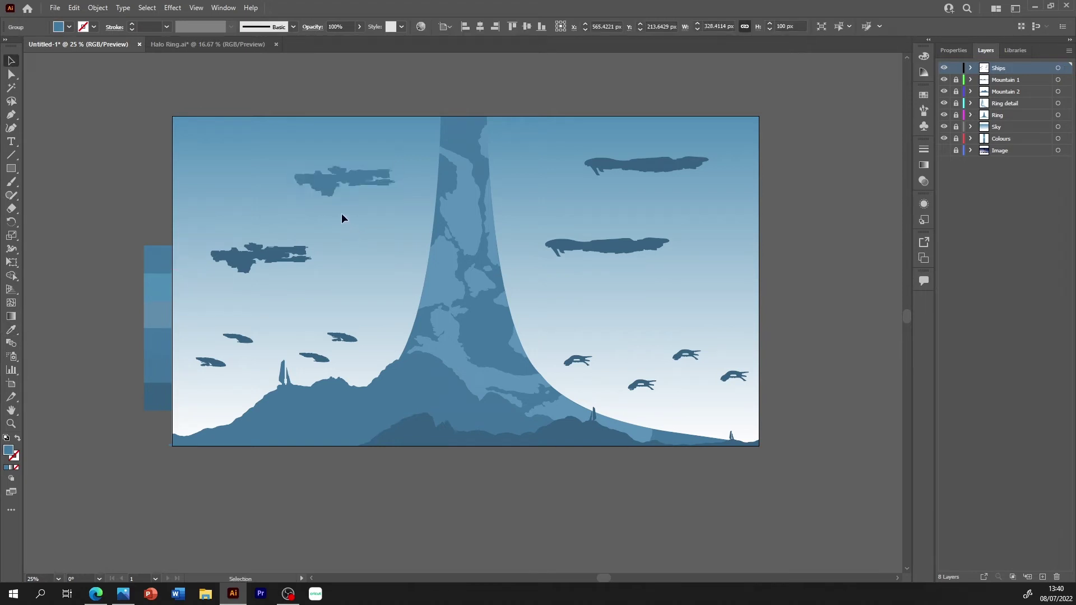
{"action": "key", "text": "ctrl+h"}
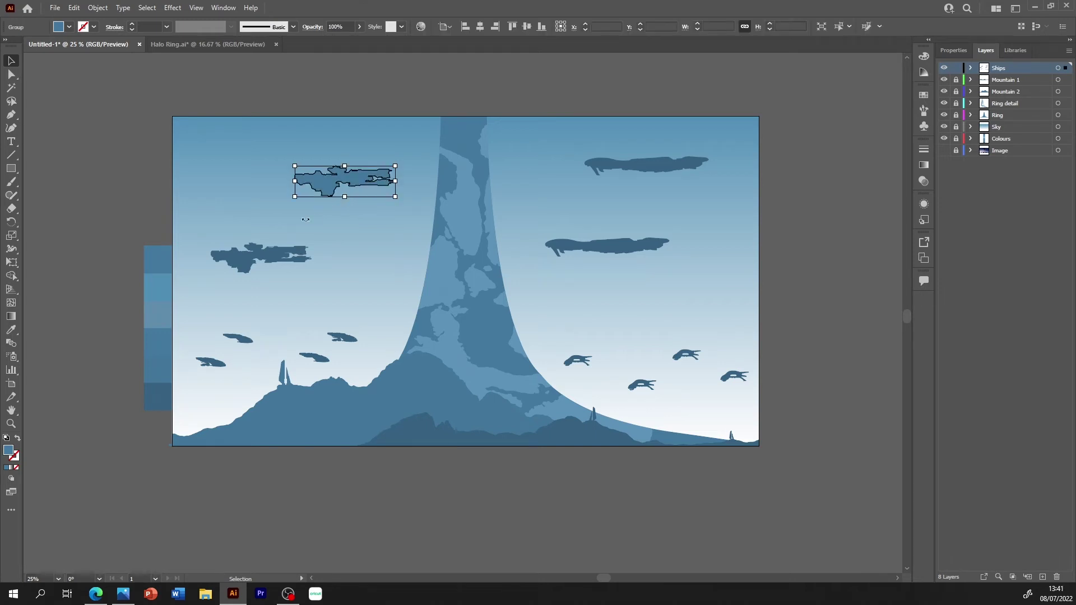
{"action": "key", "text": "i"}
{"action": "left_click", "coordinate": [205, 273]}
{"action": "key", "text": "v"}
{"action": "key", "text": "ctrl+h"}
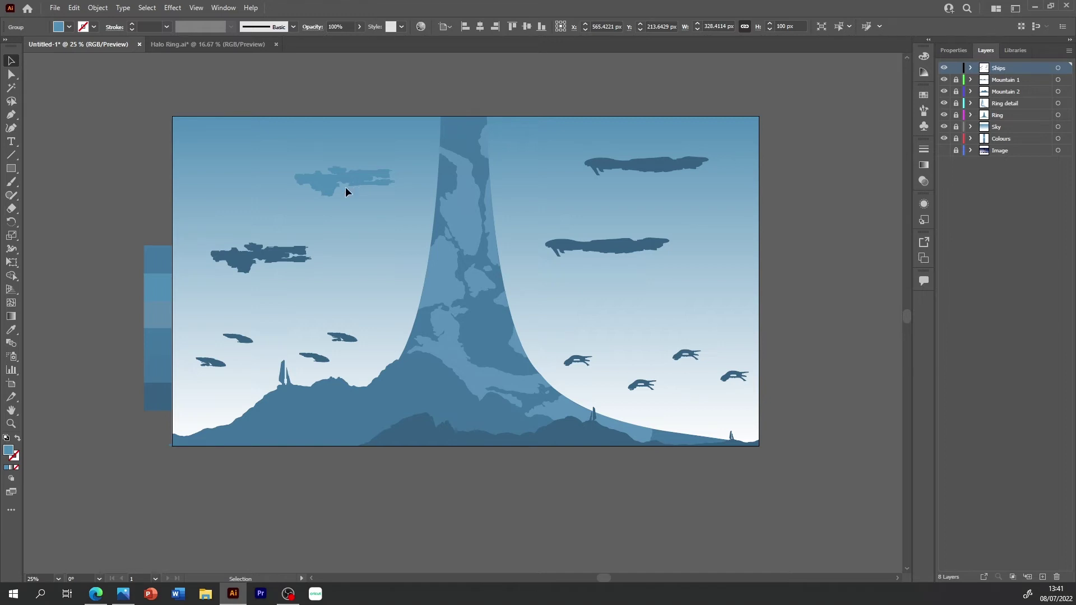
{"action": "key", "text": "ctrl+h"}
{"action": "key", "text": "ctrl+z"}
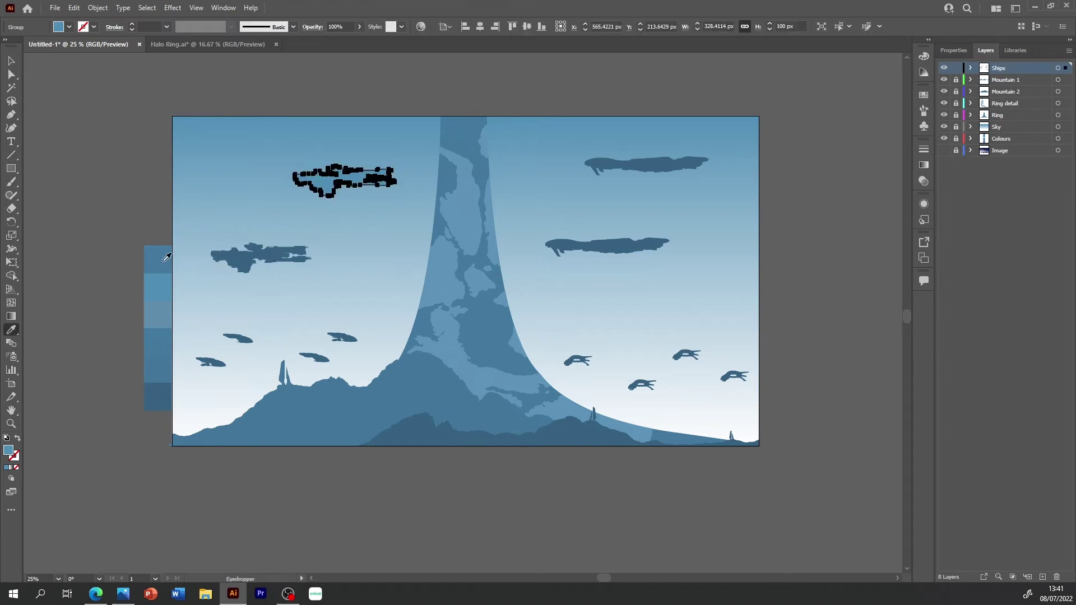
- Set the top-left ship's opacity to 80%, then restore it to 100%
{"action": "left_click", "coordinate": [283, 258]}
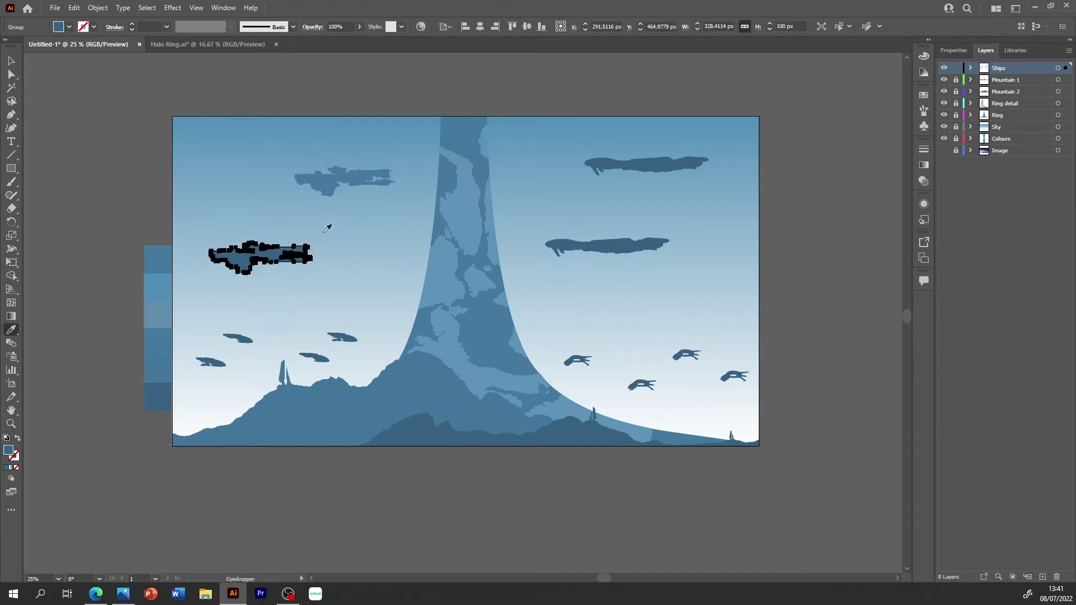
{"action": "left_click", "coordinate": [350, 185]}
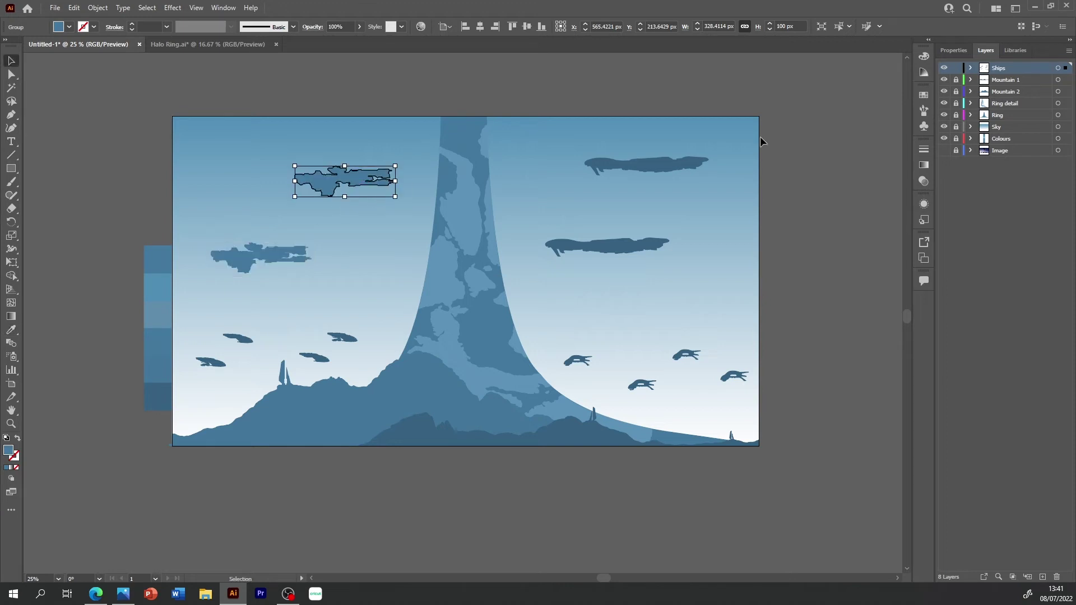
{"action": "left_click", "coordinate": [953, 50]}
{"action": "left_click", "coordinate": [998, 204]}
{"action": "type", "text": "80"}
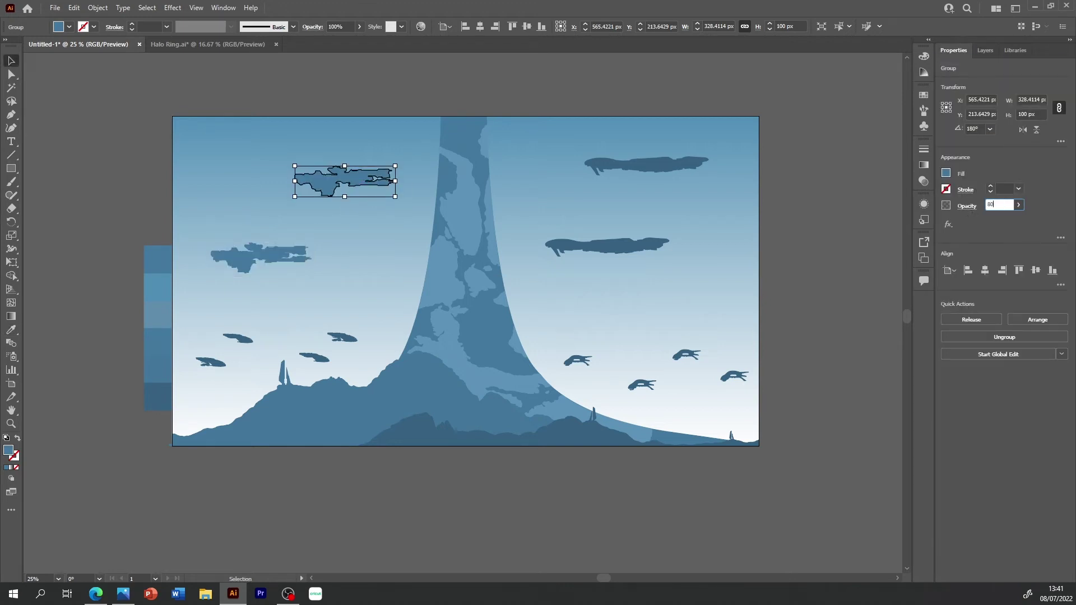
{"action": "key", "text": "Return"}
{"action": "left_click_drag", "start_coordinate": [1000, 205], "coordinate": [978, 205]}
{"action": "type", "text": "0"}
{"action": "key", "text": "Return"}
{"action": "left_click", "coordinate": [820, 221]}
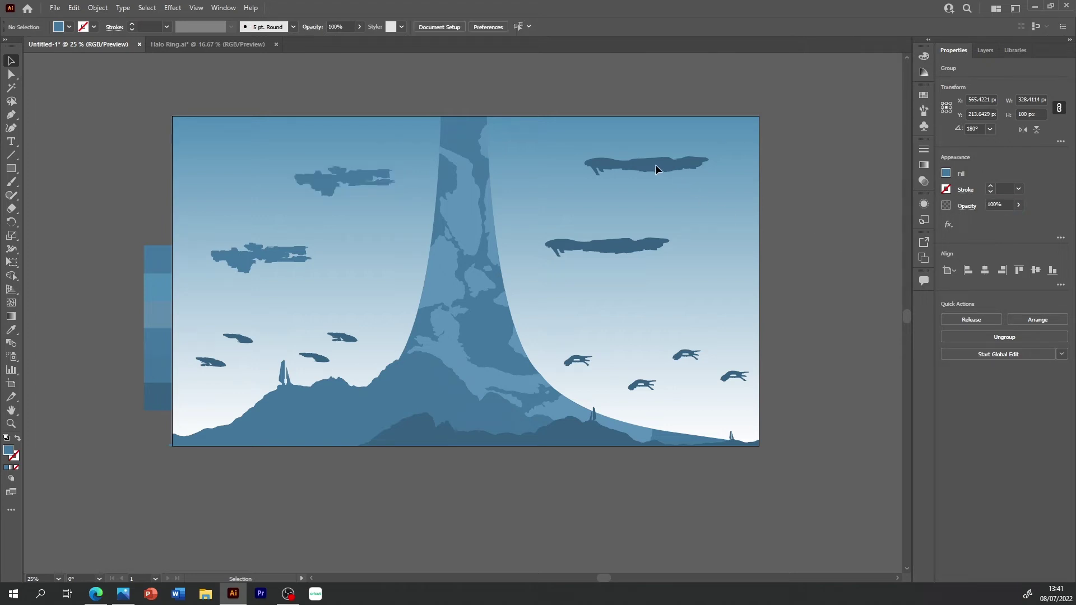
- Recolour the four small lower-right ships a lighter swatch blue
{"action": "left_click", "coordinate": [650, 180]}
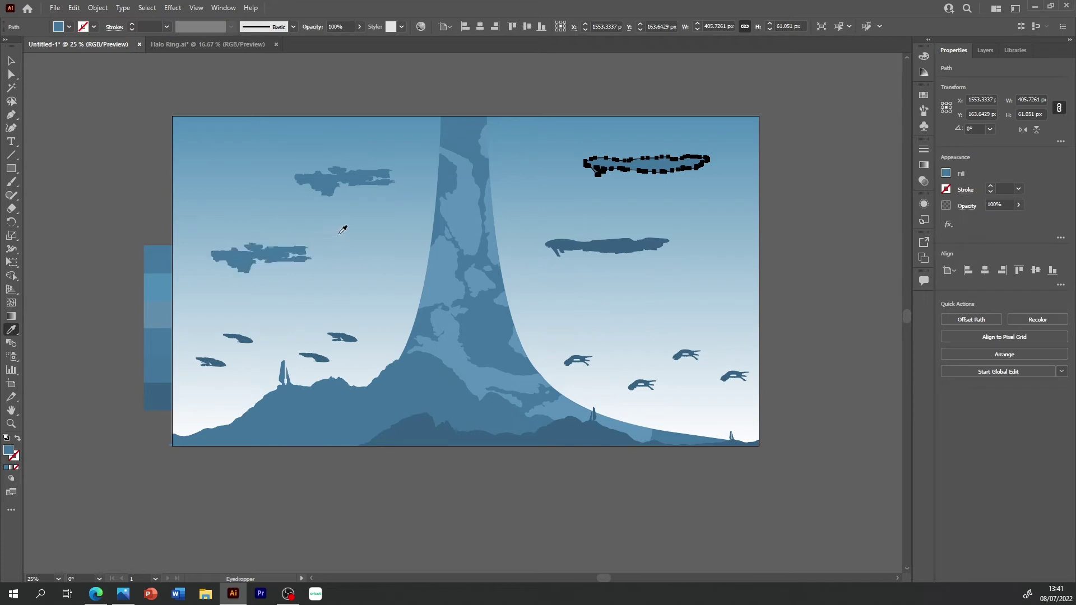
{"action": "left_click", "coordinate": [324, 188]}
{"action": "left_click", "coordinate": [264, 257]}
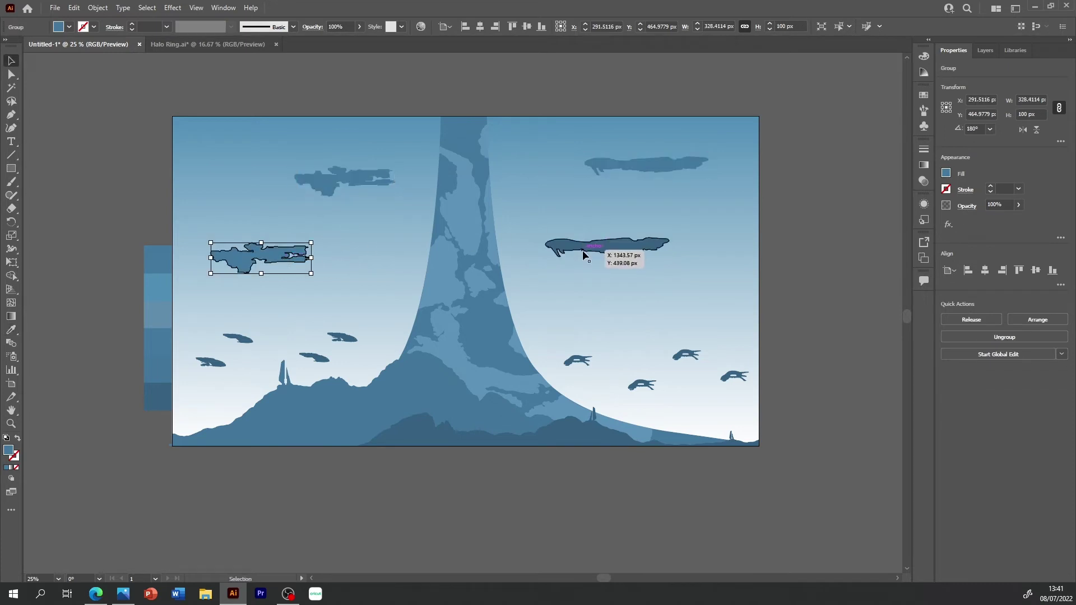
{"action": "left_click", "coordinate": [560, 246]}
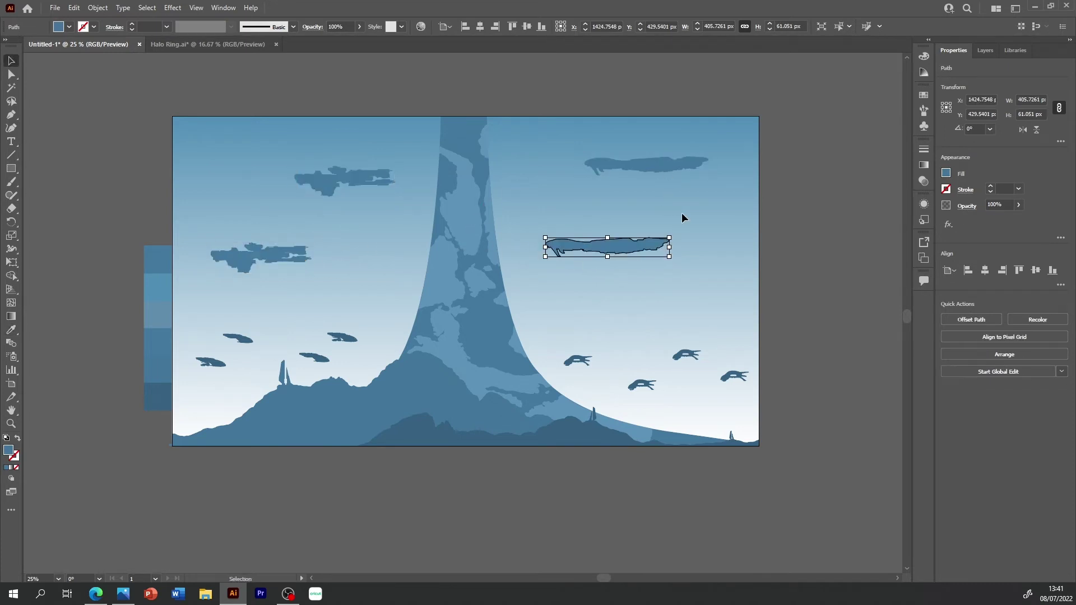
{"action": "left_click", "coordinate": [716, 365]}
{"action": "left_click_drag", "start_coordinate": [761, 332], "coordinate": [586, 397]}
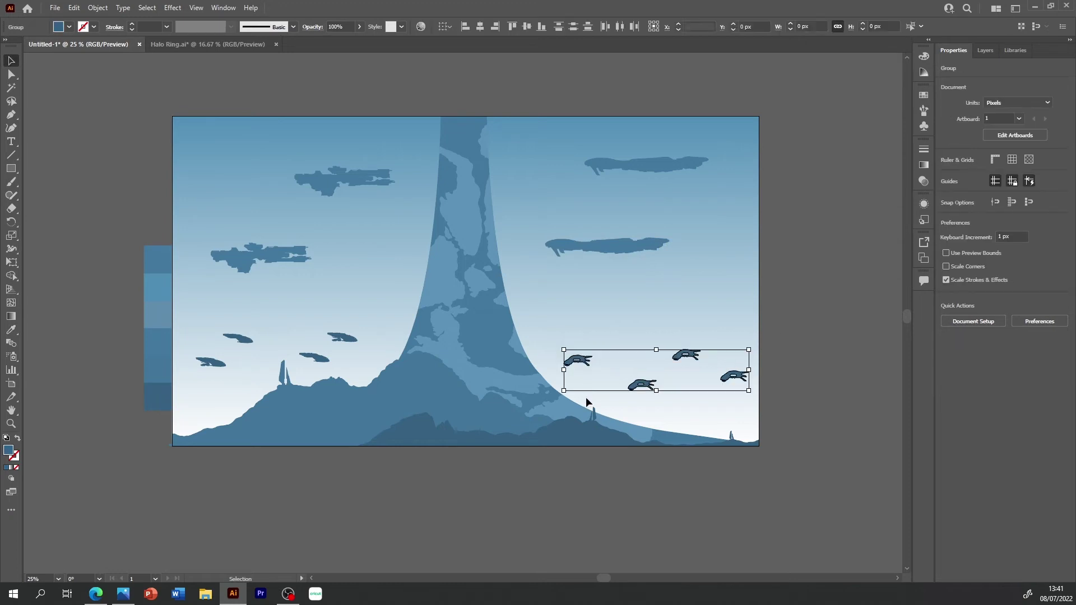
{"action": "left_click", "coordinate": [163, 288]}
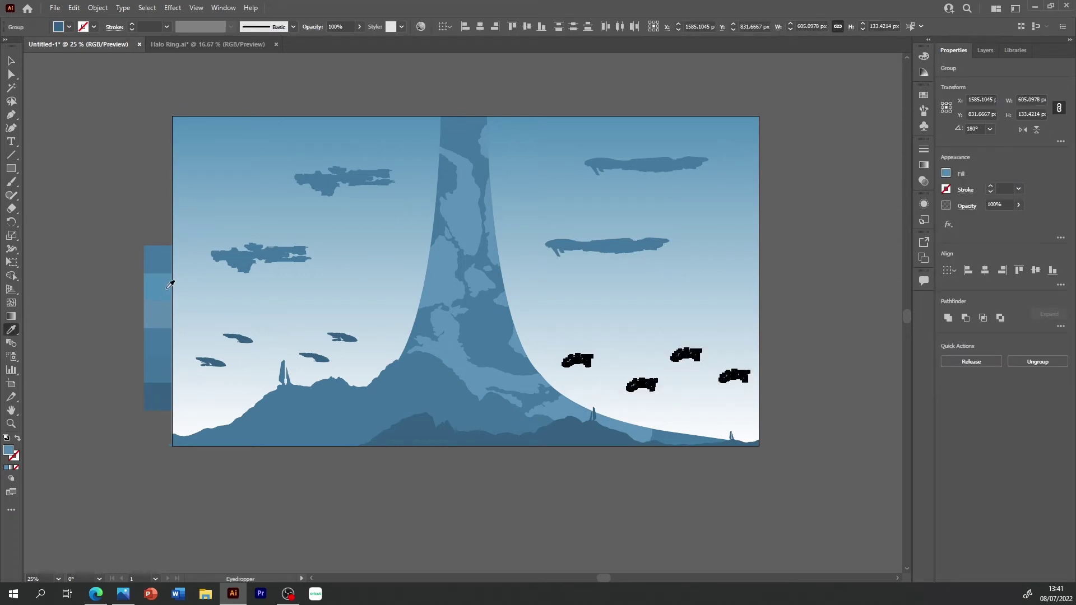
{"action": "left_click", "coordinate": [764, 269]}
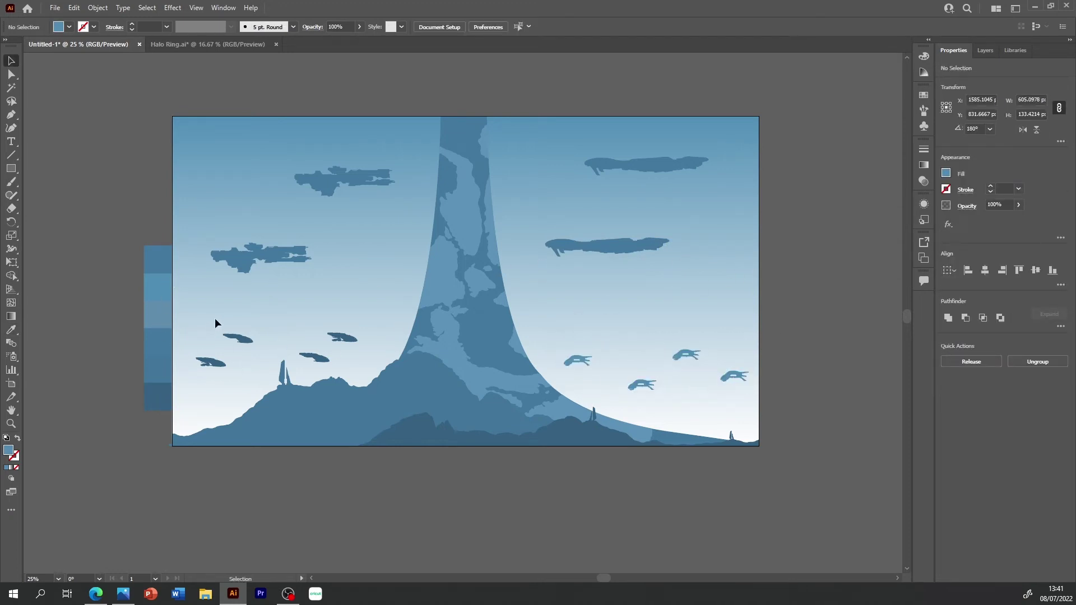
- Recolour the four small lower-left ships a lighter blue too
{"action": "left_click_drag", "start_coordinate": [199, 331], "coordinate": [335, 372]}
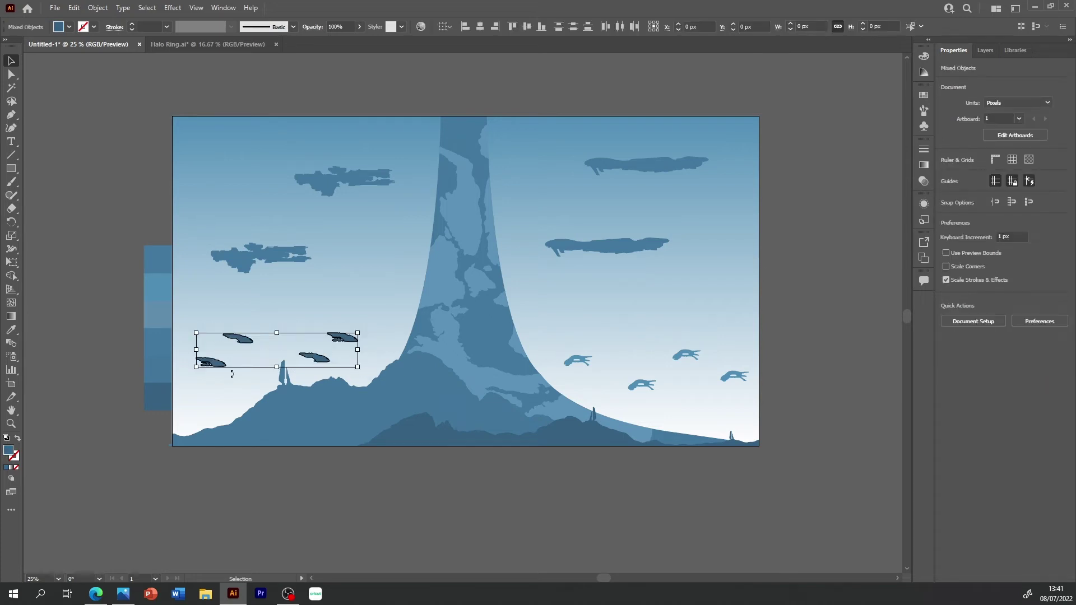
{"action": "left_click", "coordinate": [168, 292]}
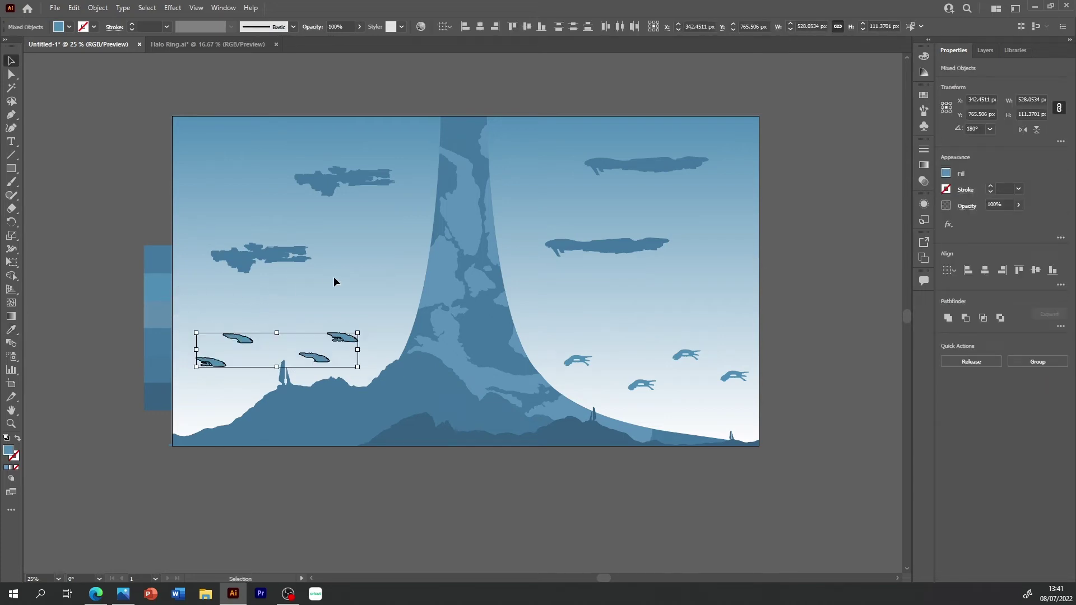
{"action": "left_click", "coordinate": [356, 293]}
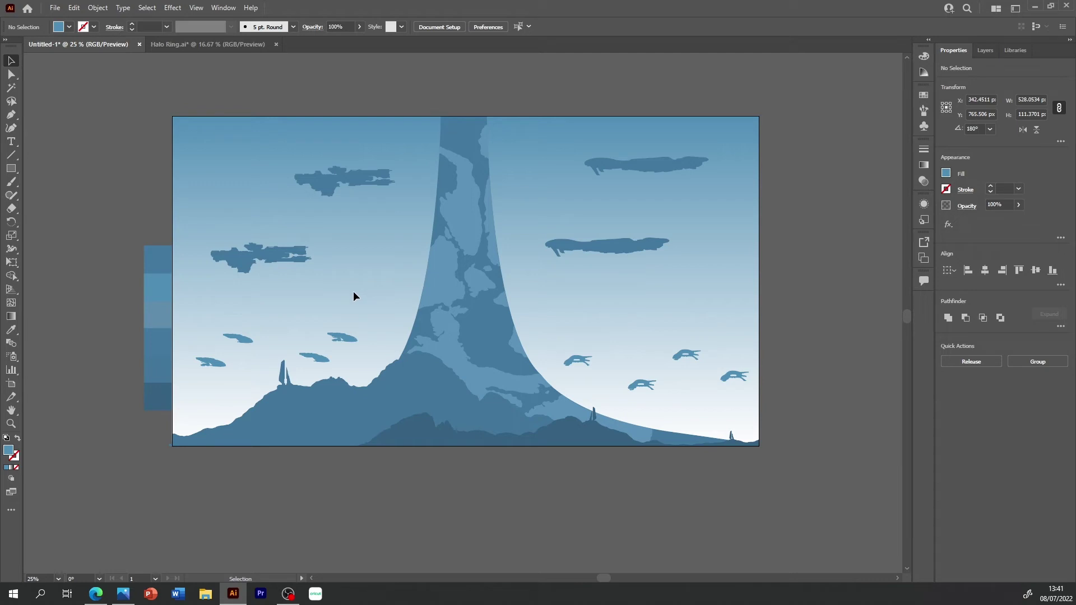
{"action": "left_click", "coordinate": [331, 185]}
- Draw a straight engine-trail line from the ship's tail far to the left with the Pen
{"action": "key", "text": "a"}
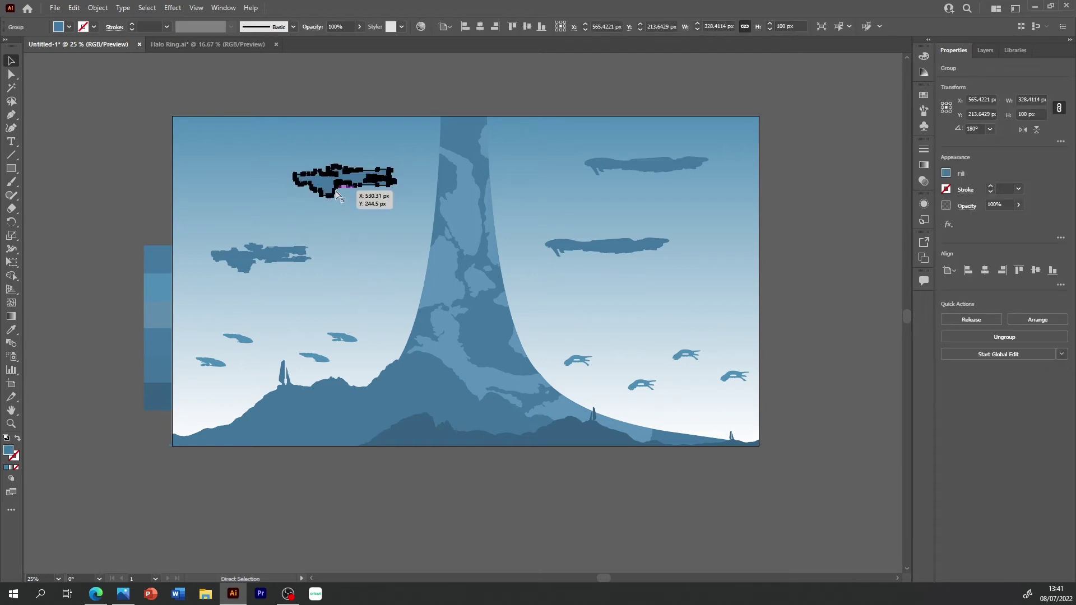
{"action": "key", "text": "ctrl+equal"}
{"action": "key", "text": "ctrl+equal"}
{"action": "key", "text": "ctrl+equal"}
{"action": "key", "text": "v"}
{"action": "left_click", "coordinate": [366, 221]}
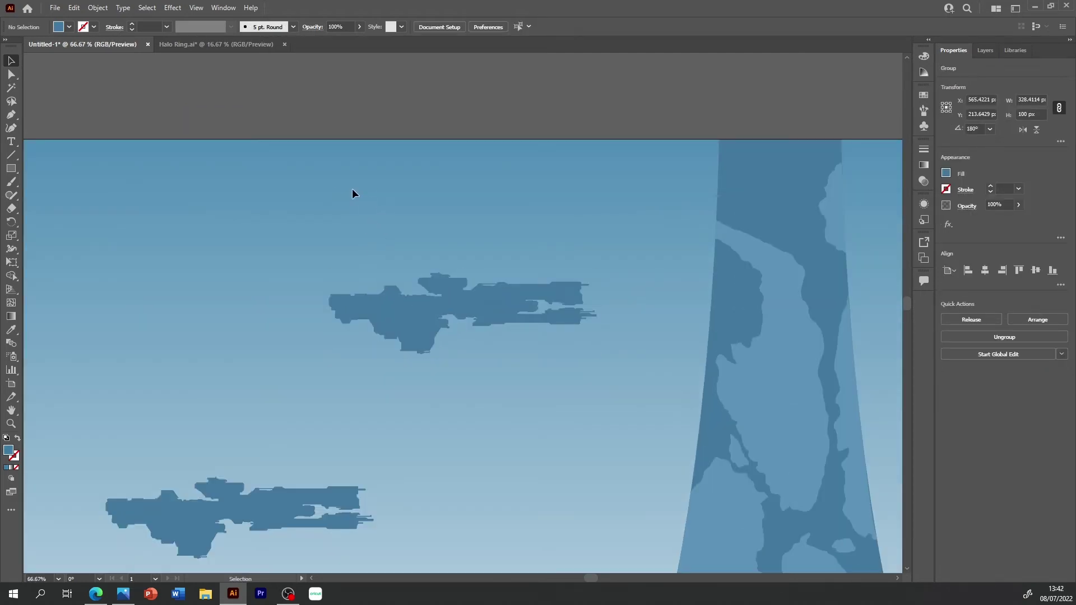
{"action": "key", "text": "p"}
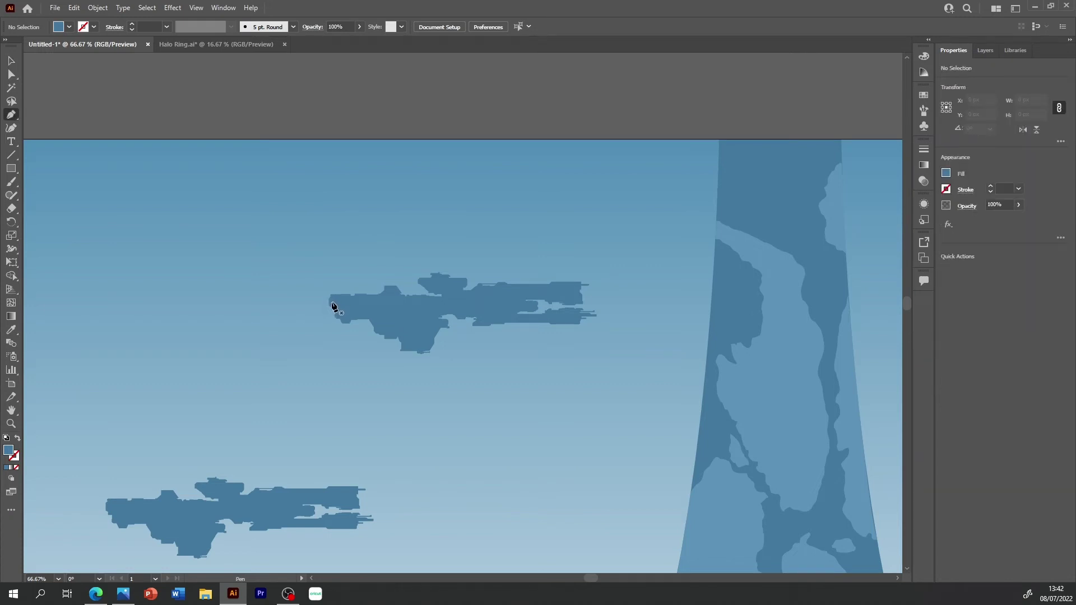
{"action": "scroll", "coordinate": [331, 307], "scroll_direction": "up", "scroll_amount": 4}
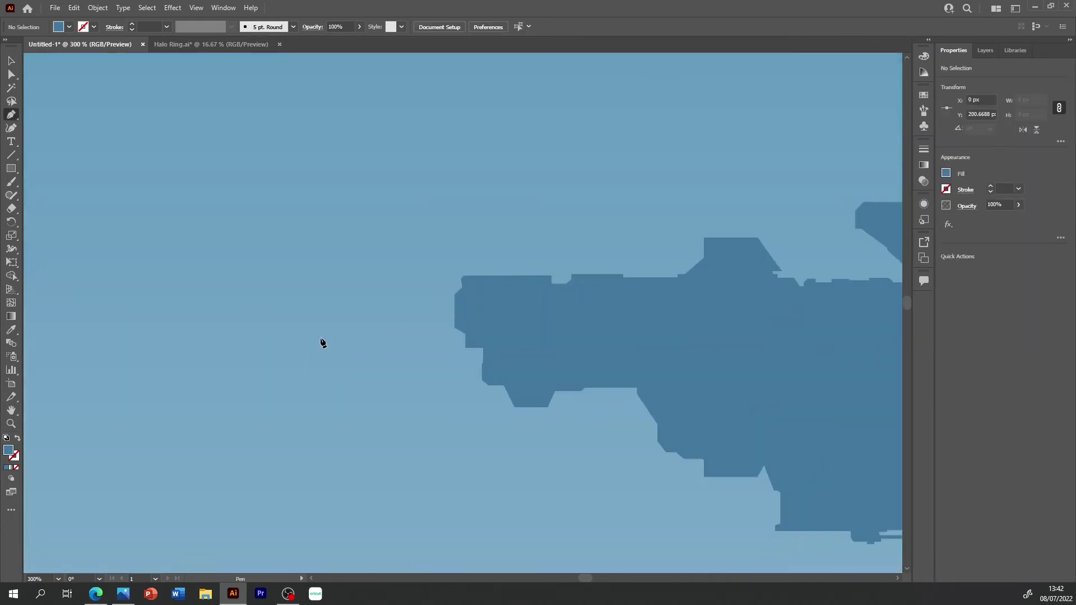
{"action": "left_click", "coordinate": [464, 310]}
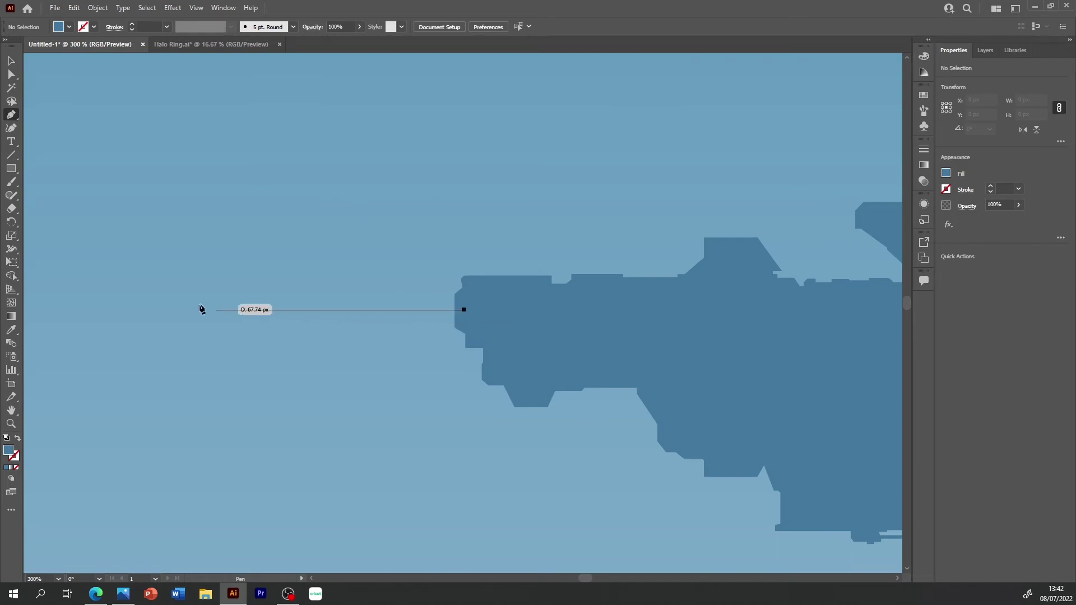
{"action": "left_click", "coordinate": [63, 310]}
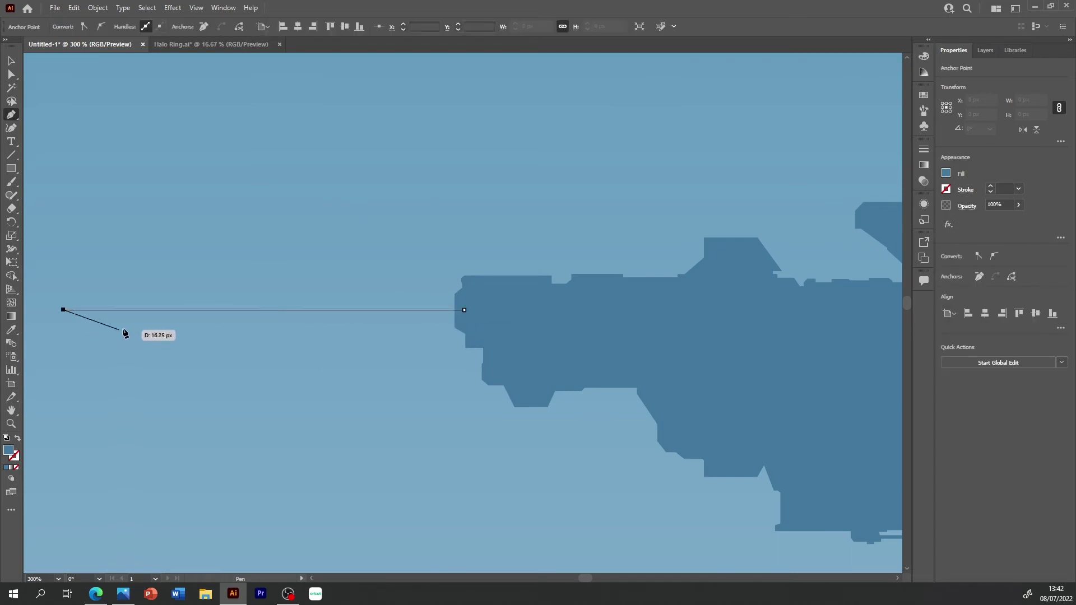
{"action": "key", "text": "v"}
- Give the trail no fill and a 42789e stroke
{"action": "left_click", "coordinate": [945, 173]}
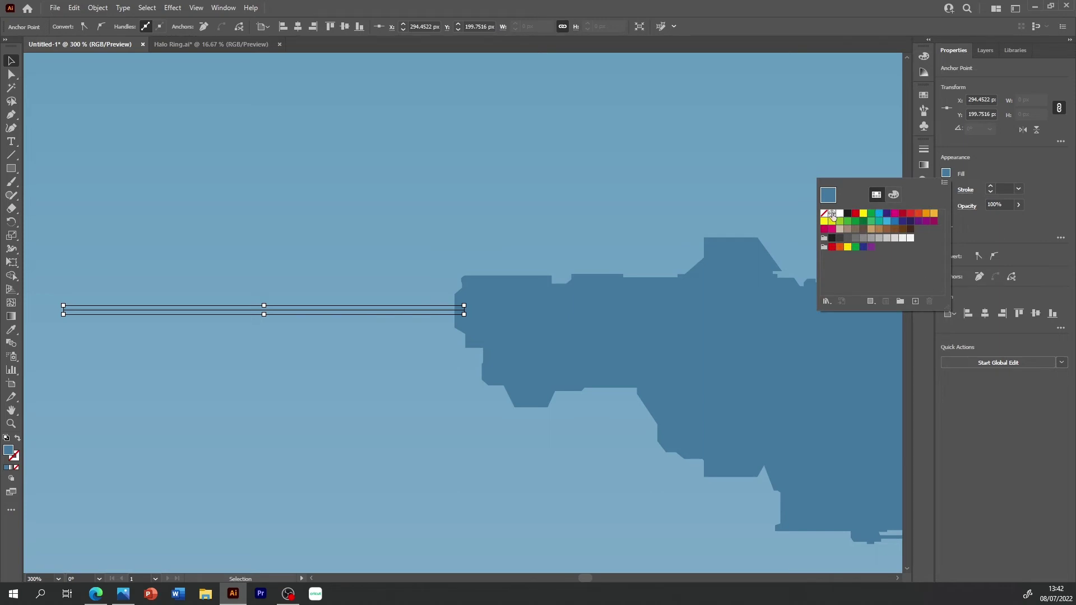
{"action": "left_click", "coordinate": [894, 195]}
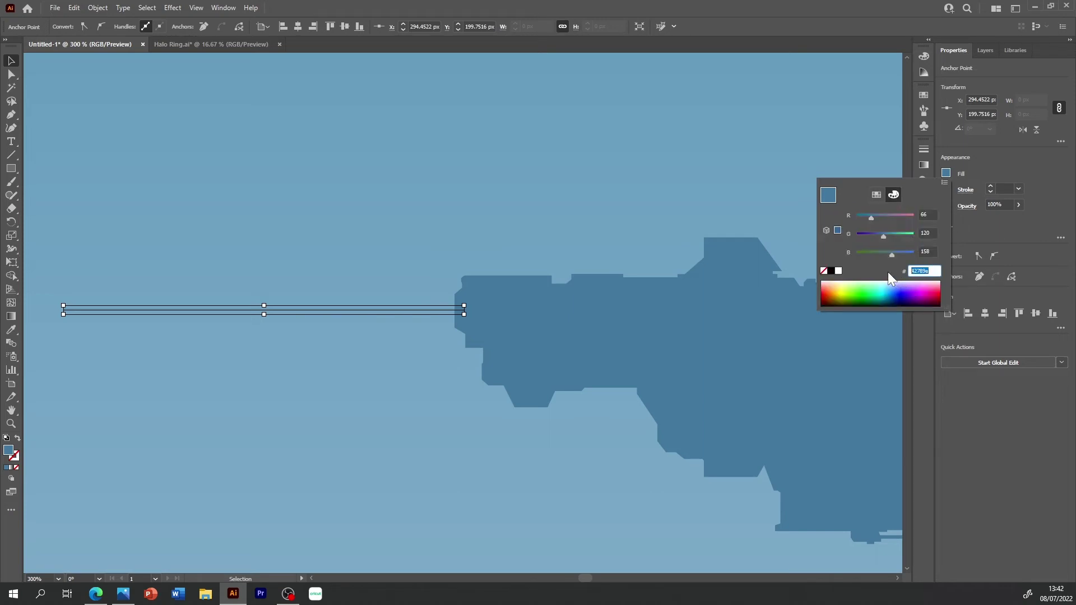
{"action": "left_click", "coordinate": [823, 271]}
{"action": "left_click", "coordinate": [945, 189]}
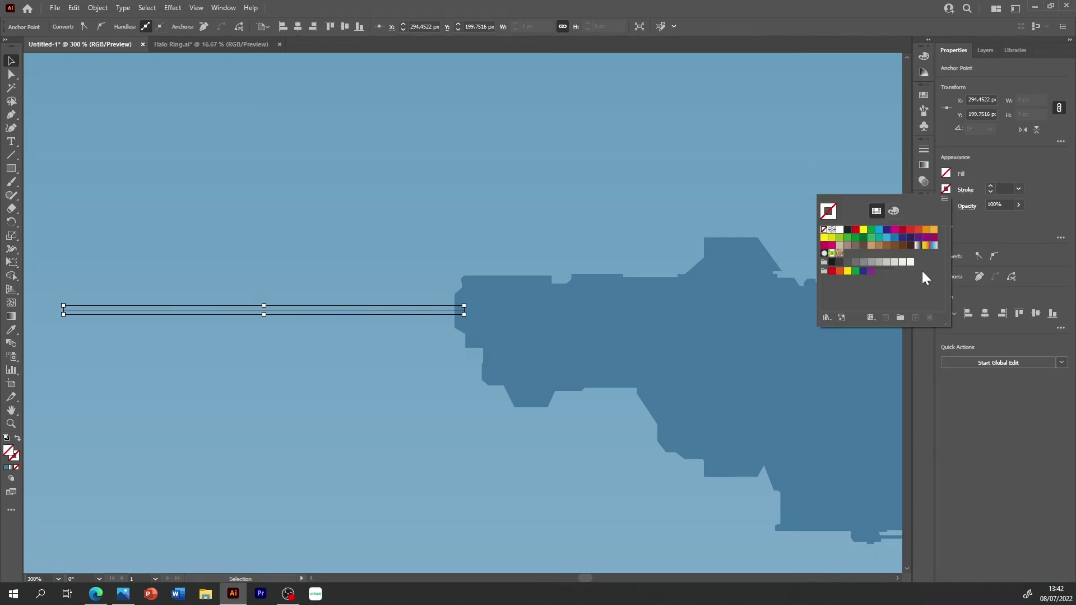
{"action": "left_click", "coordinate": [894, 211]}
{"action": "key", "text": "Return"}
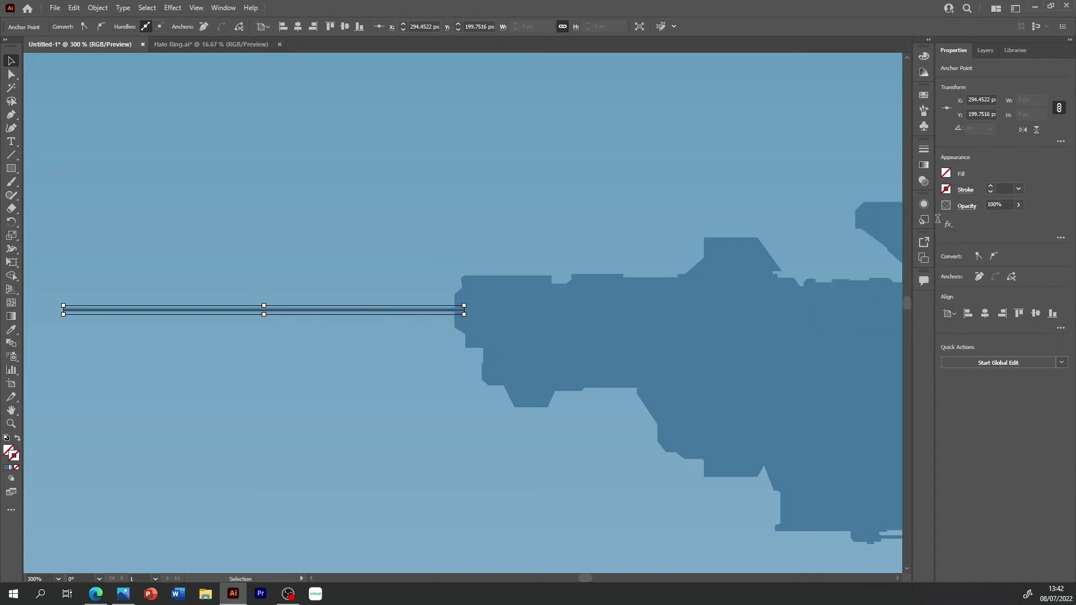
- Thicken the trail stroke and apply a tapering width profile
{"action": "left_click", "coordinate": [990, 186]}
{"action": "left_click", "coordinate": [990, 186]}
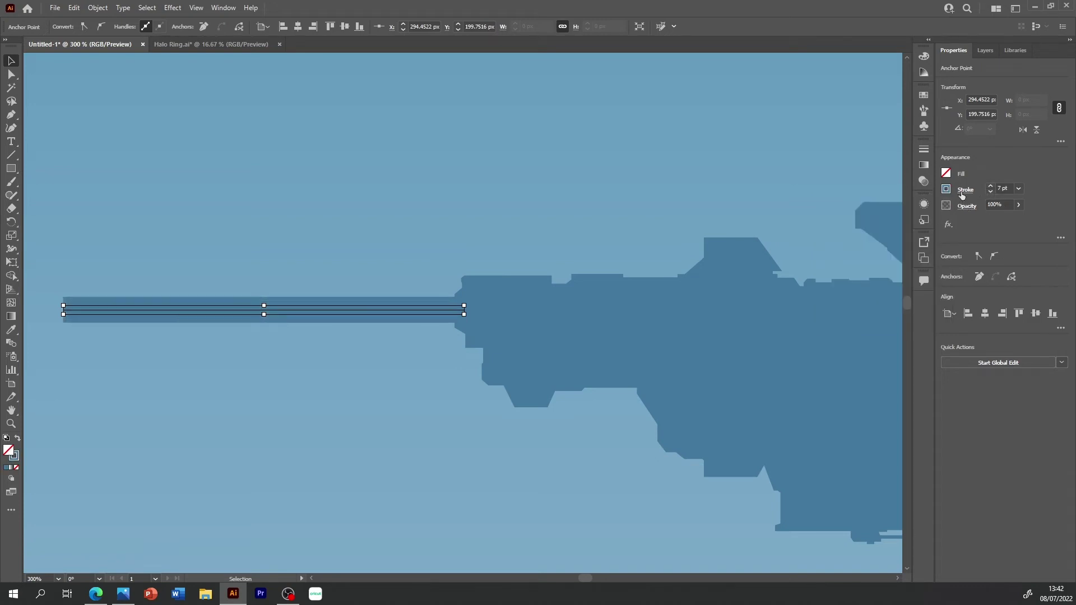
{"action": "left_click", "coordinate": [965, 190]}
{"action": "left_click", "coordinate": [940, 364]}
{"action": "left_click", "coordinate": [911, 451]}
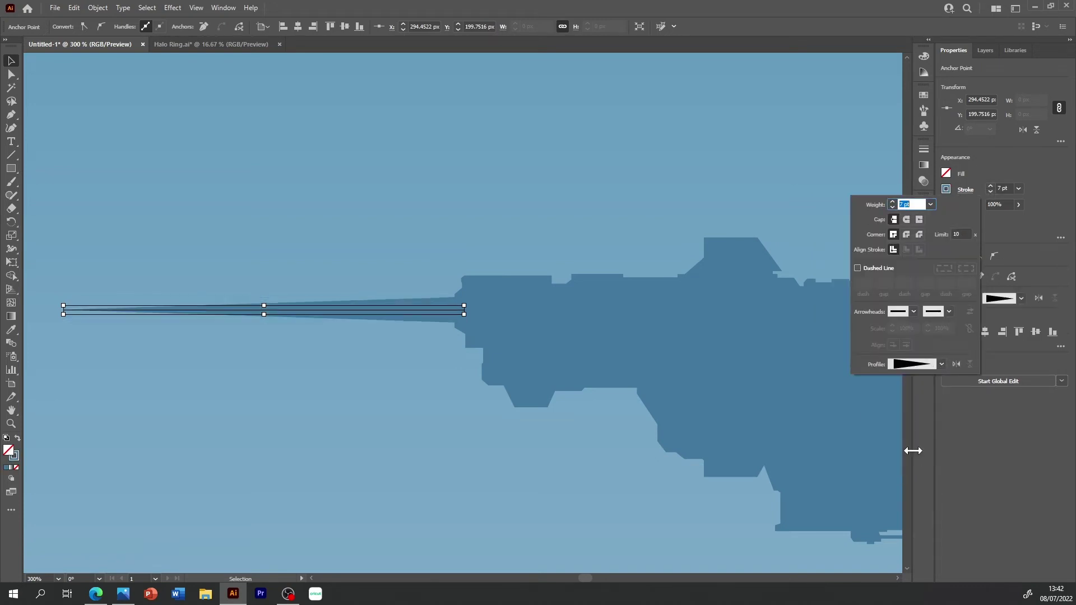
- Convert the tapered trail stroke into a filled shape with Object > Path > Outline Stroke
{"action": "left_click", "coordinate": [628, 487]}
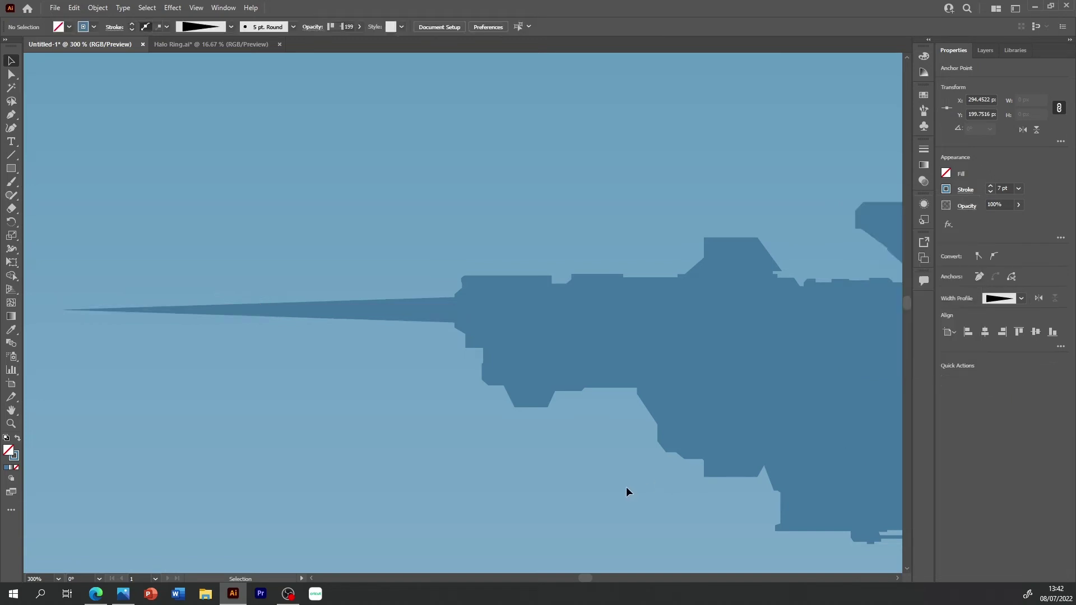
{"action": "left_click", "coordinate": [418, 311]}
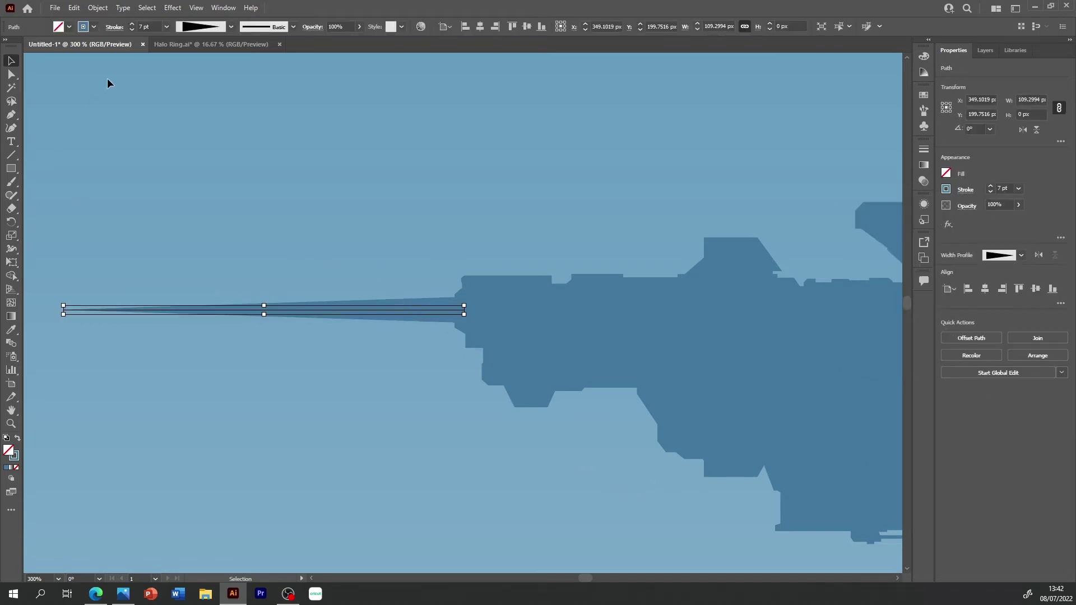
{"action": "left_click", "coordinate": [101, 8]}
{"action": "left_click", "coordinate": [137, 151]}
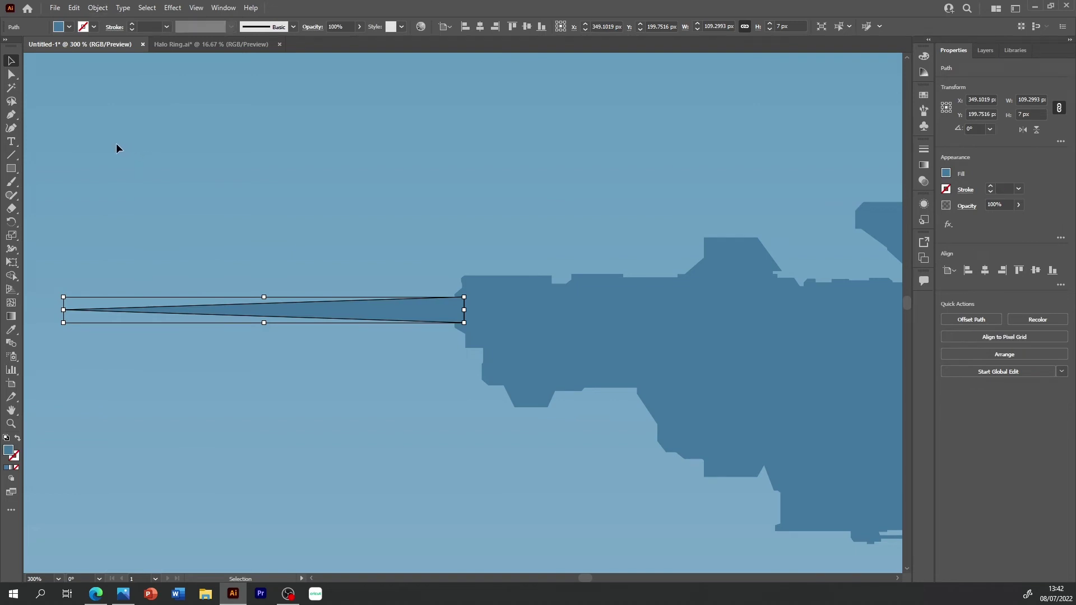
- Apply a linear gradient to the outlined engine trail shape
{"action": "key", "text": "ctrl+z"}
{"action": "key", "text": "ctrl+shift+z"}
{"action": "left_click", "coordinate": [11, 316]}
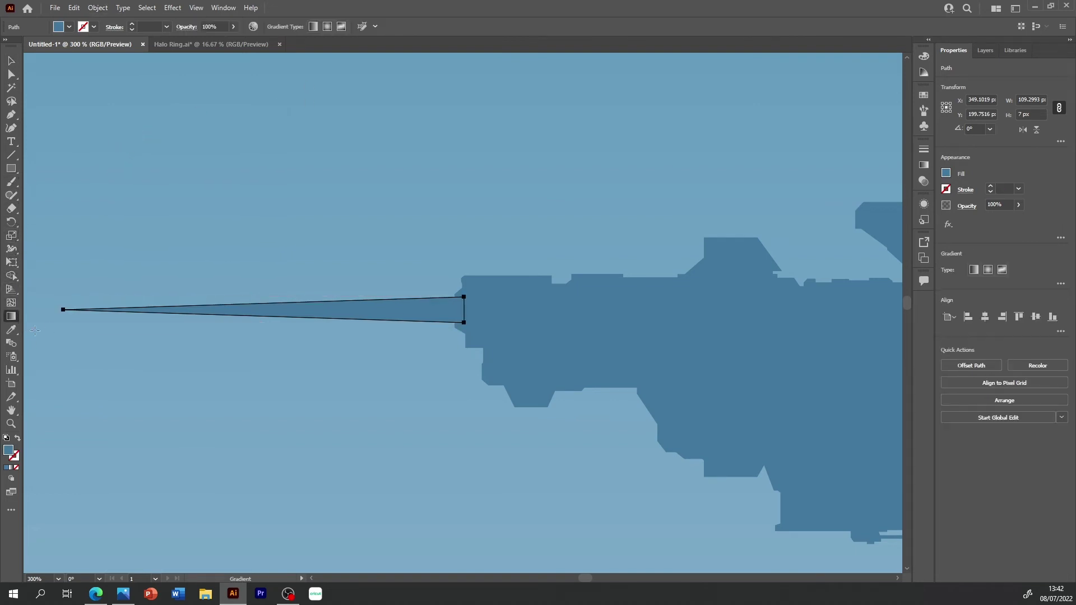
{"action": "left_click", "coordinate": [974, 270]}
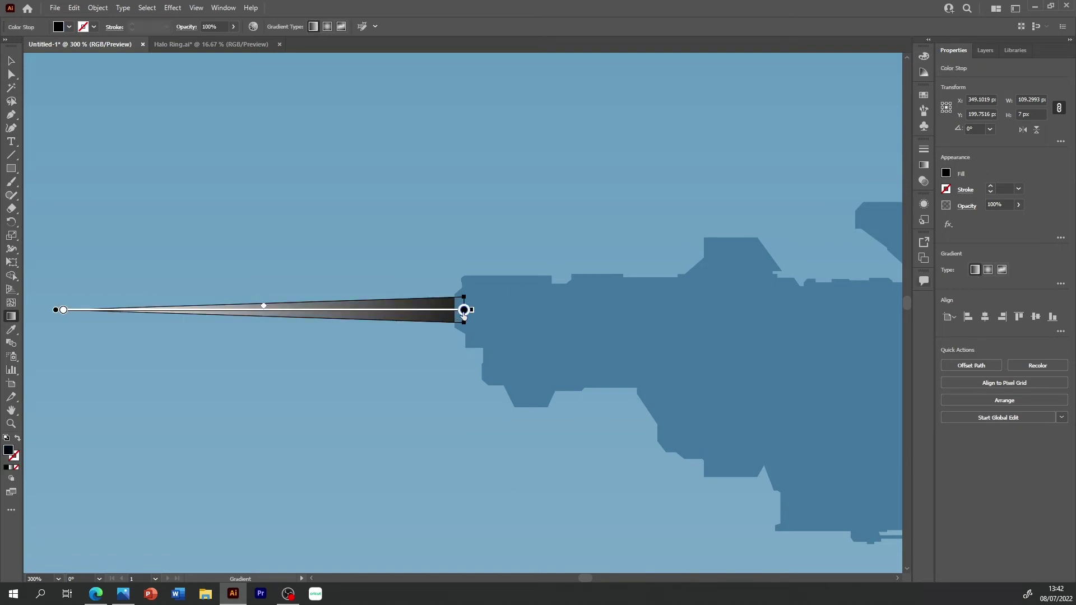
- Set the gradient's right stop to the ship's blue via an RGB hex value
{"action": "double_click", "coordinate": [464, 315]}
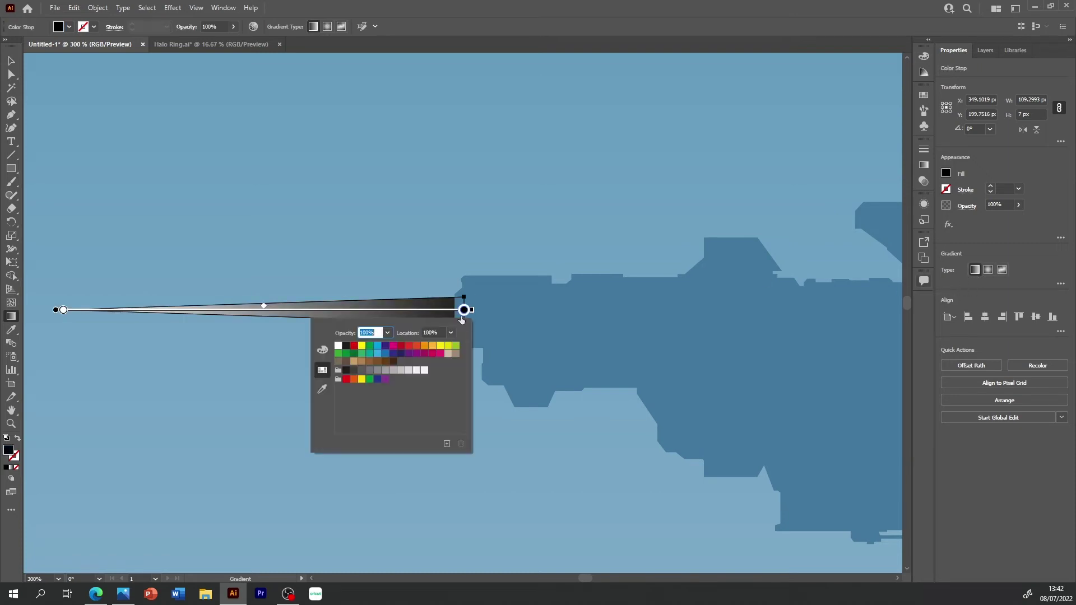
{"action": "left_click", "coordinate": [323, 350]}
{"action": "left_click", "coordinate": [322, 370]}
{"action": "left_click", "coordinate": [323, 350]}
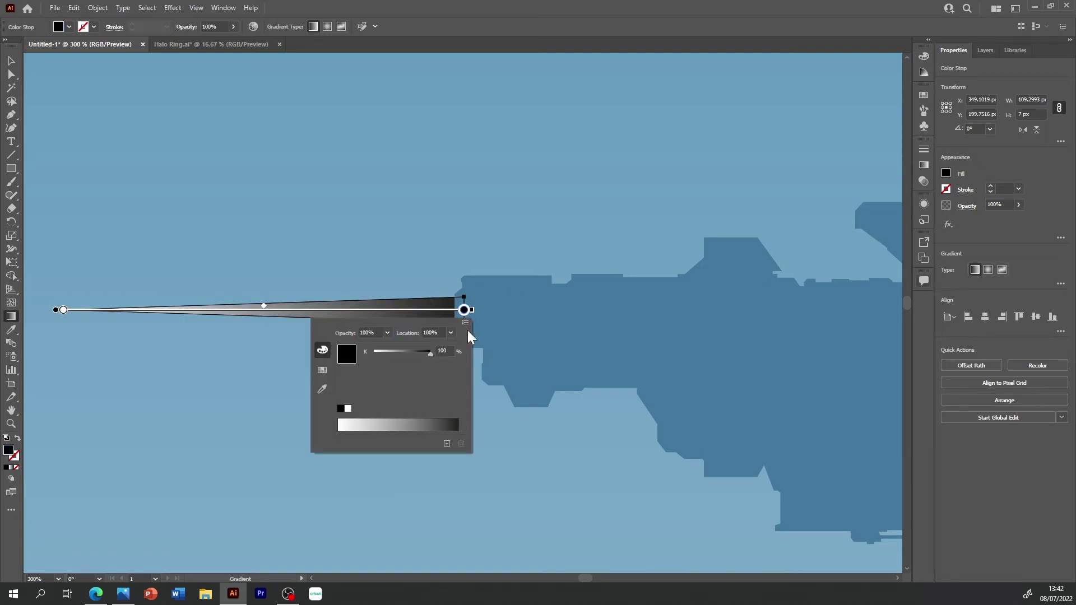
{"action": "left_click", "coordinate": [465, 322]}
{"action": "left_click", "coordinate": [493, 336]}
{"action": "left_click", "coordinate": [443, 409]}
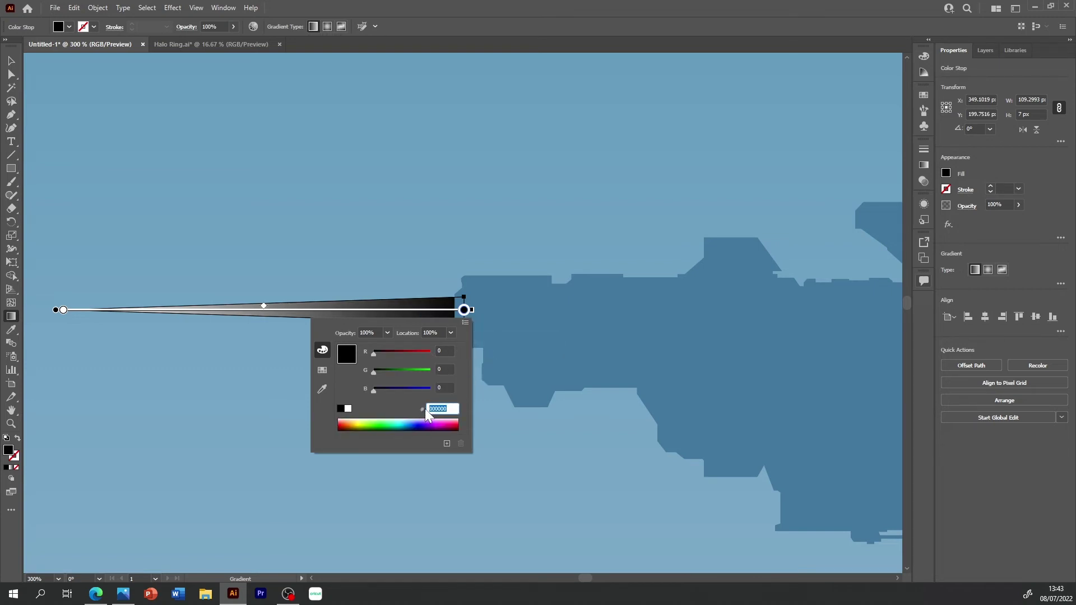
{"action": "key", "text": "ctrl+v"}
{"action": "key", "text": "Return"}
- Eyedropper the sky blue into the gradient's left stop
{"action": "left_click", "coordinate": [63, 310]}
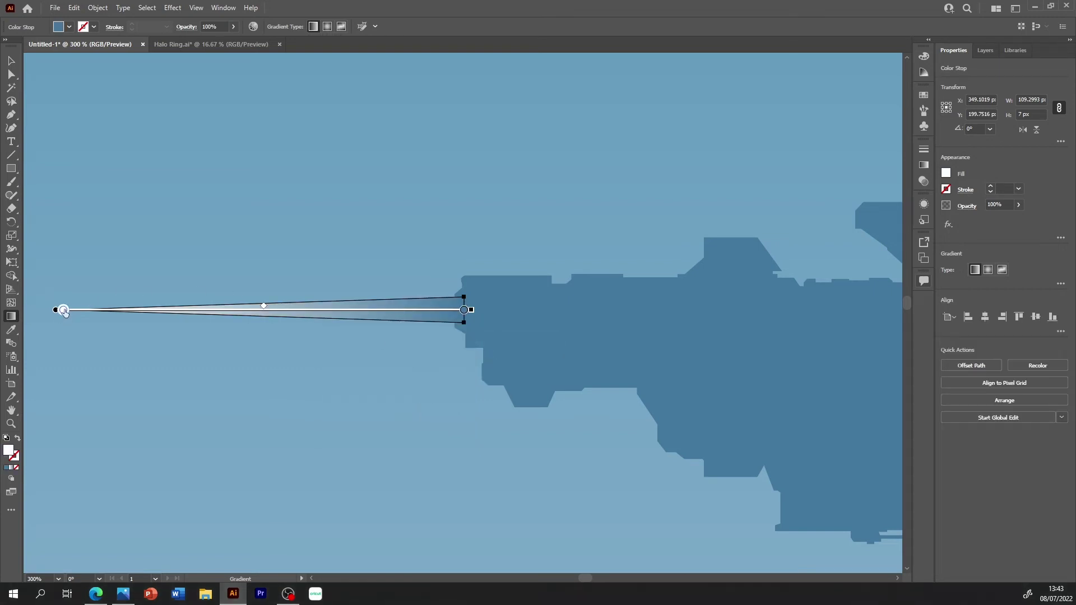
{"action": "double_click", "coordinate": [63, 309]}
{"action": "left_click", "coordinate": [27, 406]}
{"action": "left_click", "coordinate": [121, 259]}
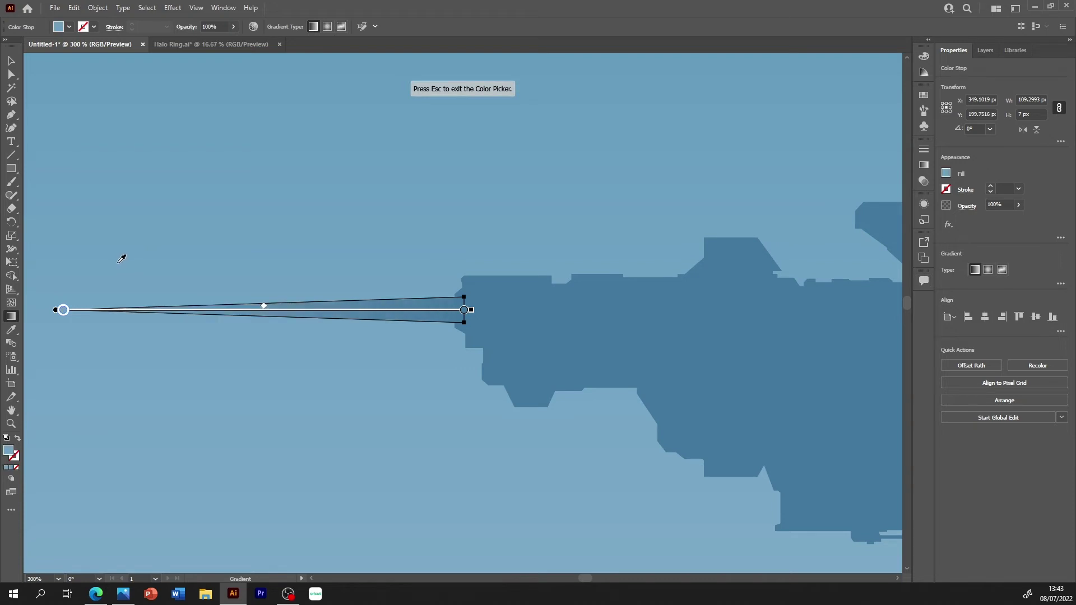
{"action": "key", "text": "Escape"}
- Preview the gradient trail with selection edges hidden, then deselect and zoom out
{"action": "key", "text": "v"}
{"action": "key", "text": "ctrl+h"}
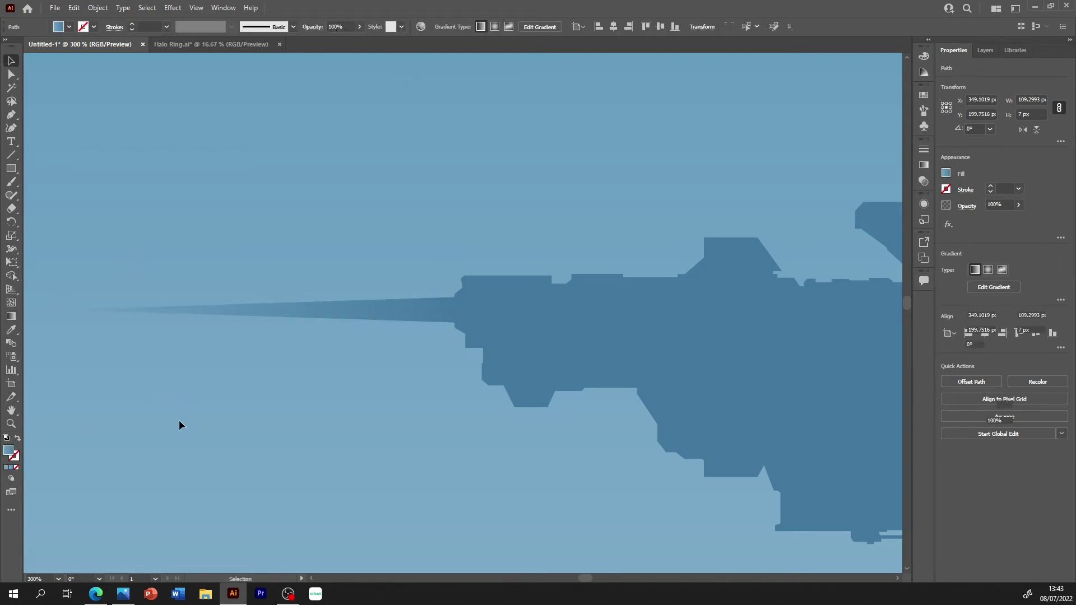
{"action": "left_click", "coordinate": [404, 311]}
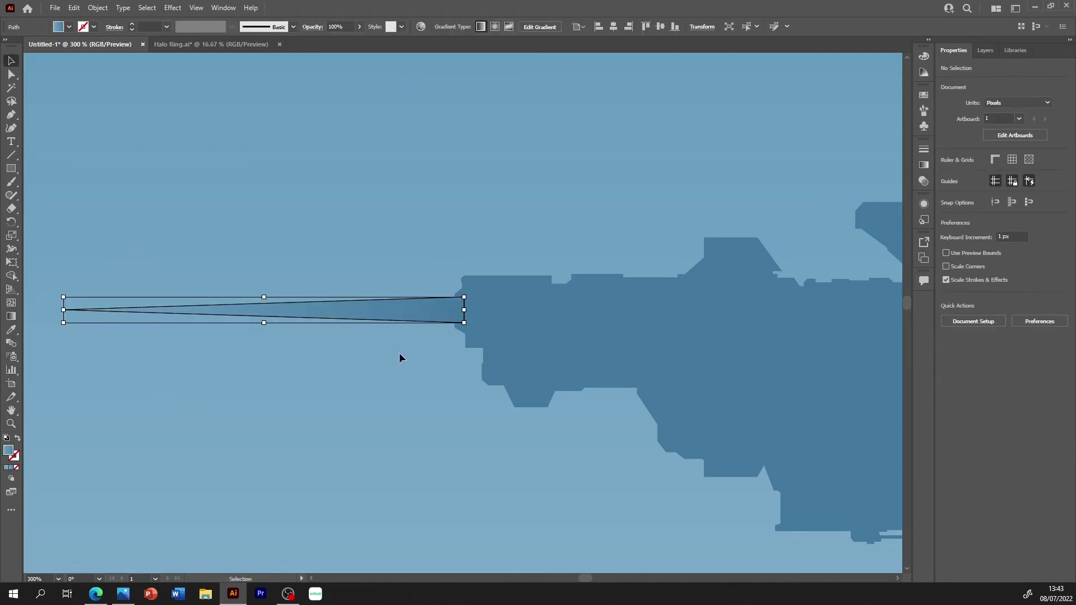
{"action": "key", "text": "ctrl+h"}
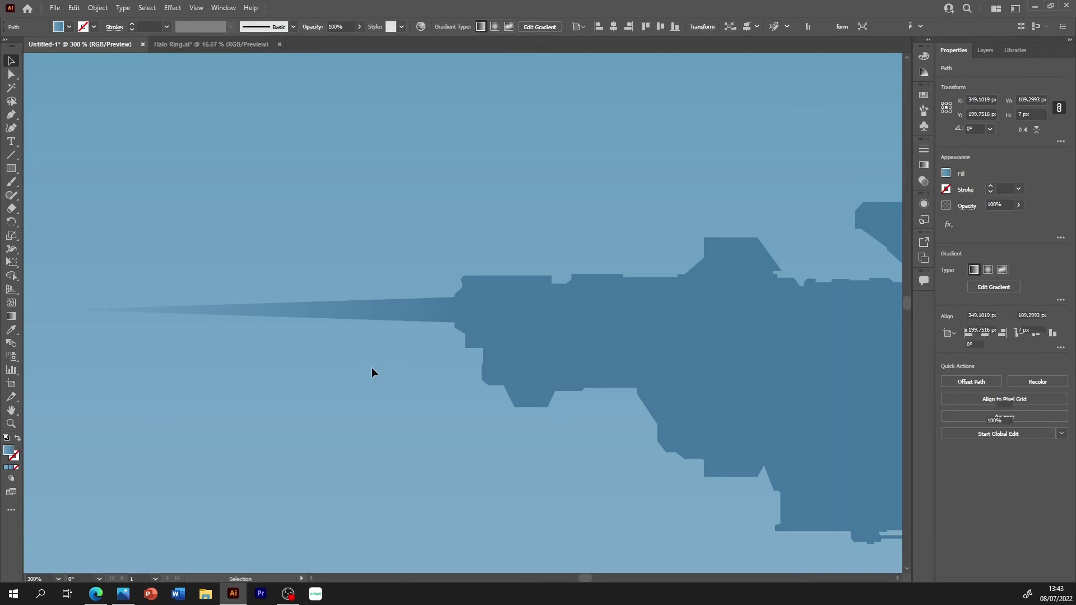
{"action": "left_click", "coordinate": [372, 368]}
{"action": "key", "text": "ctrl+minus"}
{"action": "key", "text": "ctrl+minus"}
{"action": "key", "text": "ctrl+minus"}
{"action": "key", "text": "ctrl+minus"}
{"action": "key", "text": "ctrl+minus"}
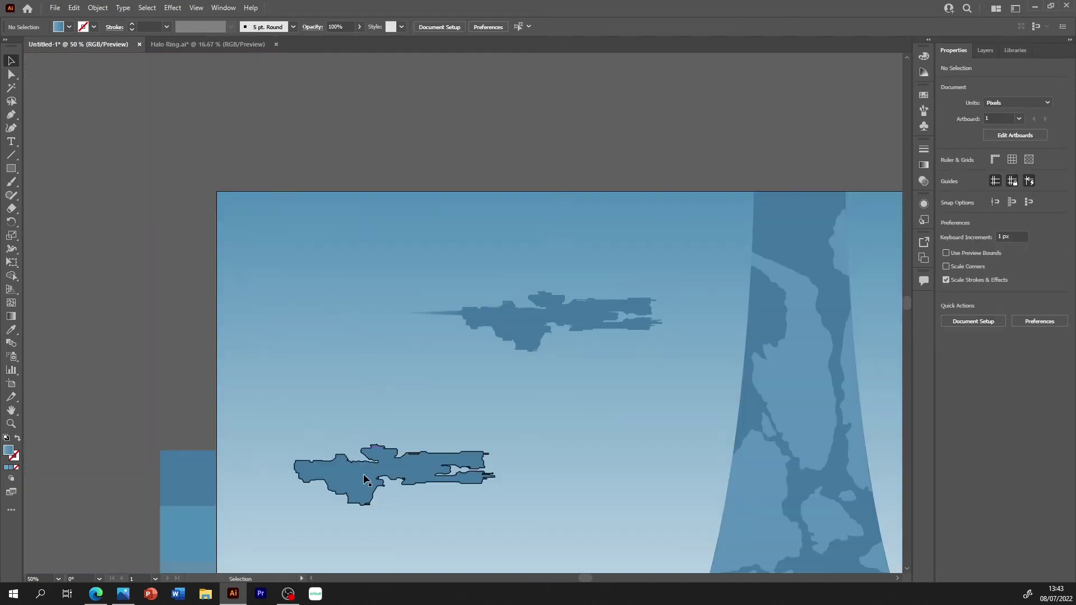
- Place the gradient engine trail behind the lower ship
{"action": "left_click", "coordinate": [356, 490]}
{"action": "key", "text": "ctrl+plus"}
{"action": "key", "text": "ctrl+plus"}
{"action": "key", "text": "ctrl+plus"}
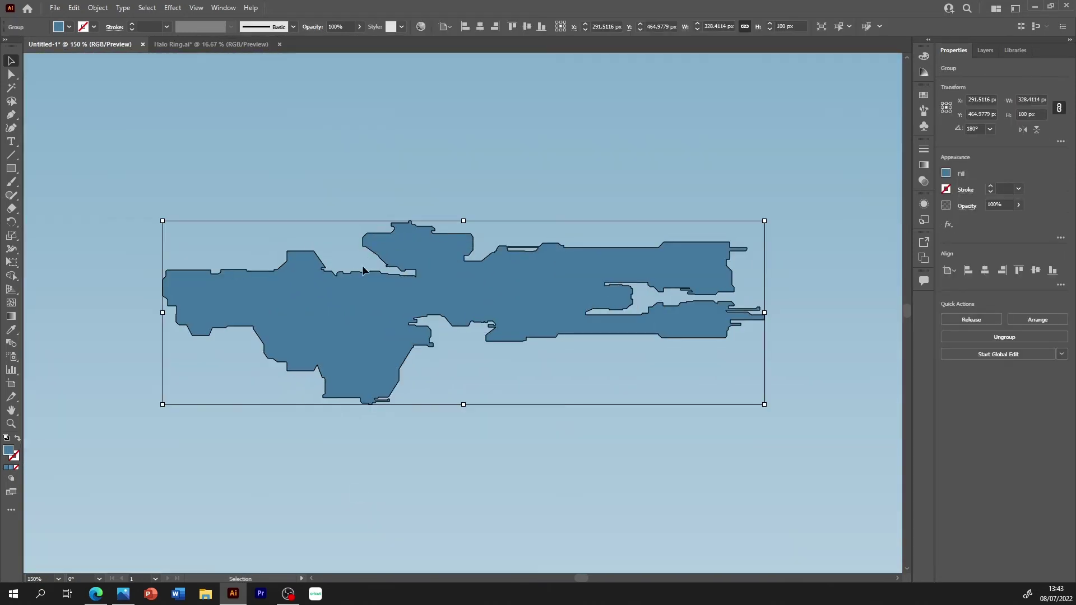
{"action": "left_click_drag", "start_coordinate": [581, 577], "coordinate": [573, 577]}
{"action": "left_click", "coordinate": [593, 542]}
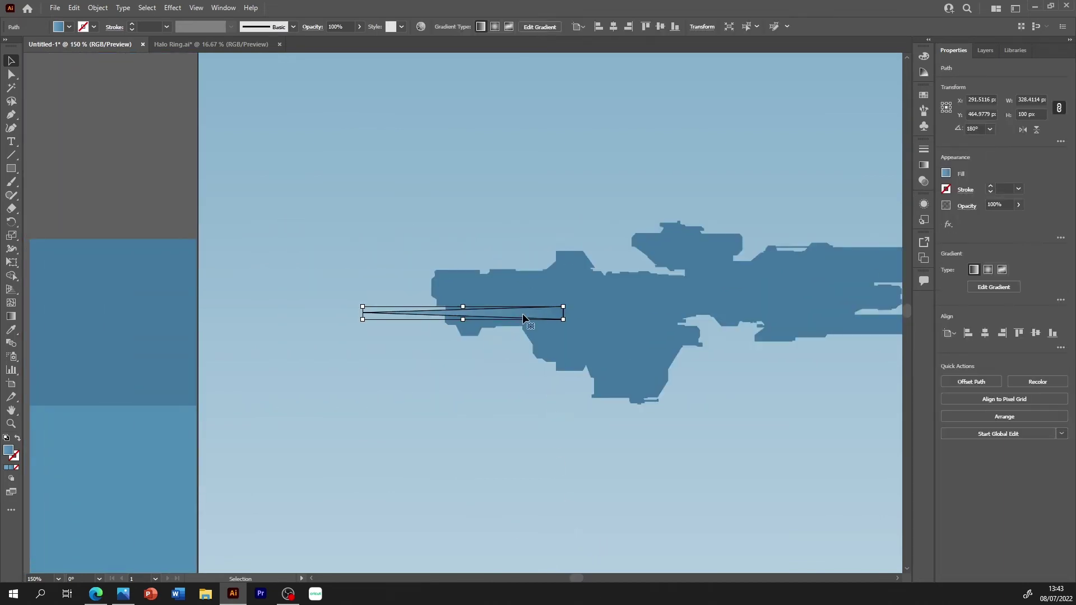
{"action": "left_click_drag", "start_coordinate": [454, 300], "coordinate": [395, 288]}
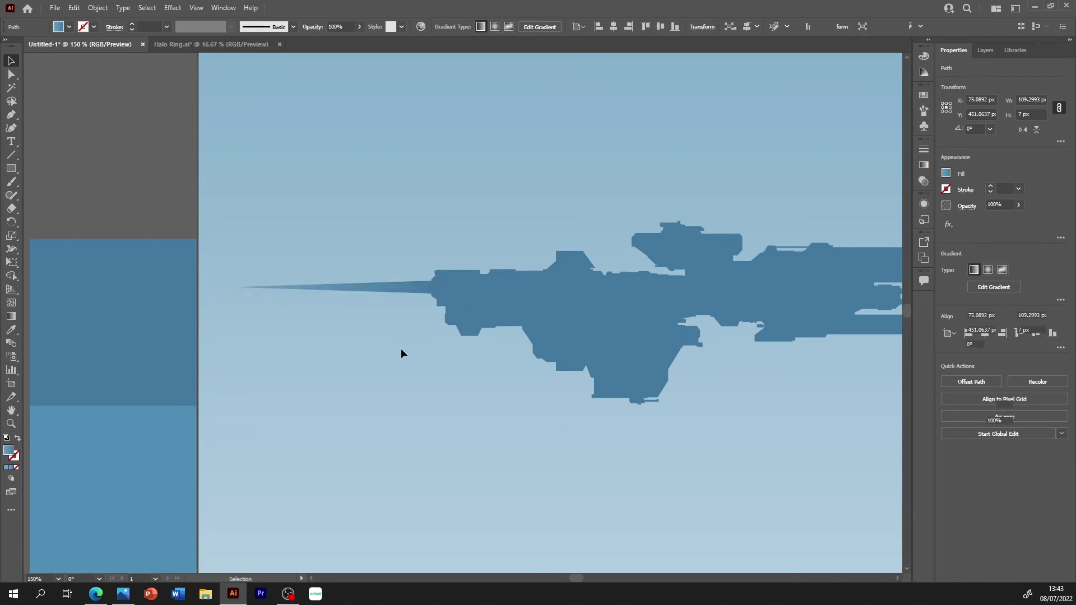
{"action": "left_click_drag", "start_coordinate": [577, 577], "coordinate": [618, 576]}
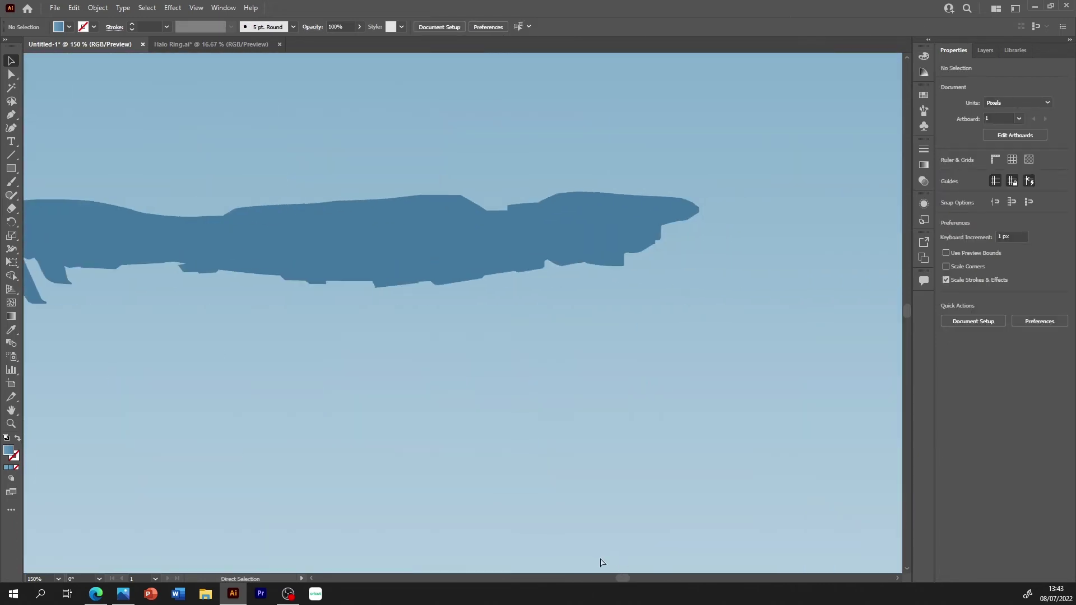
- Paste another trail copy and set it at the large ship's rear
{"action": "key", "text": "ctrl+v"}
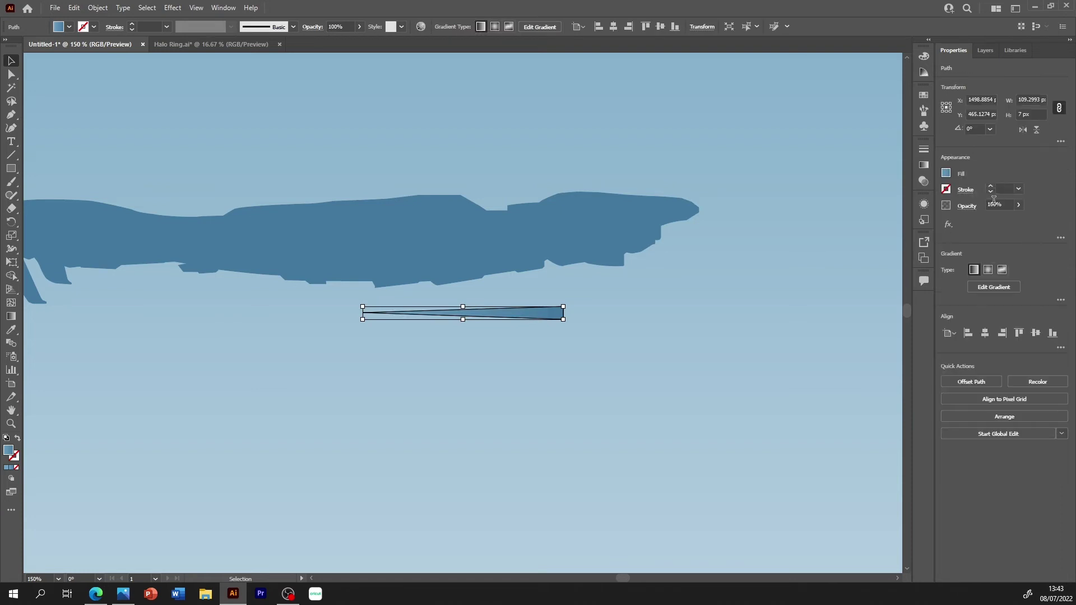
{"action": "mouse_move", "coordinate": [426, 313]}
{"action": "left_mouse_down"}
{"action": "mouse_move", "coordinate": [724, 252]}
{"action": "mouse_move", "coordinate": [712, 232]}
{"action": "left_mouse_up"}
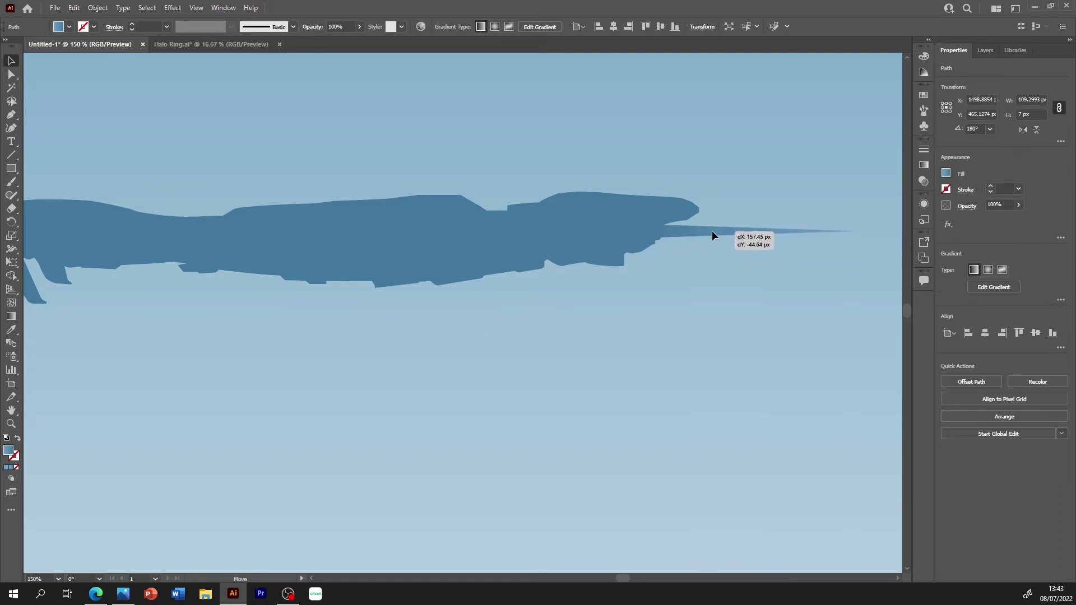
{"action": "mouse_move", "coordinate": [711, 230]}
{"action": "left_mouse_down"}
{"action": "mouse_move", "coordinate": [756, 228]}
{"action": "mouse_move", "coordinate": [704, 231]}
{"action": "left_mouse_up"}
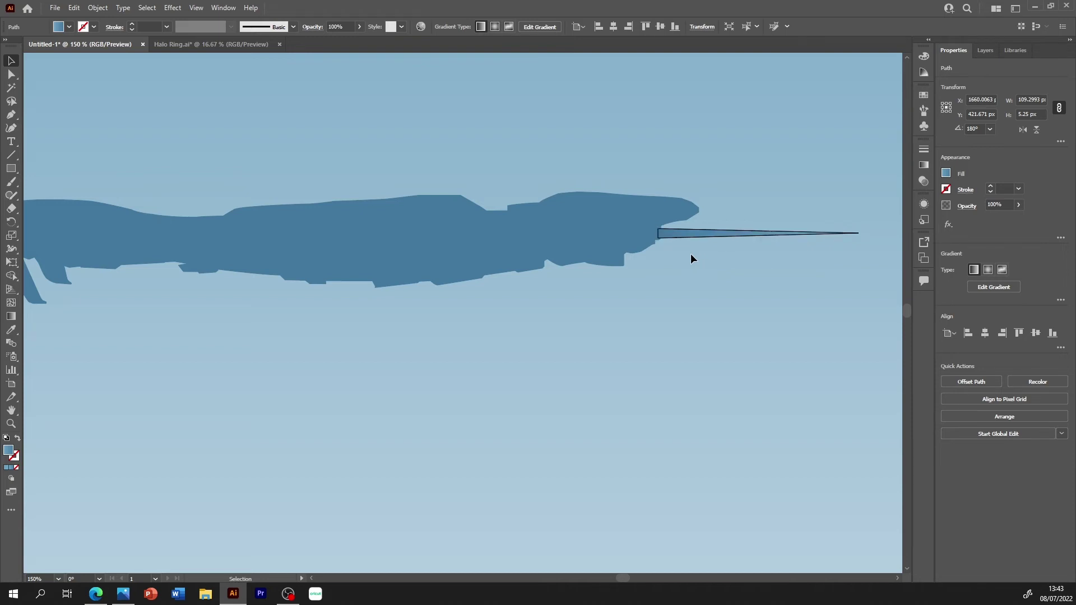
{"action": "key", "text": "ctrl+plus"}
{"action": "key", "text": "ctrl+plus"}
{"action": "key", "text": "ctrl+h"}
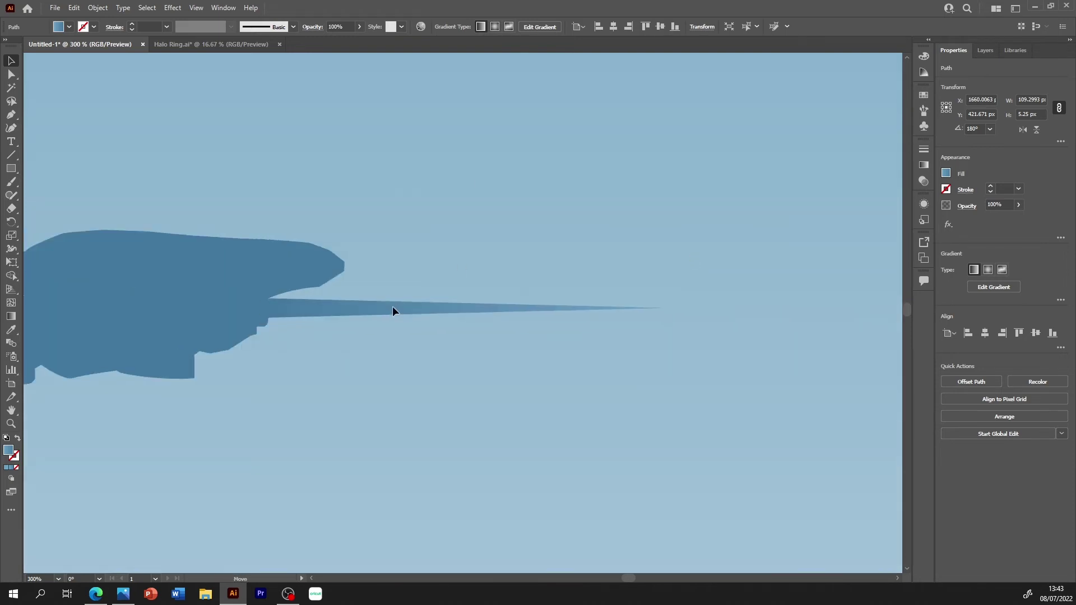
{"action": "left_click_drag", "start_coordinate": [409, 323], "coordinate": [409, 322]}
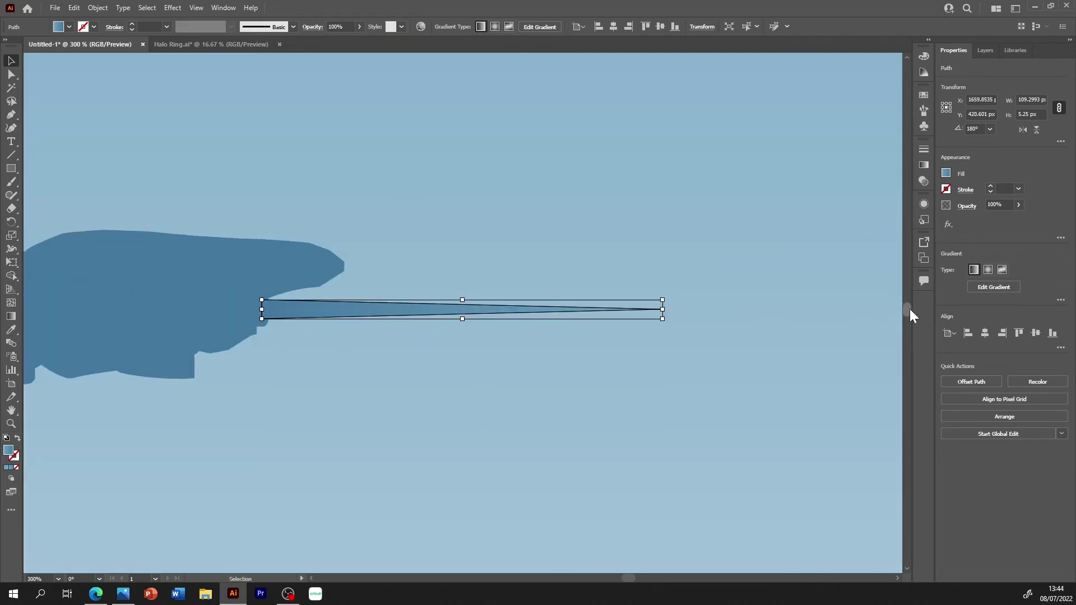
- Move a trail copy to the upper ship's rear
{"action": "left_click_drag", "start_coordinate": [908, 308], "coordinate": [907, 303]}
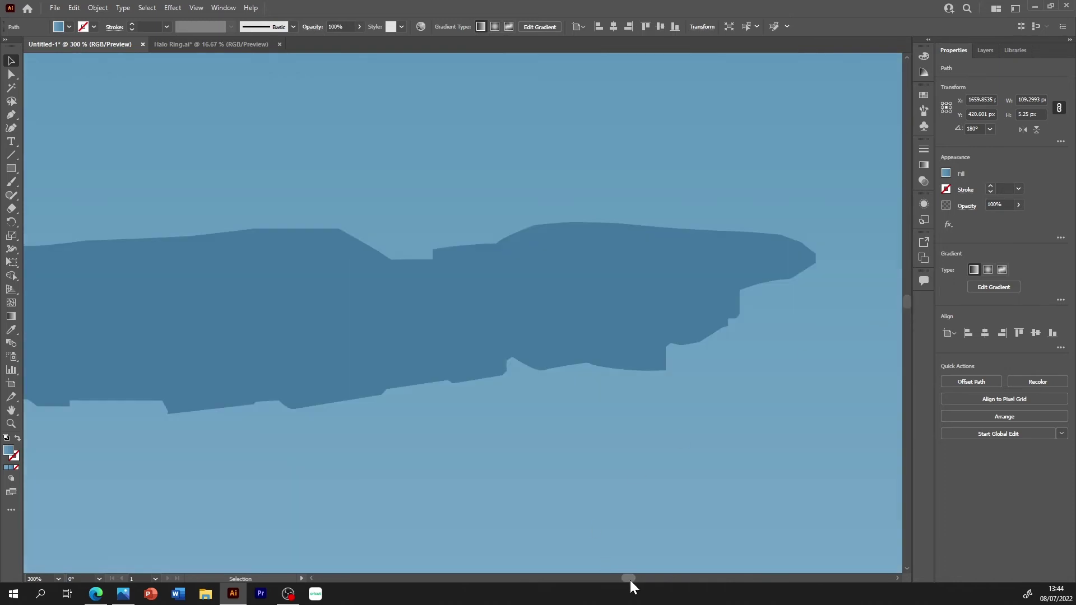
{"action": "left_click_drag", "start_coordinate": [630, 579], "coordinate": [633, 579]}
{"action": "left_click_drag", "start_coordinate": [624, 510], "coordinate": [396, 301]}
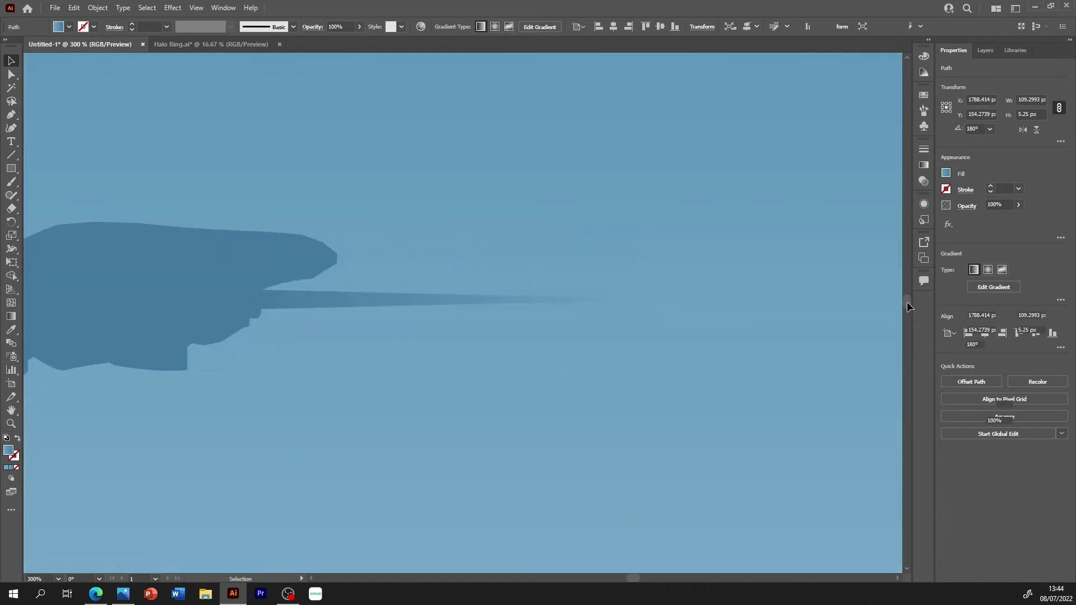
{"action": "left_click_drag", "start_coordinate": [907, 303], "coordinate": [905, 323]}
- Paste a trail copy and resample one gradient stop with the lighter ship's blue
{"action": "left_click_drag", "start_coordinate": [626, 569], "coordinate": [638, 566]}
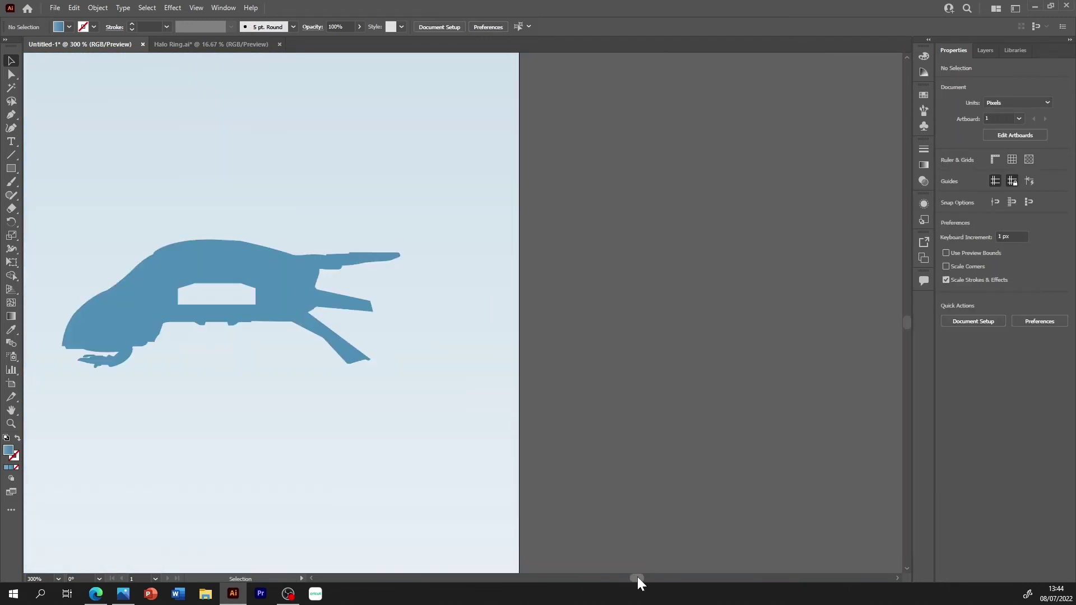
{"action": "key", "text": "ctrl+v"}
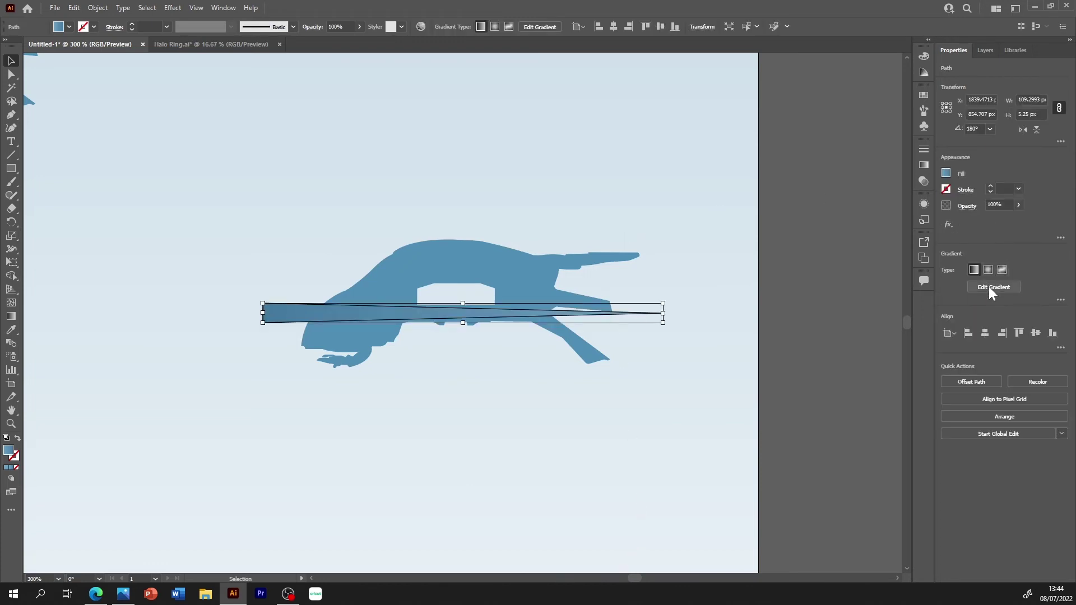
{"action": "left_click", "coordinate": [989, 289]}
{"action": "double_click", "coordinate": [262, 314]}
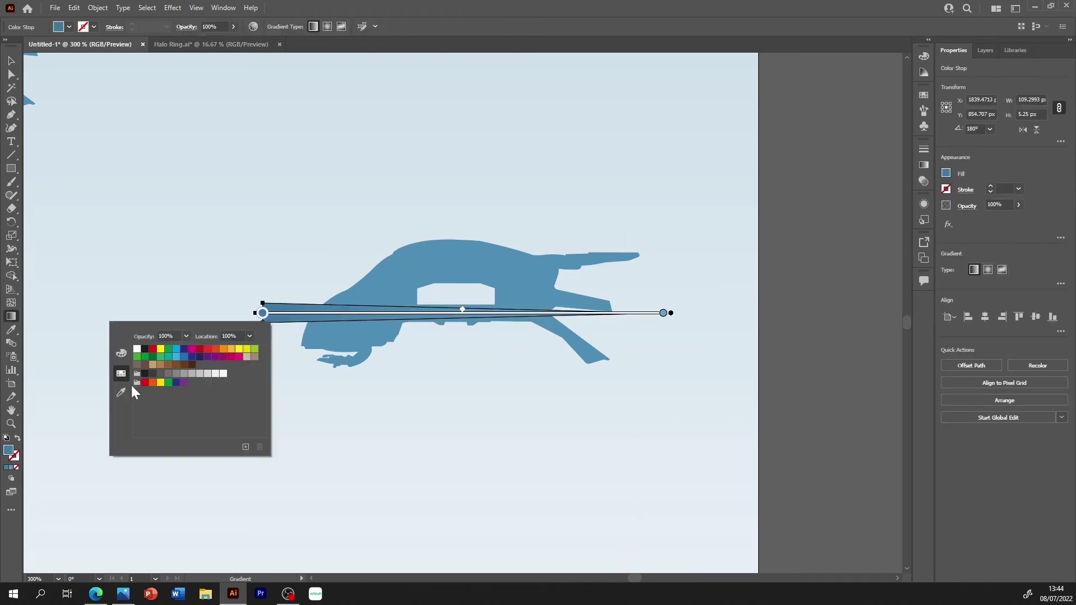
{"action": "left_click", "coordinate": [121, 393]}
{"action": "left_click", "coordinate": [408, 276]}
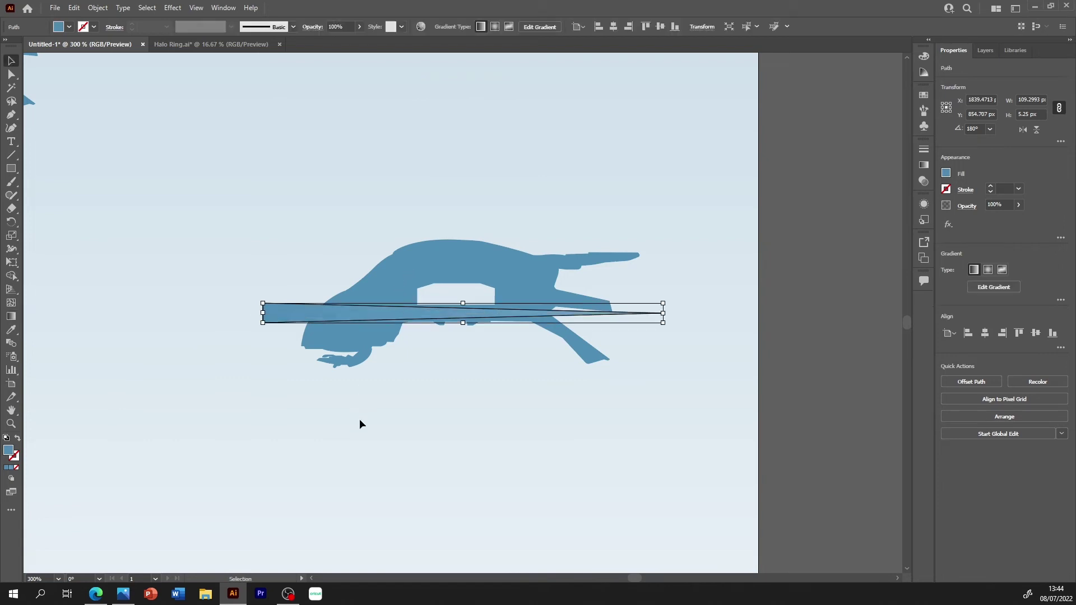
{"action": "key", "text": "v"}
- Thin the copy into a spike about 63 px long on the ship's tail
{"action": "key", "text": "ctrl+shift+a"}
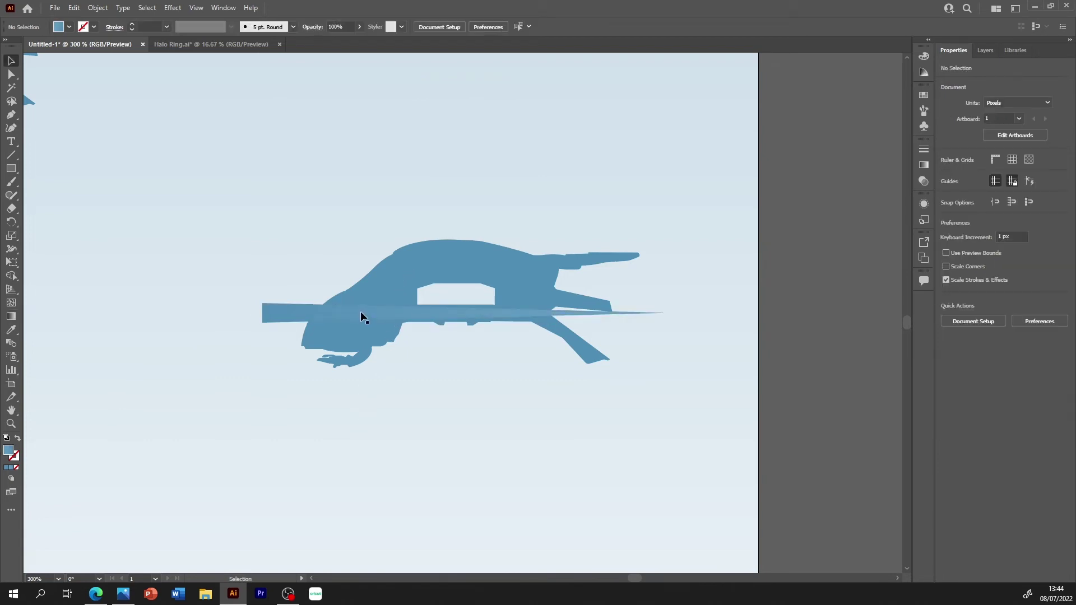
{"action": "left_click", "coordinate": [369, 313]}
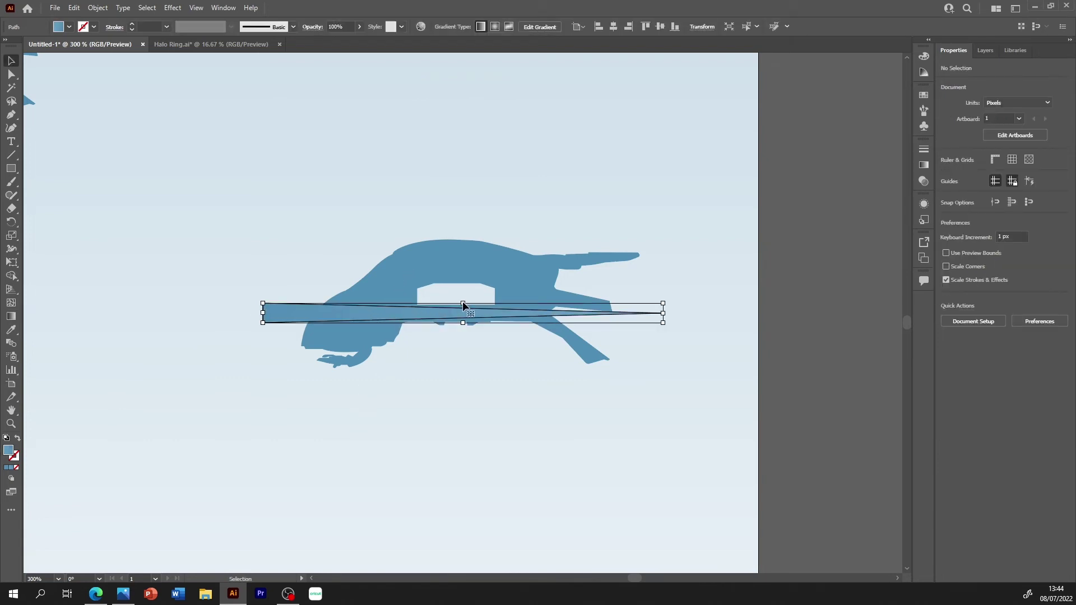
{"action": "left_click_drag", "start_coordinate": [463, 303], "coordinate": [463, 329]}
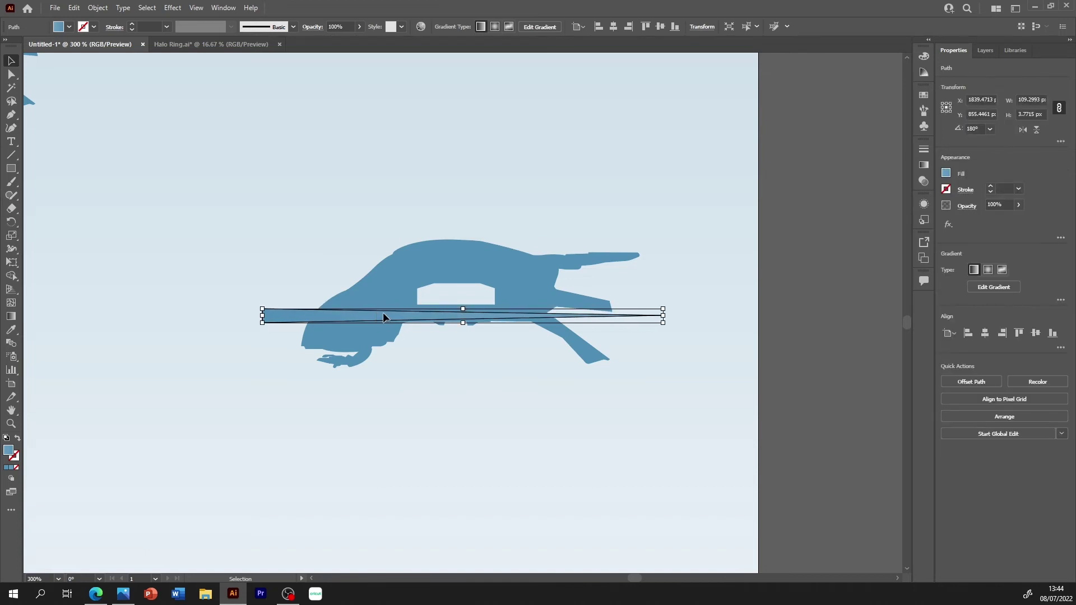
{"action": "mouse_move", "coordinate": [382, 312]}
{"action": "left_mouse_down"}
{"action": "mouse_move", "coordinate": [658, 282]}
{"action": "mouse_move", "coordinate": [264, 427]}
{"action": "left_mouse_up"}
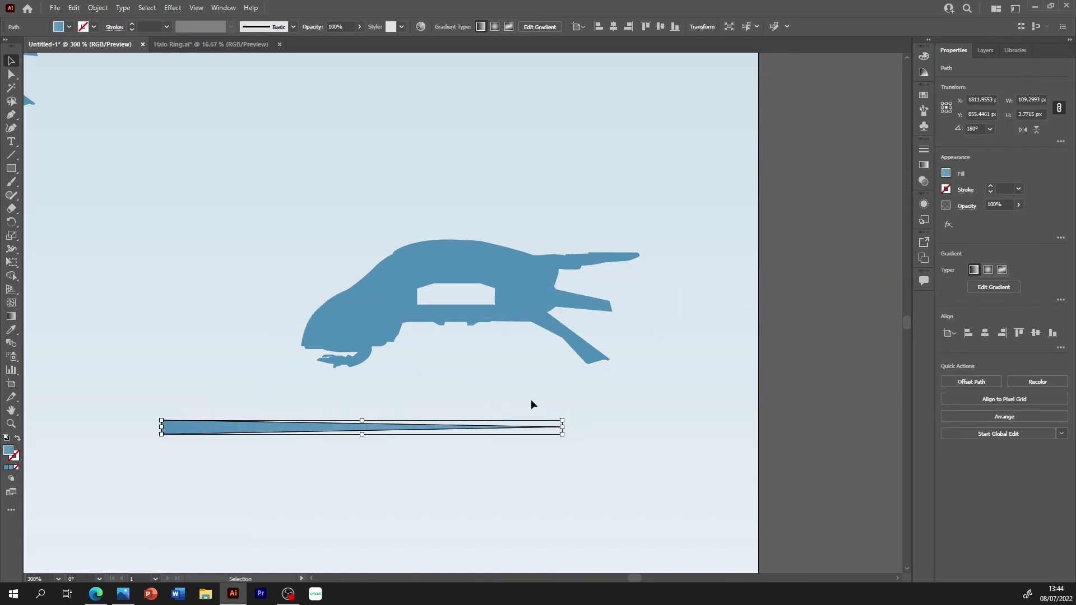
{"action": "left_click_drag", "start_coordinate": [565, 427], "coordinate": [394, 428]}
{"action": "left_click_drag", "start_coordinate": [247, 430], "coordinate": [631, 281]}
{"action": "left_click", "coordinate": [567, 438]}
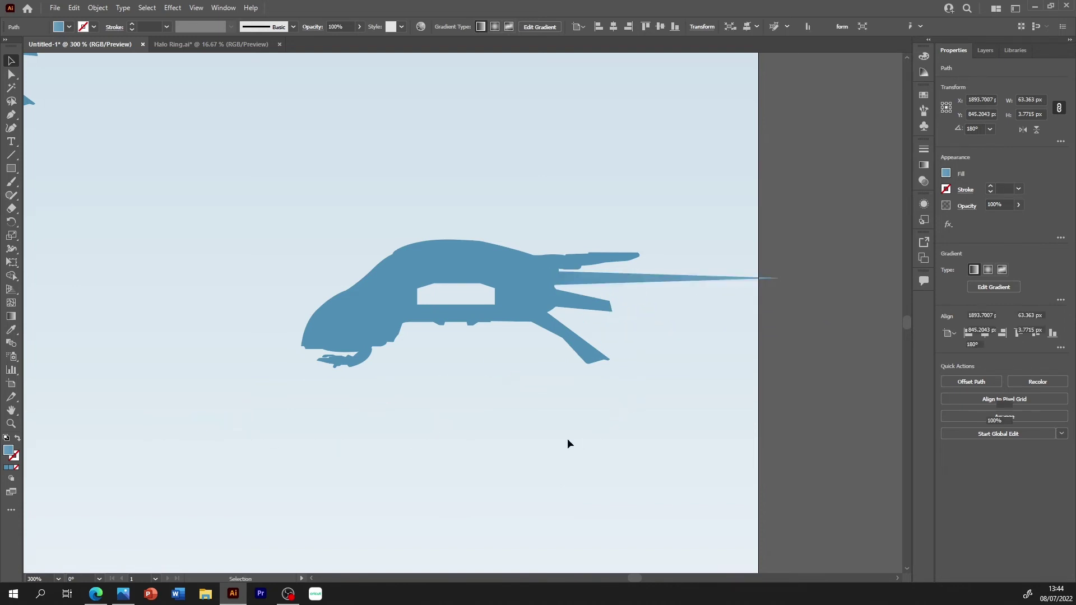
{"action": "key", "text": "ctrl+minus"}
{"action": "key", "text": "ctrl+minus"}
{"action": "key", "text": "ctrl+minus"}
{"action": "key", "text": "ctrl+minus"}
{"action": "key", "text": "ctrl+minus"}
- Copy the right ship's trail onto the lower left ship
{"action": "key", "text": "ctrl+plus"}
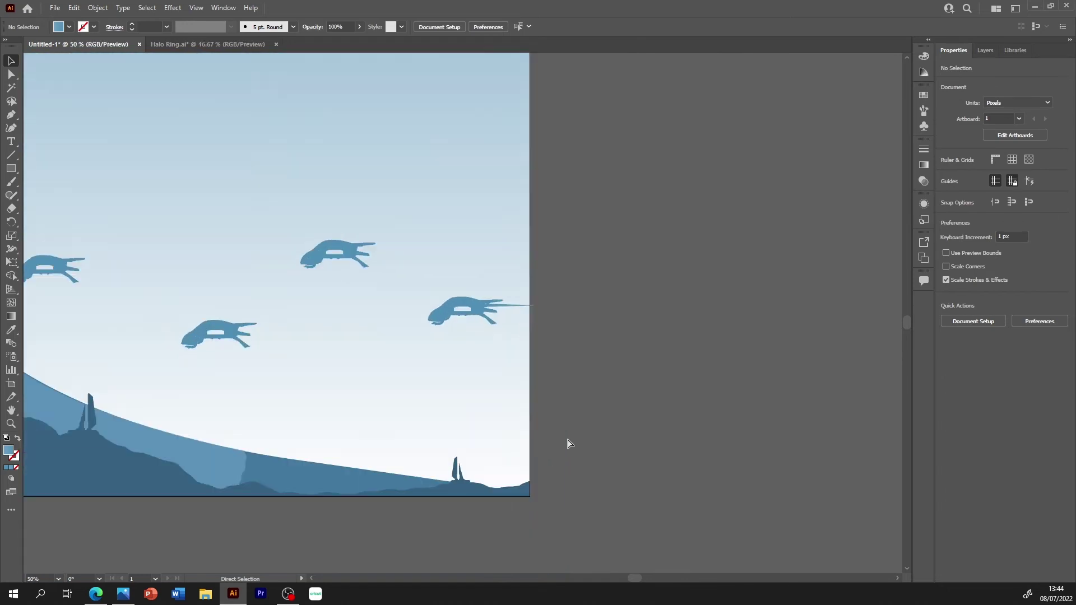
{"action": "key", "text": "ctrl+plus"}
{"action": "key", "text": "ctrl+plus"}
{"action": "left_click_drag", "start_coordinate": [633, 577], "coordinate": [630, 577]}
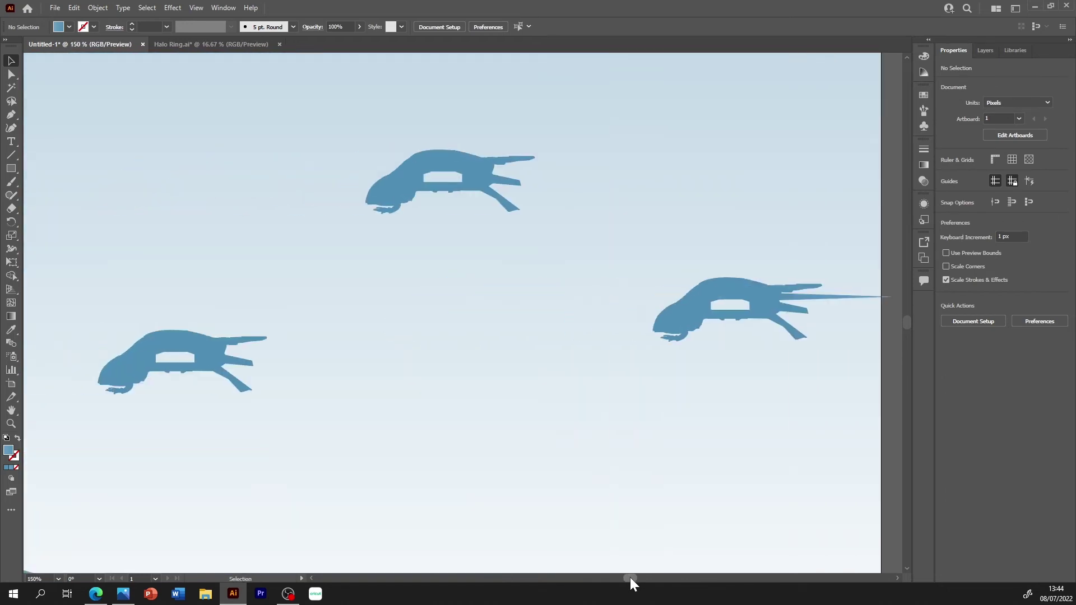
{"action": "left_click", "coordinate": [843, 298]}
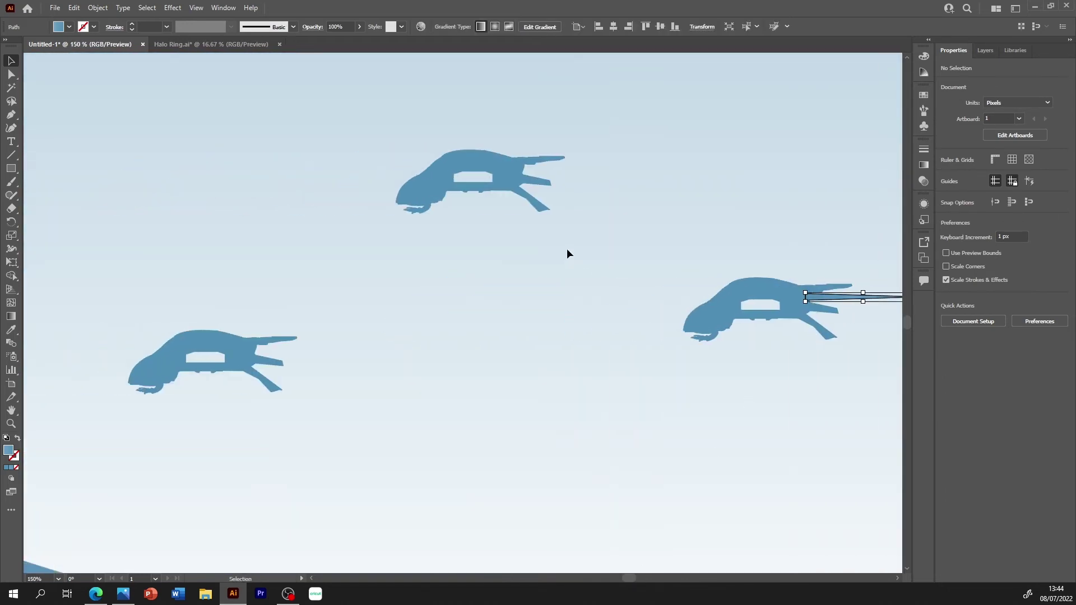
{"action": "left_click_drag", "start_coordinate": [631, 249], "coordinate": [293, 365]}
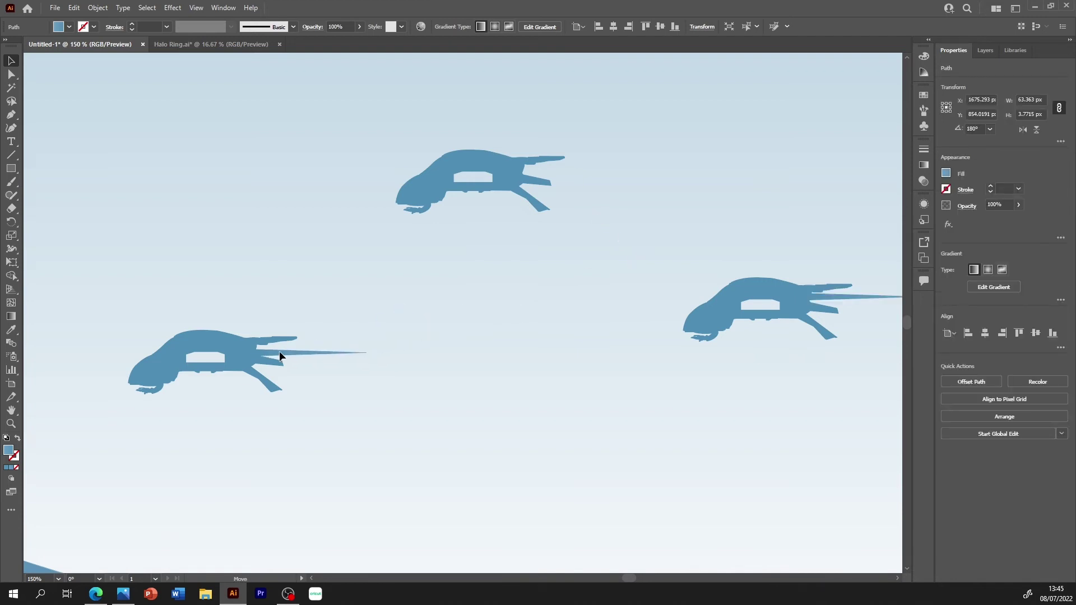
- Place another trail copy on the top ship's tail, redoing a misplaced move
{"action": "left_click_drag", "start_coordinate": [346, 354], "coordinate": [507, 319]}
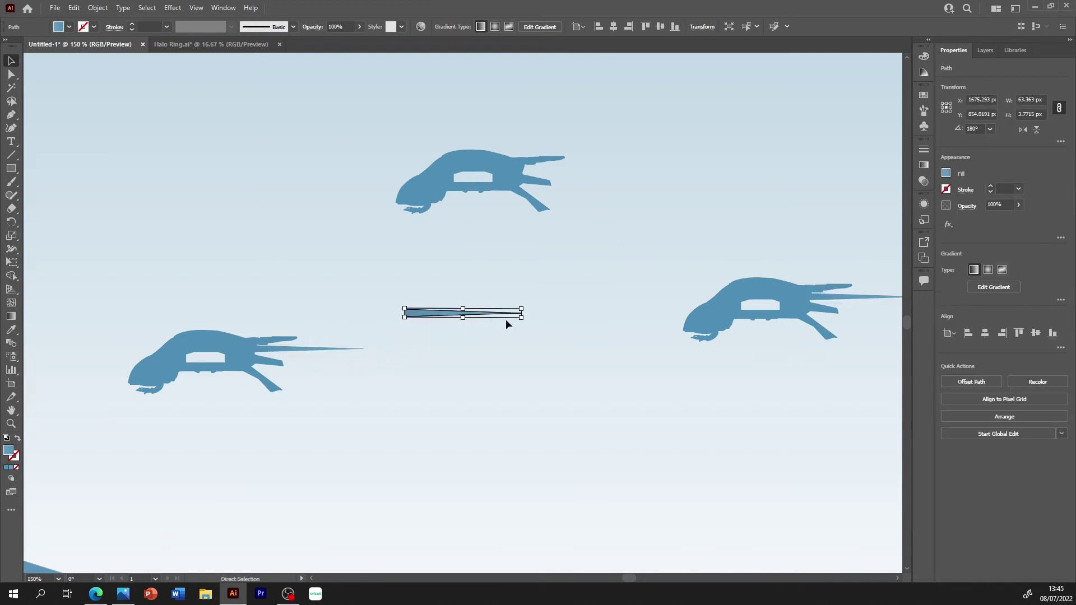
{"action": "left_click_drag", "start_coordinate": [437, 318], "coordinate": [550, 173]}
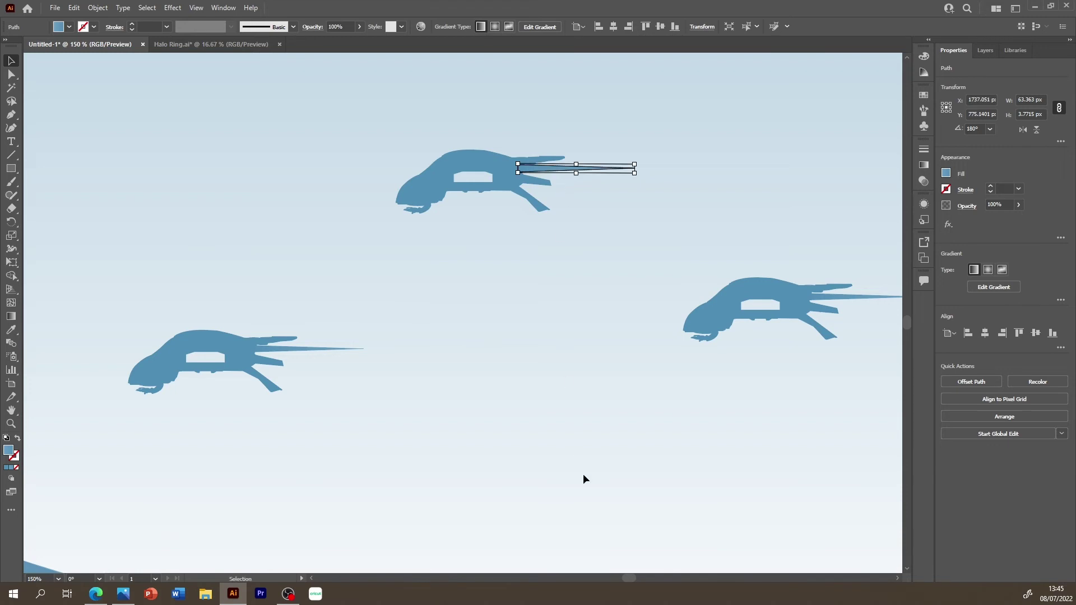
{"action": "left_click_drag", "start_coordinate": [630, 578], "coordinate": [617, 578]}
{"action": "key", "text": "ctrl+z"}
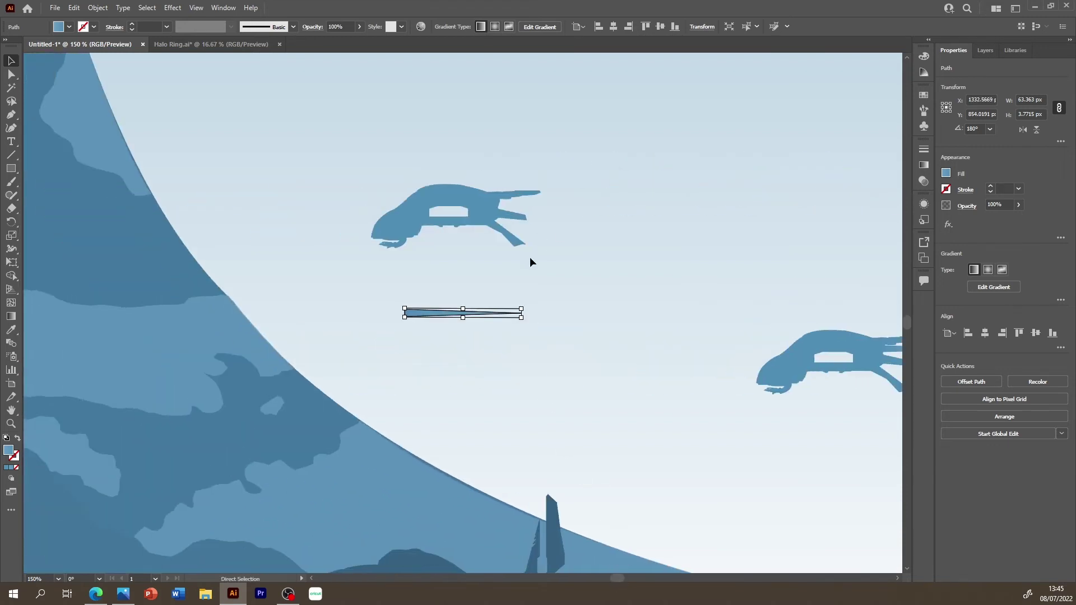
{"action": "left_click_drag", "start_coordinate": [449, 313], "coordinate": [535, 204]}
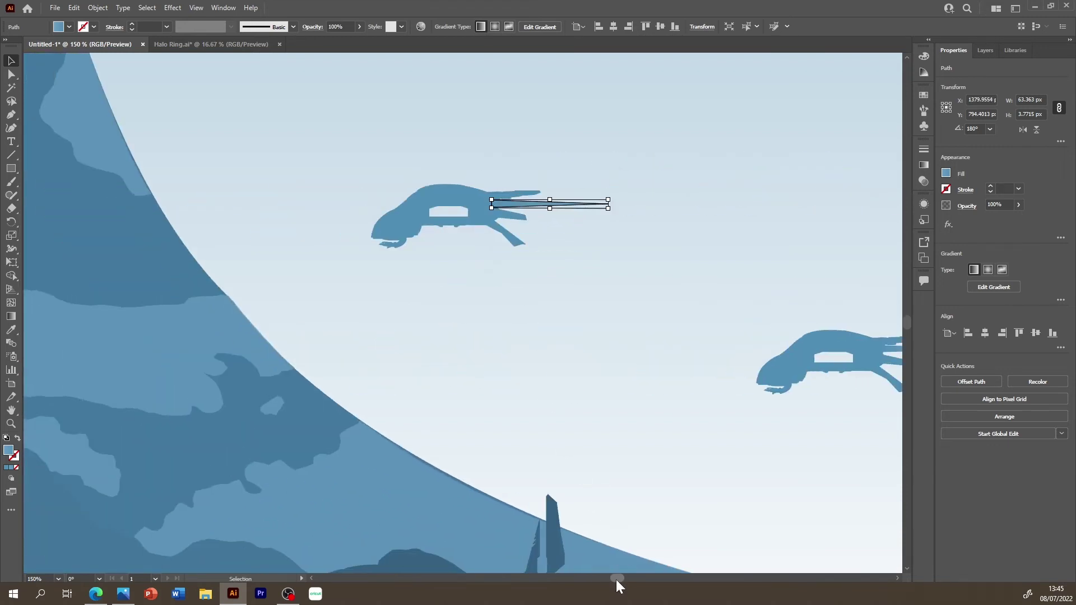
{"action": "left_click_drag", "start_coordinate": [616, 580], "coordinate": [615, 578]}
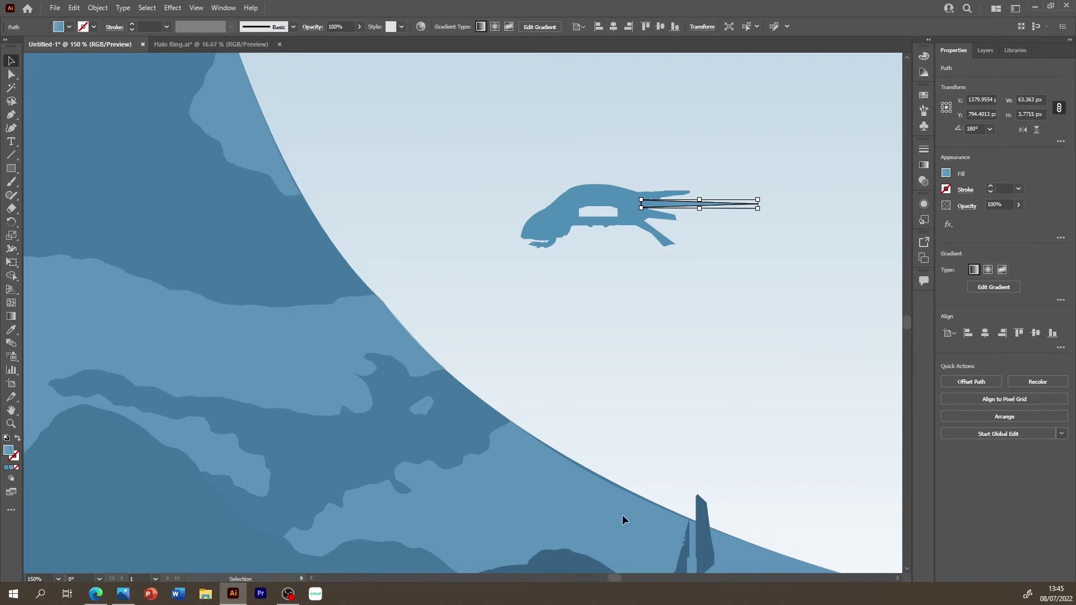
{"action": "left_click", "coordinate": [620, 518]}
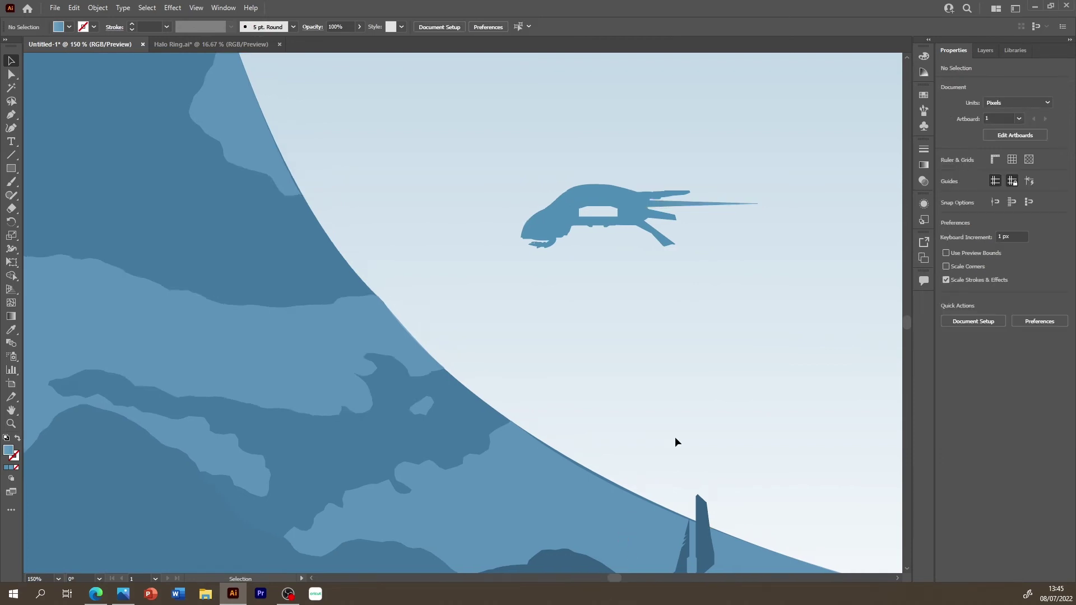
- Move an edge anchor point of the Ring detail artwork with Direct Selection
{"action": "left_click", "coordinate": [985, 50]}
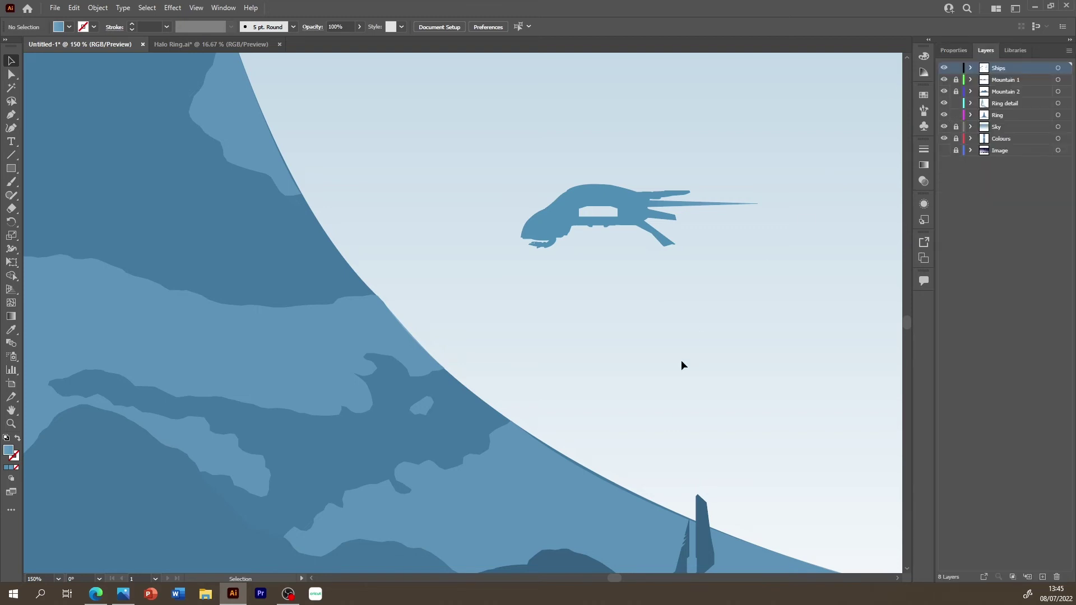
{"action": "left_click", "coordinate": [579, 473]}
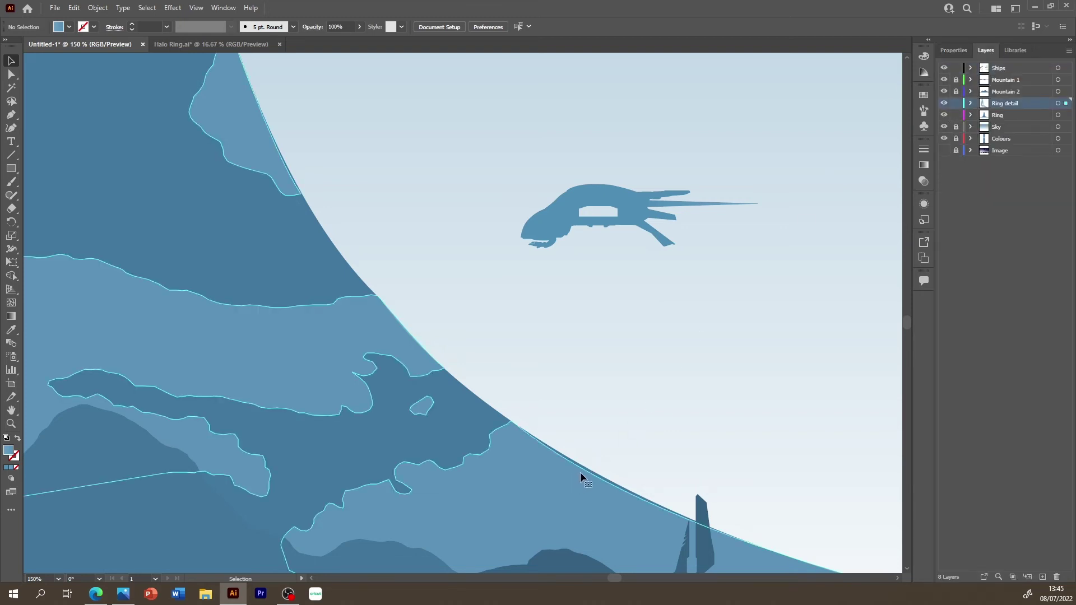
{"action": "left_click", "coordinate": [521, 476]}
{"action": "key", "text": "a"}
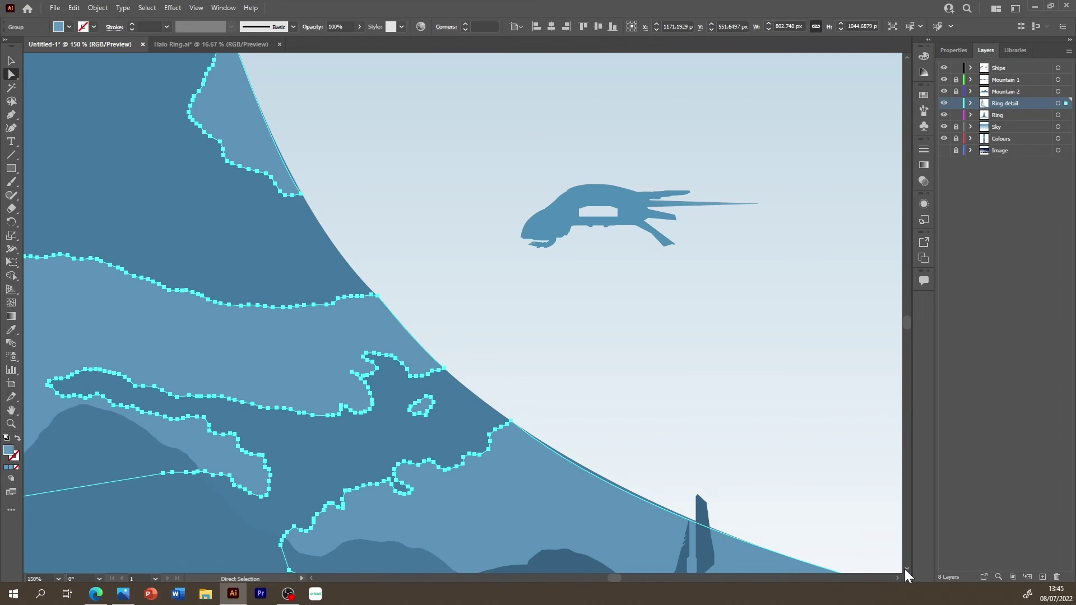
{"action": "left_click", "coordinate": [904, 569]}
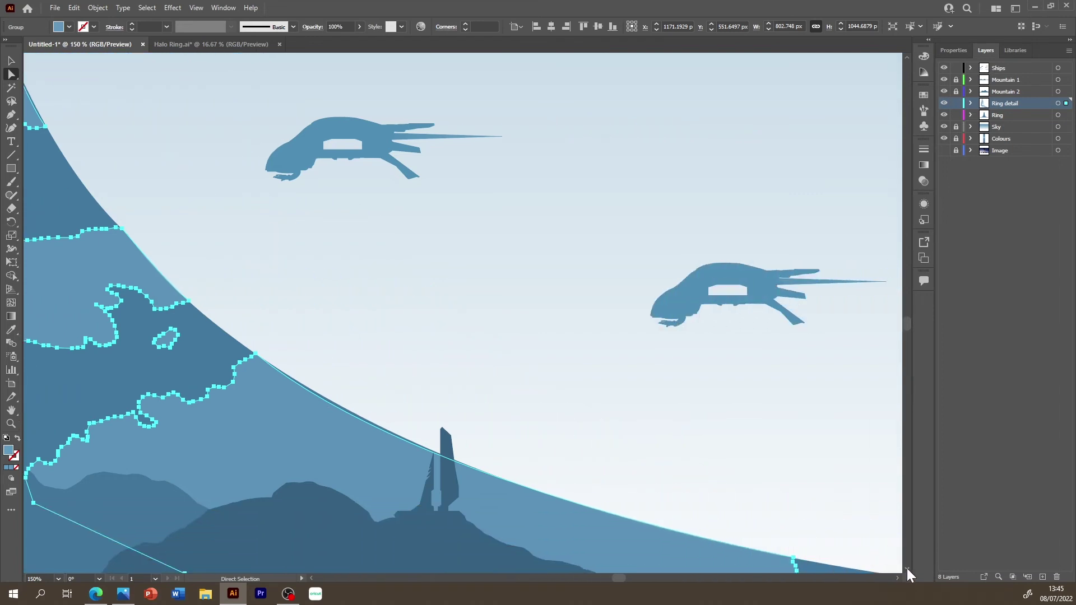
{"action": "left_click", "coordinate": [906, 568]}
{"action": "left_click", "coordinate": [795, 549]}
{"action": "mouse_move", "coordinate": [426, 464]}
{"action": "left_mouse_down"}
{"action": "mouse_move", "coordinate": [389, 459]}
{"action": "mouse_move", "coordinate": [477, 496]}
{"action": "left_mouse_up"}
{"action": "left_click", "coordinate": [553, 438]}
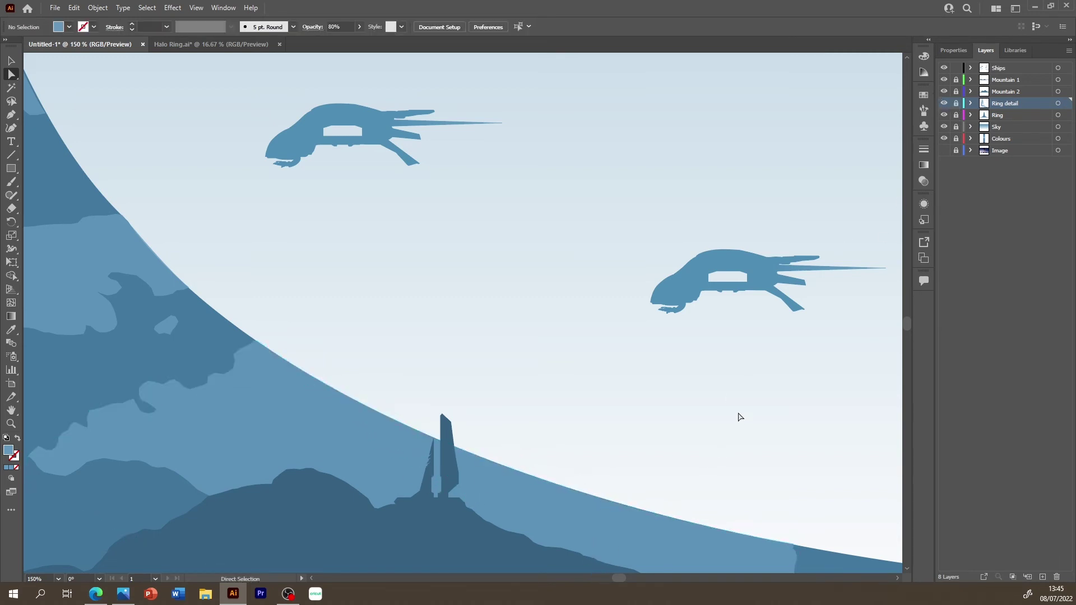
- On the Ships layer, move the spare thin trail behind the ship above the tower
{"action": "left_click", "coordinate": [997, 68]}
{"action": "left_click_drag", "start_coordinate": [619, 577], "coordinate": [582, 578]}
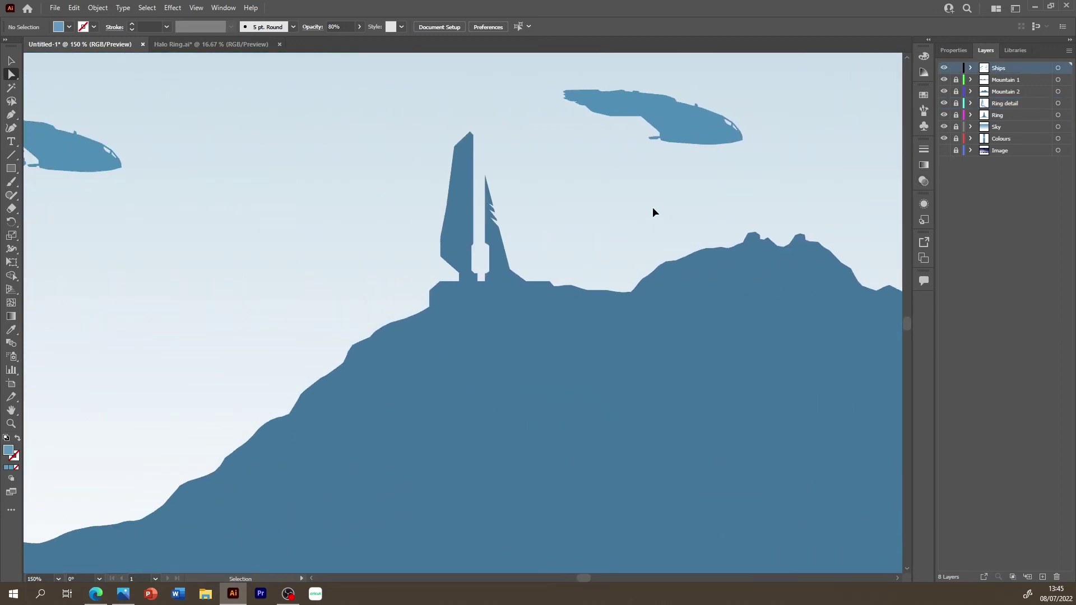
{"action": "key", "text": "ctrl+z"}
{"action": "left_click", "coordinate": [953, 50]}
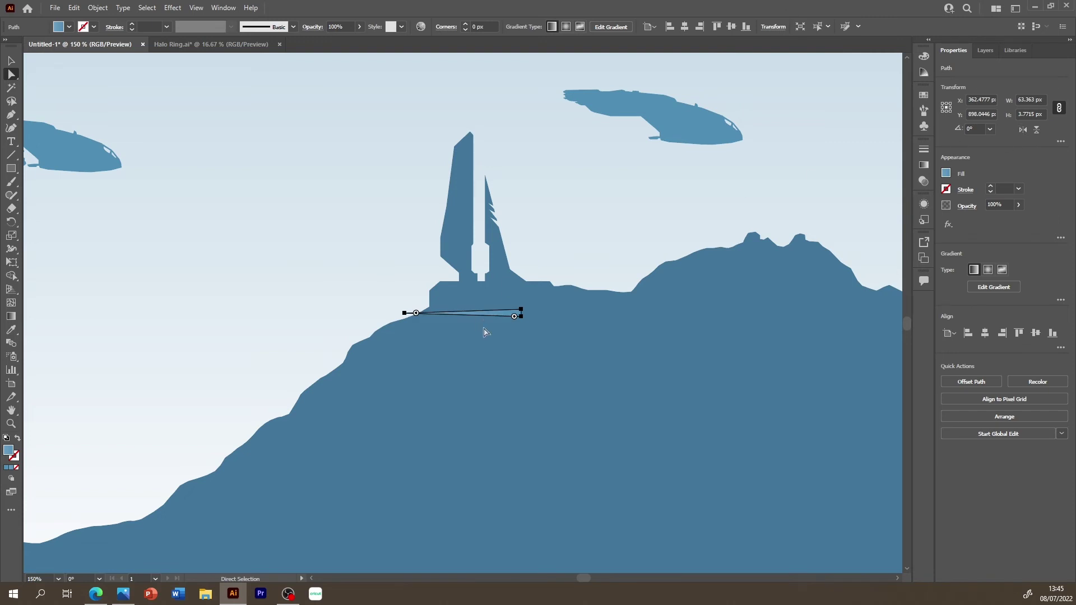
{"action": "left_click_drag", "start_coordinate": [494, 311], "coordinate": [544, 95]}
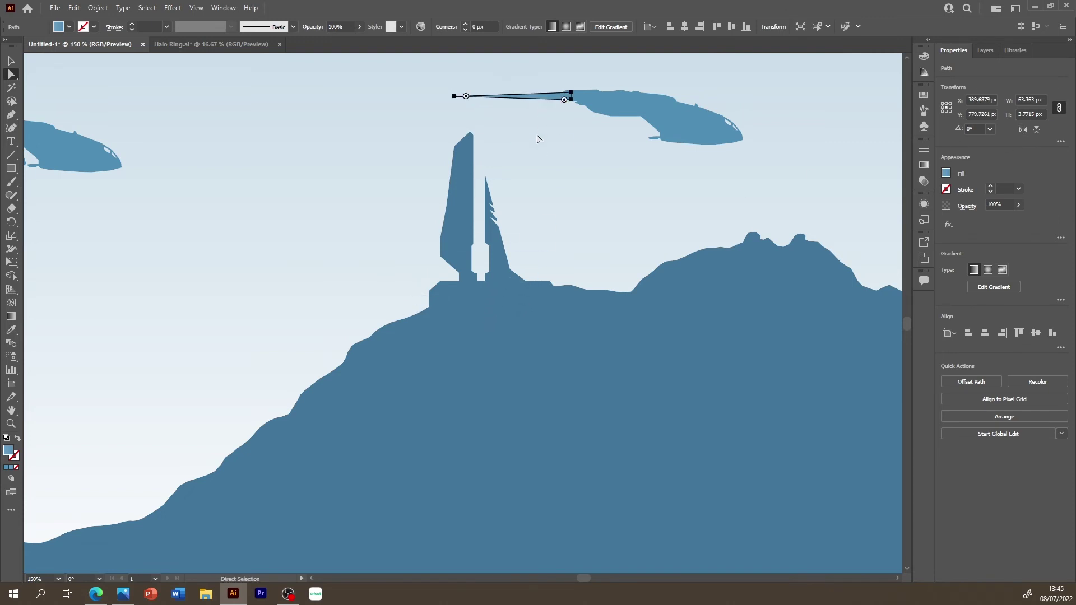
- Halve the thickness of the engine trail
{"action": "key", "text": "ctrl+equal"}
{"action": "key", "text": "ctrl+equal"}
{"action": "key", "text": "ctrl+equal"}
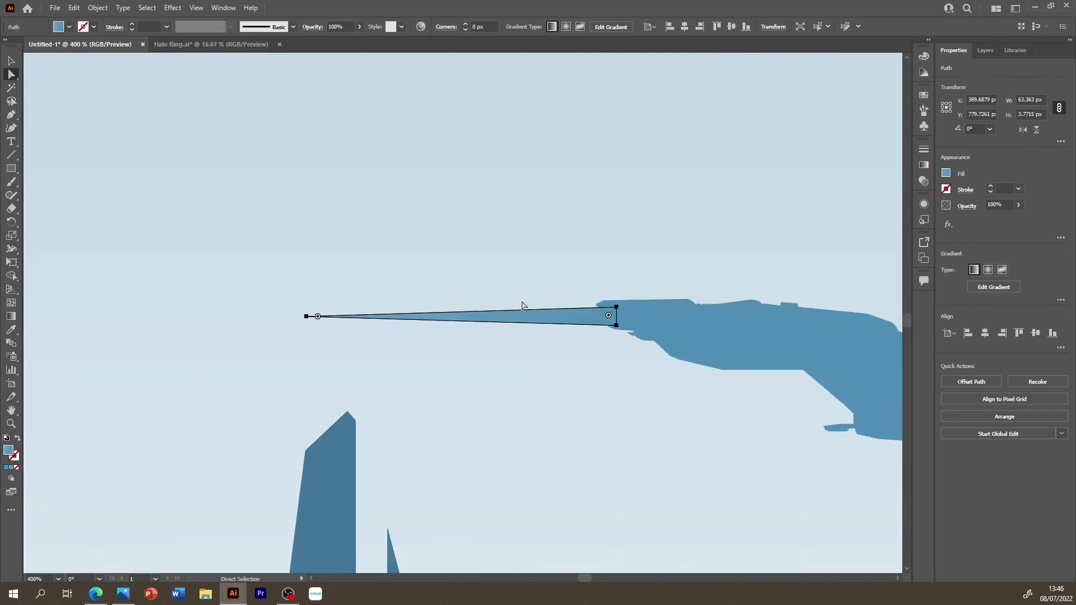
{"action": "key", "text": "v"}
{"action": "mouse_move", "coordinate": [461, 307]}
{"action": "left_mouse_down"}
{"action": "mouse_move", "coordinate": [461, 316]}
{"action": "mouse_move", "coordinate": [529, 313]}
{"action": "left_mouse_up"}
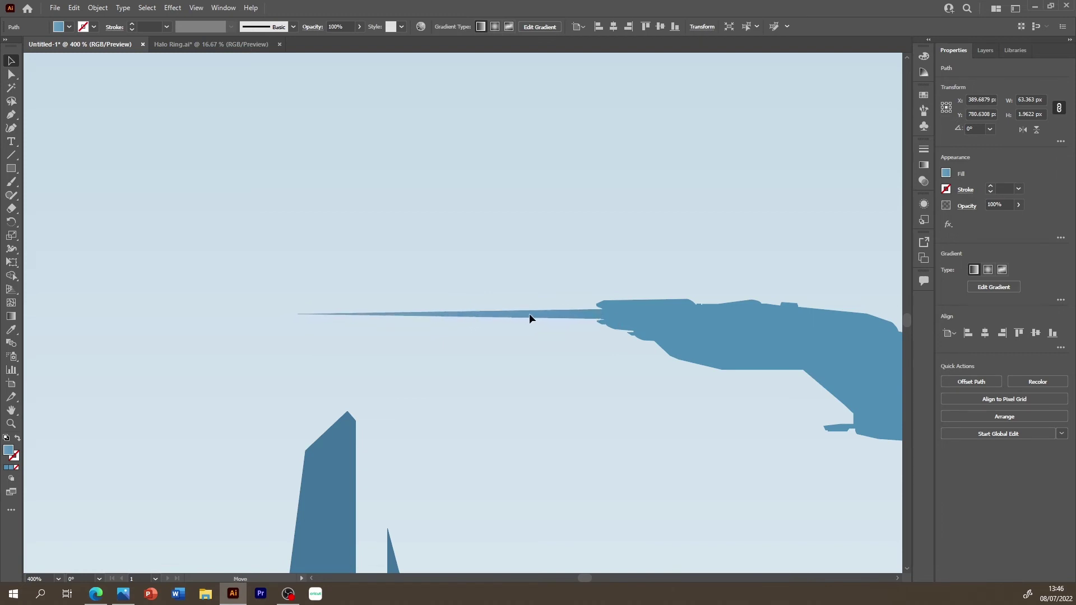
{"action": "left_click", "coordinate": [485, 402]}
- Fill the thin trail line near the tower with a fading gradient
{"action": "scroll", "coordinate": [485, 402], "scroll_direction": "down", "scroll_amount": 3}
{"action": "scroll", "coordinate": [485, 402], "scroll_direction": "down", "scroll_amount": 3}
{"action": "scroll", "coordinate": [486, 402], "scroll_direction": "down", "scroll_amount": 1}
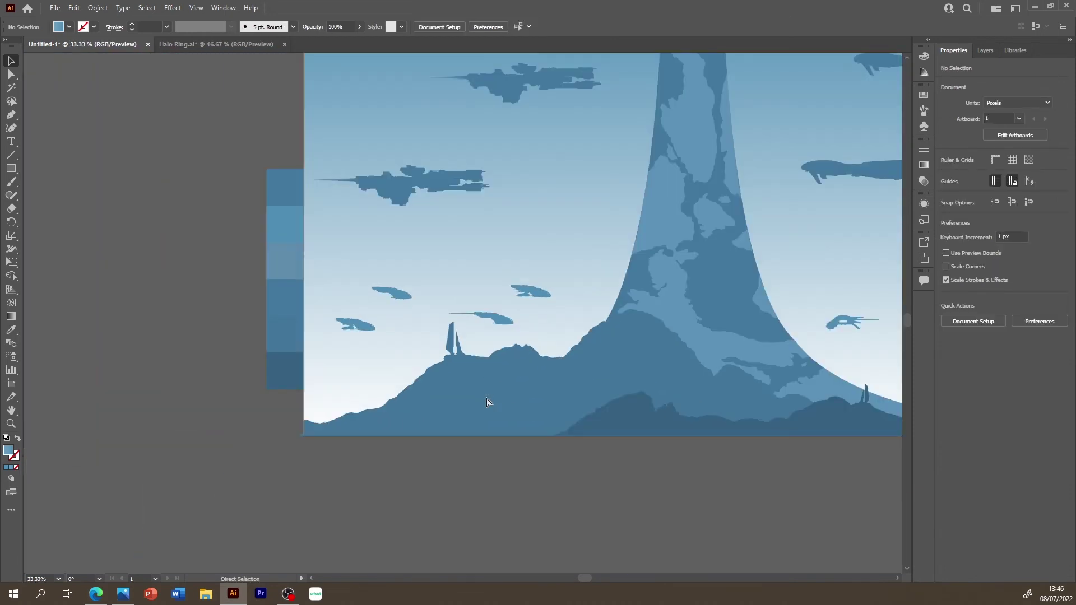
{"action": "key", "text": "ctrl+minus"}
{"action": "key", "text": "ctrl+minus"}
{"action": "key", "text": "ctrl+minus"}
{"action": "key", "text": "ctrl+plus"}
{"action": "key", "text": "ctrl+plus"}
{"action": "key", "text": "ctrl+plus"}
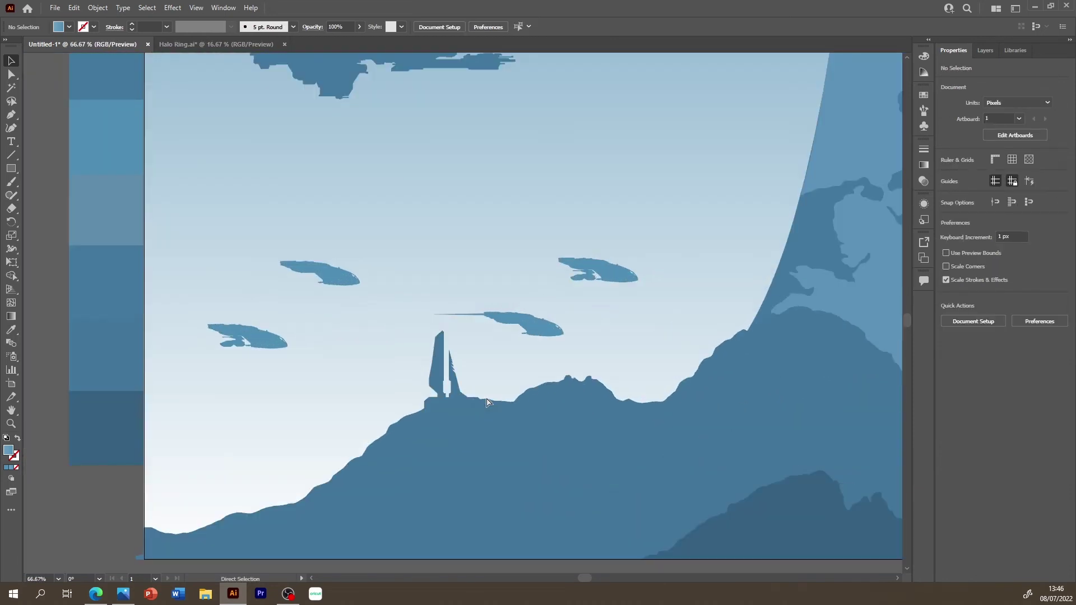
{"action": "key", "text": "ctrl+plus"}
{"action": "key", "text": "ctrl+plus"}
{"action": "key", "text": "ctrl+plus"}
{"action": "key", "text": "ctrl+plus"}
{"action": "key", "text": "ctrl+plus"}
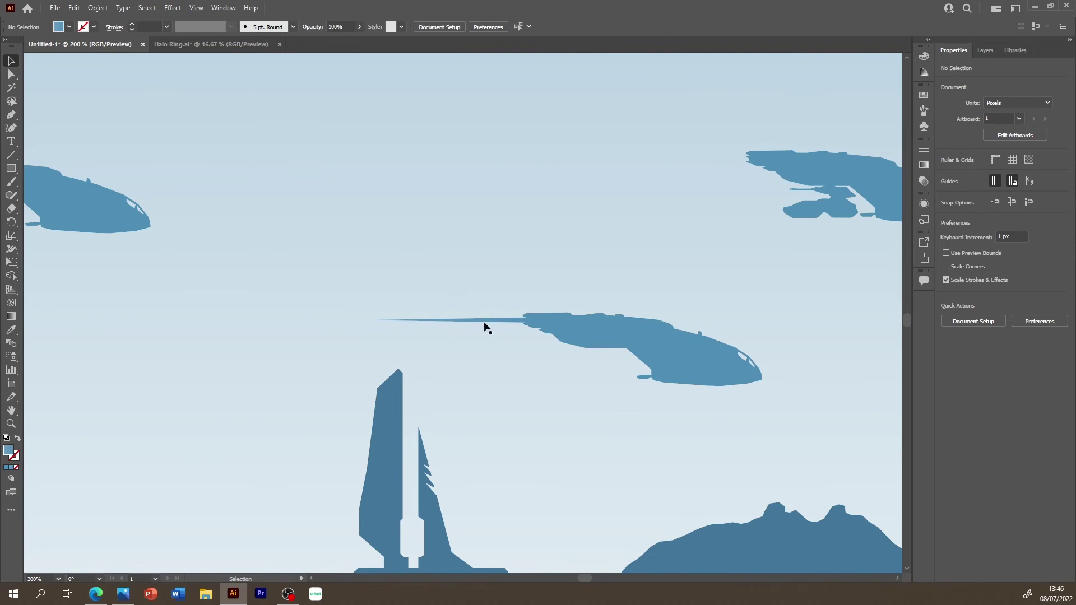
{"action": "left_click", "coordinate": [492, 325]}
{"action": "key", "text": "g"}
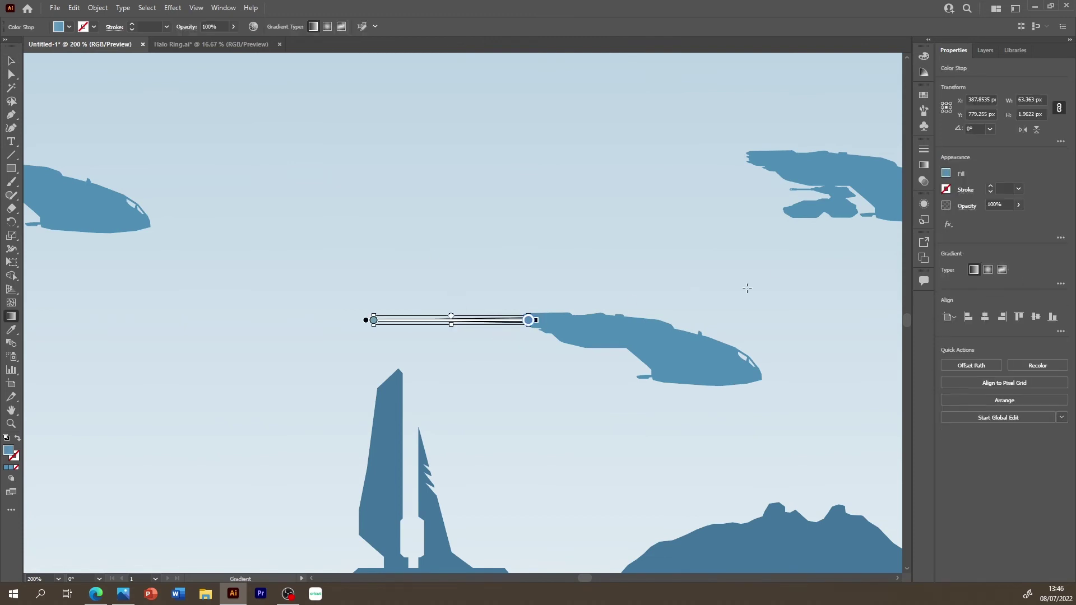
{"action": "left_click", "coordinate": [374, 320]}
{"action": "left_click", "coordinate": [419, 294]}
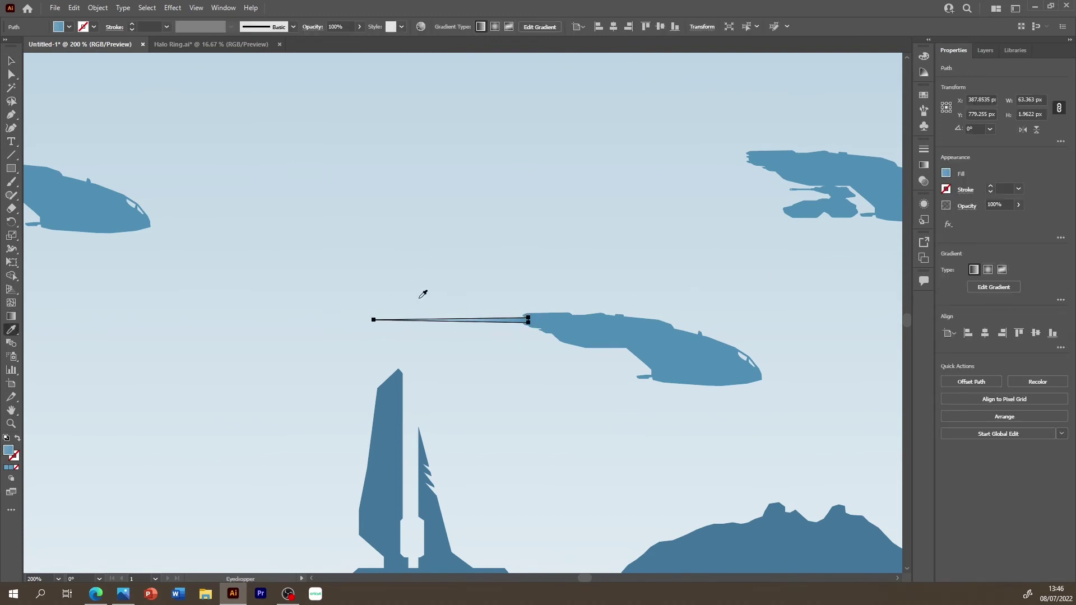
- Lower the trail gradient's left stop opacity to 0%
{"action": "key", "text": "v"}
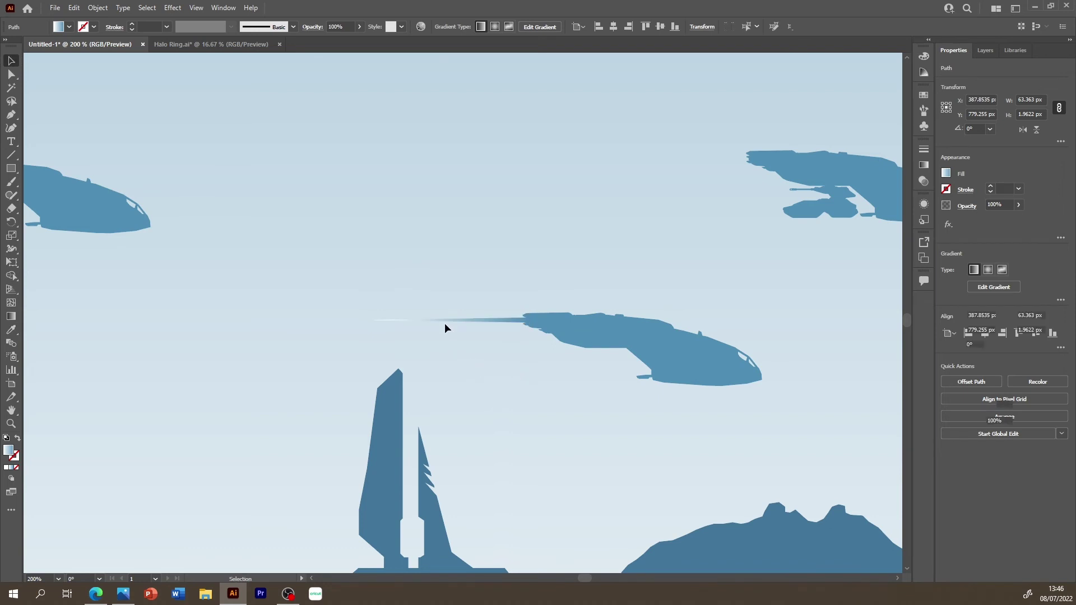
{"action": "left_click_drag", "start_coordinate": [441, 332], "coordinate": [387, 319]}
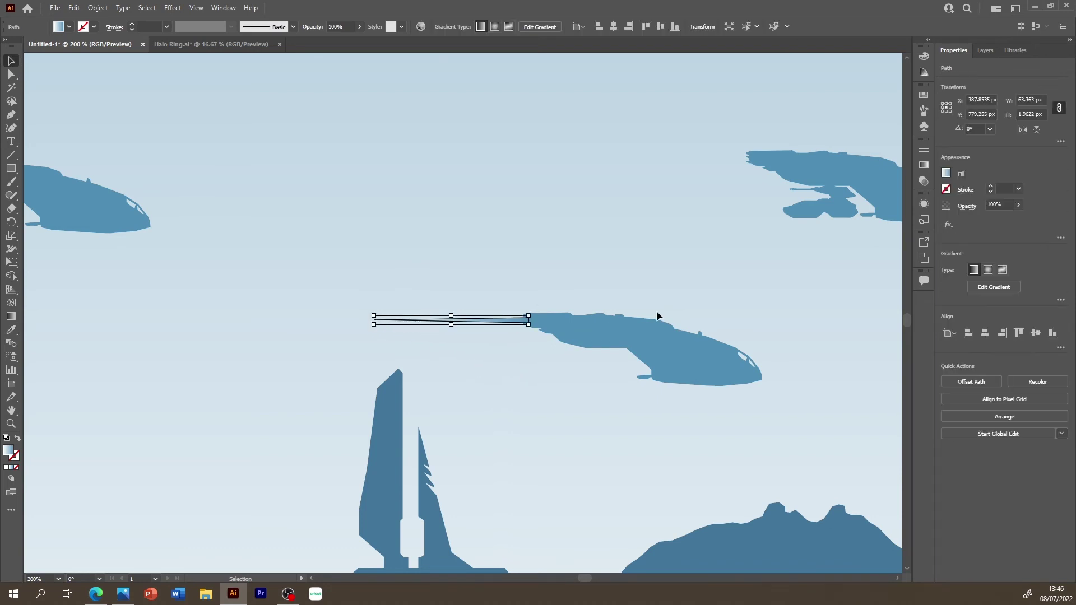
{"action": "left_click", "coordinate": [978, 291]}
{"action": "double_click", "coordinate": [377, 330]}
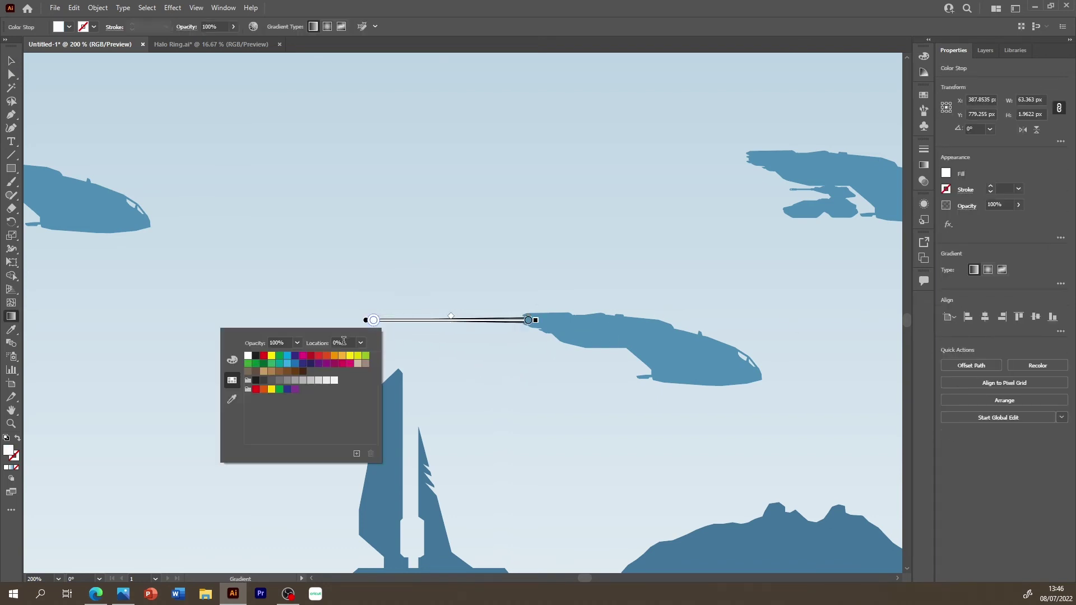
{"action": "left_click", "coordinate": [297, 347]}
{"action": "left_click_drag", "start_coordinate": [305, 356], "coordinate": [271, 356]}
{"action": "left_click", "coordinate": [450, 360]}
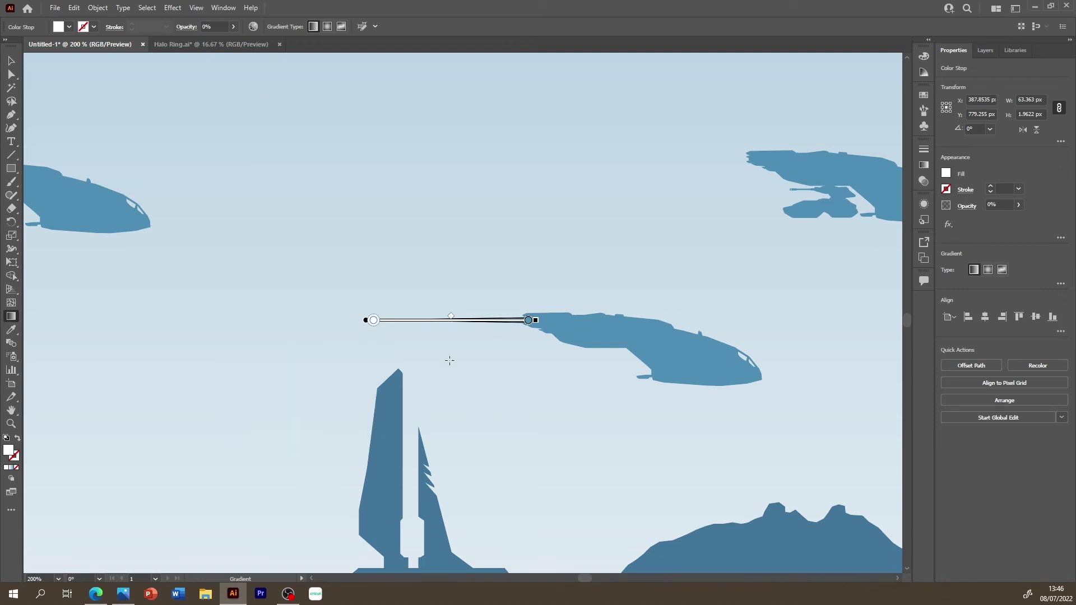
{"action": "key", "text": "v"}
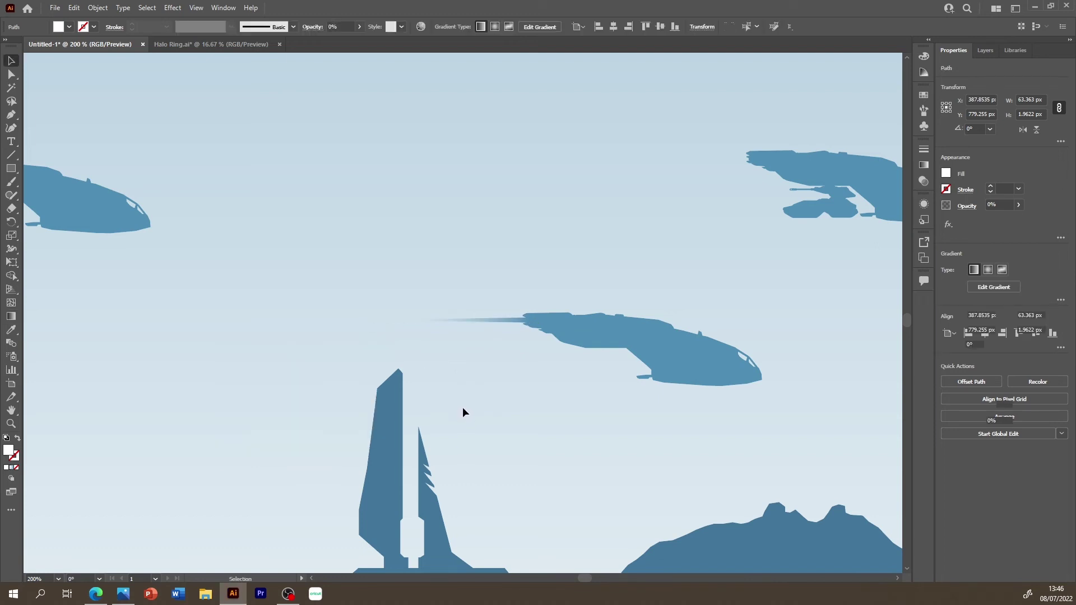
- Duplicate the faded trail streak behind the right ship
{"action": "left_click", "coordinate": [451, 417]}
{"action": "left_click", "coordinate": [512, 318]}
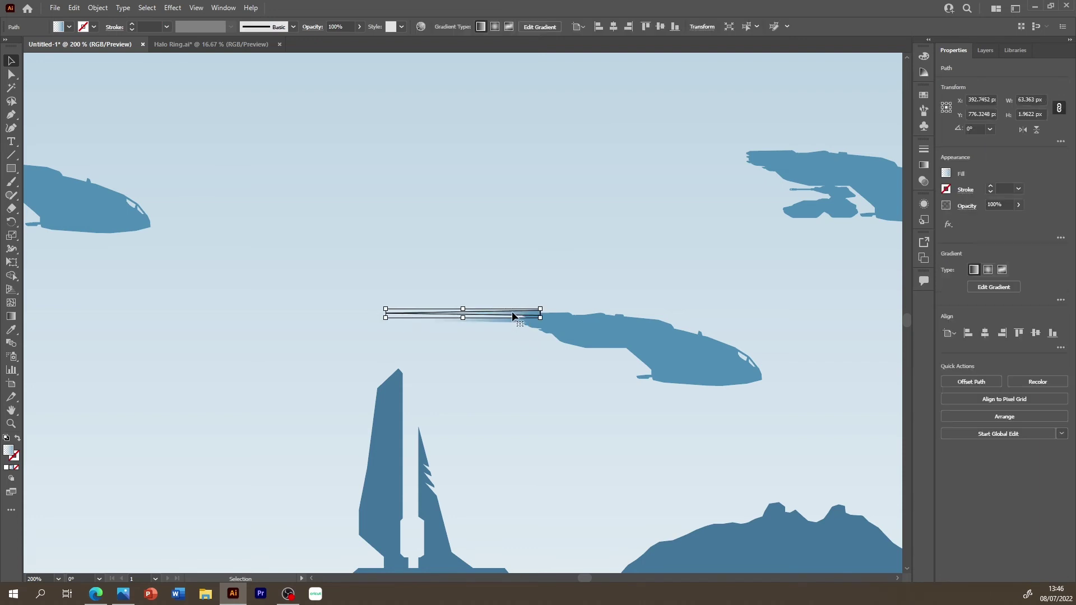
{"action": "left_click_drag", "start_coordinate": [512, 311], "coordinate": [661, 201]}
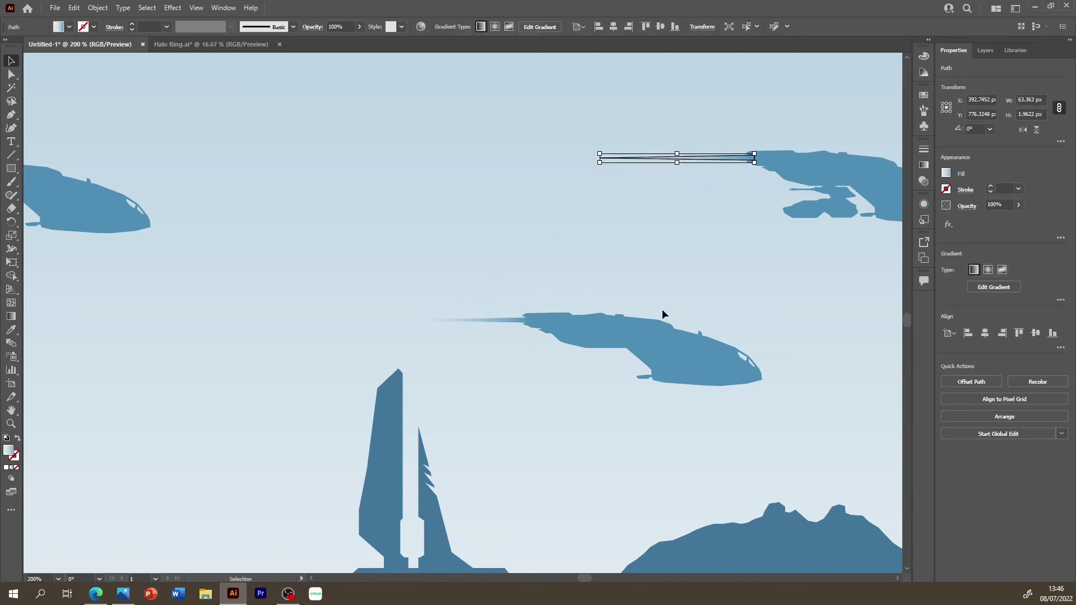
{"action": "left_click_drag", "start_coordinate": [585, 577], "coordinate": [578, 580]}
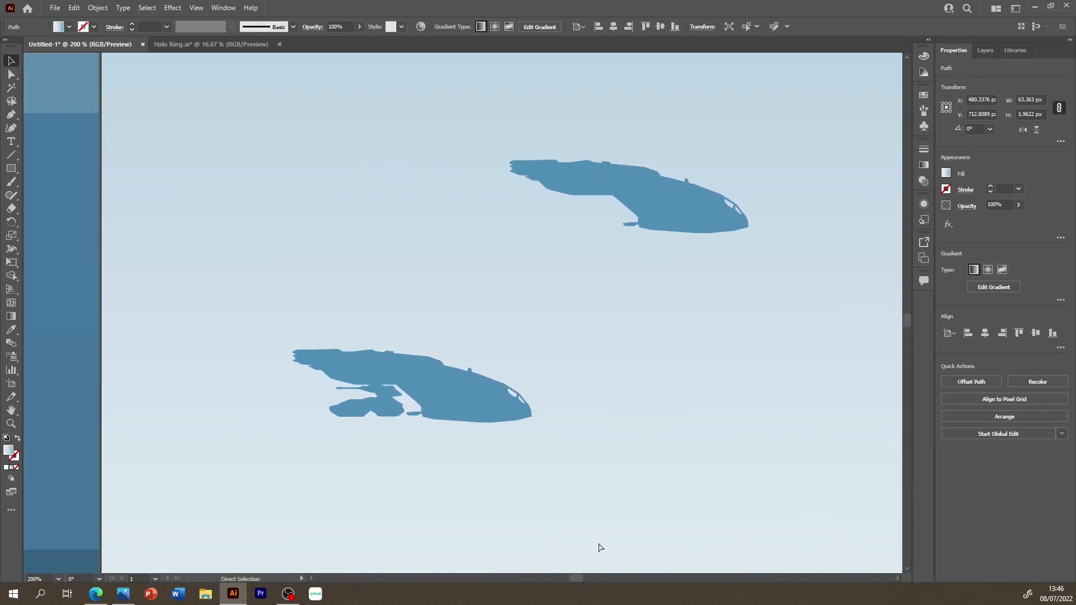
- Put streaks at the upper ship's rear and, via copy-paste, behind the lower ship
{"action": "left_click", "coordinate": [524, 313]}
{"action": "left_click_drag", "start_coordinate": [519, 311], "coordinate": [502, 172]}
{"action": "key", "text": "ctrl+c"}
{"action": "key", "text": "ctrl+v"}
{"action": "left_click_drag", "start_coordinate": [503, 313], "coordinate": [264, 355]}
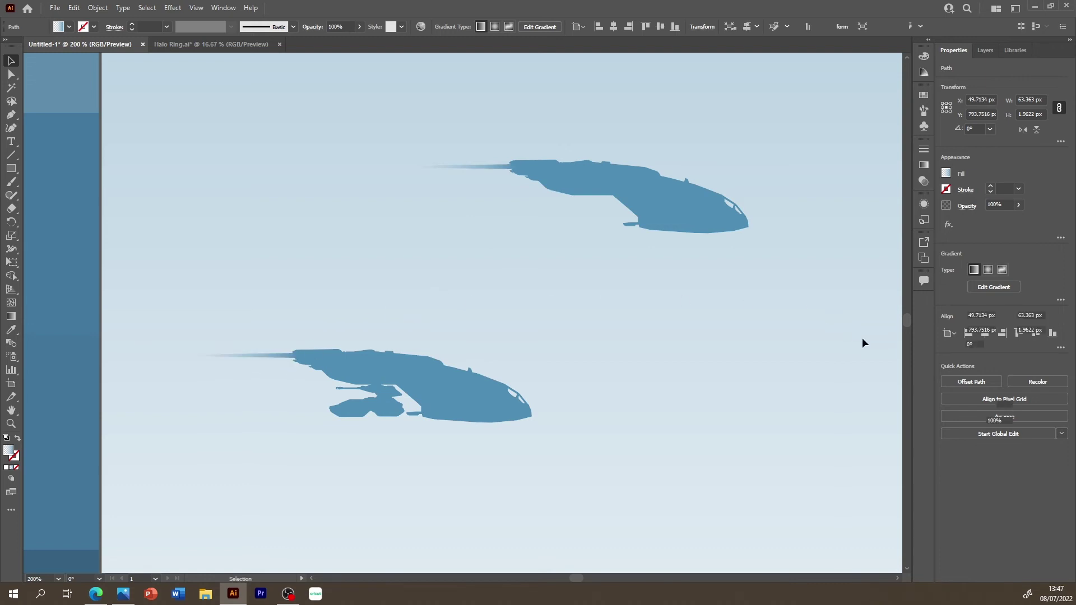
{"action": "left_click_drag", "start_coordinate": [906, 318], "coordinate": [907, 307]}
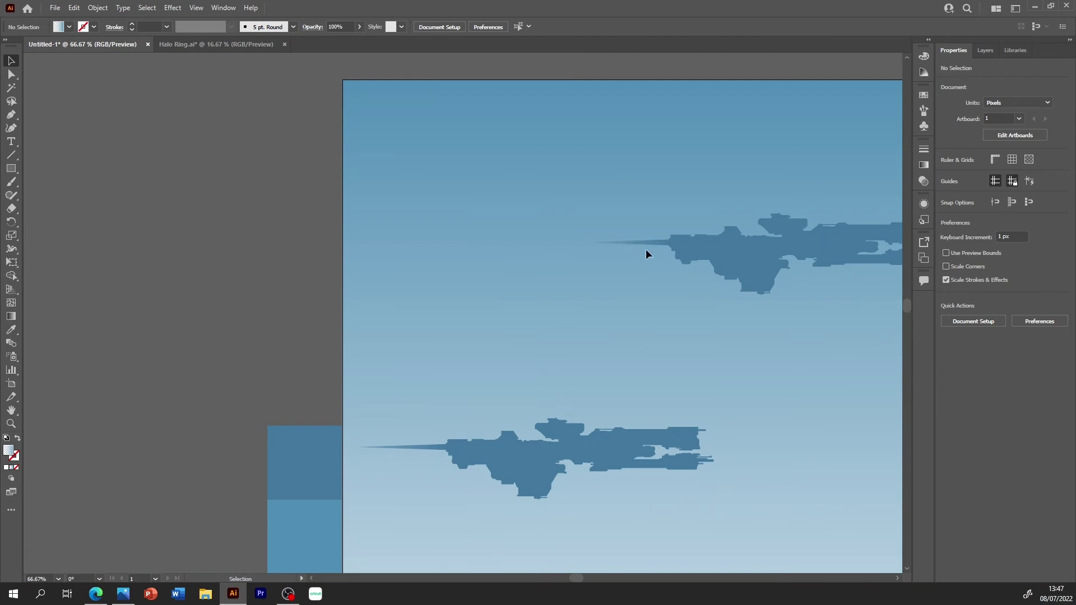
- Set the upper ship trail's left gradient stop to 0% opacity so it fades out
{"action": "left_click", "coordinate": [643, 245]}
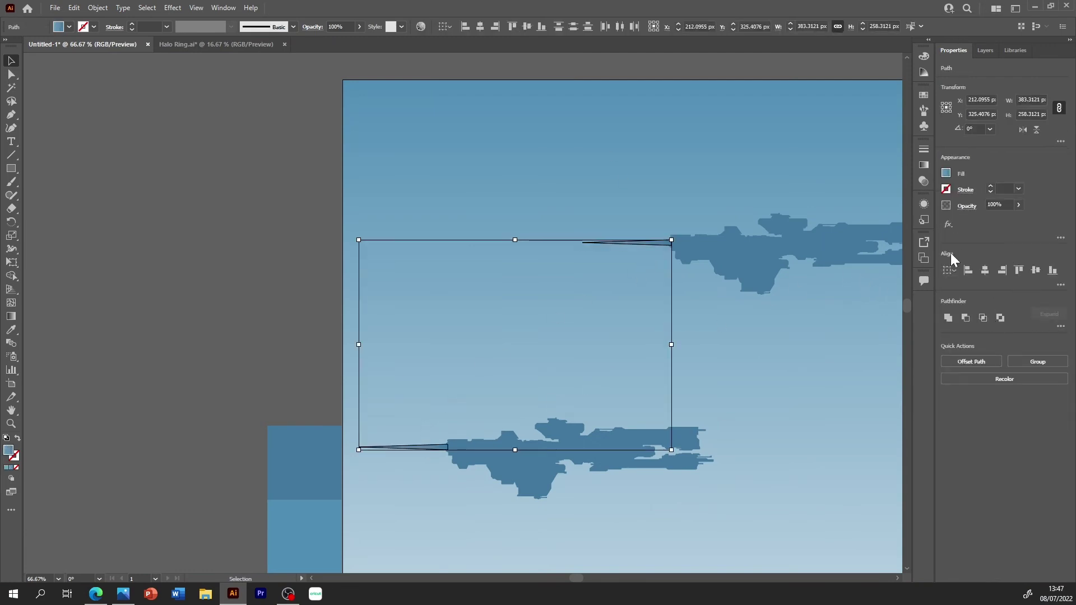
{"action": "left_click", "coordinate": [924, 164]}
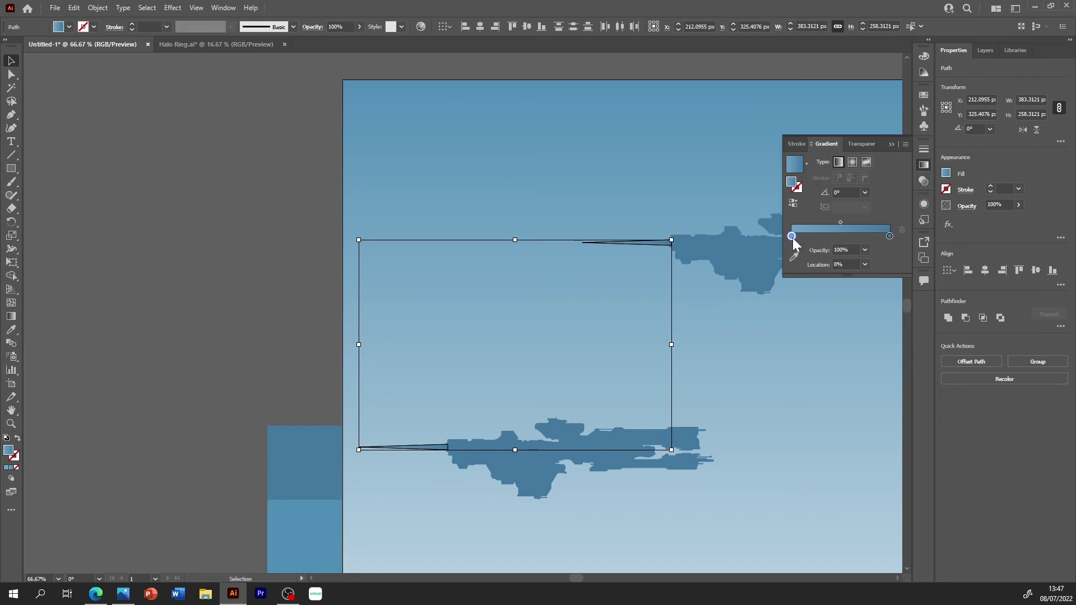
{"action": "left_click", "coordinate": [793, 257]}
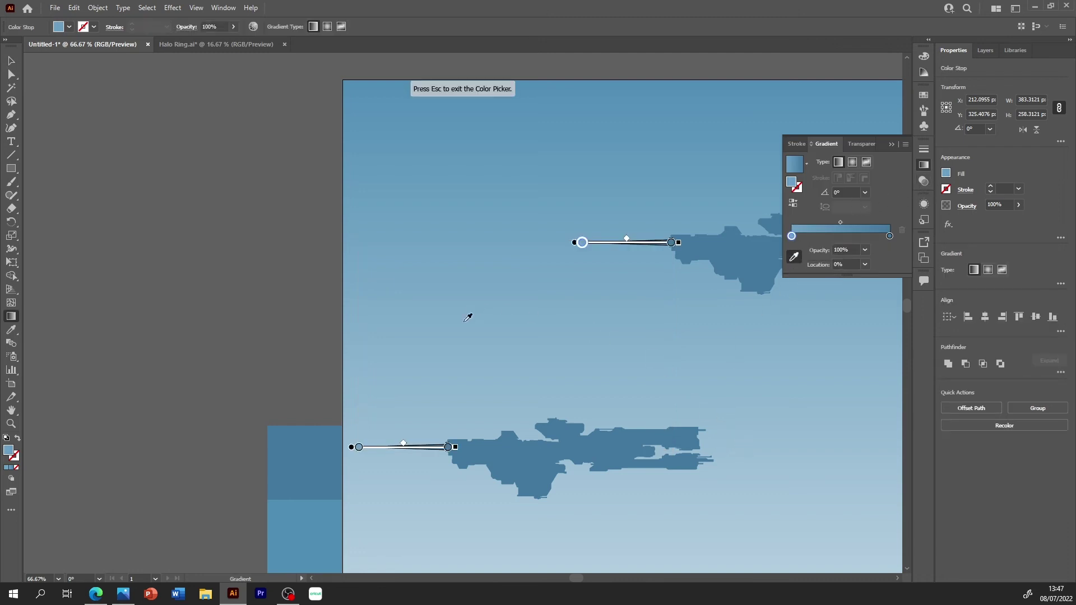
{"action": "left_click", "coordinate": [791, 236]}
{"action": "left_click", "coordinate": [865, 250]}
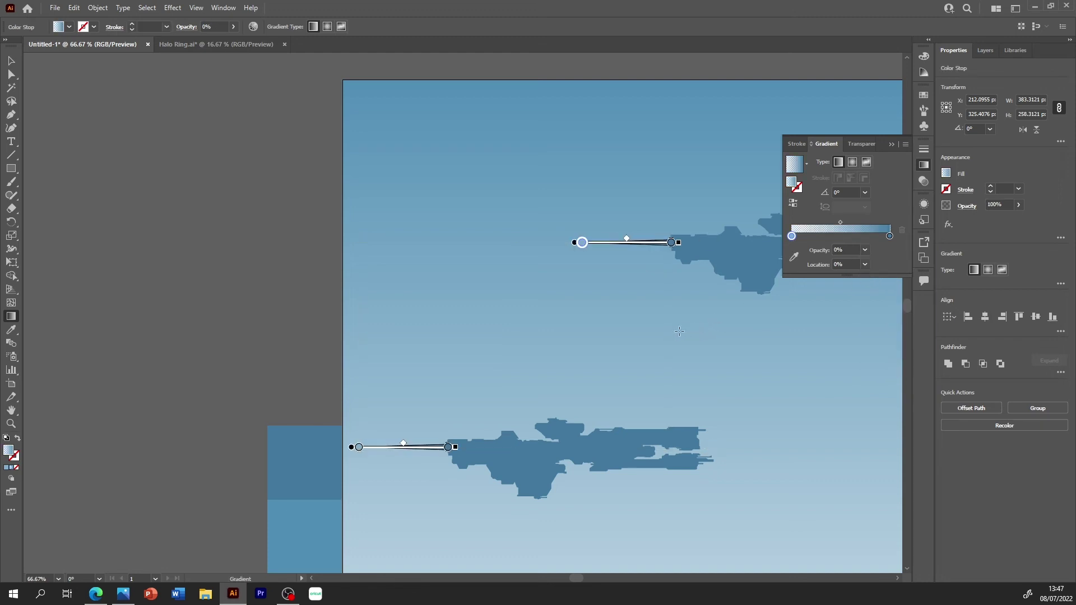
{"action": "key", "text": "v"}
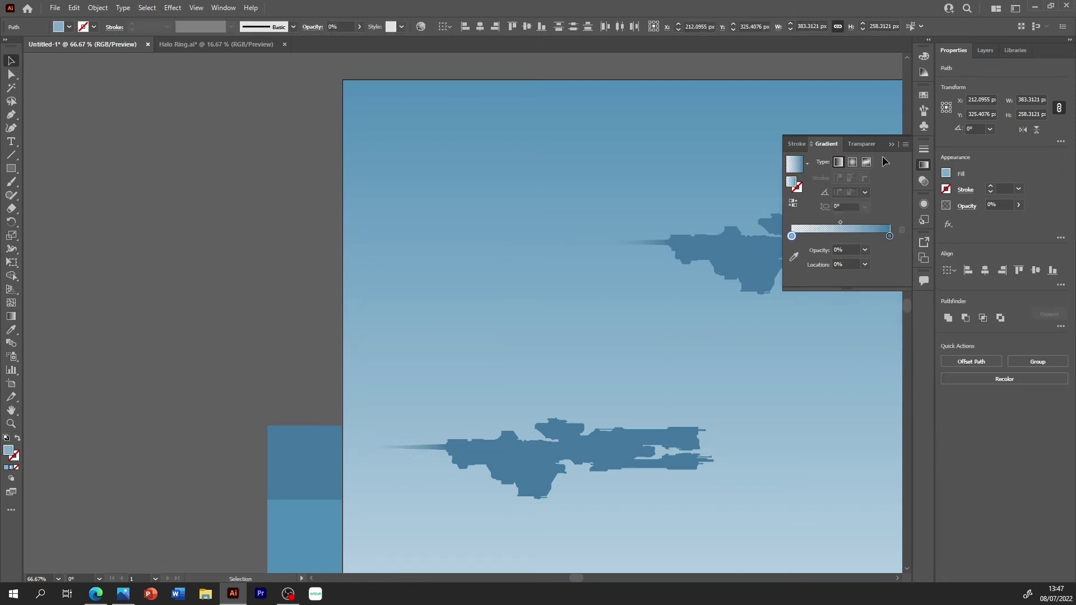
{"action": "left_click", "coordinate": [892, 144]}
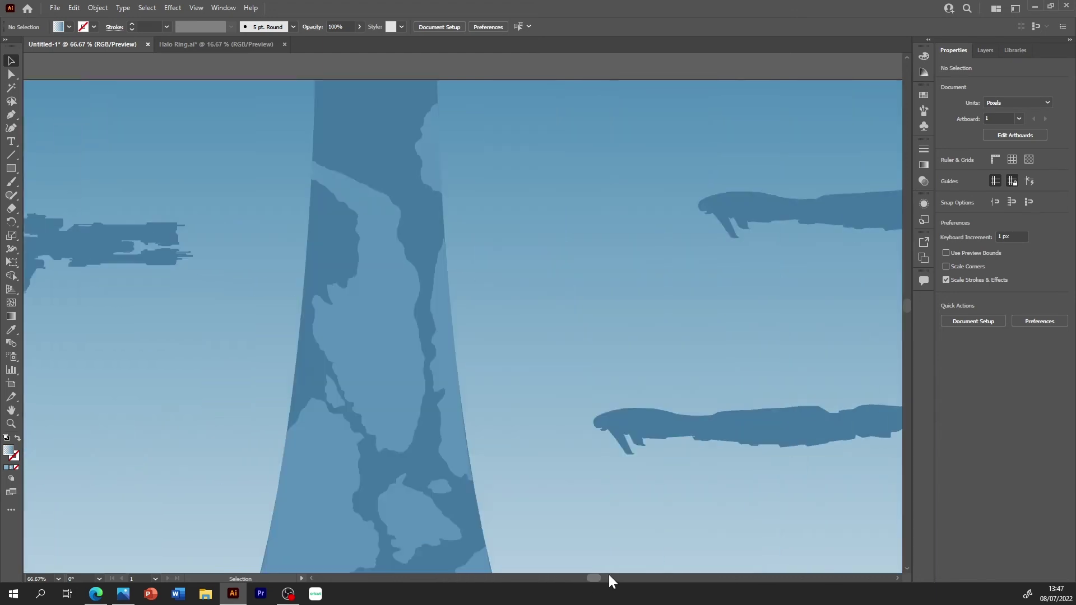
{"action": "left_click_drag", "start_coordinate": [576, 578], "coordinate": [623, 578]}
- Fade the lower and upper ships' trails by setting their left stop opacity to 0%
{"action": "left_click", "coordinate": [571, 422]}
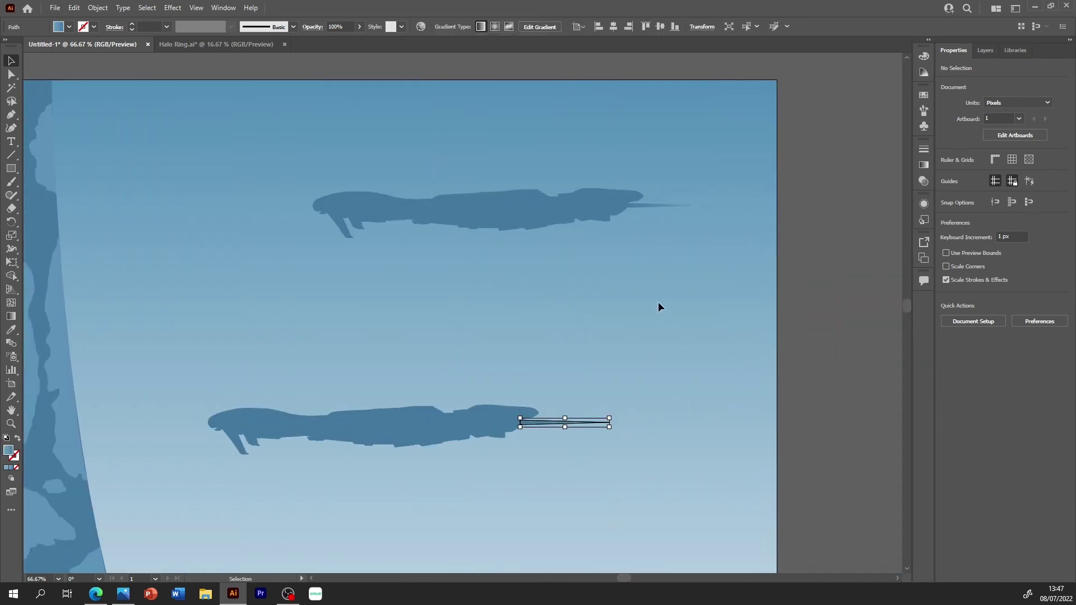
{"action": "left_click", "coordinate": [654, 205], "text": "shift"}
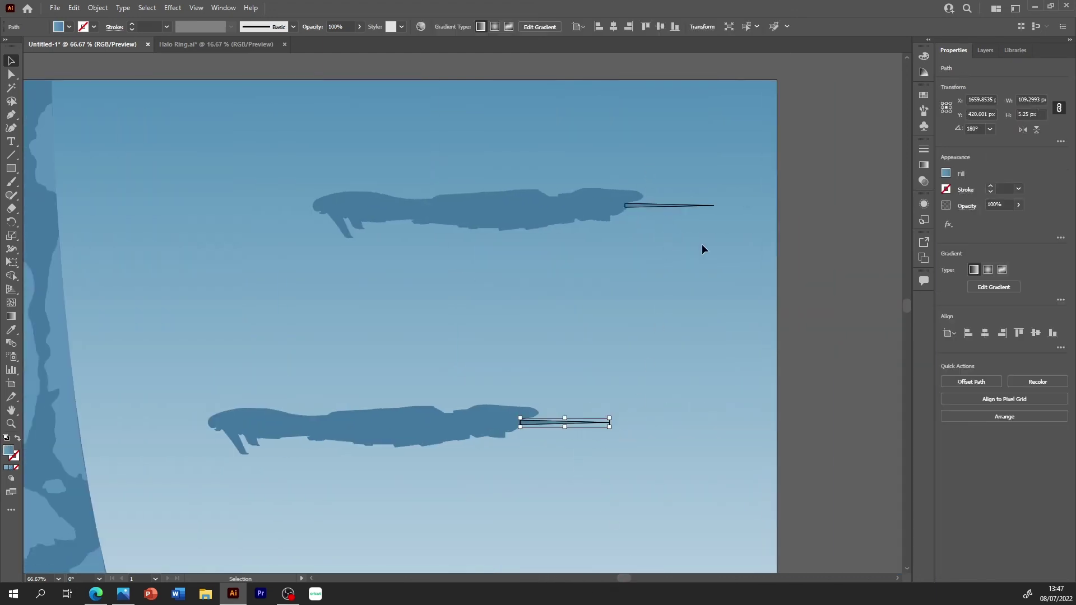
{"action": "left_click", "coordinate": [923, 165]}
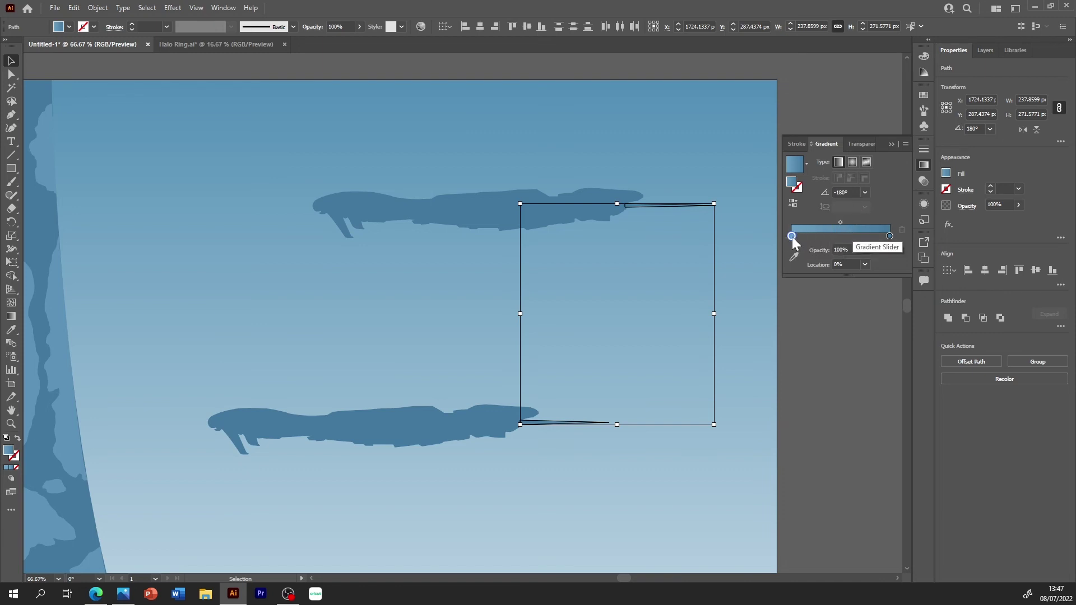
{"action": "left_click", "coordinate": [793, 256]}
{"action": "key", "text": "Escape"}
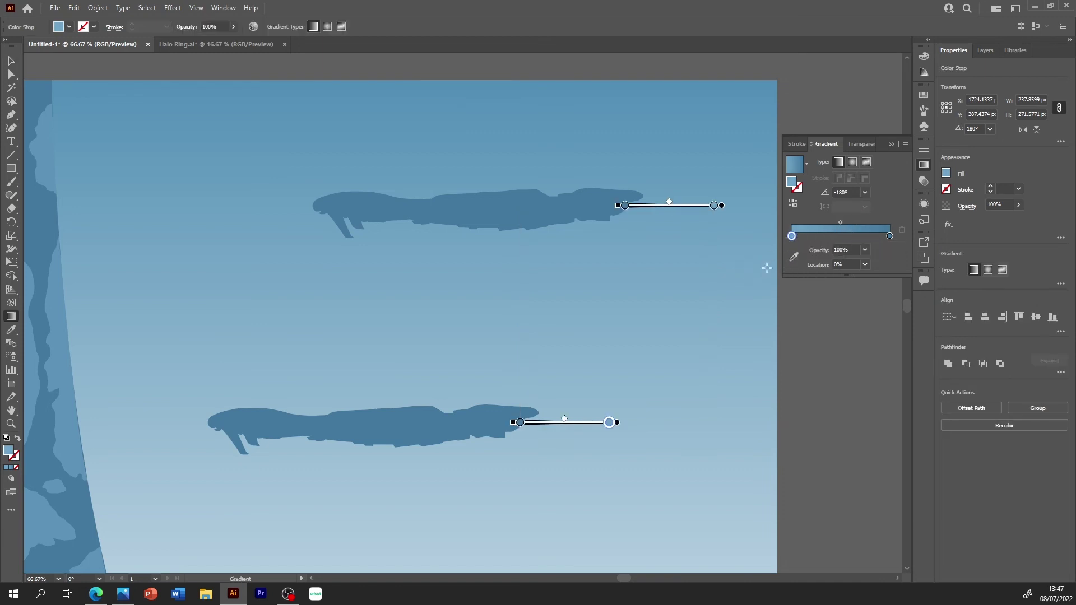
{"action": "left_click", "coordinate": [865, 250]}
{"action": "left_click", "coordinate": [878, 268]}
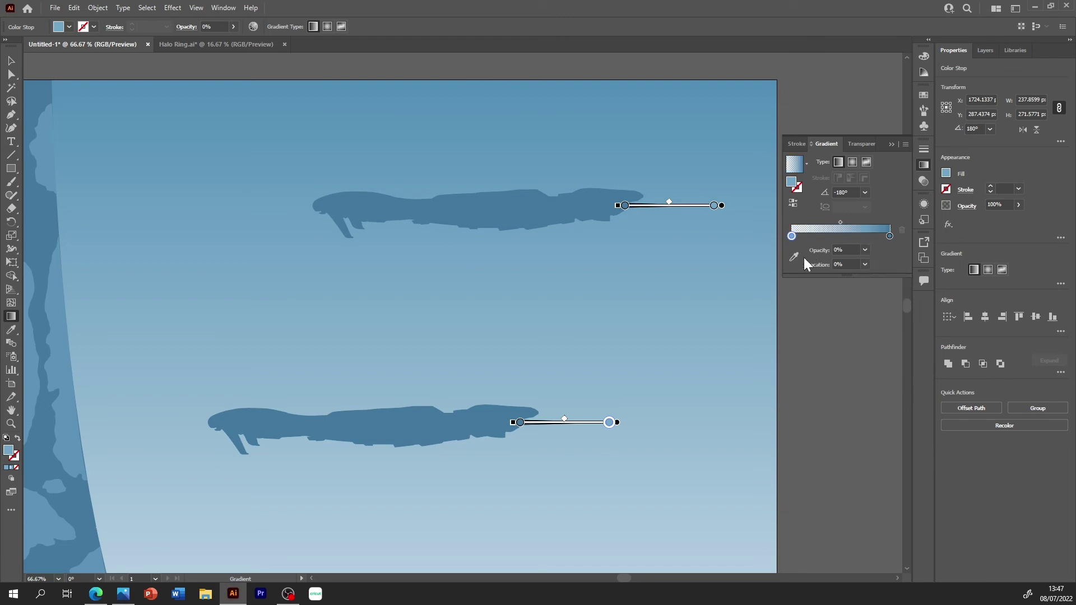
{"action": "left_click", "coordinate": [892, 144]}
{"action": "key", "text": "v"}
{"action": "left_click", "coordinate": [719, 296]}
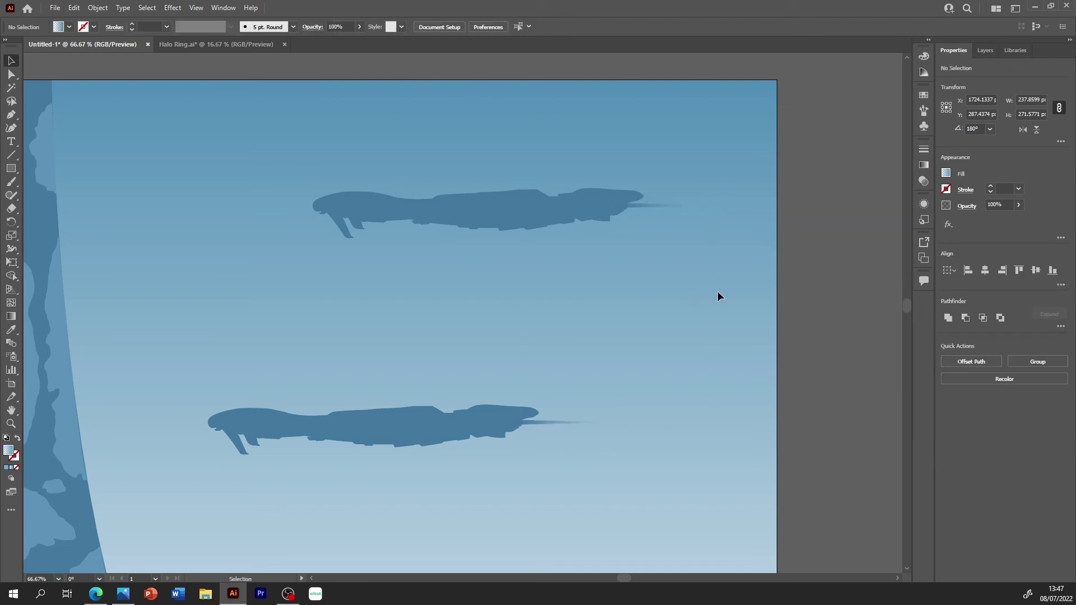
{"action": "left_click_drag", "start_coordinate": [907, 304], "coordinate": [906, 322]}
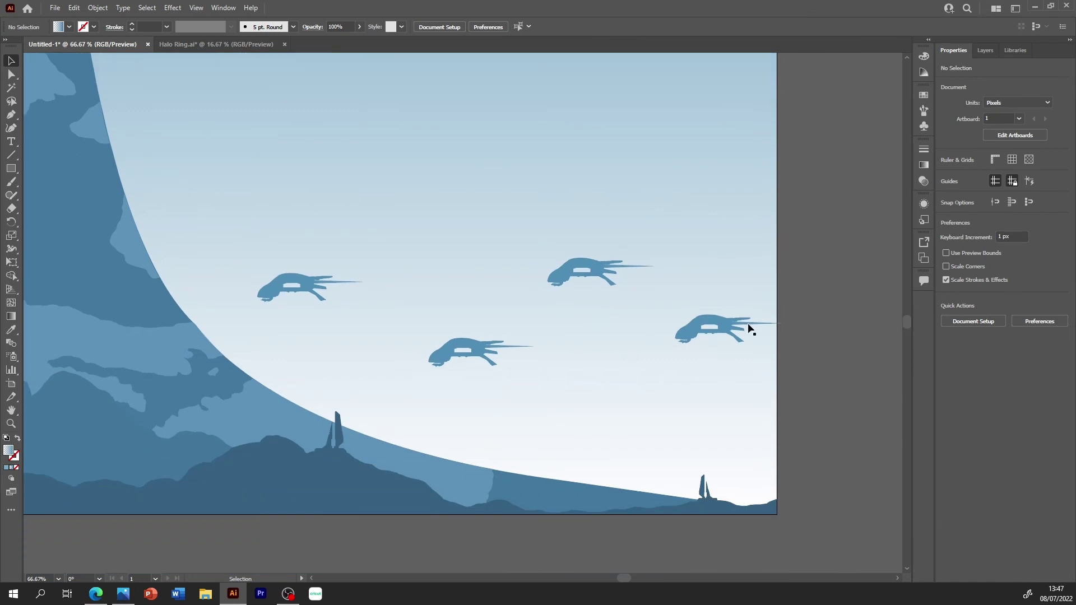
- Make the small ships' trails fade to 0% opacity, then zoom out to the whole artboard
{"action": "left_click", "coordinate": [353, 282], "text": "shift"}
{"action": "left_click", "coordinate": [505, 347], "text": "shift"}
{"action": "left_click", "coordinate": [628, 266], "text": "shift"}
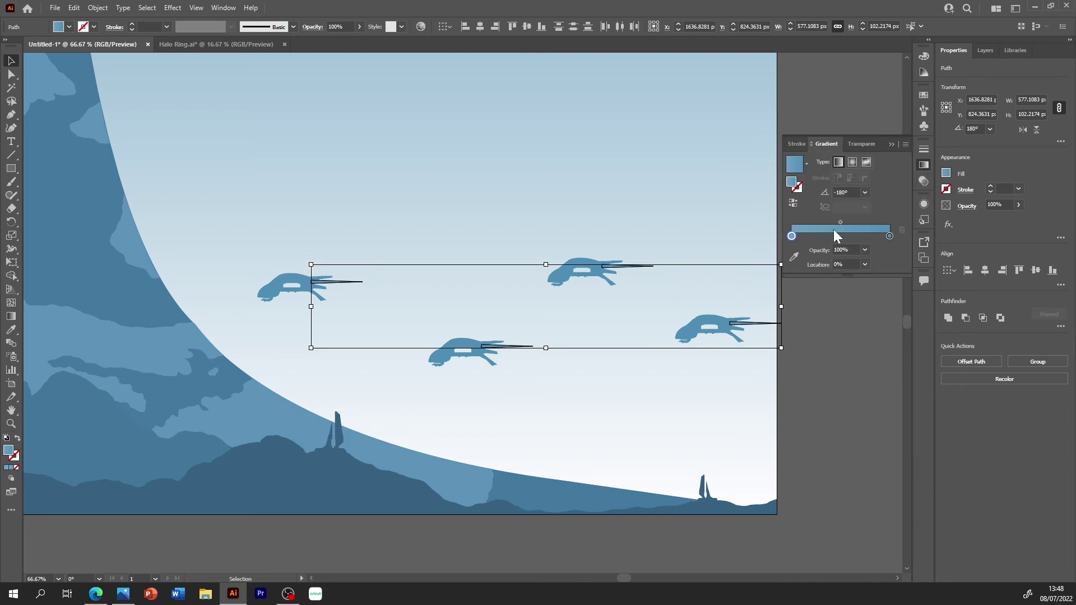
{"action": "left_click", "coordinate": [795, 258]}
{"action": "left_click", "coordinate": [727, 287]}
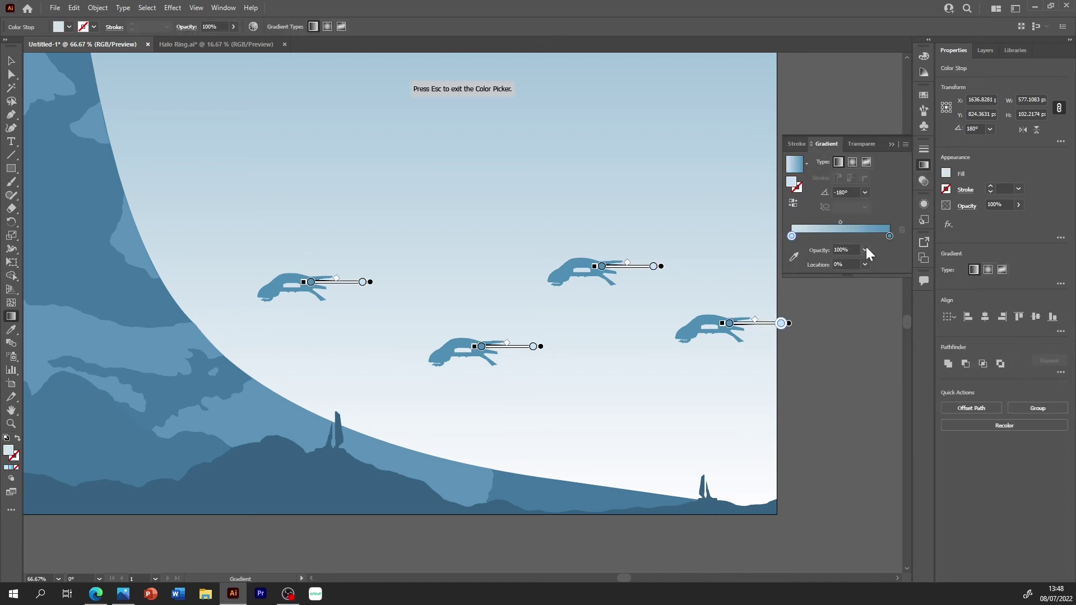
{"action": "left_click", "coordinate": [864, 250]}
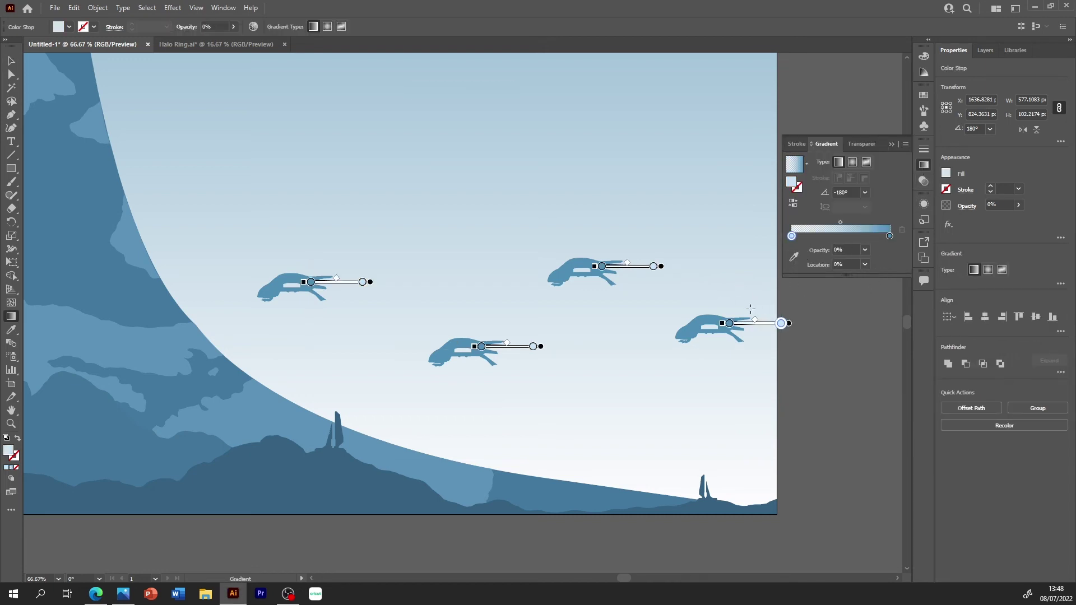
{"action": "key", "text": "v"}
{"action": "key", "text": "ctrl+shift+a"}
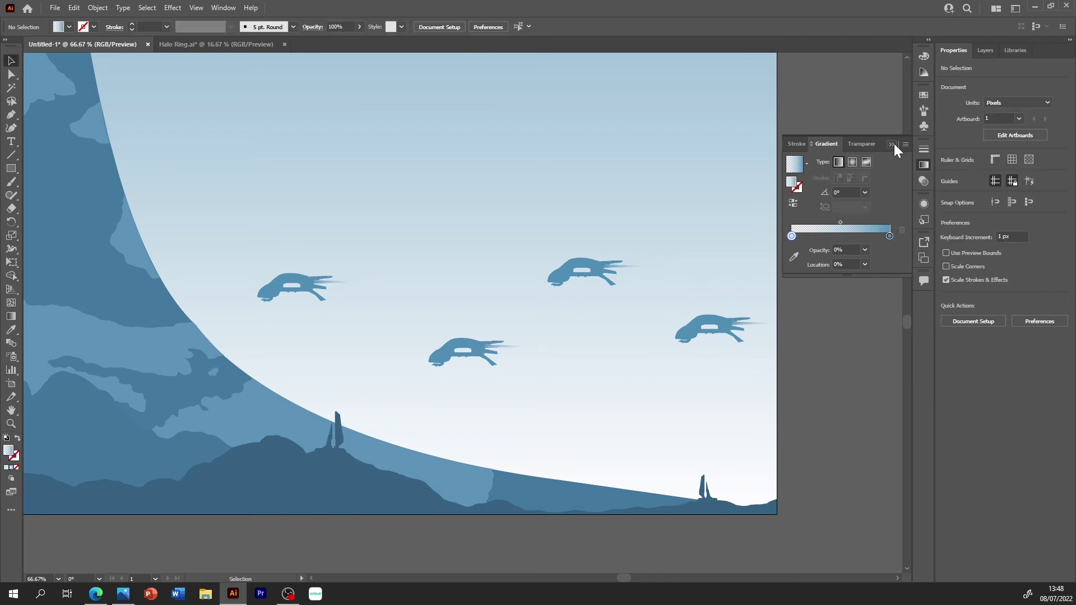
{"action": "left_click", "coordinate": [891, 144]}
{"action": "key", "text": "ctrl+minus"}
{"action": "key", "text": "ctrl+minus"}
{"action": "key", "text": "ctrl+minus"}
{"action": "key", "text": "ctrl+minus"}
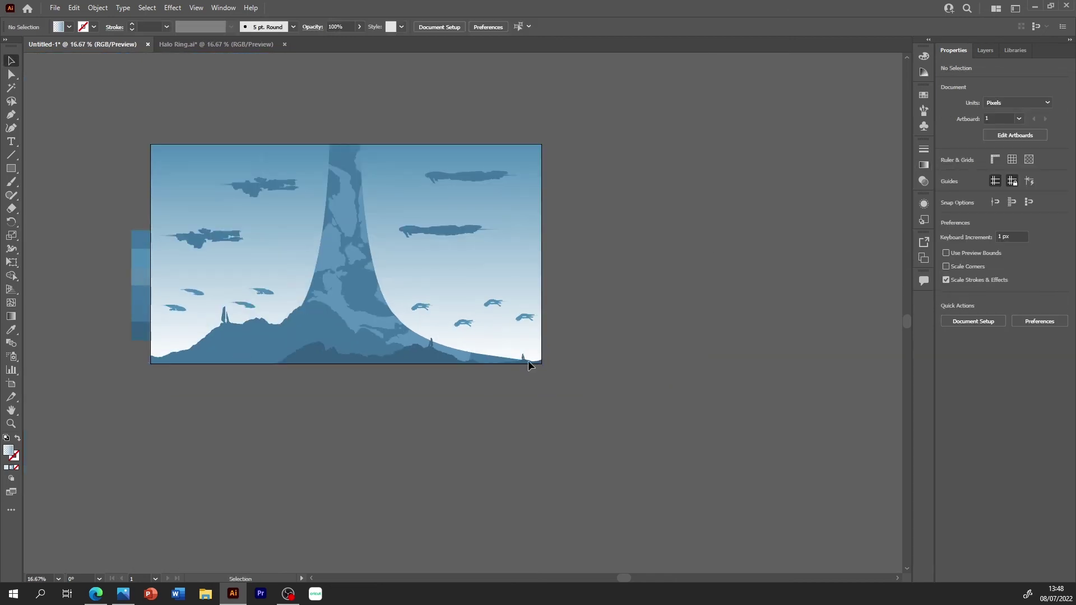
- Select the sky background rectangle and open its vertical blue-to-white gradient for on-canvas editing
{"action": "left_click_drag", "start_coordinate": [626, 576], "coordinate": [612, 577]}
{"action": "left_click", "coordinate": [986, 51]}
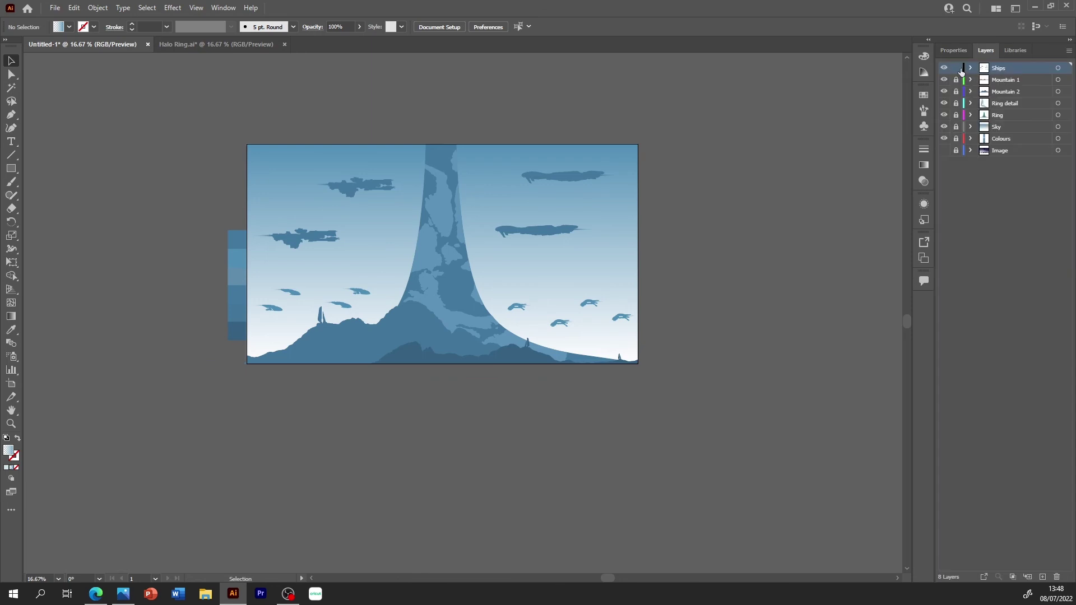
{"action": "left_click", "coordinate": [953, 50]}
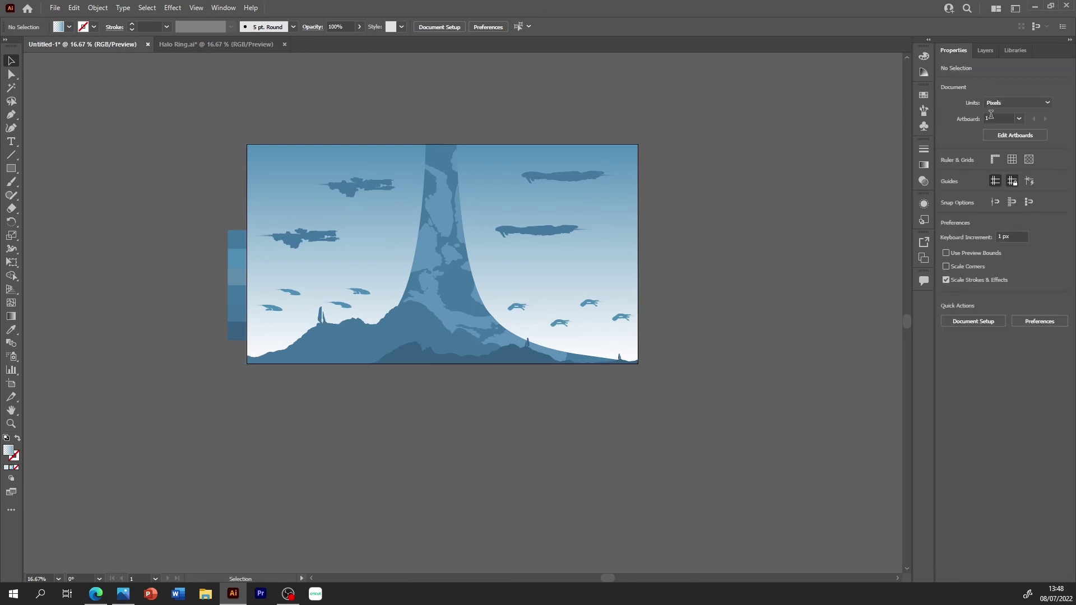
{"action": "left_click", "coordinate": [580, 234]}
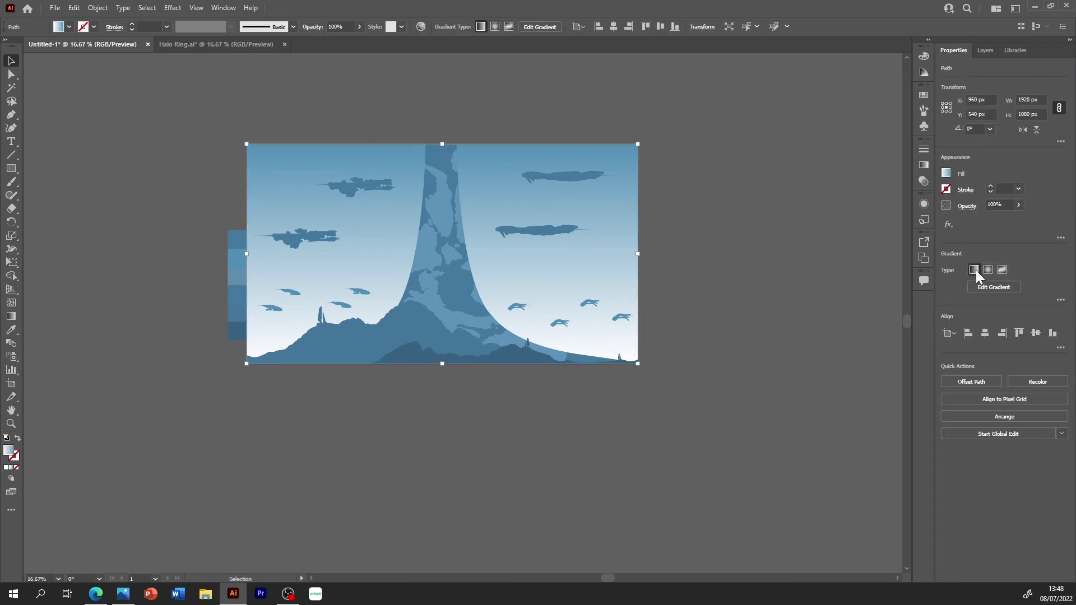
{"action": "left_click", "coordinate": [979, 286]}
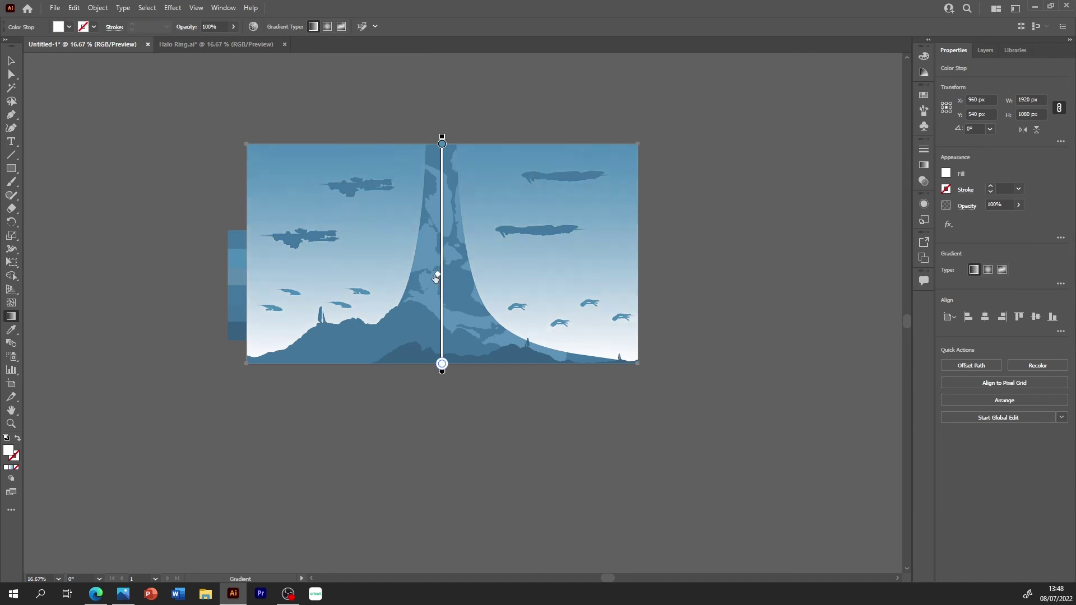
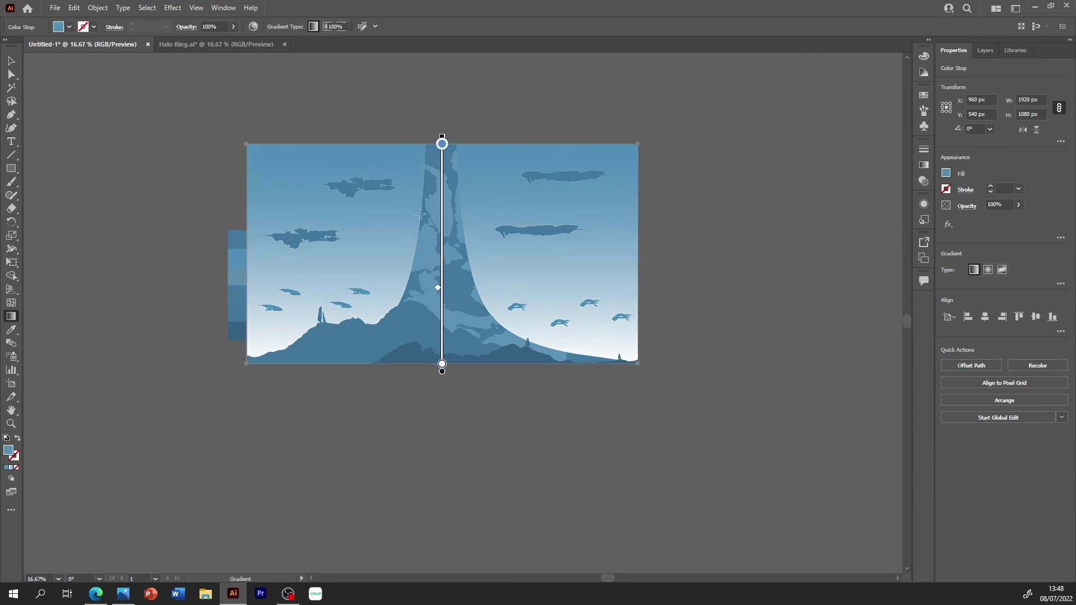
- Fill the sky with a sampled light blue and apply a 90° linear gradient
{"action": "key", "text": "i"}
{"action": "left_click", "coordinate": [240, 252]}
{"action": "left_click", "coordinate": [240, 275]}
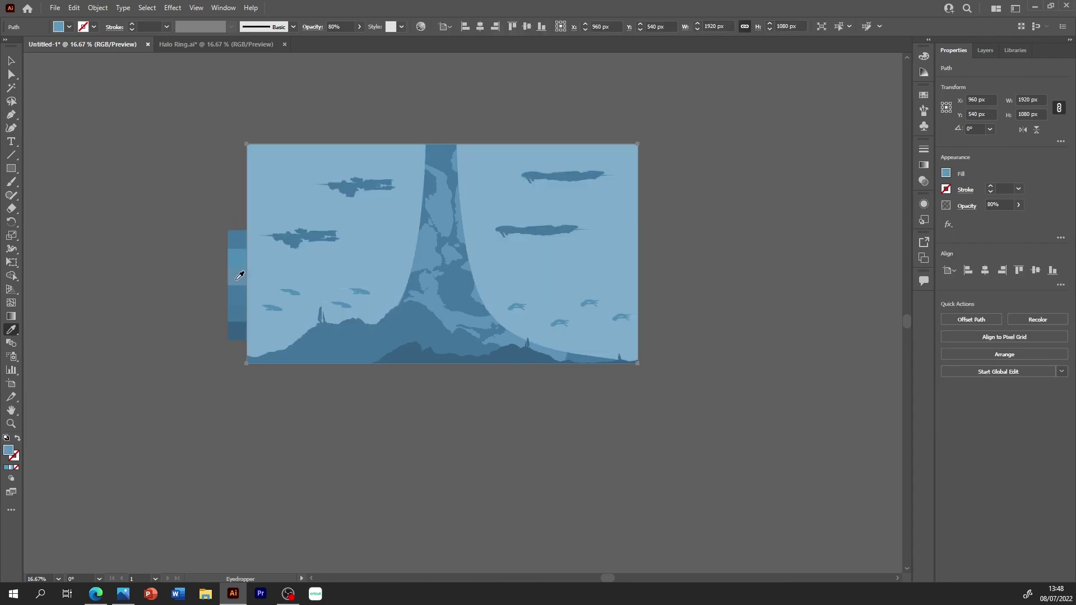
{"action": "key", "text": "ctrl+F9"}
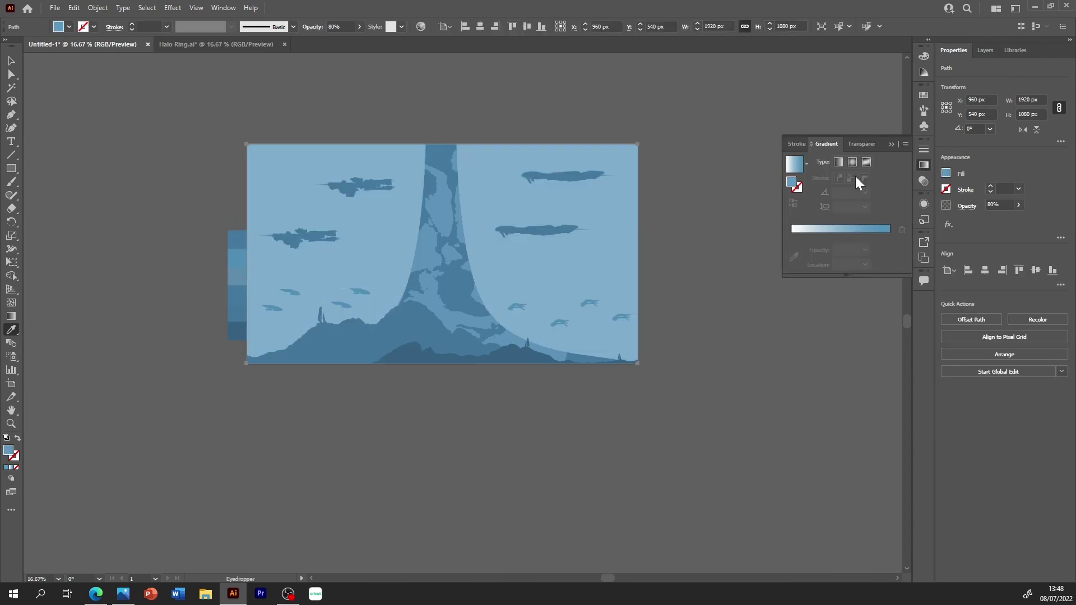
{"action": "left_click", "coordinate": [794, 165]}
{"action": "left_click", "coordinate": [865, 206]}
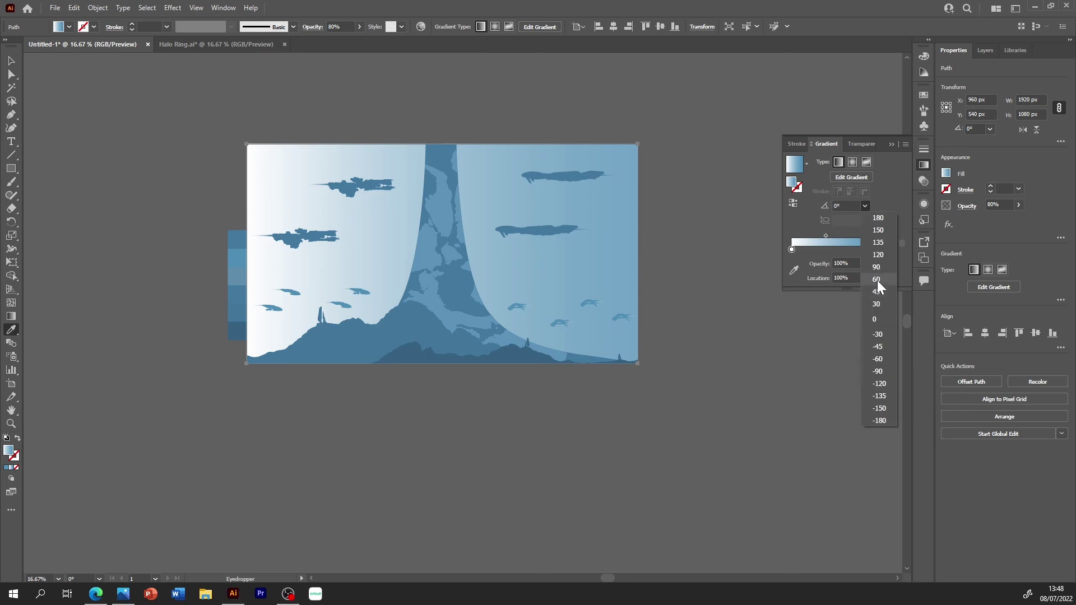
{"action": "left_click", "coordinate": [880, 278]}
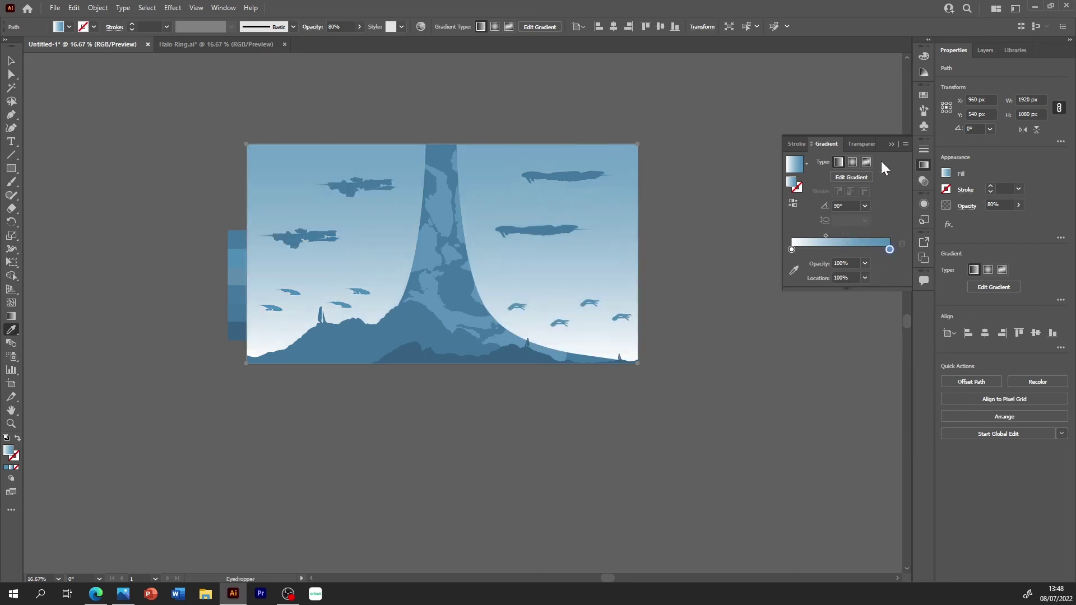
- Eyedrop blues from the artwork into the top and bottom gradient stops
{"action": "key", "text": "ctrl+F9"}
{"action": "key", "text": "g"}
{"action": "double_click", "coordinate": [442, 143]}
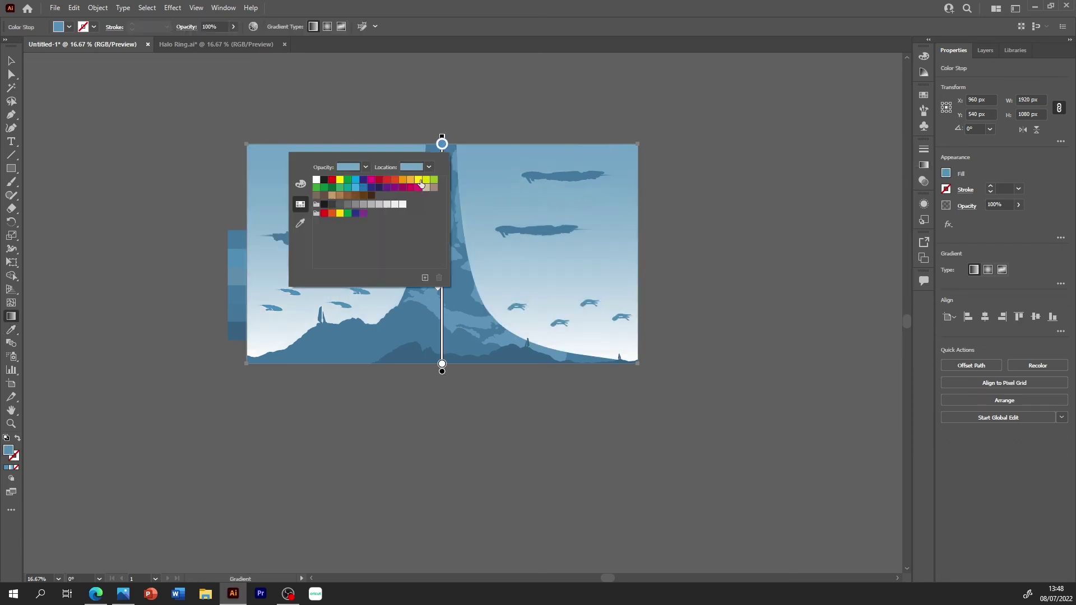
{"action": "left_click", "coordinate": [300, 223]}
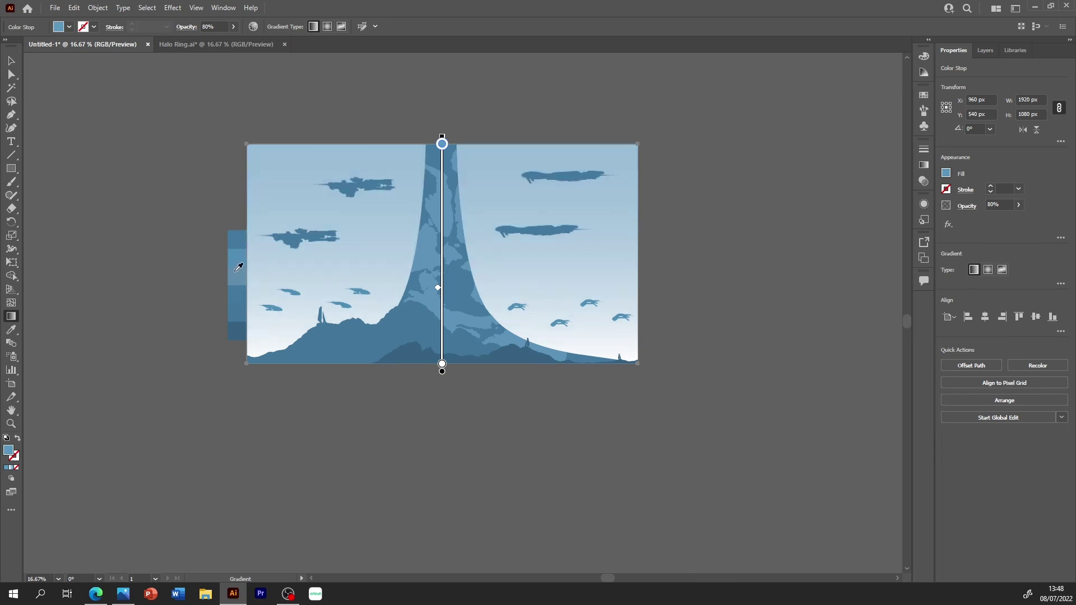
{"action": "left_click", "coordinate": [242, 244]}
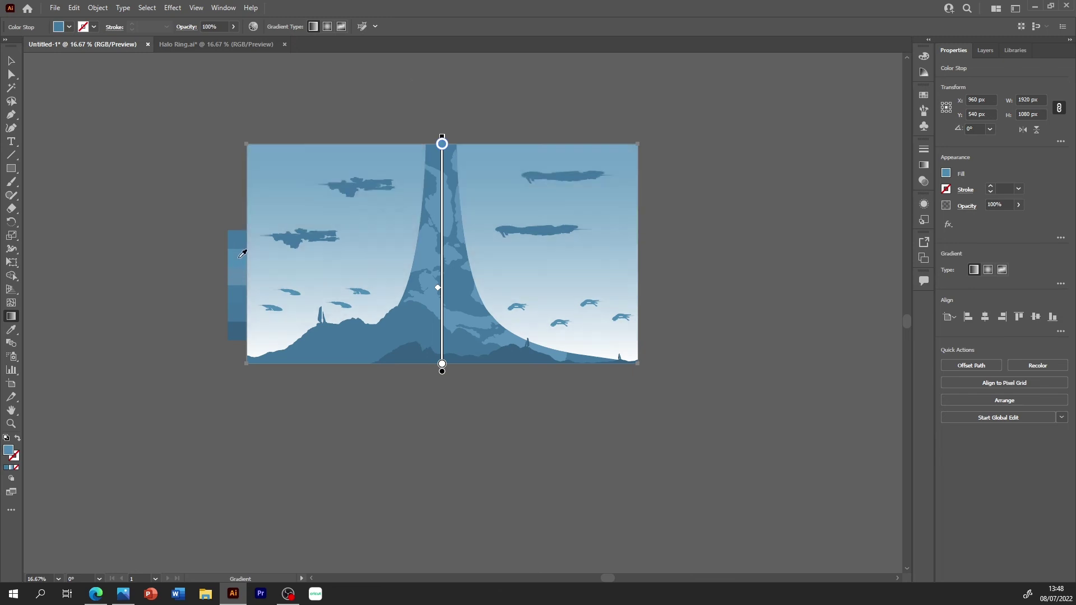
{"action": "left_click", "coordinate": [442, 365]}
{"action": "left_click", "coordinate": [242, 272]}
{"action": "left_click", "coordinate": [242, 252]}
{"action": "left_click", "coordinate": [241, 310]}
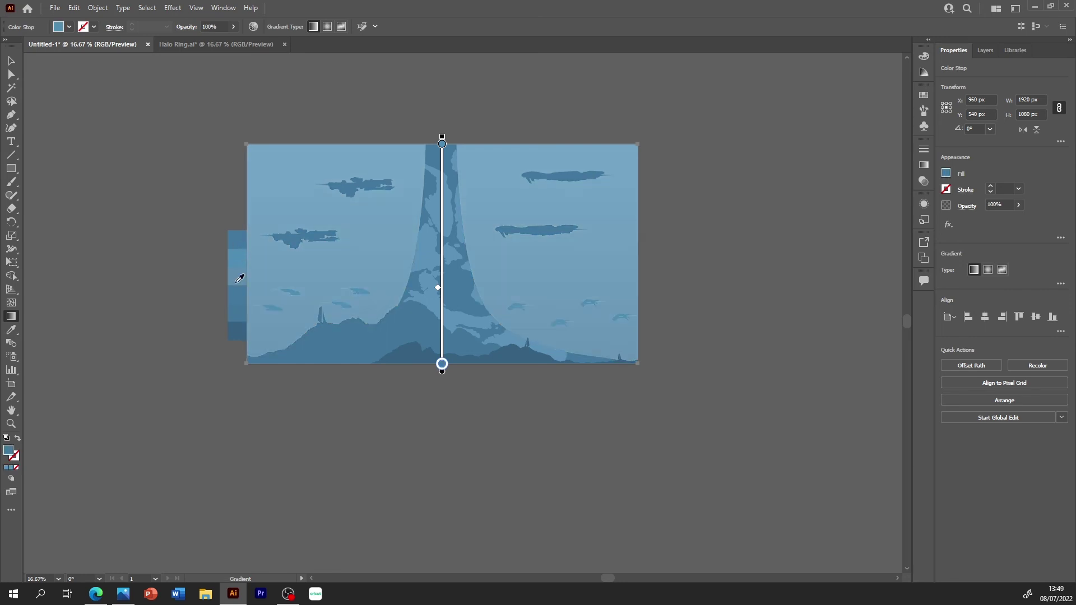
{"action": "left_click", "coordinate": [244, 259]}
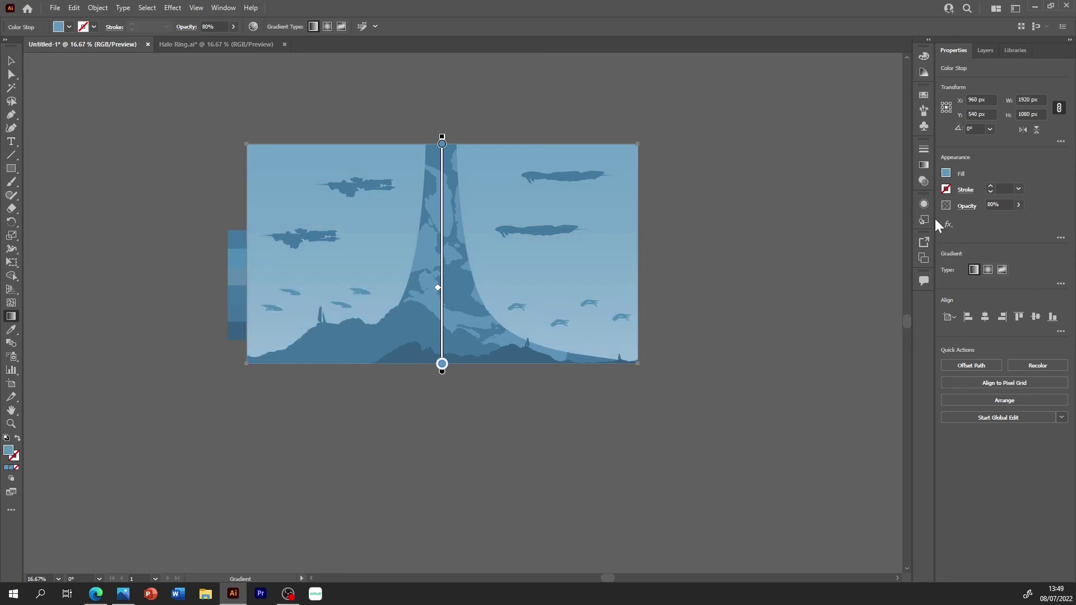
- Set the bottom gradient stop's opacity to 20%
{"action": "double_click", "coordinate": [442, 366]}
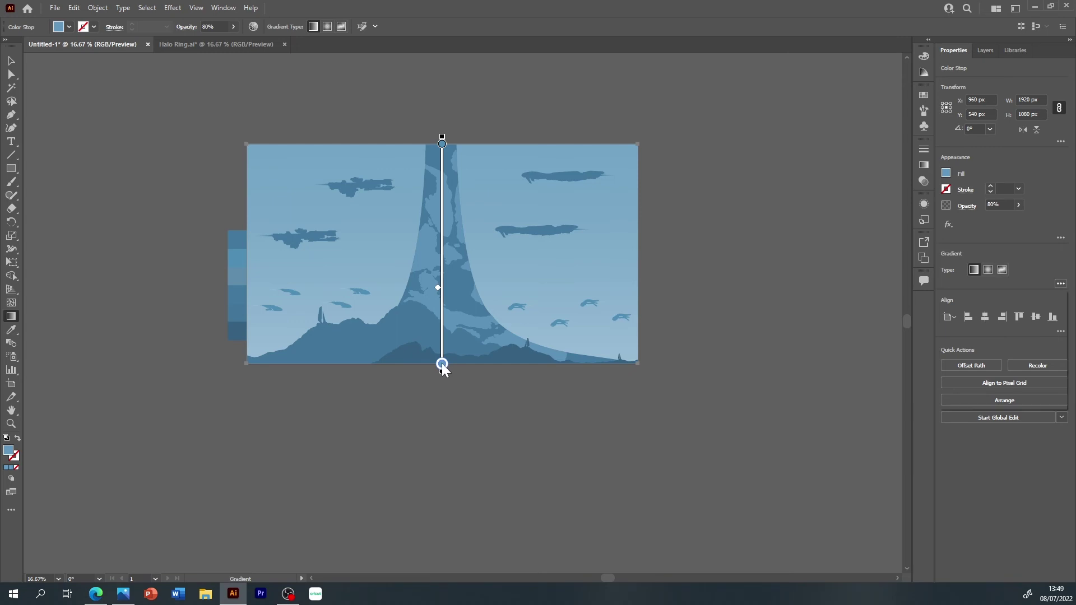
{"action": "double_click", "coordinate": [946, 373]}
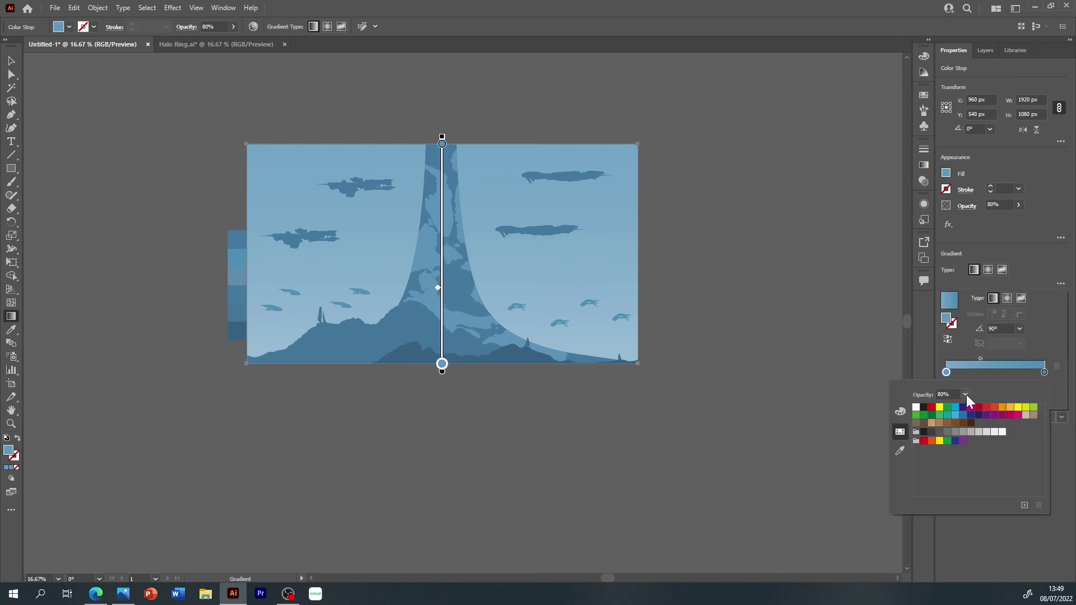
{"action": "left_click", "coordinate": [965, 394]}
{"action": "left_click", "coordinate": [980, 412]}
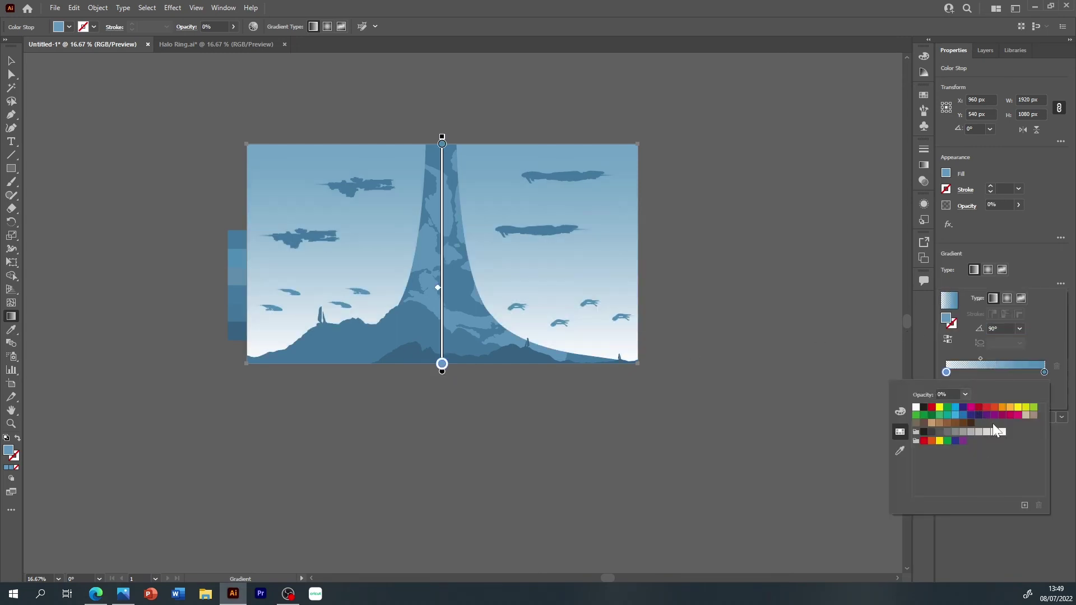
{"action": "left_click", "coordinate": [965, 395]}
{"action": "left_click", "coordinate": [986, 431]}
{"action": "left_click", "coordinate": [775, 374]}
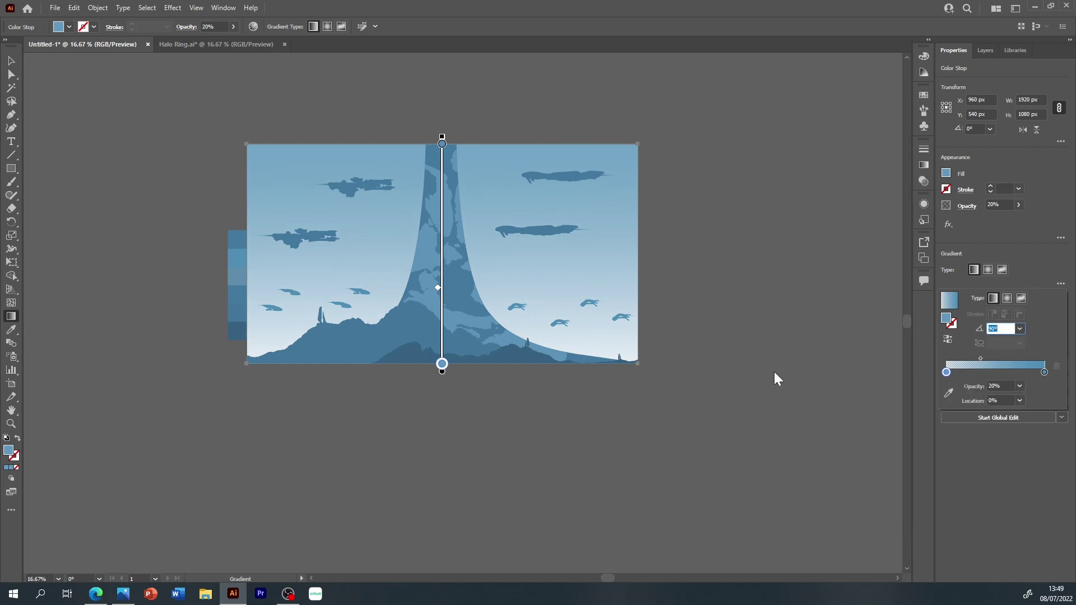
- Reselect the sky and raise the bottom stop opacity to 40%
{"action": "key", "text": "v"}
{"action": "left_click", "coordinate": [765, 306]}
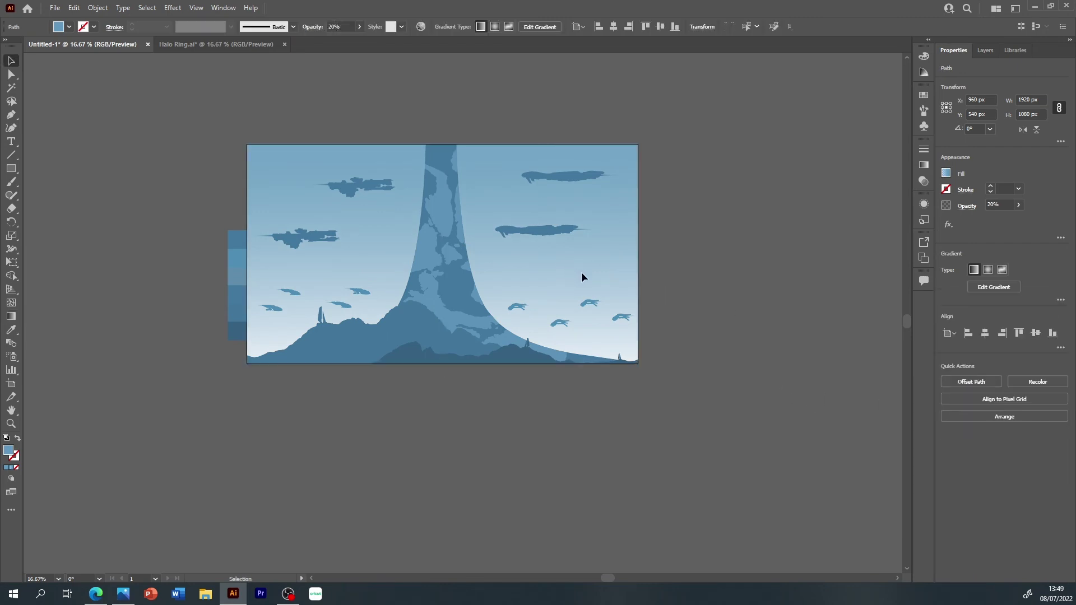
{"action": "left_click", "coordinate": [589, 275]}
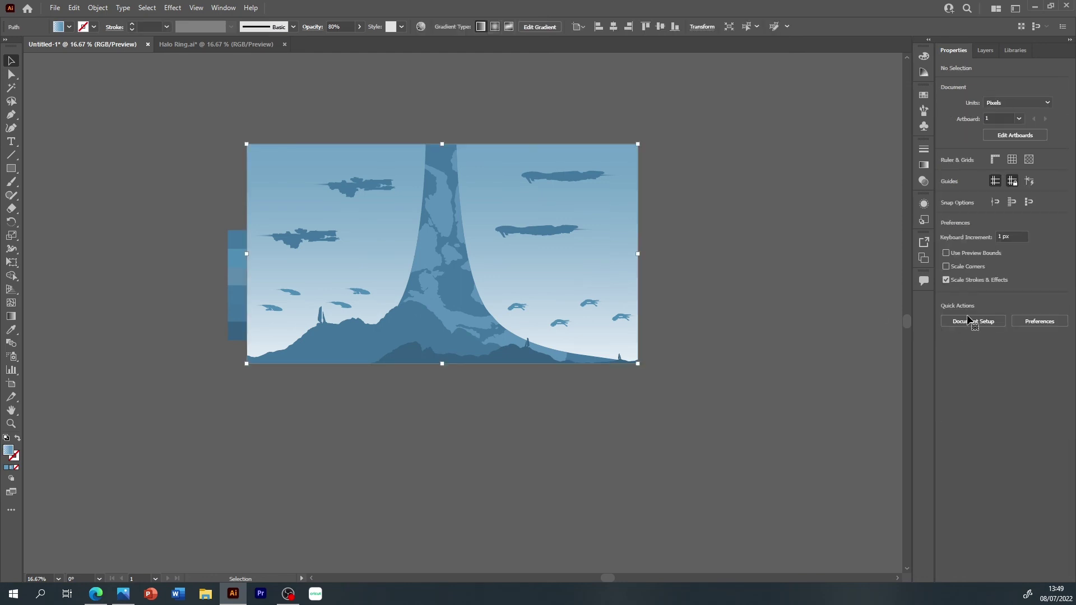
{"action": "left_click", "coordinate": [1000, 288]}
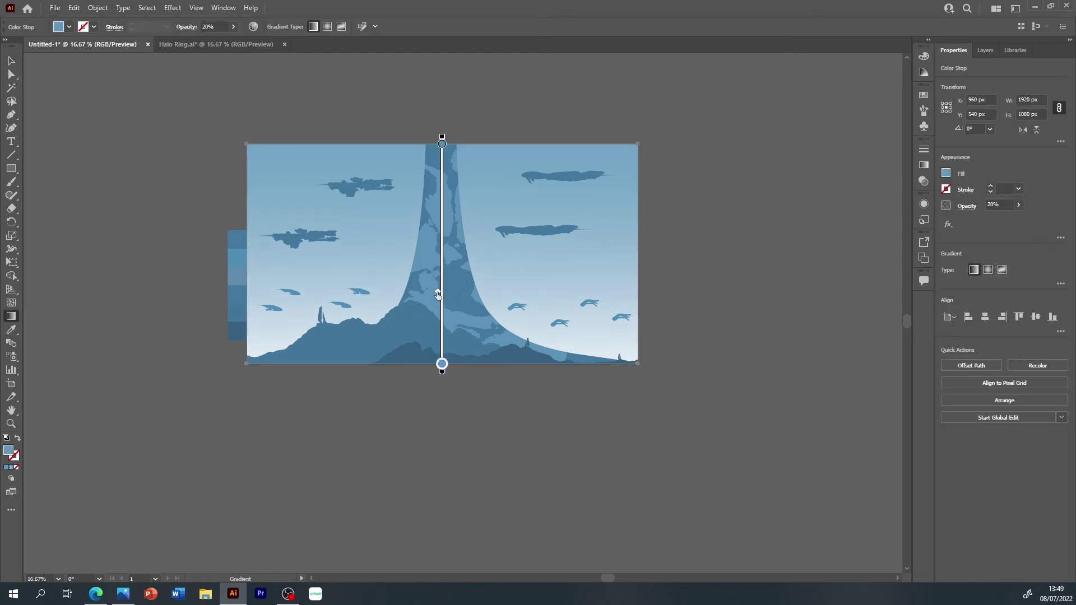
{"action": "double_click", "coordinate": [442, 366]}
{"action": "left_click", "coordinate": [365, 386]}
{"action": "left_click", "coordinate": [371, 448]}
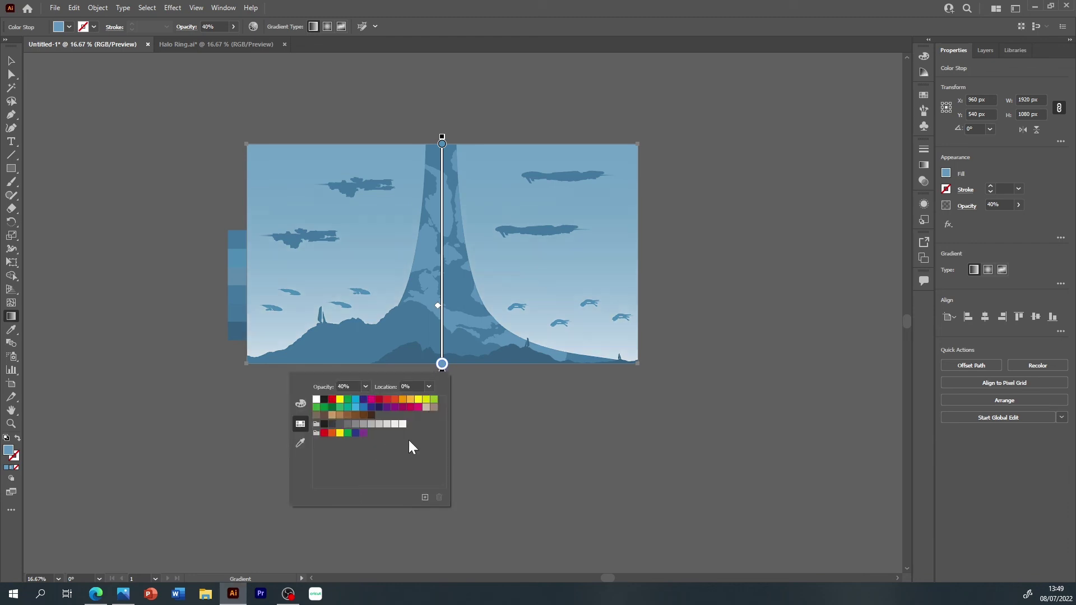
{"action": "left_click", "coordinate": [569, 422]}
{"action": "key", "text": "v"}
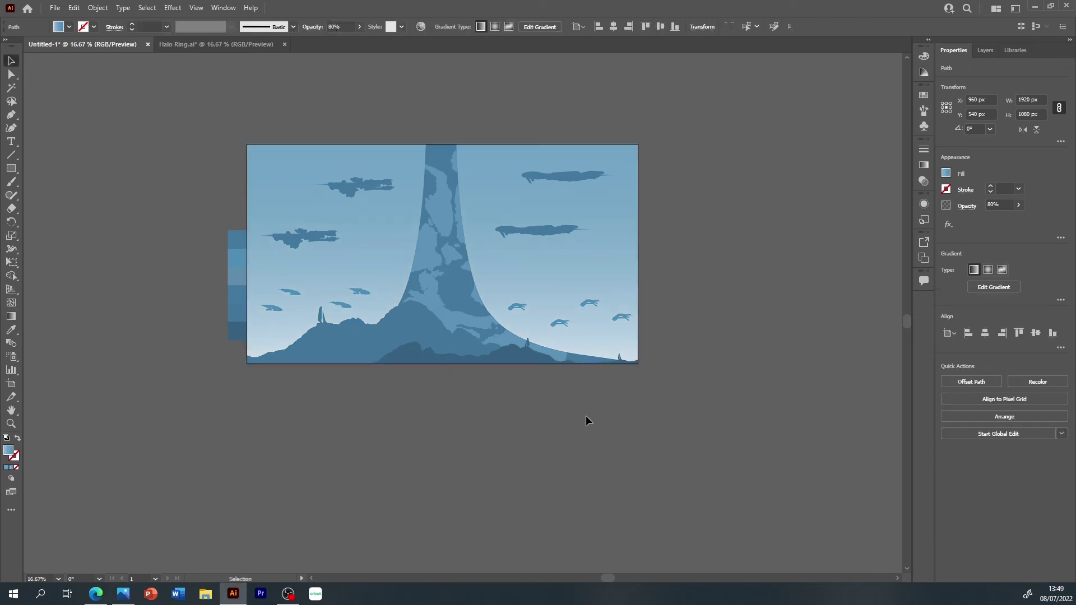
{"action": "left_click", "coordinate": [586, 416]}
- Lock the Sky layer and zoom in on the mountain-top spire
{"action": "left_click", "coordinate": [985, 50]}
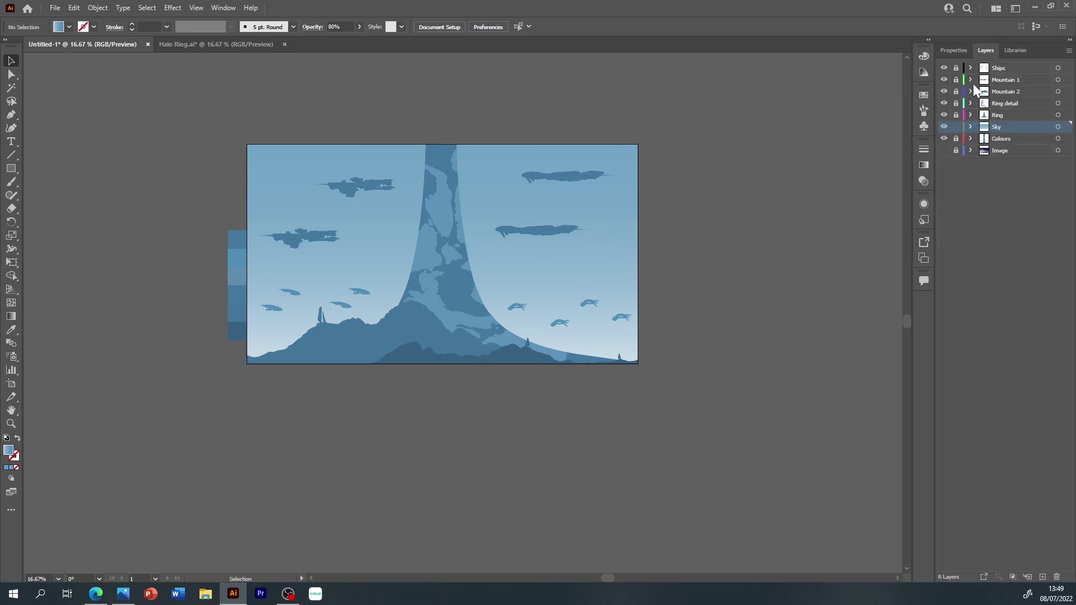
{"action": "left_click", "coordinate": [956, 127]}
{"action": "key", "text": "a"}
{"action": "left_click", "coordinate": [320, 319]}
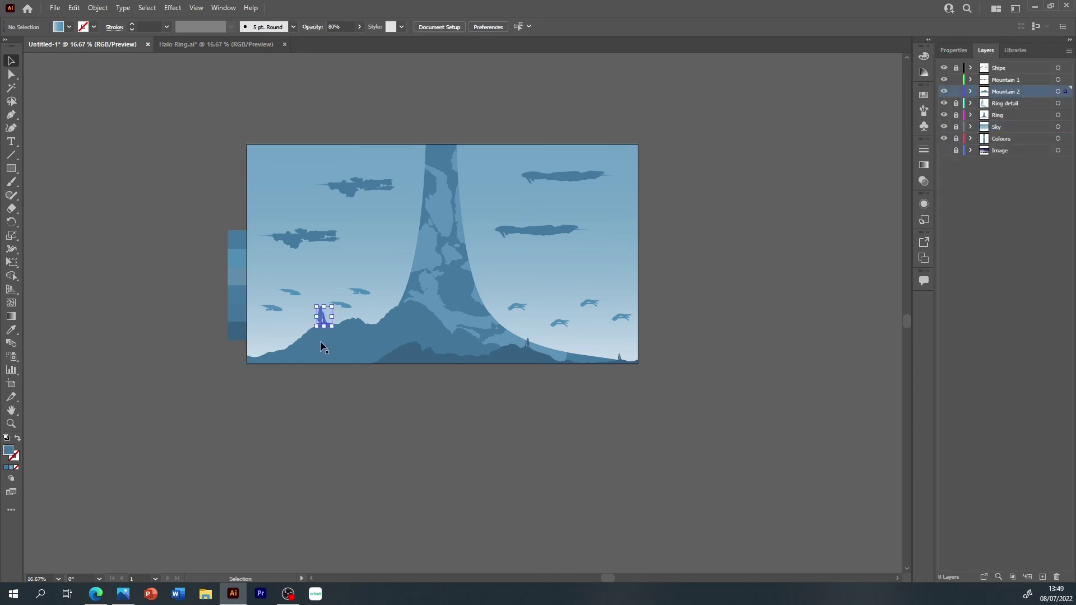
{"action": "key", "text": "ctrl+plus"}
{"action": "key", "text": "ctrl+plus"}
{"action": "key", "text": "ctrl+plus"}
{"action": "key", "text": "ctrl+plus"}
{"action": "key", "text": "v"}
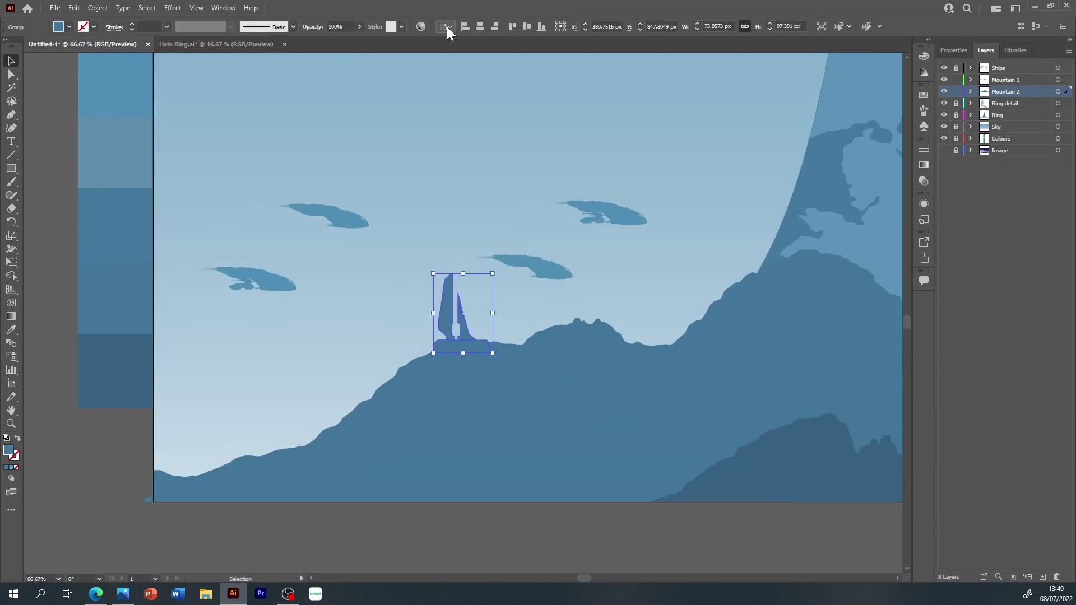
{"action": "left_click", "coordinate": [441, 140]}
- Draw a vertical line up from the spire with no fill
{"action": "key", "text": "p"}
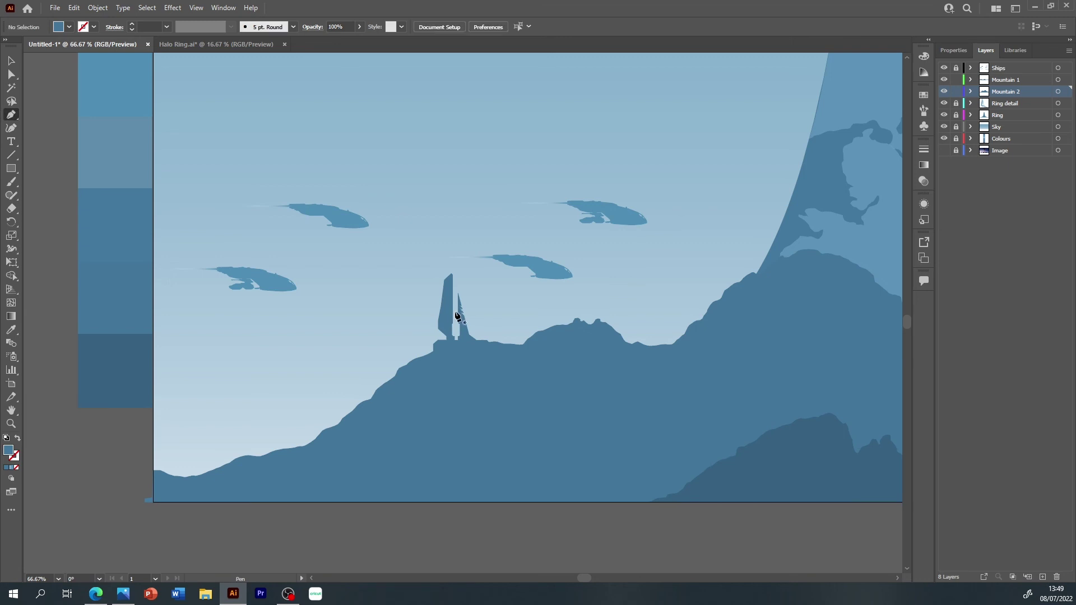
{"action": "left_click", "coordinate": [455, 251]}
{"action": "key", "text": "v"}
{"action": "left_click", "coordinate": [953, 50]}
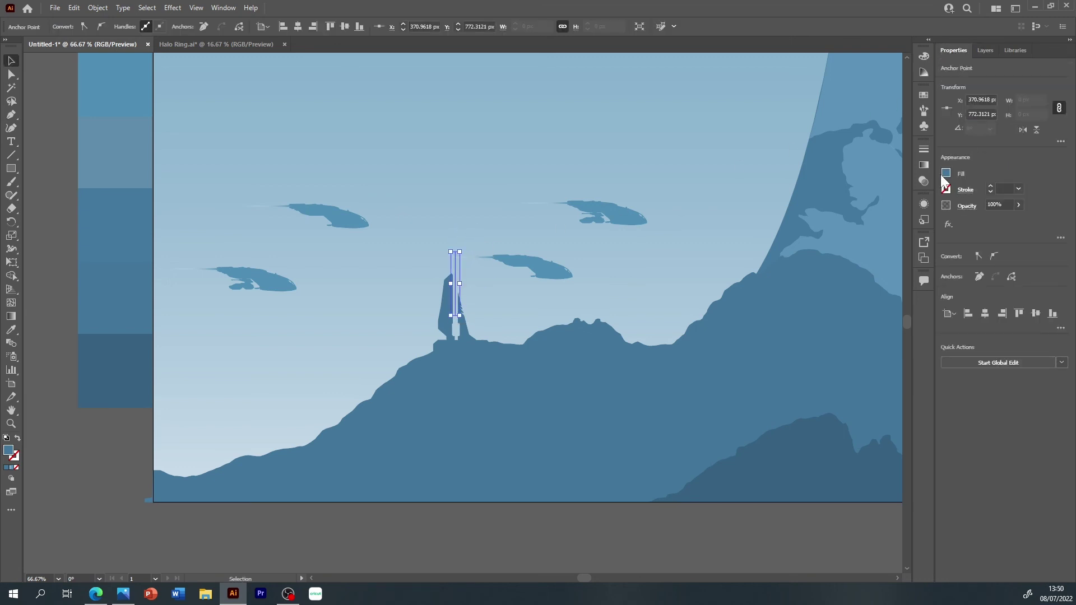
{"action": "left_click", "coordinate": [946, 173]}
{"action": "left_click", "coordinate": [823, 271]}
{"action": "left_click", "coordinate": [974, 227]}
- Give the line a white stroke with a tapered width profile
{"action": "left_click", "coordinate": [945, 189]}
{"action": "left_click", "coordinate": [839, 288]}
{"action": "left_click", "coordinate": [965, 189]}
{"action": "left_click", "coordinate": [941, 365]}
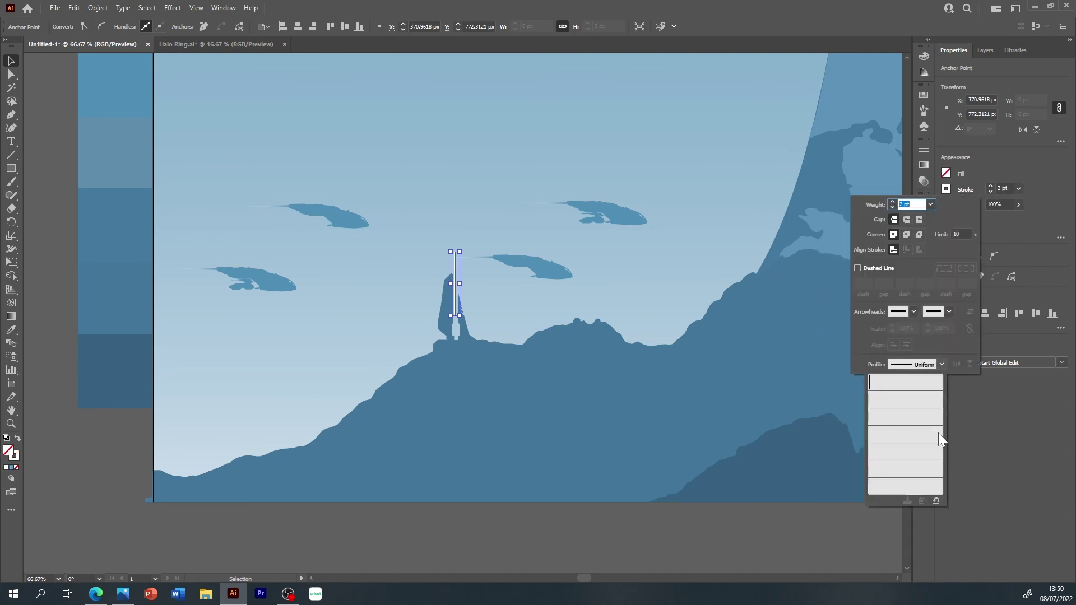
{"action": "left_click", "coordinate": [912, 407]}
{"action": "key", "text": "Escape"}
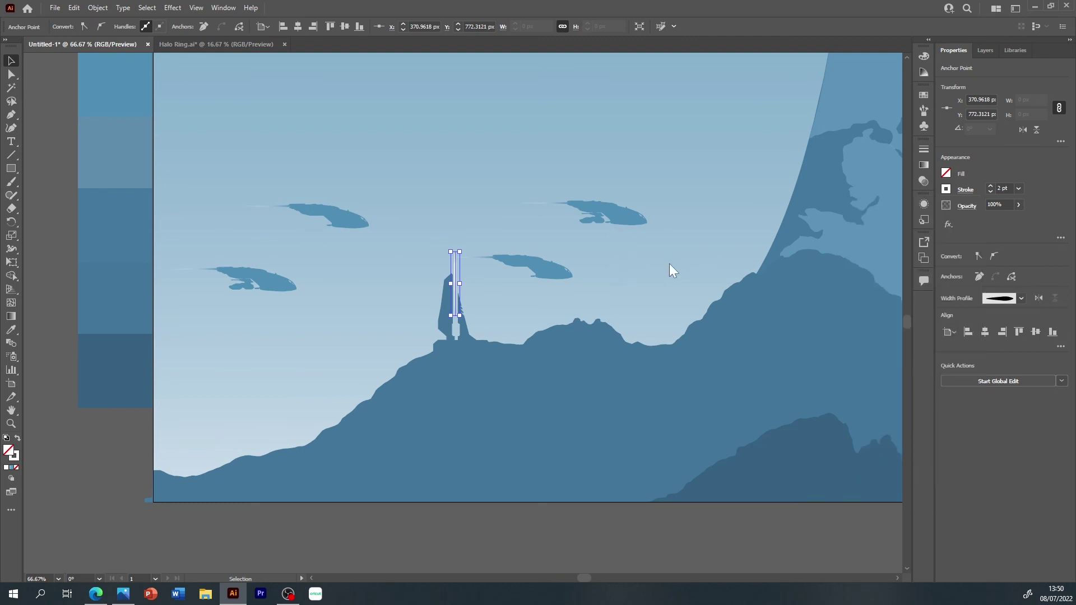
{"action": "key", "text": "ctrl+h"}
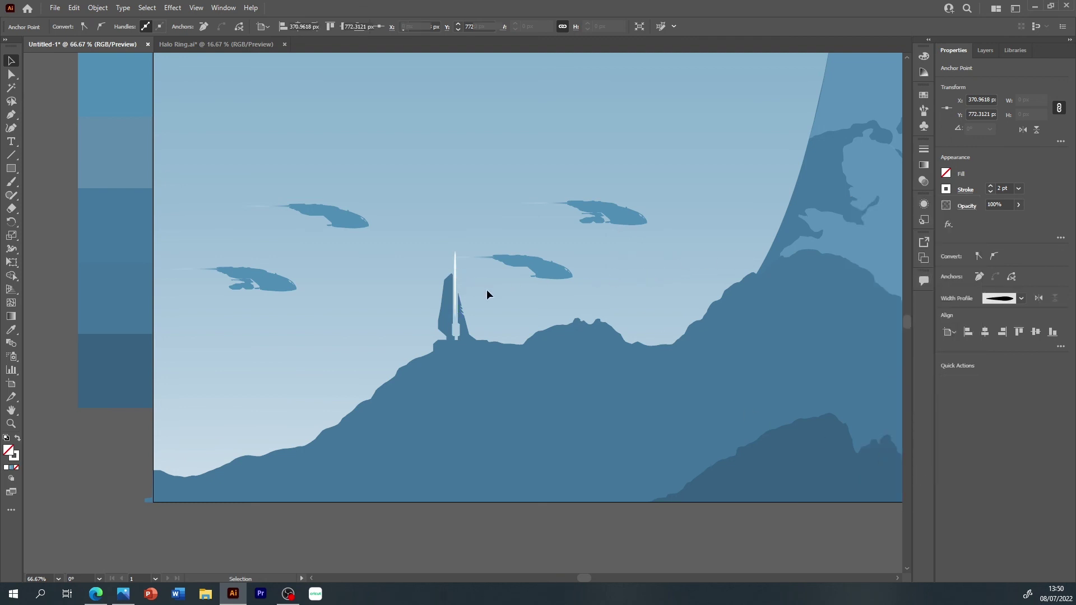
{"action": "key", "text": "ctrl+h"}
- Expand the beam's appearance and fill it with a 90° linear gradient
{"action": "left_click", "coordinate": [97, 7]}
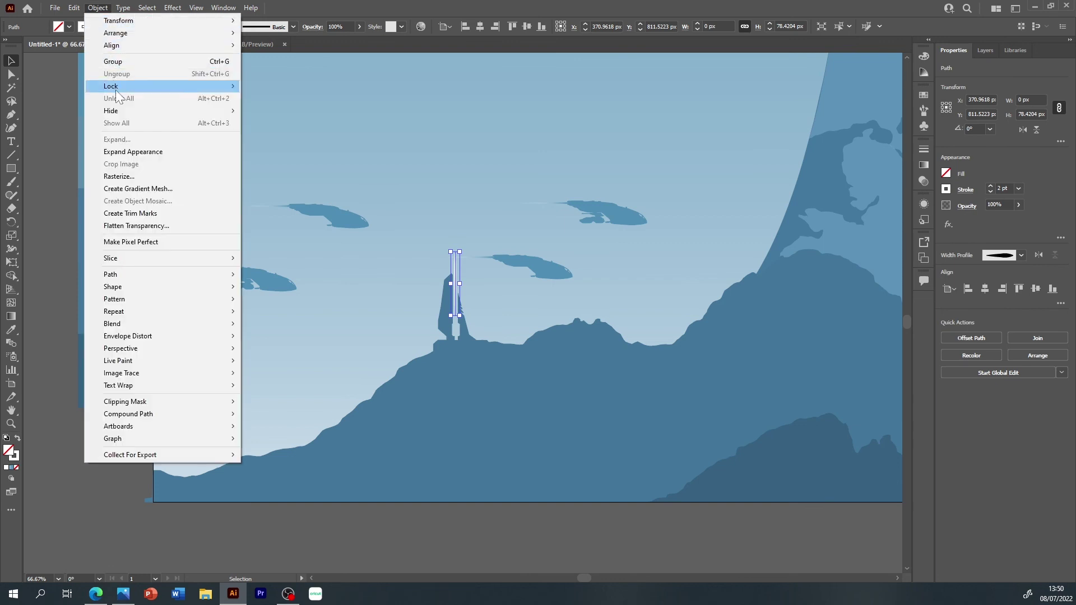
{"action": "left_click", "coordinate": [133, 152]}
{"action": "key", "text": "ctrl+plus"}
{"action": "key", "text": "ctrl+plus"}
{"action": "key", "text": "ctrl+plus"}
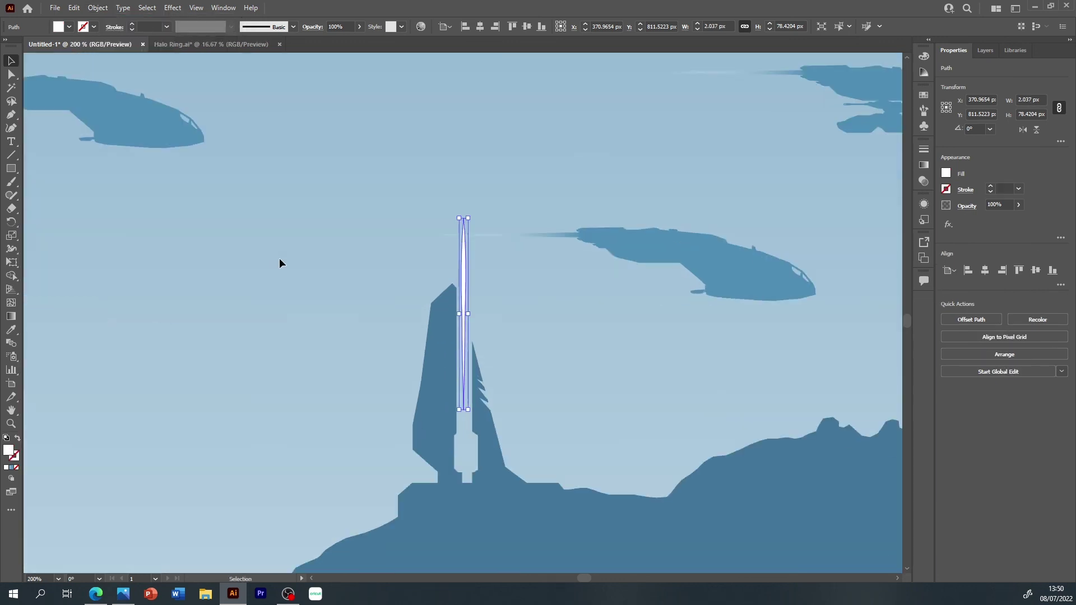
{"action": "left_click", "coordinate": [923, 165]}
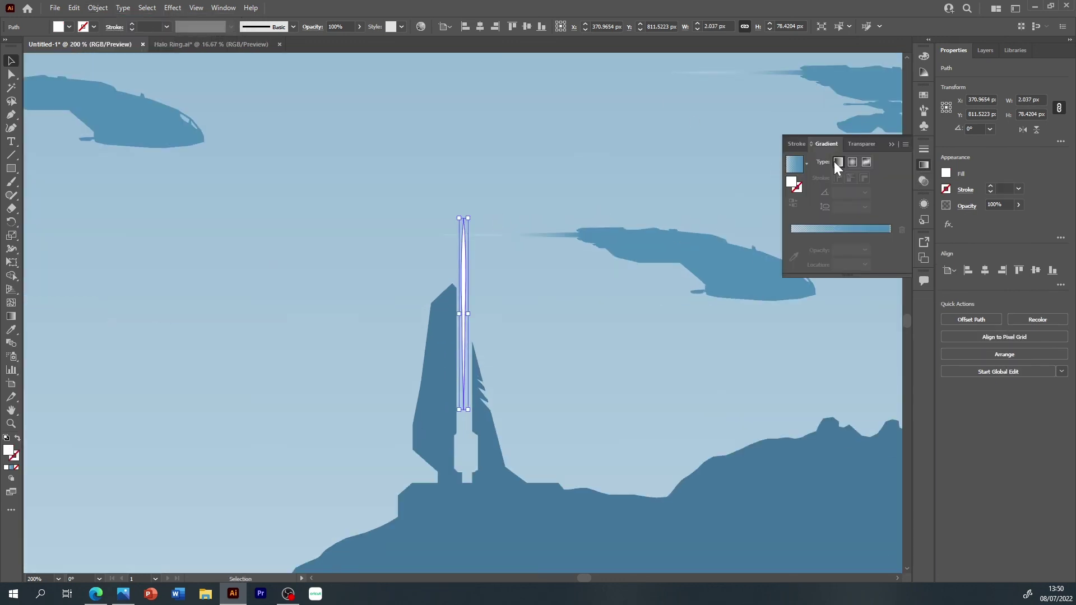
{"action": "left_click", "coordinate": [837, 162]}
{"action": "left_click", "coordinate": [864, 205]}
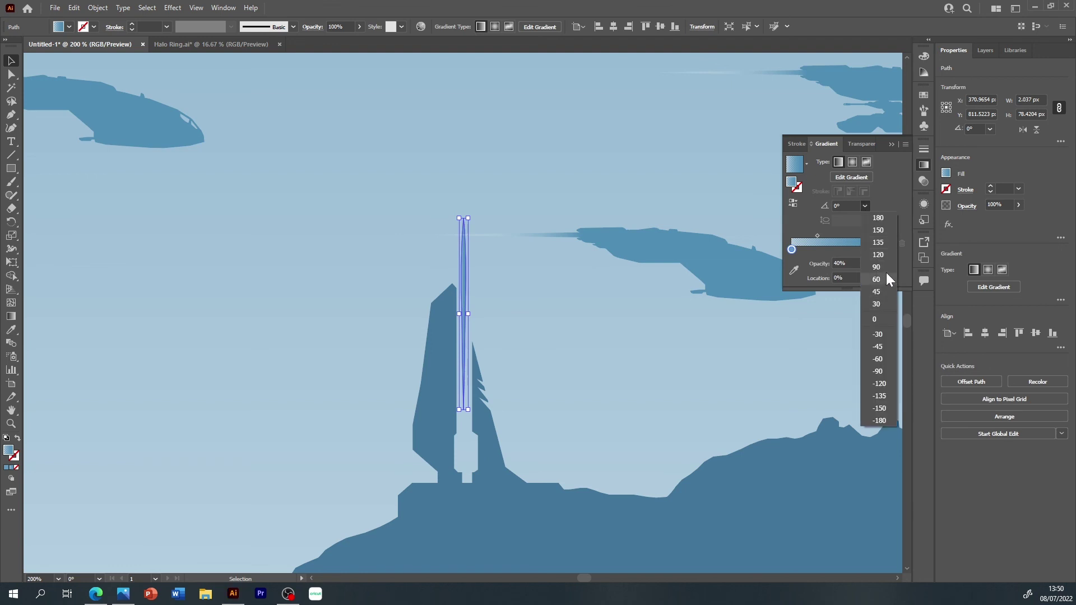
{"action": "left_click", "coordinate": [876, 268]}
- Make the top gradient stop white and sample a colour for the bottom stop
{"action": "left_click", "coordinate": [992, 287]}
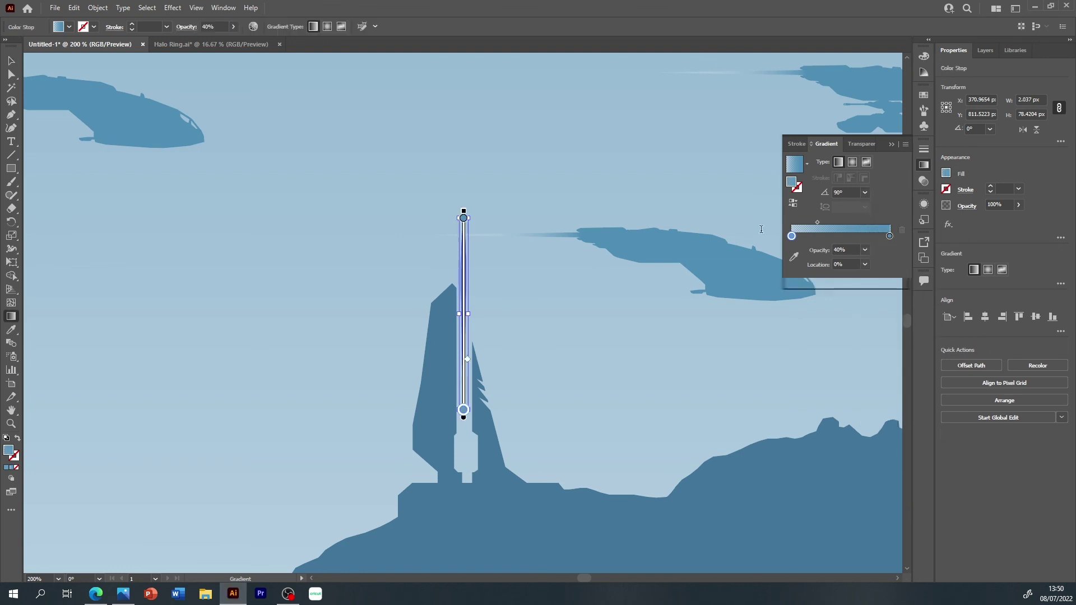
{"action": "left_click", "coordinate": [464, 218]}
{"action": "double_click", "coordinate": [464, 218]}
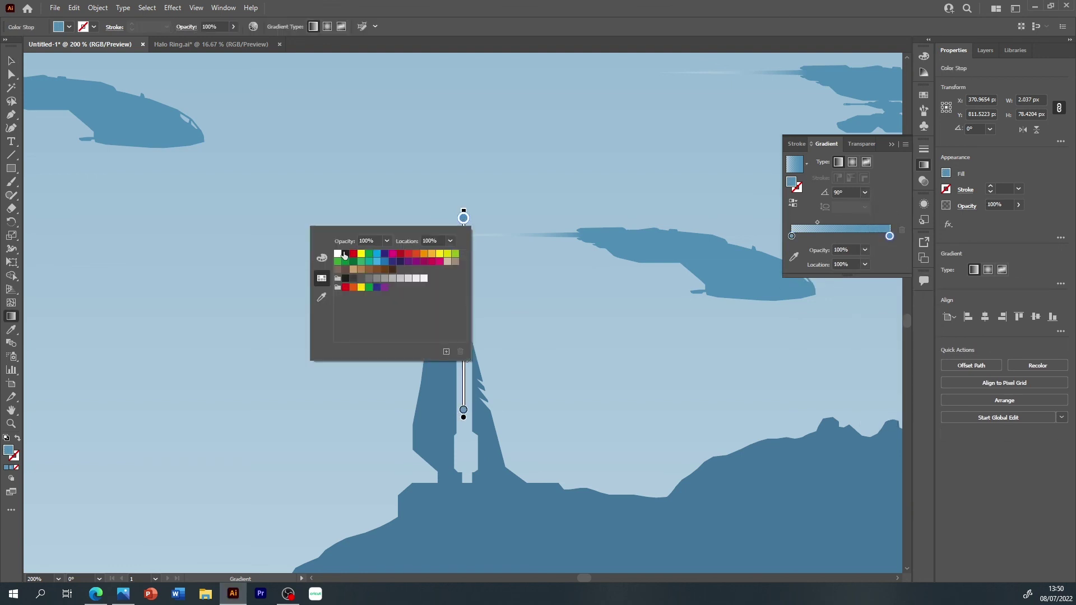
{"action": "left_click", "coordinate": [383, 241]}
{"action": "left_click", "coordinate": [533, 206]}
{"action": "left_click", "coordinate": [464, 410]}
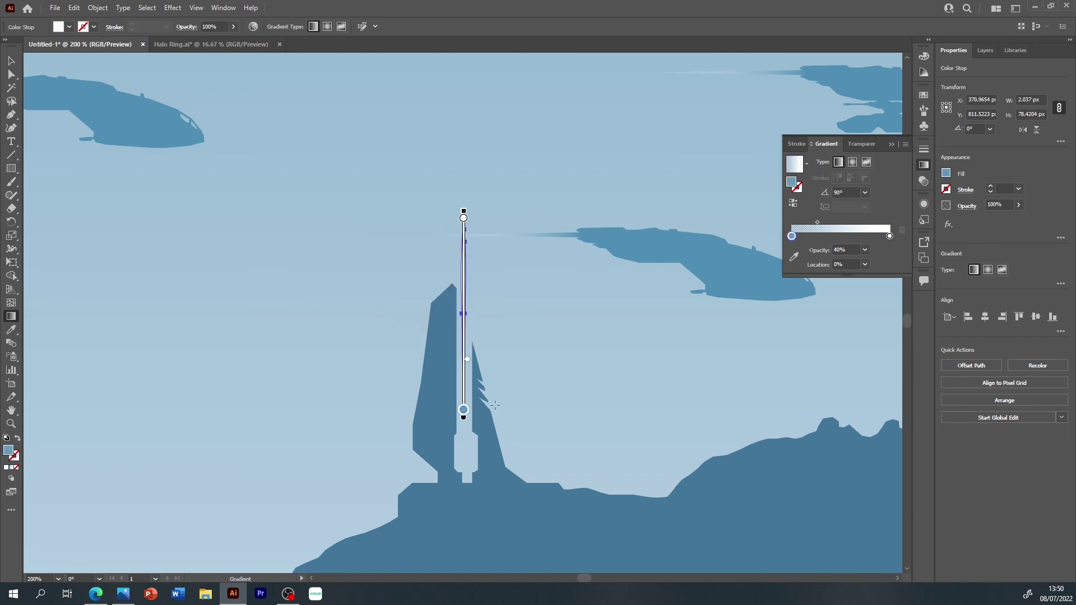
{"action": "left_click", "coordinate": [793, 257]}
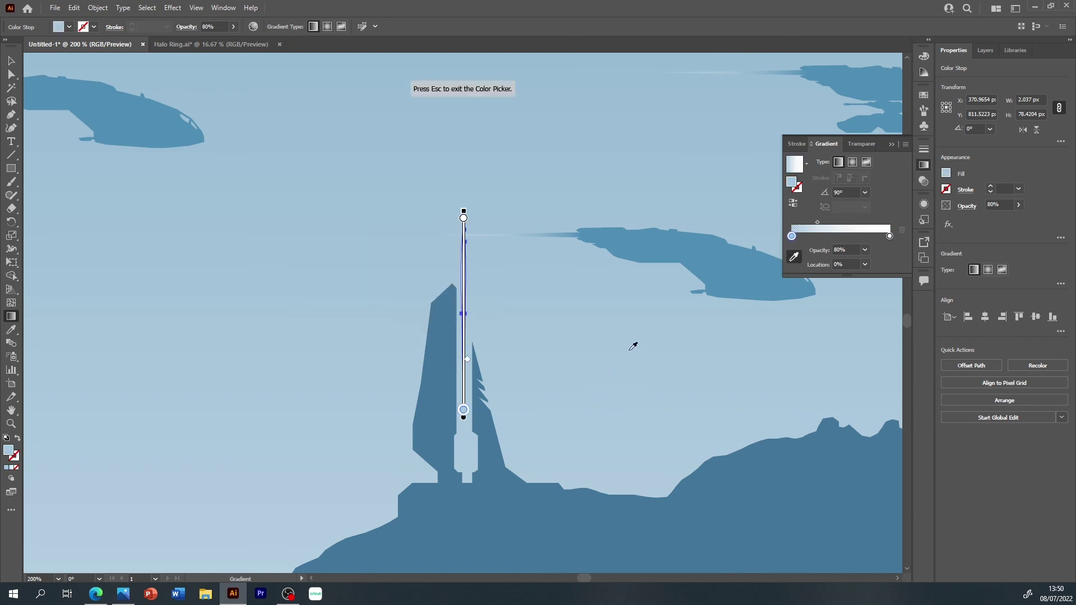
{"action": "key", "text": "Escape"}
{"action": "key", "text": "v"}
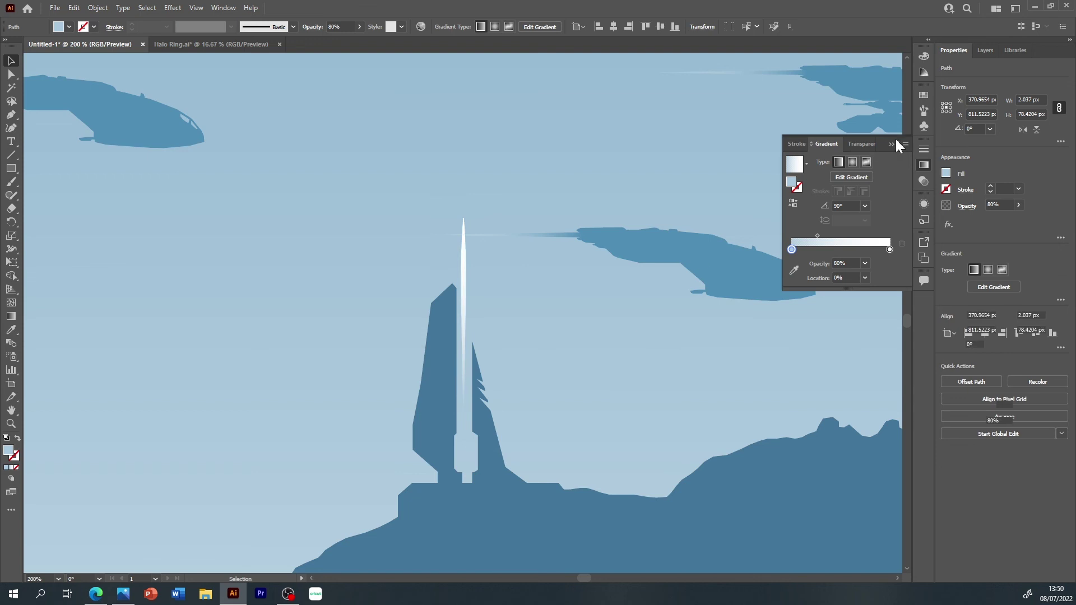
{"action": "left_click", "coordinate": [678, 219]}
- Set the beam's top gradient stop opacity to 80%
{"action": "left_click", "coordinate": [464, 270]}
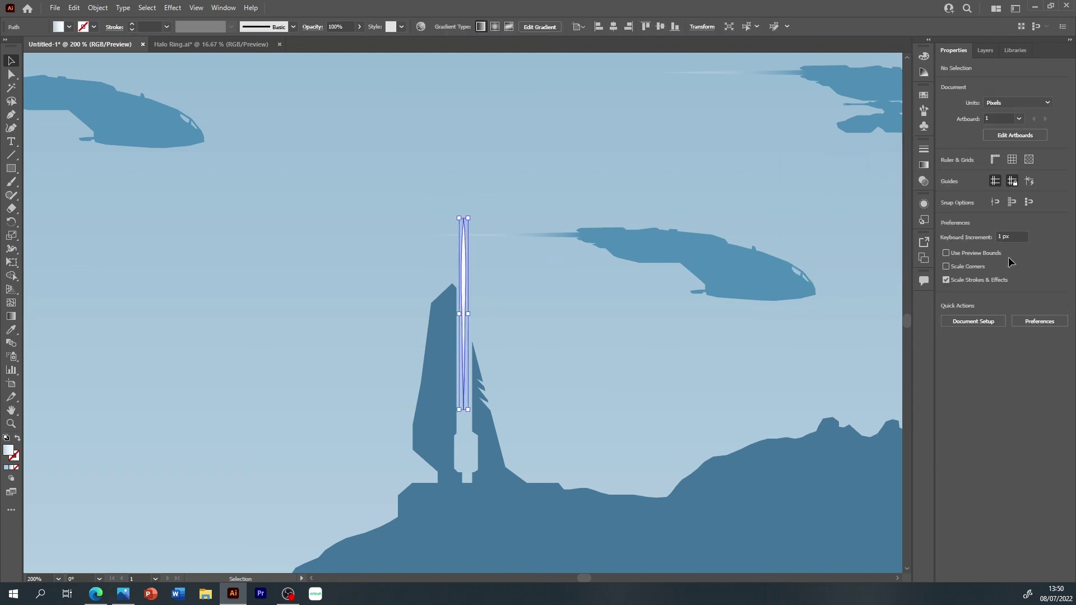
{"action": "left_click", "coordinate": [997, 287]}
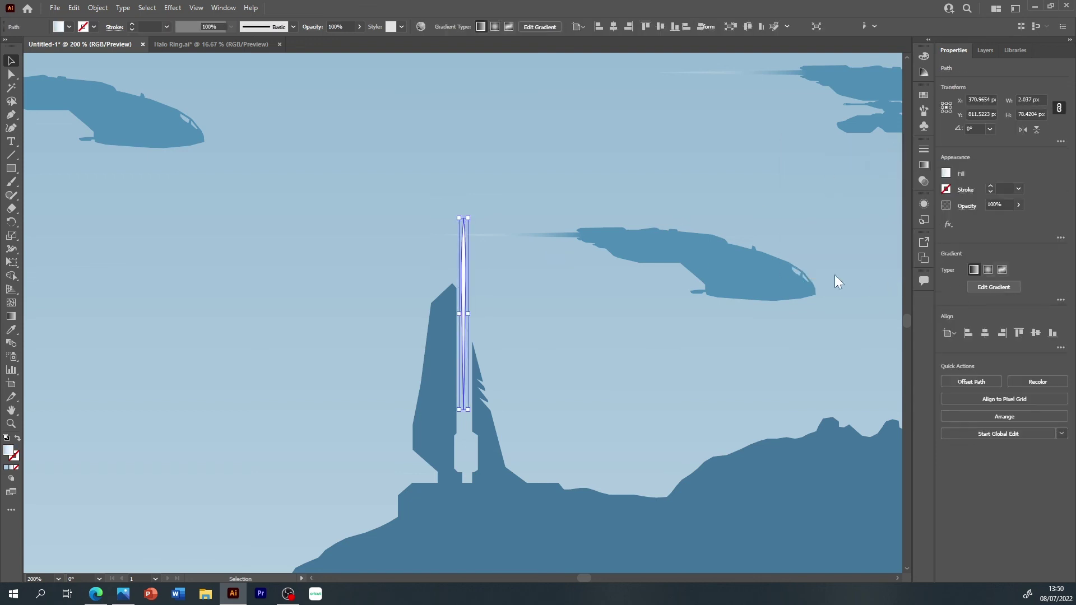
{"action": "left_click", "coordinate": [463, 218]}
{"action": "double_click", "coordinate": [464, 218]}
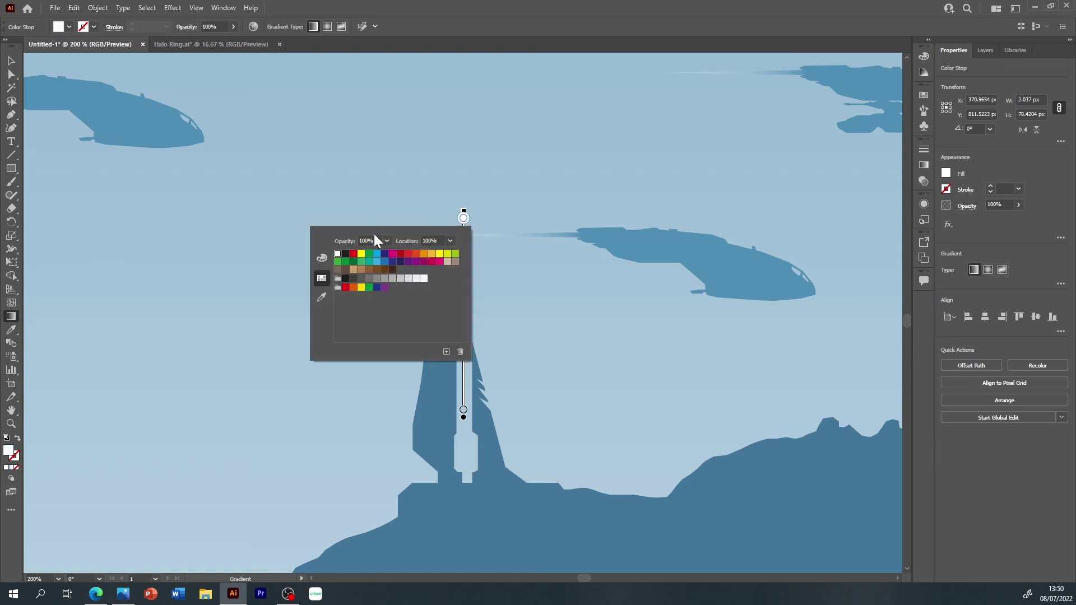
{"action": "left_click", "coordinate": [387, 241]}
{"action": "left_click", "coordinate": [401, 354]}
{"action": "left_click", "coordinate": [522, 276]}
{"action": "key", "text": "v"}
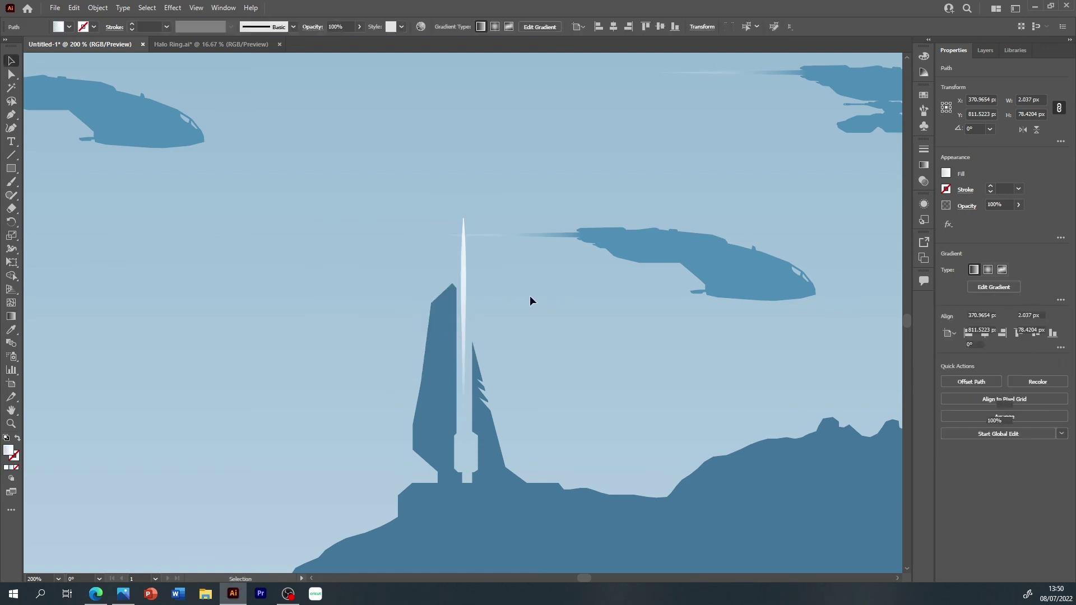
- Try 60% top stop opacity, then undo back to 80%
{"action": "key", "text": "ctrl+minus"}
{"action": "key", "text": "ctrl+minus"}
{"action": "key", "text": "ctrl+minus"}
{"action": "key", "text": "ctrl+minus"}
{"action": "key", "text": "ctrl+minus"}
{"action": "key", "text": "ctrl+minus"}
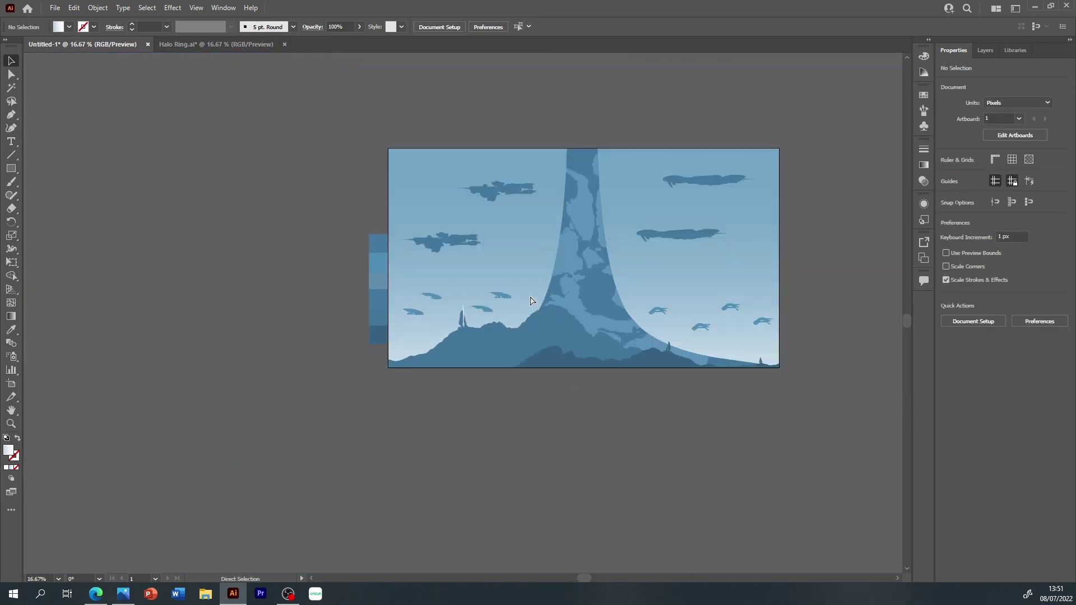
{"action": "left_click", "coordinate": [464, 313]}
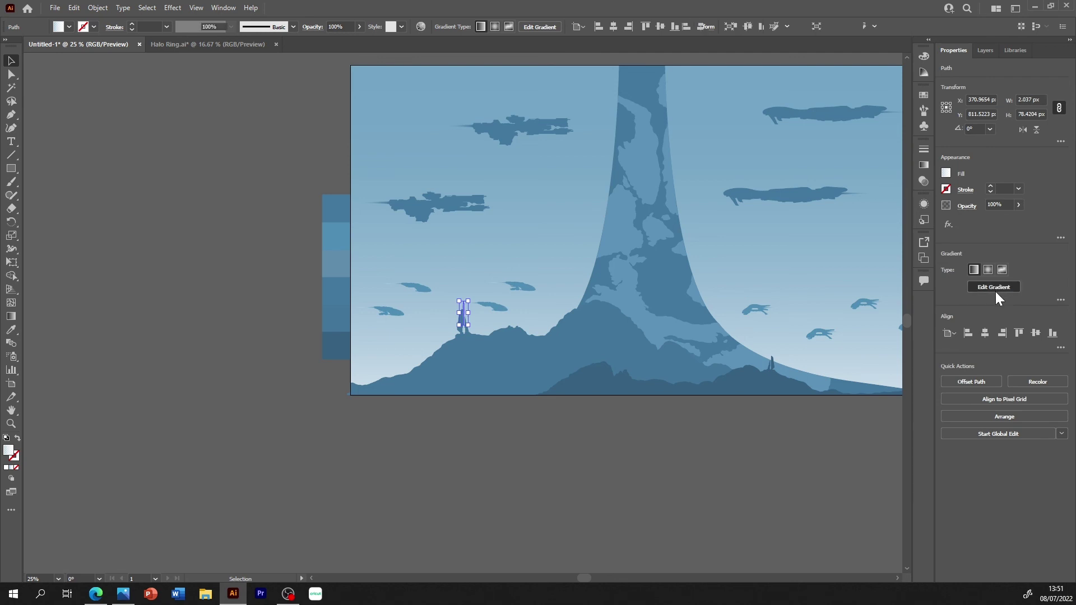
{"action": "left_click", "coordinate": [995, 292]}
{"action": "double_click", "coordinate": [464, 301]}
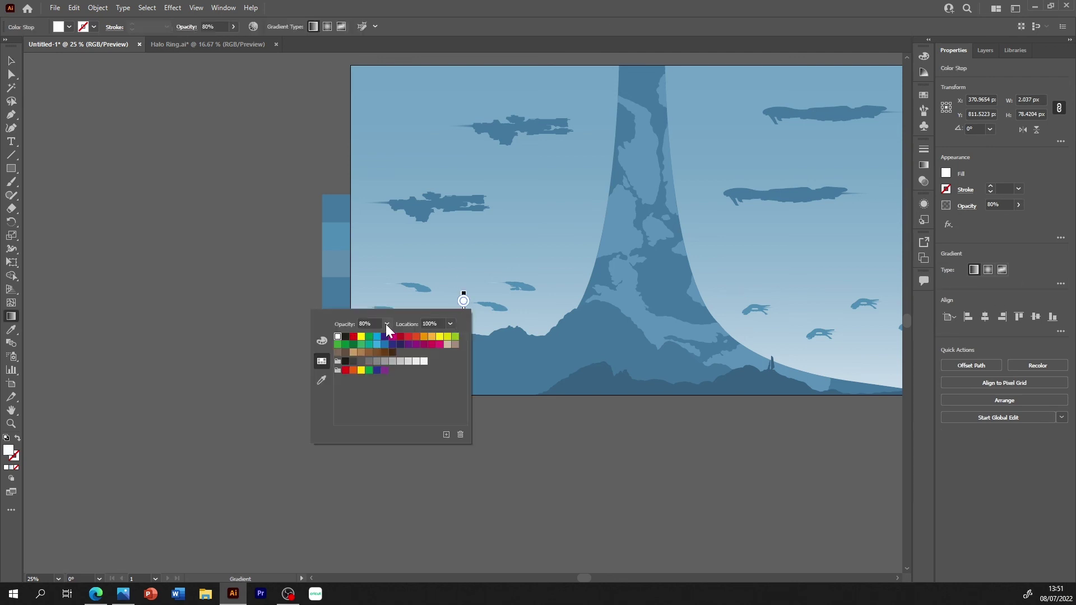
{"action": "left_click", "coordinate": [389, 326]}
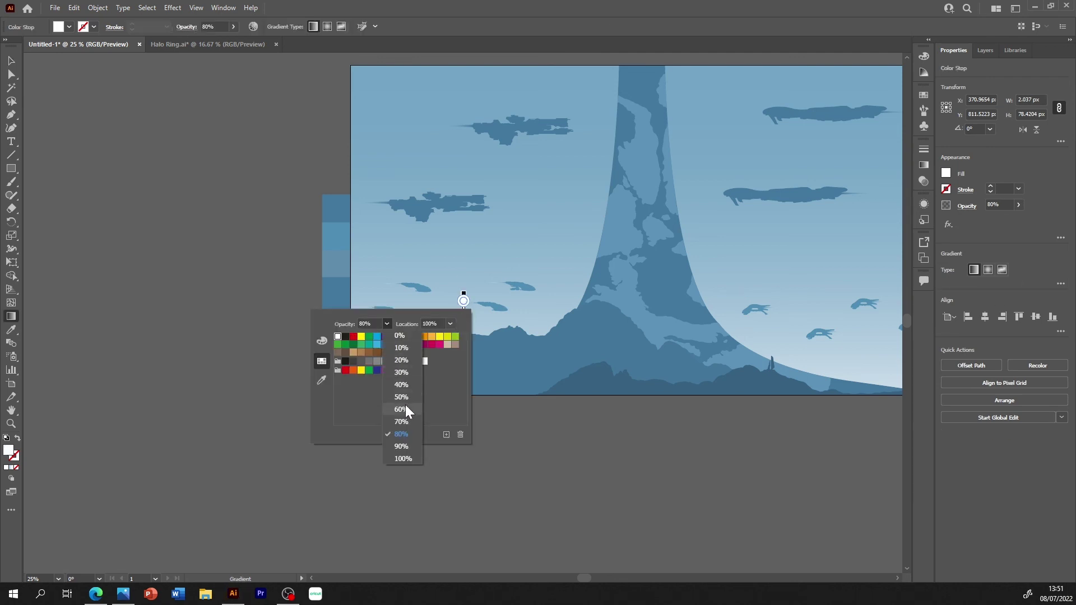
{"action": "left_click", "coordinate": [403, 409]}
{"action": "key", "text": "Escape"}
{"action": "key", "text": "v"}
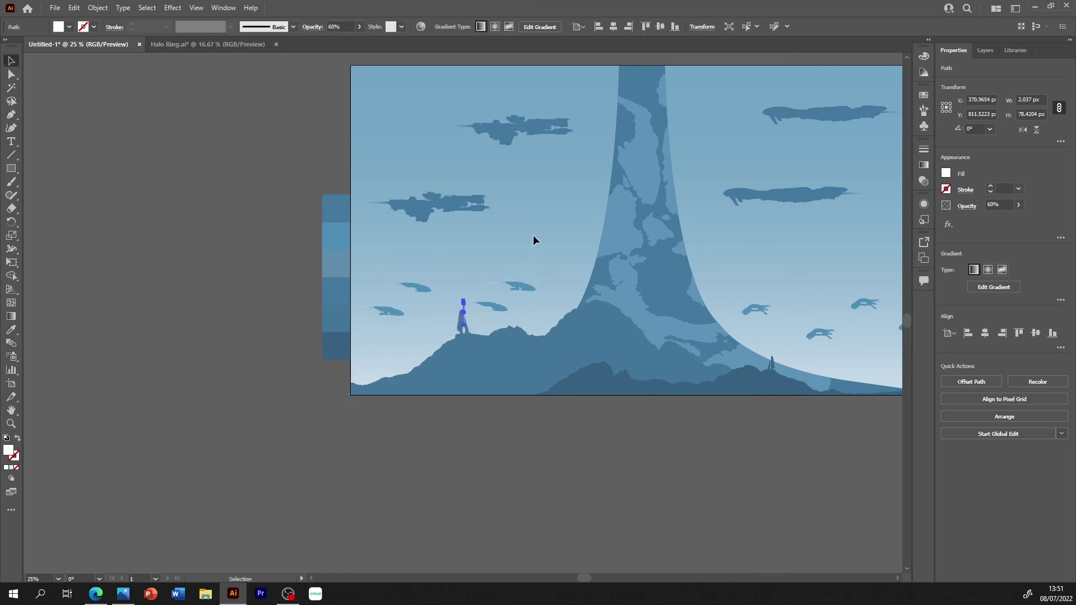
{"action": "key", "text": "ctrl+z"}
{"action": "left_click", "coordinate": [463, 308]}
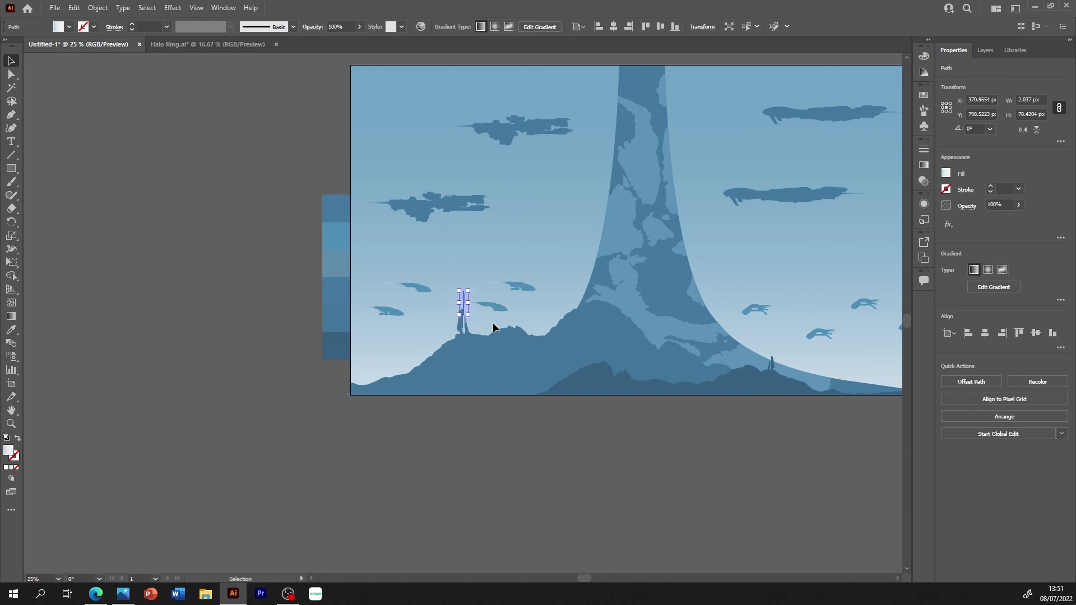
- Nudge the beam up, paste a copy, and move it to a new spot
{"action": "key", "text": "Up"}
{"action": "key", "text": "Up"}
{"action": "key", "text": "Up"}
{"action": "key", "text": "Up"}
{"action": "key", "text": "Up"}
{"action": "key", "text": "Up"}
{"action": "key", "text": "Up"}
{"action": "key", "text": "Up"}
{"action": "key", "text": "Up"}
{"action": "key", "text": "Up"}
{"action": "key", "text": "Up"}
{"action": "key", "text": "Up"}
{"action": "key", "text": "Up"}
{"action": "key", "text": "Up"}
{"action": "key", "text": "Up"}
{"action": "key", "text": "Up"}
{"action": "key", "text": "Up"}
{"action": "key", "text": "Up"}
{"action": "key", "text": "Up"}
{"action": "key", "text": "Up"}
{"action": "key", "text": "Up"}
{"action": "key", "text": "Up"}
{"action": "key", "text": "Up"}
{"action": "key", "text": "Up"}
{"action": "key", "text": "Up"}
{"action": "key", "text": "Up"}
{"action": "left_click", "coordinate": [543, 253]}
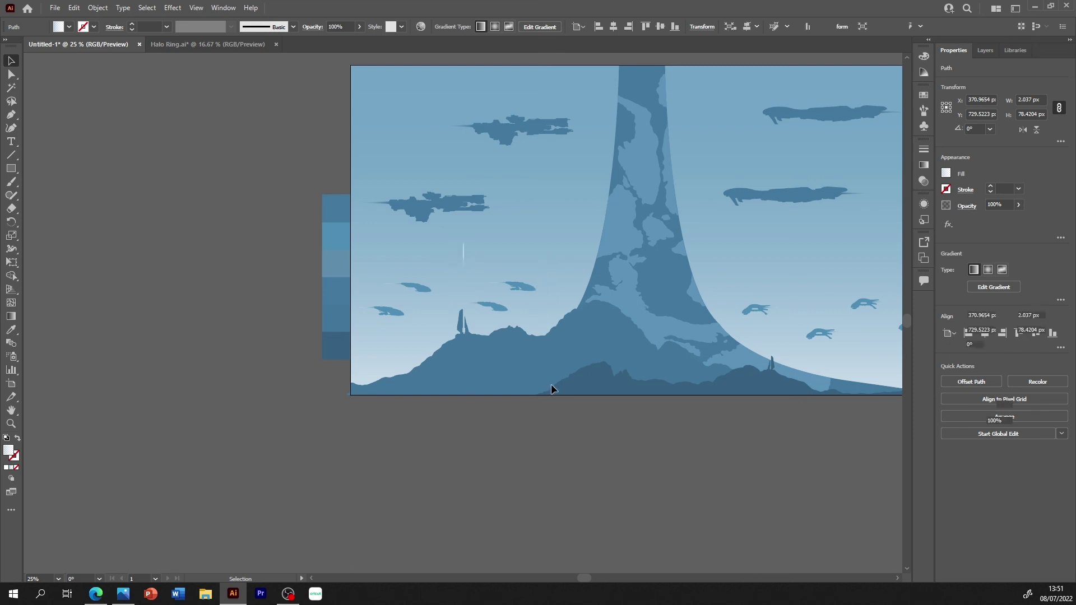
{"action": "left_click_drag", "start_coordinate": [585, 577], "coordinate": [598, 578]}
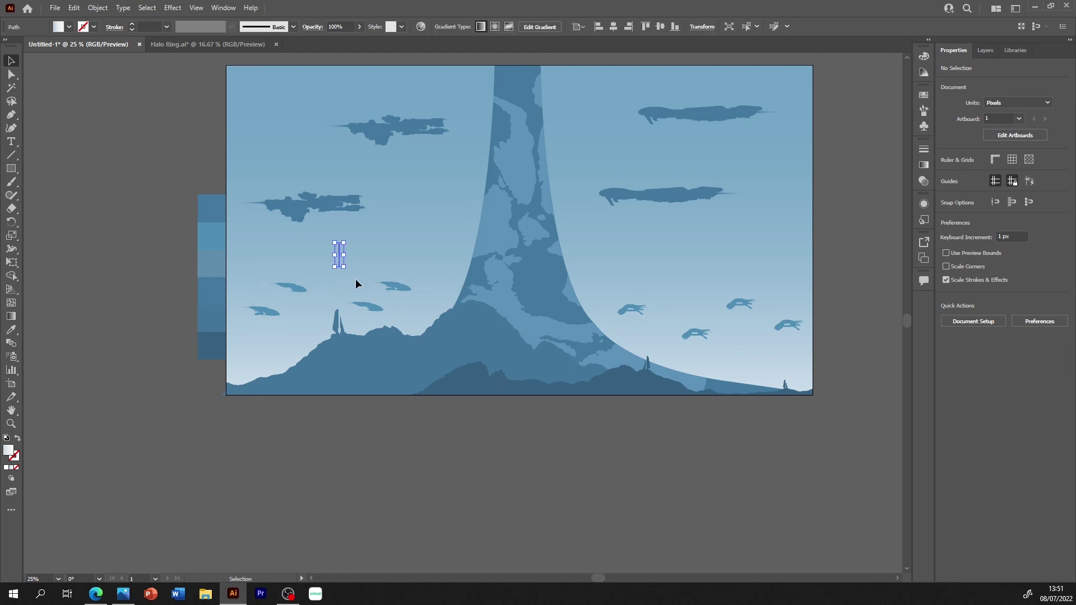
{"action": "key", "text": "ctrl+v"}
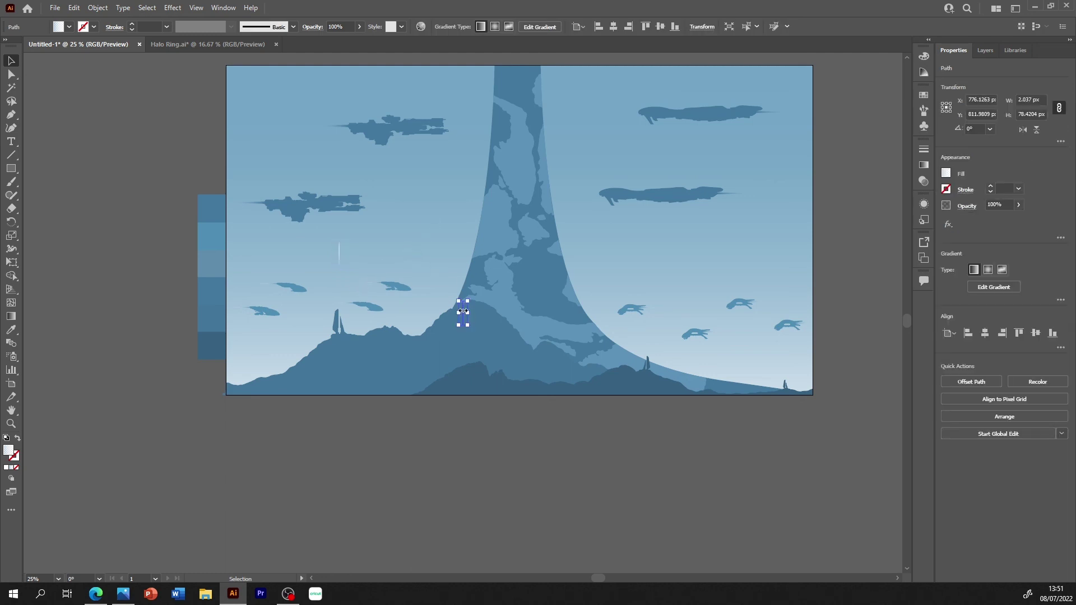
{"action": "left_click", "coordinate": [463, 312]}
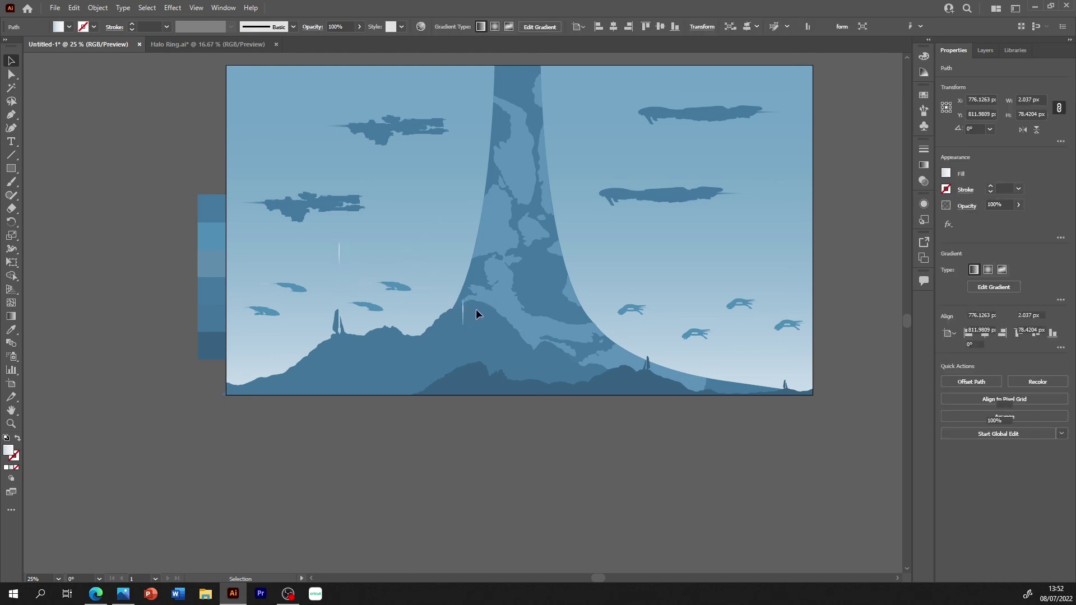
{"action": "left_click_drag", "start_coordinate": [463, 314], "coordinate": [553, 318]}
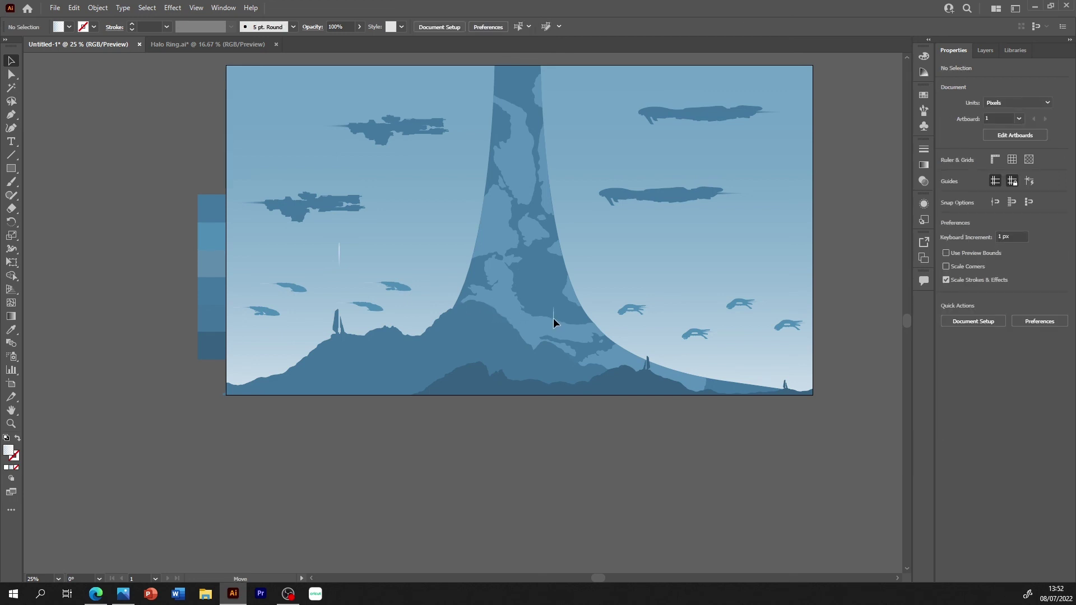
- Paste another beam copy and position it above the lower-right structure
{"action": "left_click", "coordinate": [641, 163]}
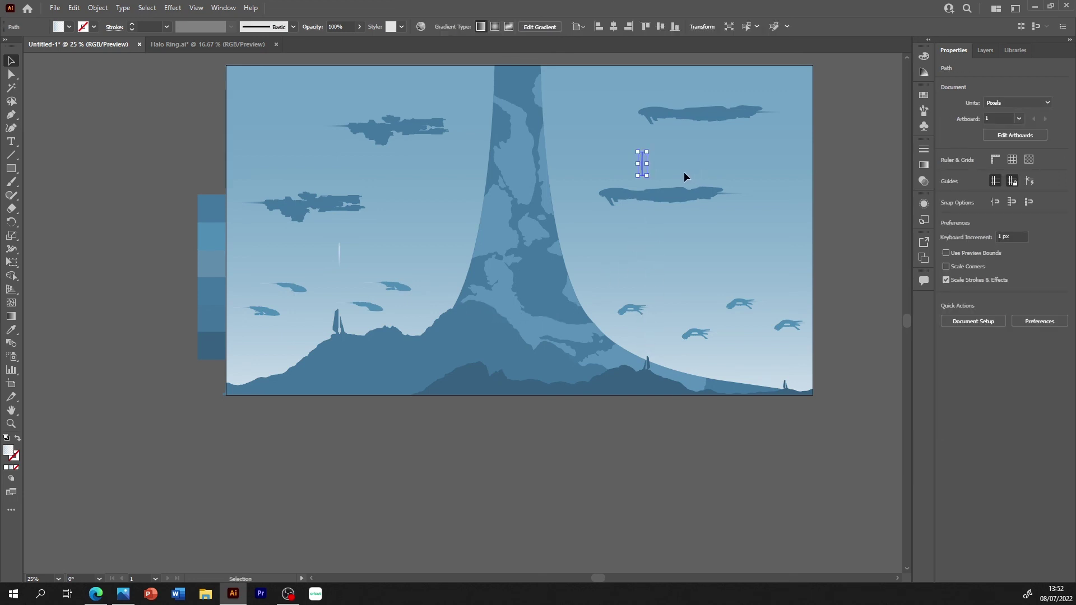
{"action": "key", "text": "ctrl+v"}
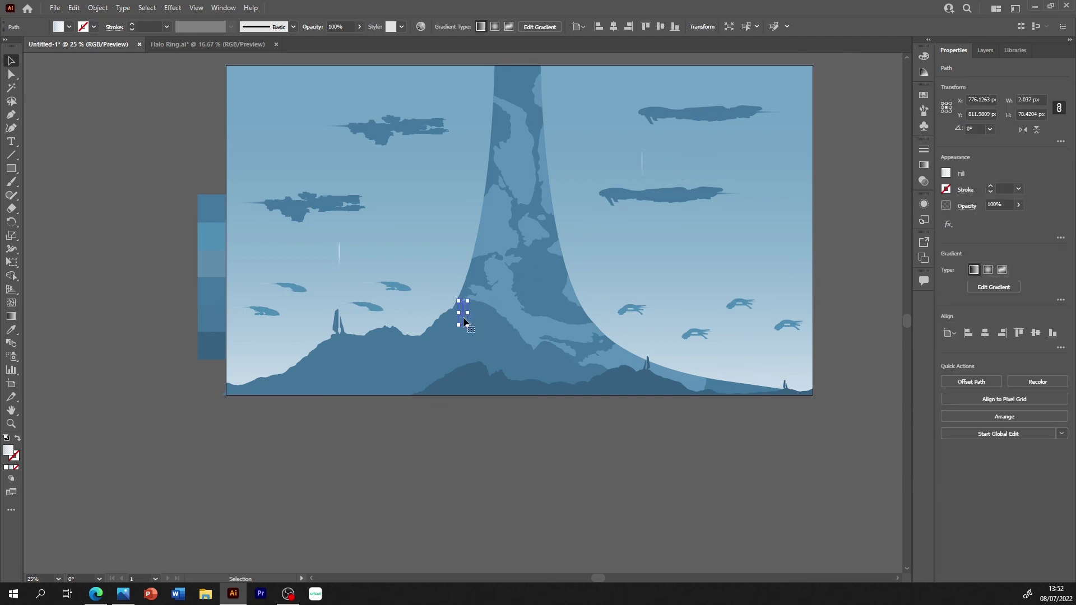
{"action": "left_click_drag", "start_coordinate": [464, 322], "coordinate": [471, 321]}
{"action": "key", "text": "ctrl+plus"}
{"action": "key", "text": "ctrl+plus"}
{"action": "key", "text": "ctrl+plus"}
{"action": "key", "text": "ctrl+plus"}
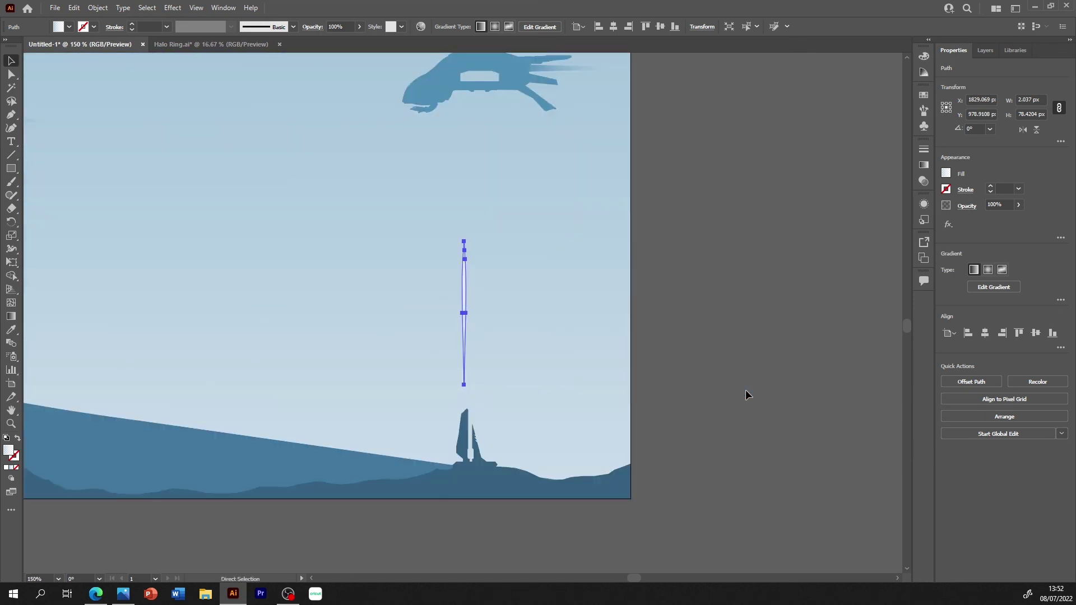
{"action": "key", "text": "ctrl+plus"}
- Make the copied beam slightly thinner and preview the whole scene
{"action": "left_click_drag", "start_coordinate": [468, 312], "coordinate": [466, 315]}
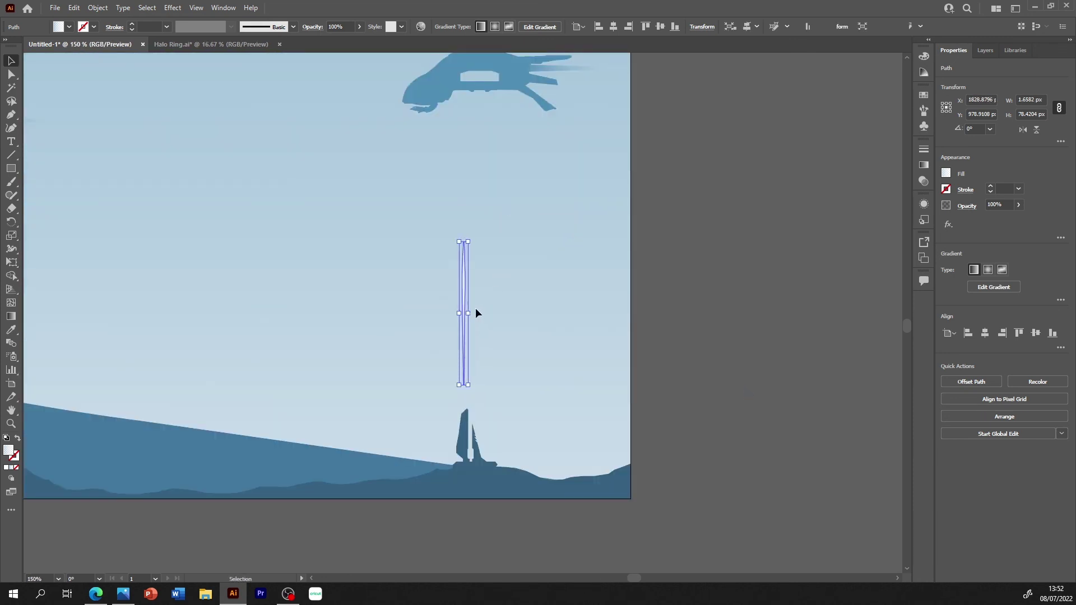
{"action": "key", "text": "ctrl+z"}
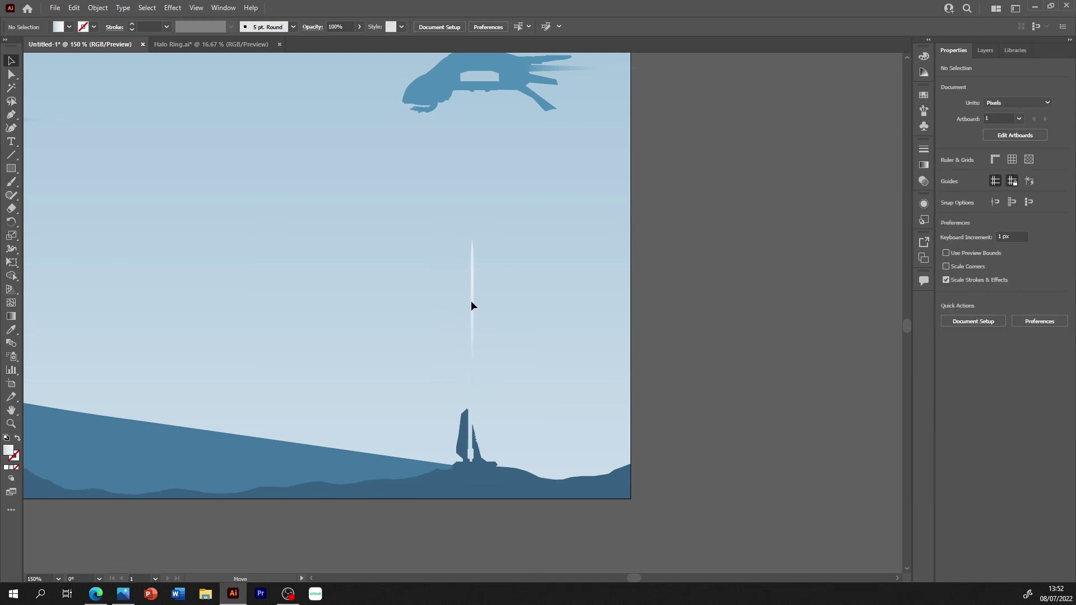
{"action": "left_click", "coordinate": [470, 301]}
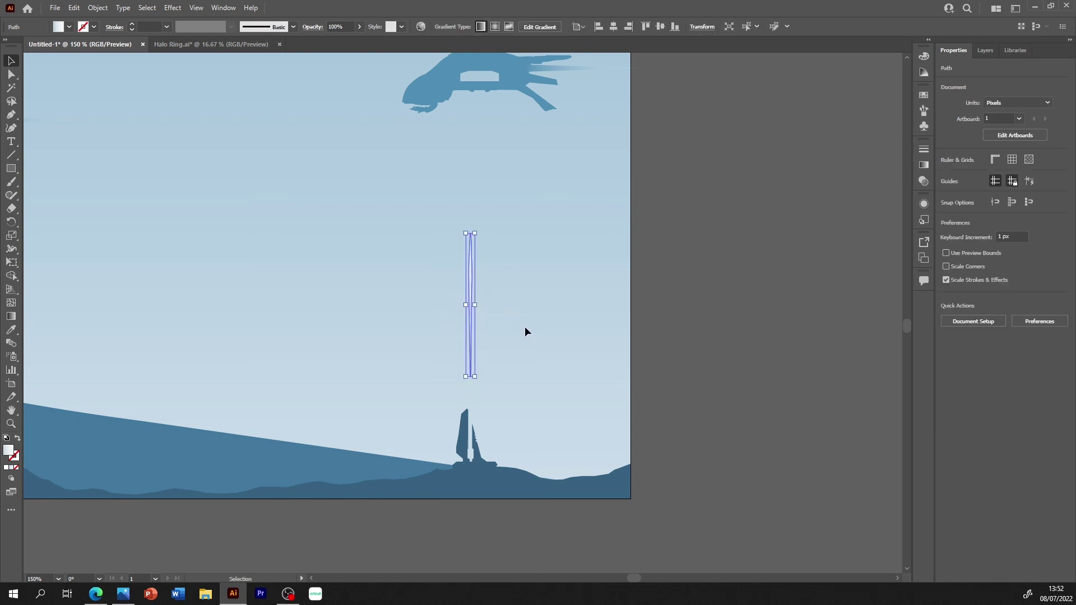
{"action": "key", "text": "ctrl+h"}
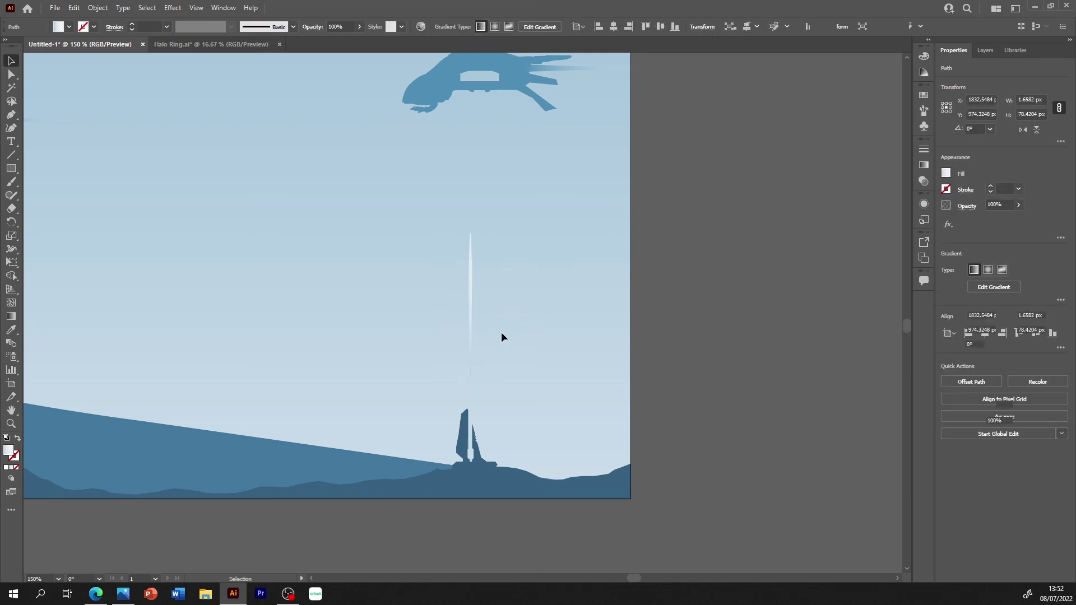
{"action": "key", "text": "ctrl+shift+a"}
{"action": "key", "text": "ctrl+minus"}
{"action": "key", "text": "ctrl+minus"}
{"action": "key", "text": "ctrl+minus"}
{"action": "key", "text": "ctrl+minus"}
{"action": "key", "text": "ctrl+minus"}
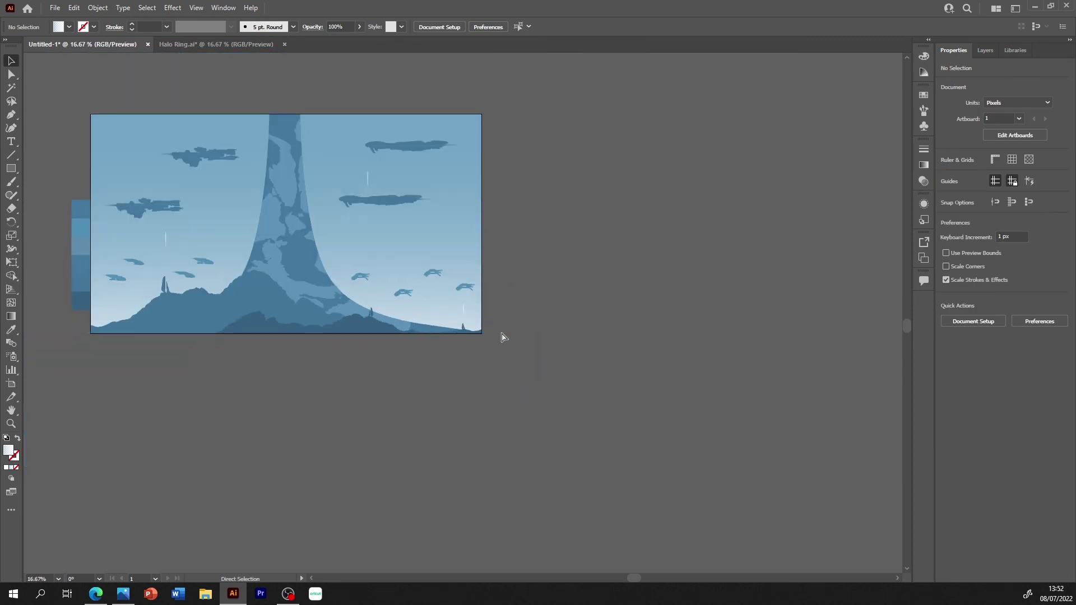
- Unlock the Ships layer and zoom in on the small ship trails
{"action": "key", "text": "F7"}
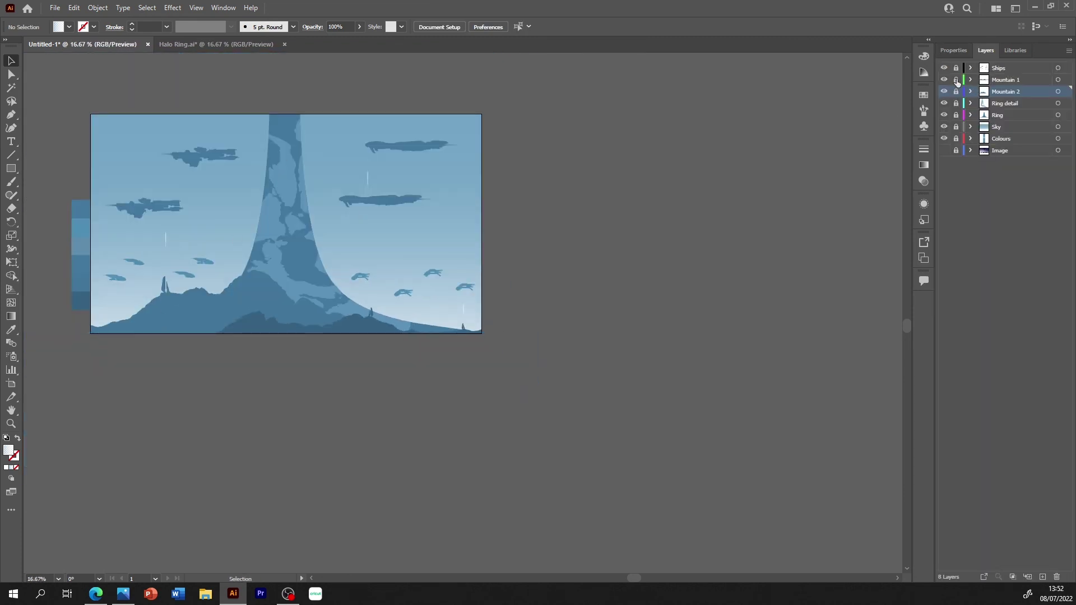
{"action": "left_click", "coordinate": [956, 68]}
{"action": "left_click", "coordinate": [171, 272]}
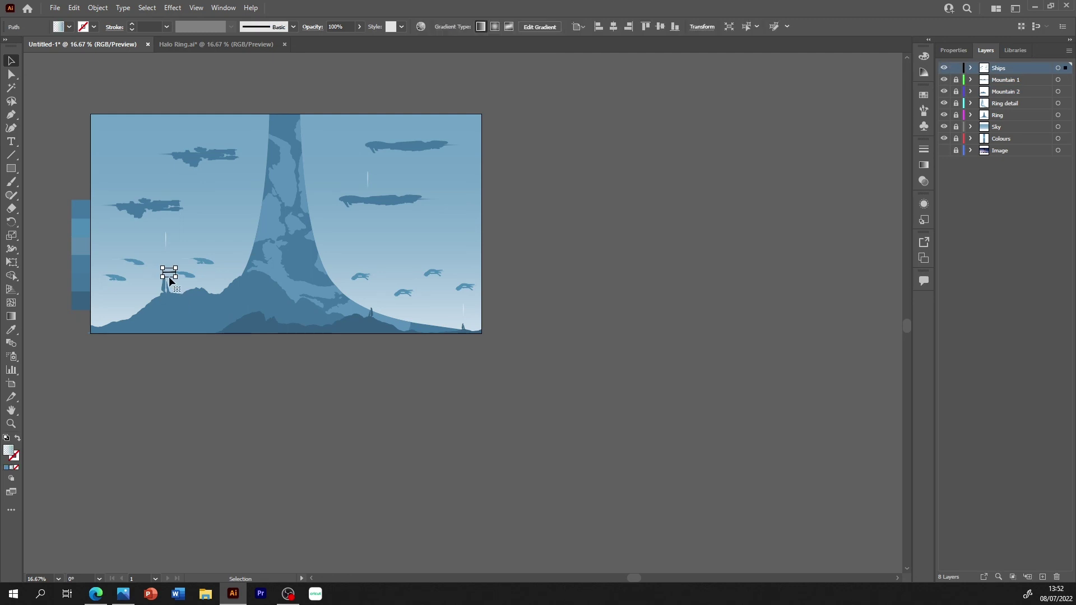
{"action": "key", "text": "ctrl+plus"}
{"action": "key", "text": "ctrl+plus"}
{"action": "key", "text": "ctrl+plus"}
{"action": "key", "text": "ctrl+plus"}
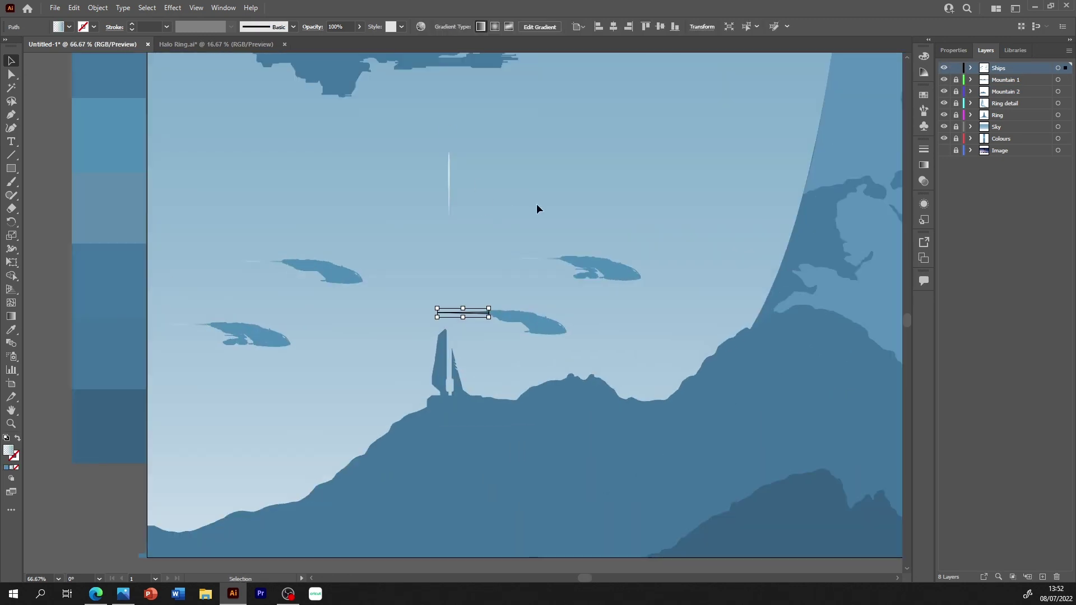
{"action": "key", "text": "Delete"}
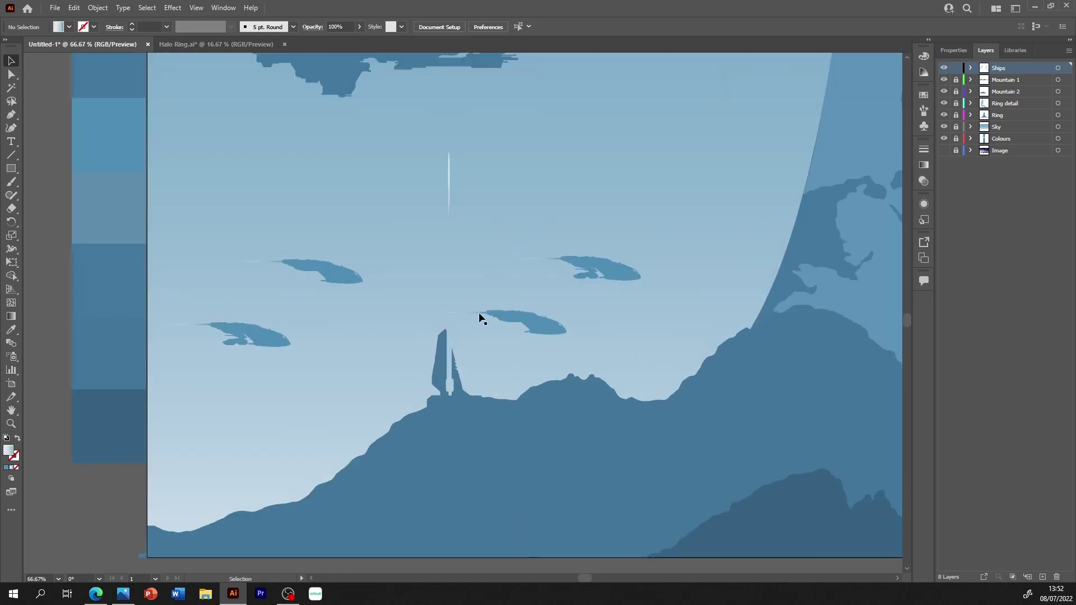
{"action": "key", "text": "a"}
{"action": "scroll", "coordinate": [483, 292], "scroll_direction": "up", "scroll_amount": 2, "text": "alt"}
{"action": "scroll", "coordinate": [483, 292], "scroll_direction": "down", "scroll_amount": 1, "text": "alt"}
{"action": "scroll", "coordinate": [483, 291], "scroll_direction": "down", "scroll_amount": 1, "text": "alt"}
{"action": "key", "text": "v"}
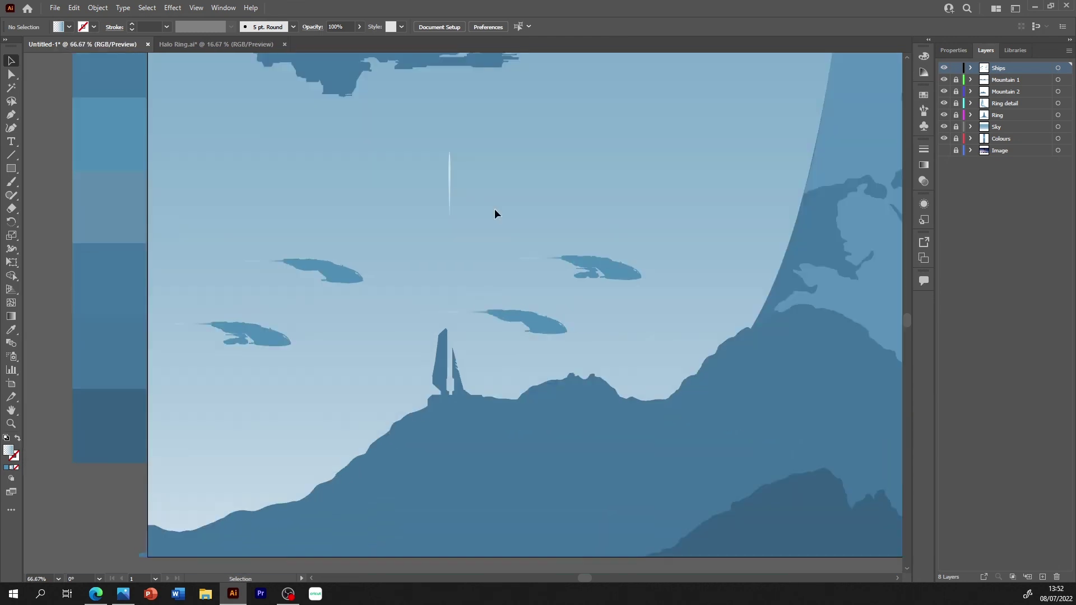
- Give the four ship trails a gradient with a sky-blue stop at 40% opacity
{"action": "left_click", "coordinate": [482, 313]}
{"action": "left_click", "coordinate": [549, 257], "text": "shift"}
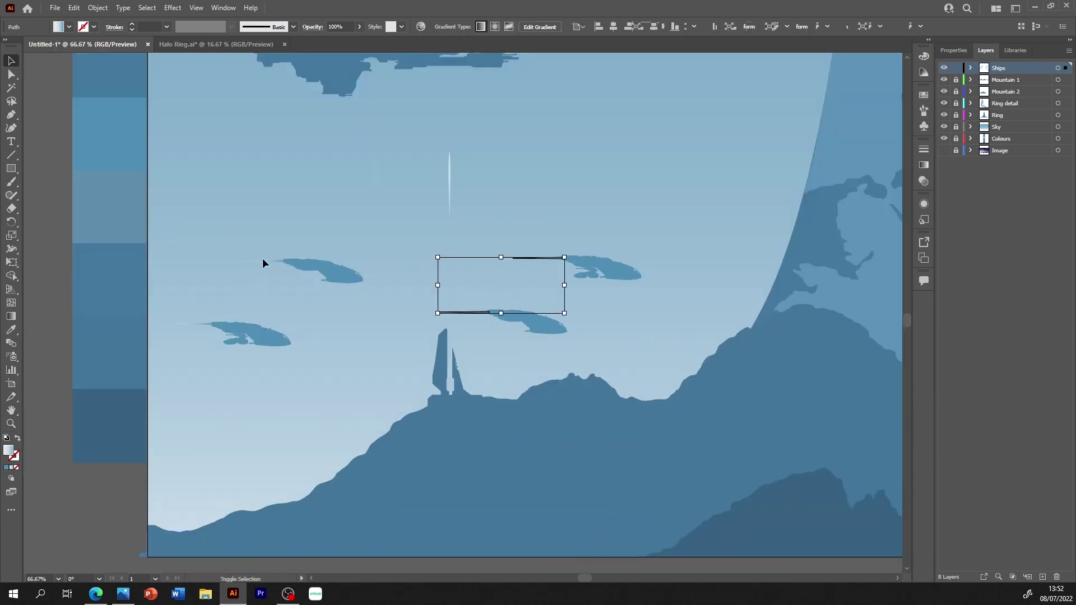
{"action": "left_click", "coordinate": [270, 261], "text": "shift"}
{"action": "left_click", "coordinate": [201, 325], "text": "shift"}
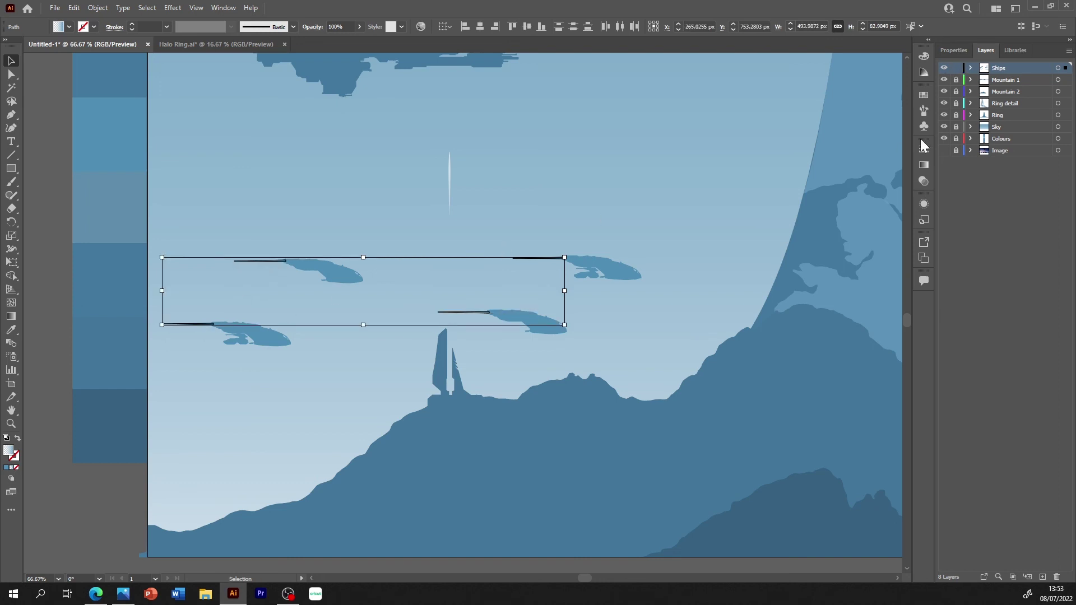
{"action": "left_click", "coordinate": [924, 164]}
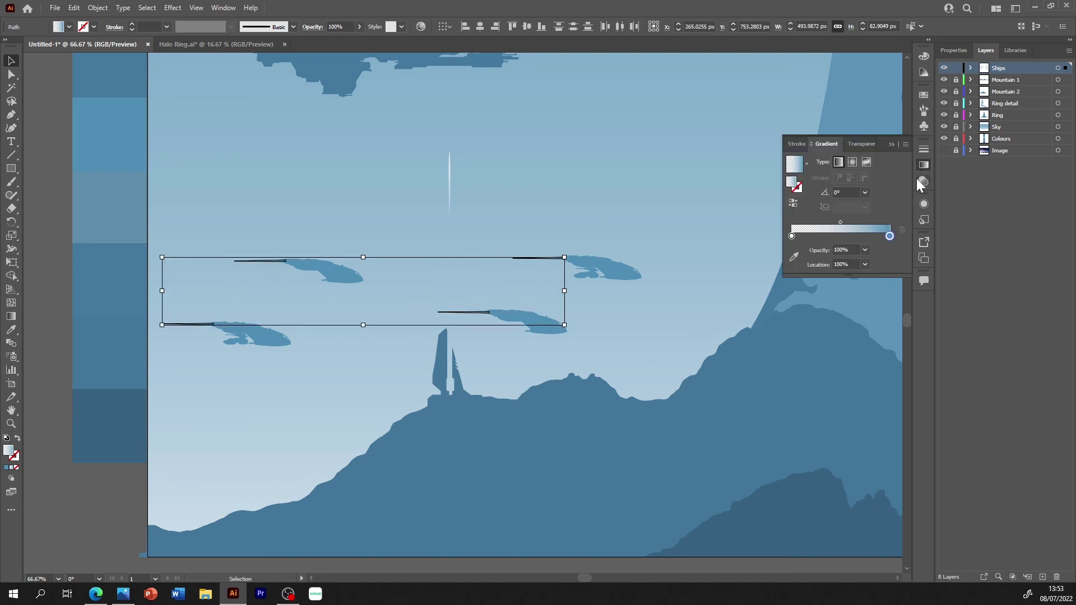
{"action": "left_click", "coordinate": [795, 257]}
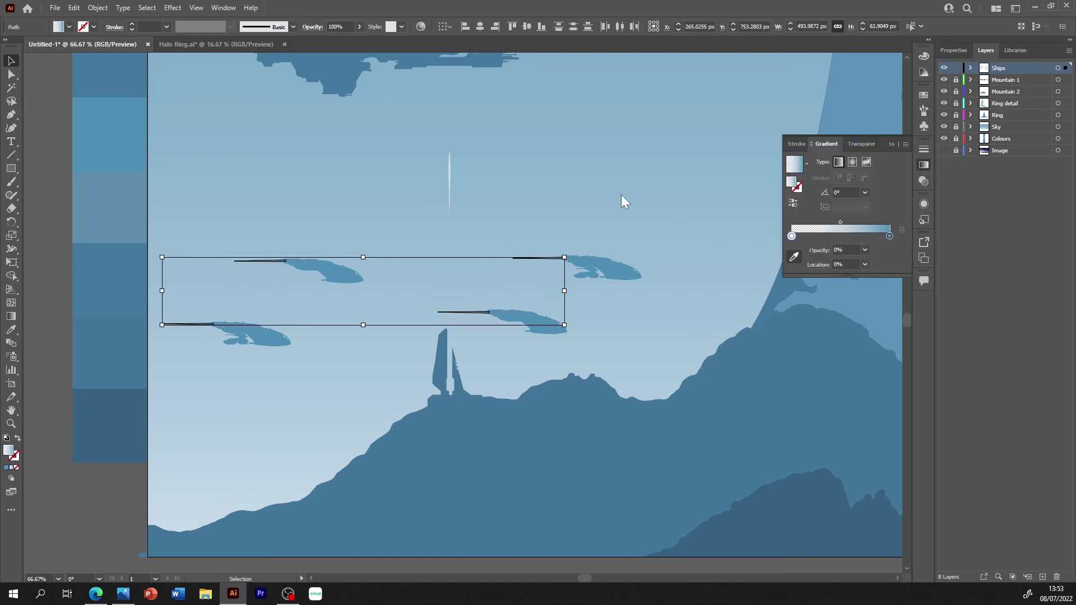
{"action": "left_click", "coordinate": [765, 210]}
{"action": "left_click", "coordinate": [864, 250]}
{"action": "left_click", "coordinate": [880, 315]}
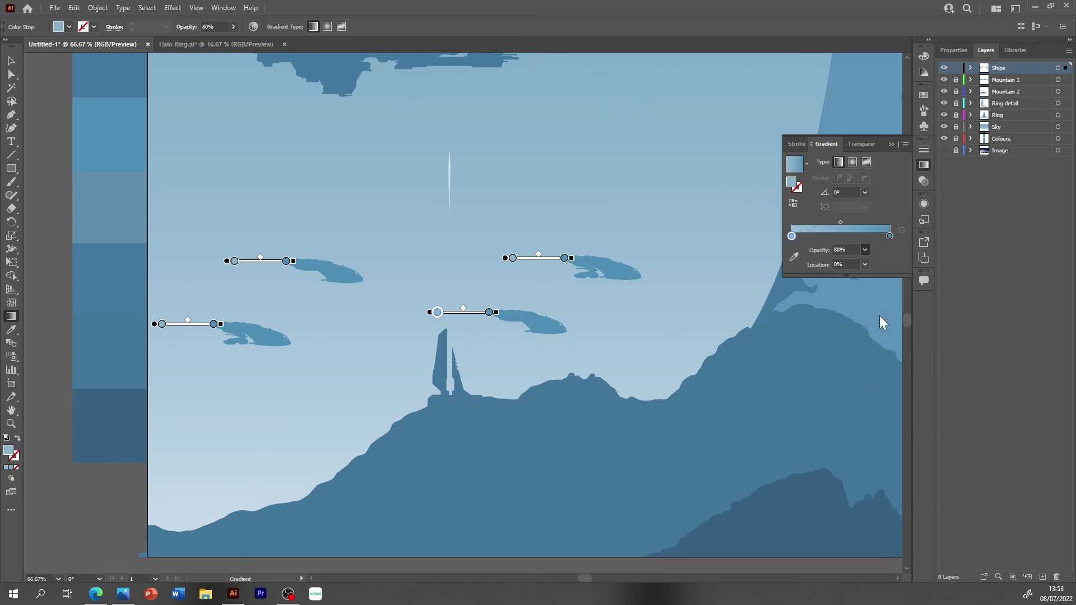
{"action": "left_click", "coordinate": [891, 144]}
{"action": "key", "text": "v"}
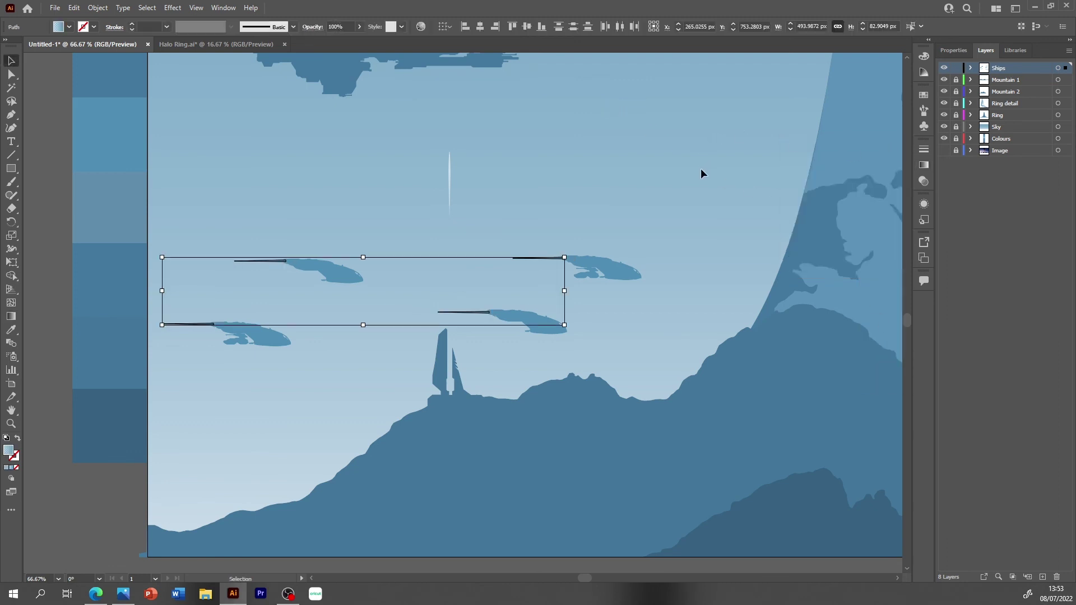
- Preview the full scene and hide the Colours layer swatches
{"action": "key", "text": "ctrl+h"}
{"action": "key", "text": "ctrl+shift+a"}
{"action": "key", "text": "ctrl+minus"}
{"action": "key", "text": "ctrl+minus"}
{"action": "key", "text": "ctrl+minus"}
{"action": "key", "text": "ctrl+minus"}
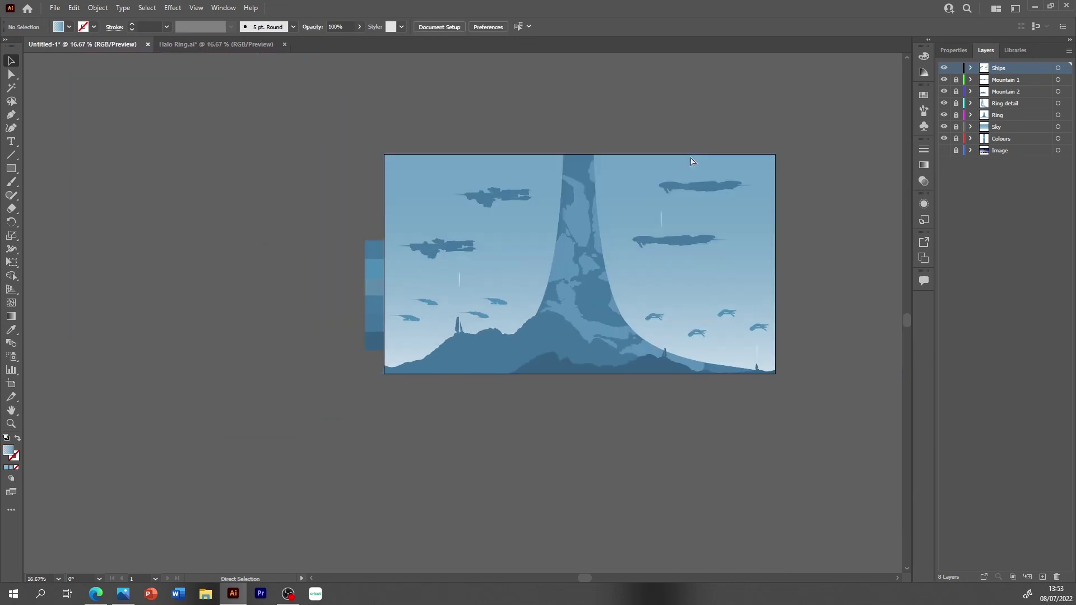
{"action": "scroll", "coordinate": [580, 579], "scroll_direction": "right", "scroll_amount": 3}
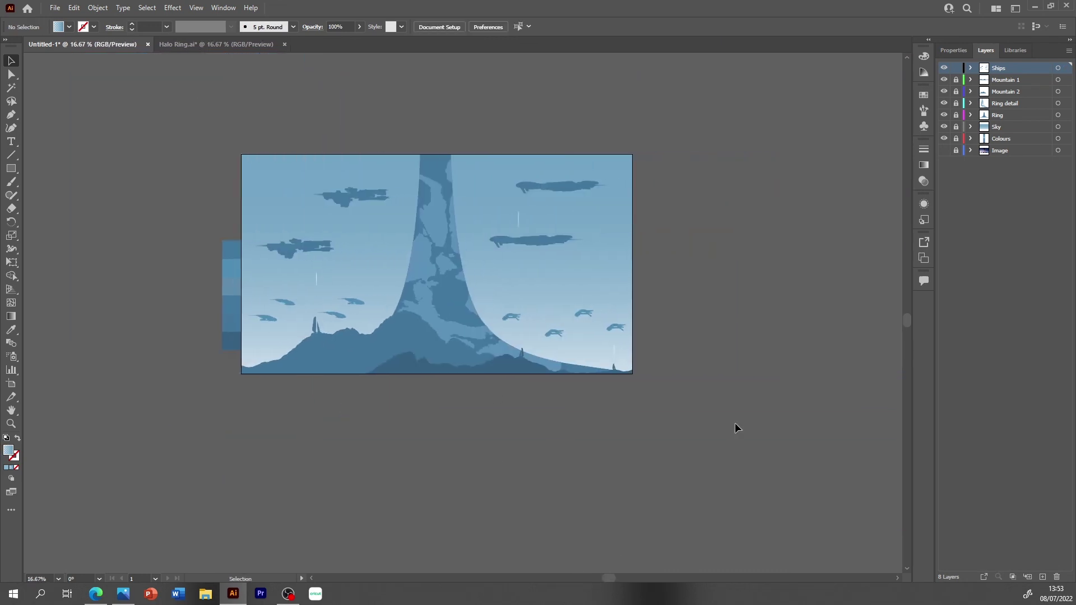
{"action": "left_click", "coordinate": [944, 139]}
{"action": "scroll", "coordinate": [906, 318], "scroll_direction": "up", "scroll_amount": 2}
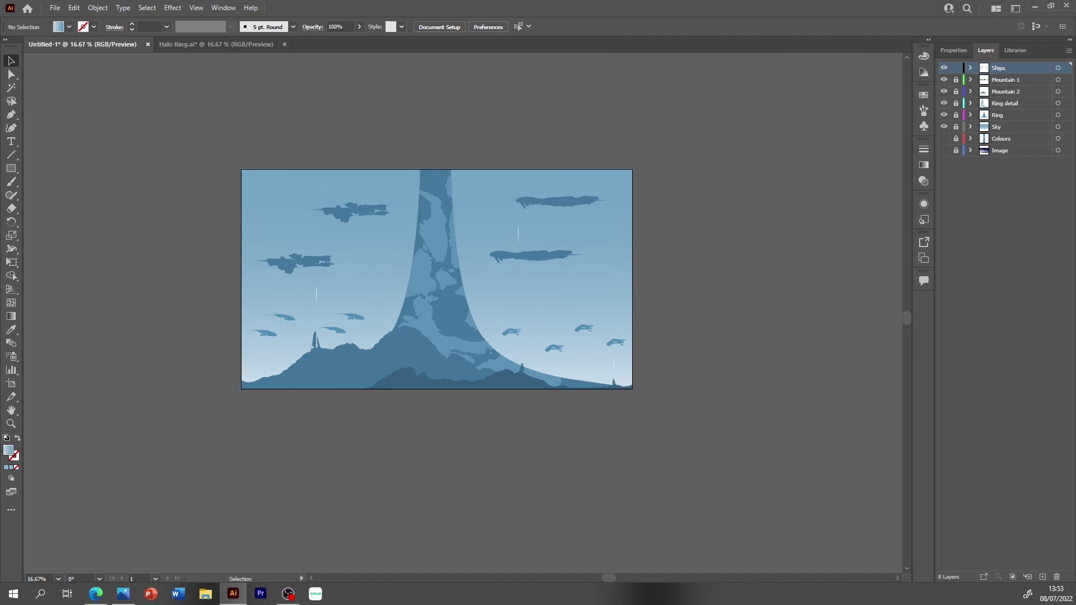
{"action": "left_click", "coordinate": [288, 593]}
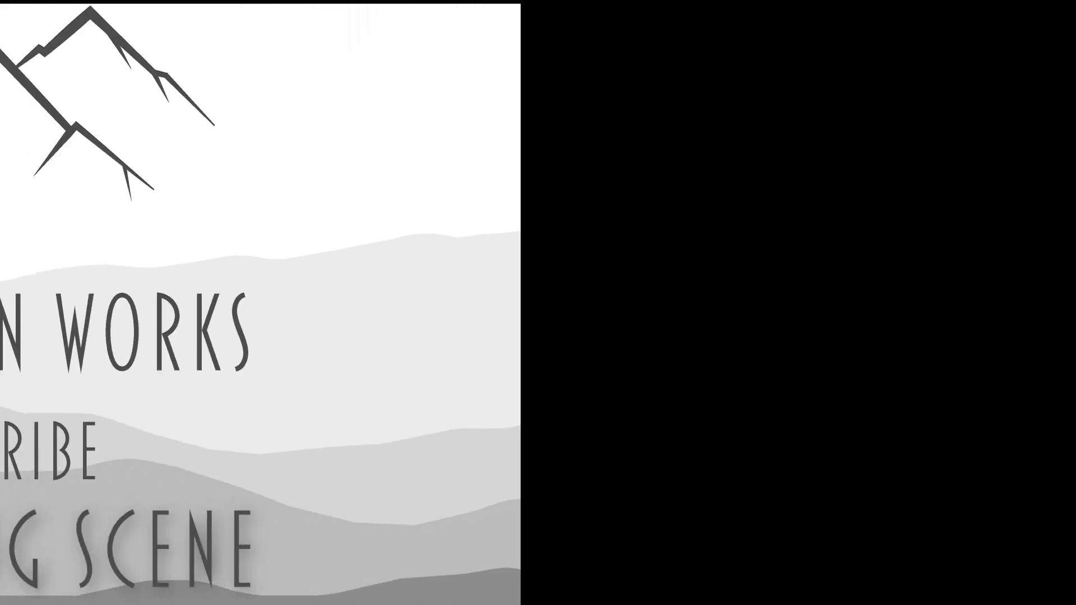